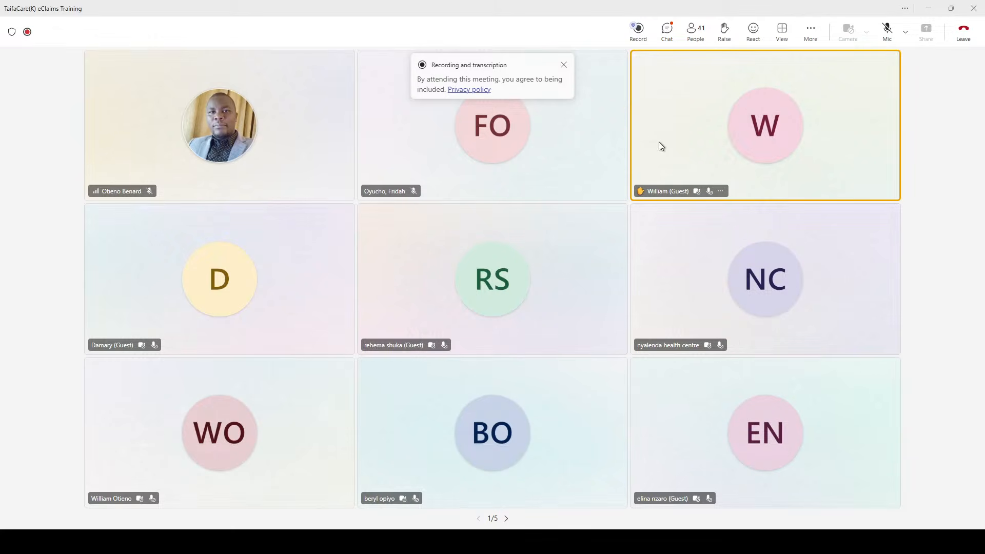
# Set the Teams meeting gallery to show up to 49 people.
pyautogui.click(782, 38)
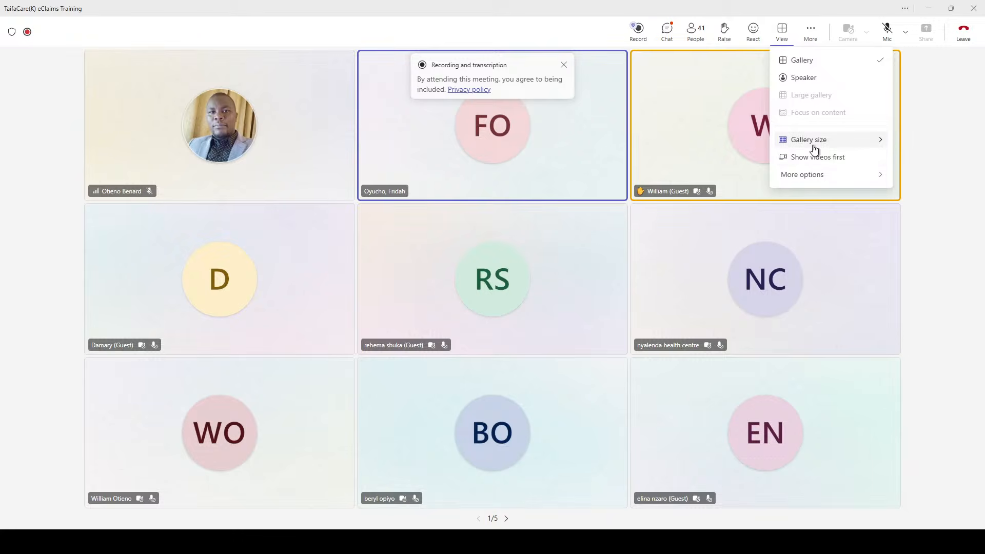
pyautogui.moveTo(817, 146)
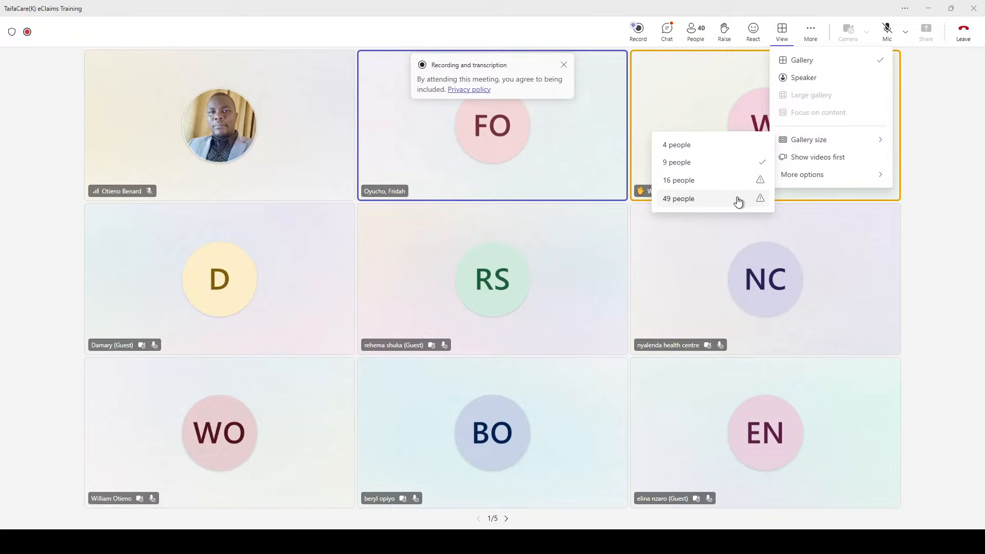
pyautogui.click(717, 203)
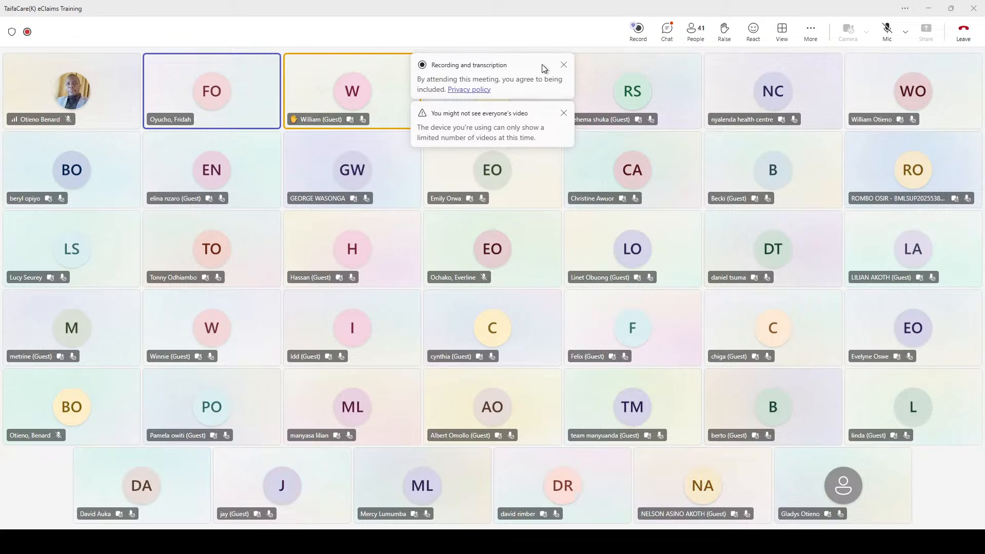
# Dismiss the recording notice and limited-video warning, leaving the layout unchanged.
pyautogui.click(563, 64)
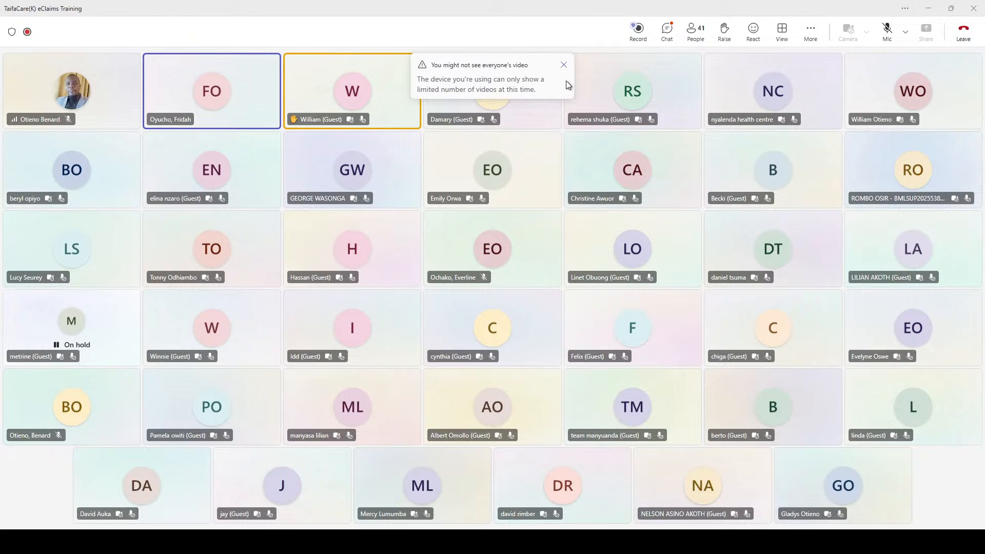
pyautogui.click(563, 65)
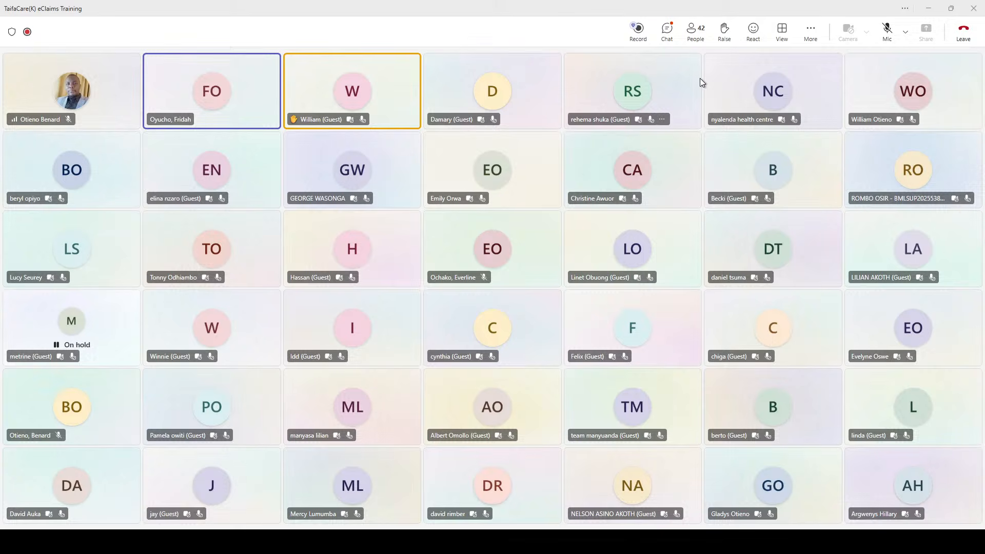
pyautogui.click(793, 44)
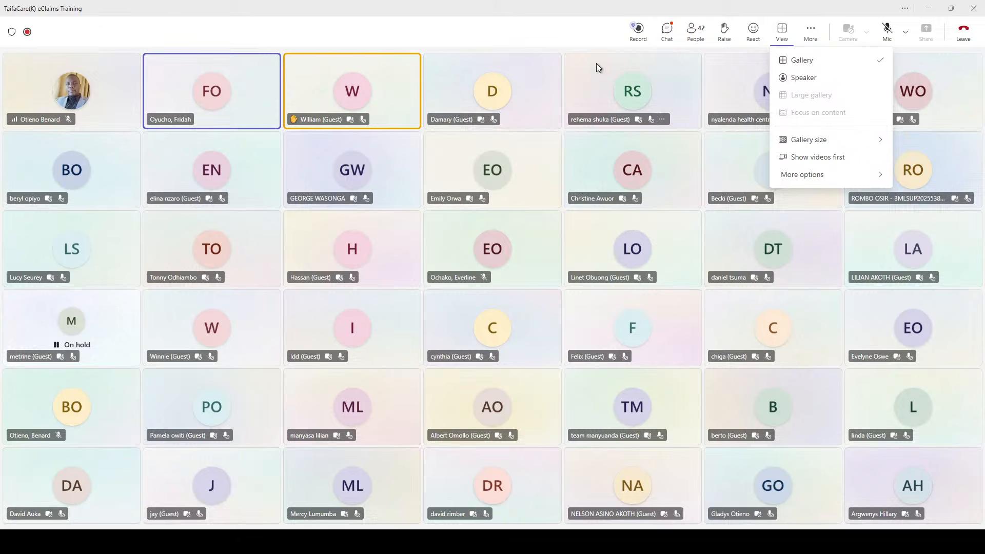
pyautogui.click(566, 38)
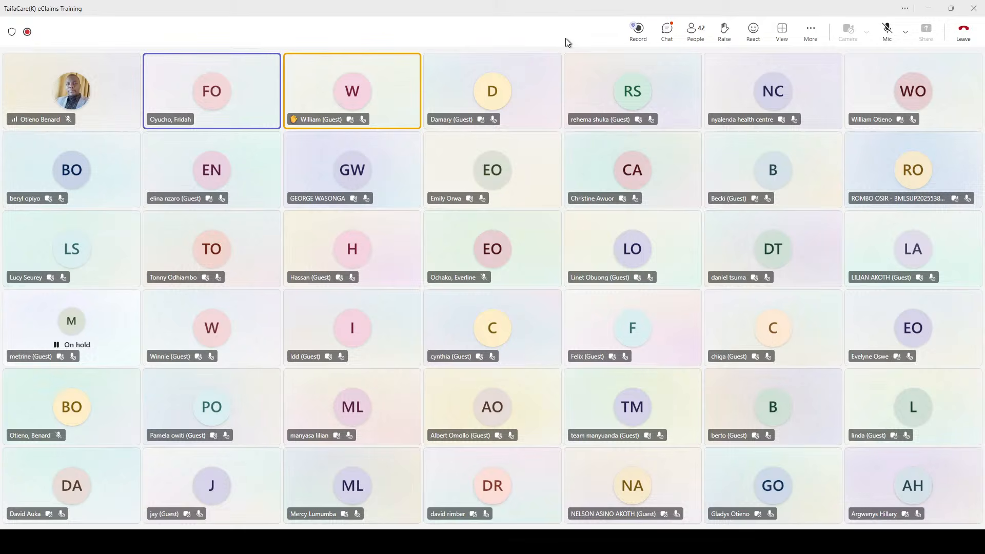
pyautogui.hotkey('alt', 'Tab')
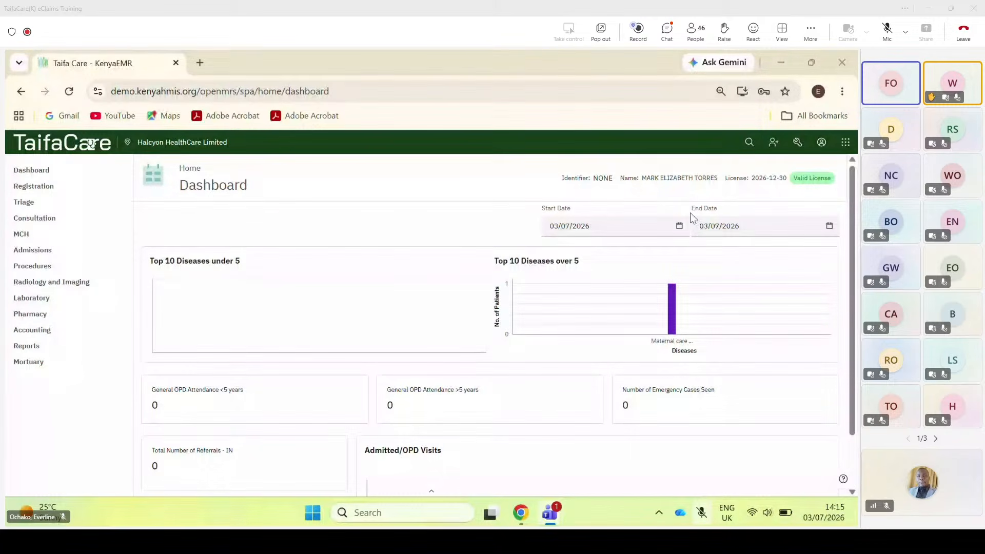
# Go to Billing Admin's Clinical Charges list and show the charge Actions menu.
pyautogui.click(845, 142)
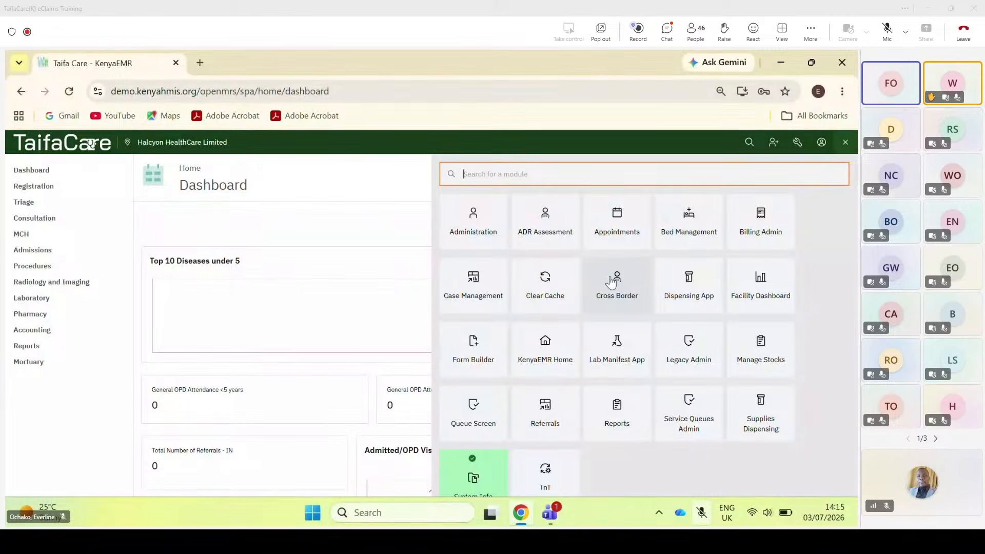
pyautogui.click(744, 245)
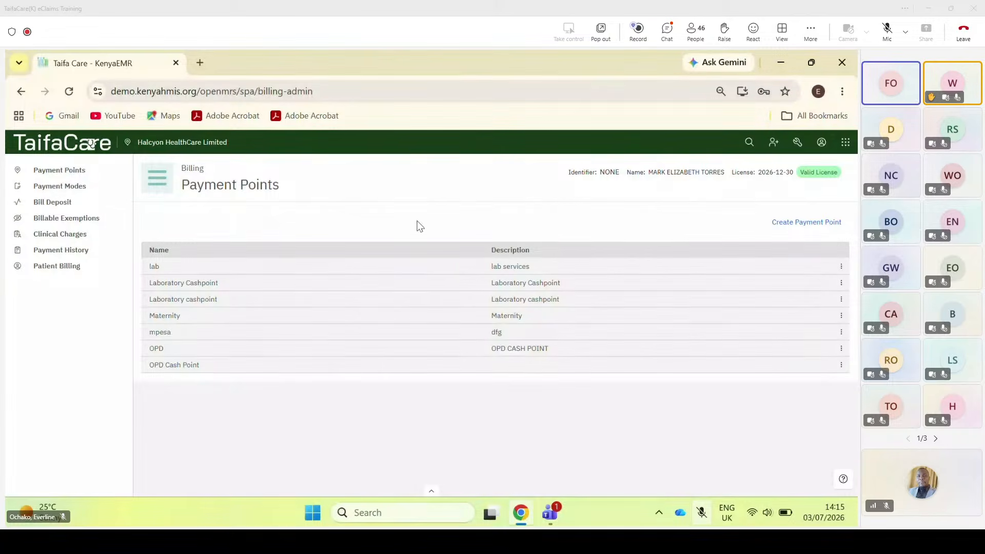
pyautogui.click(100, 240)
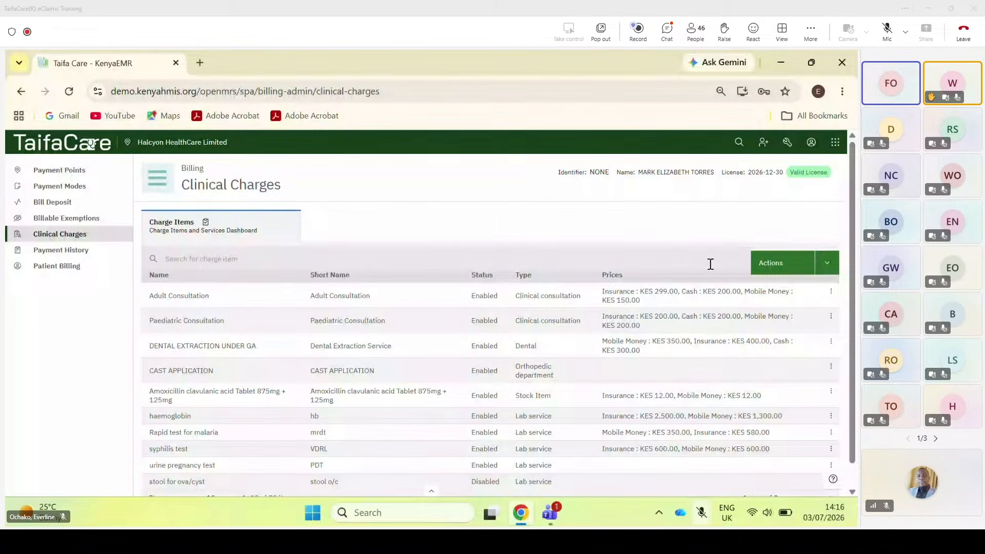
pyautogui.click(833, 267)
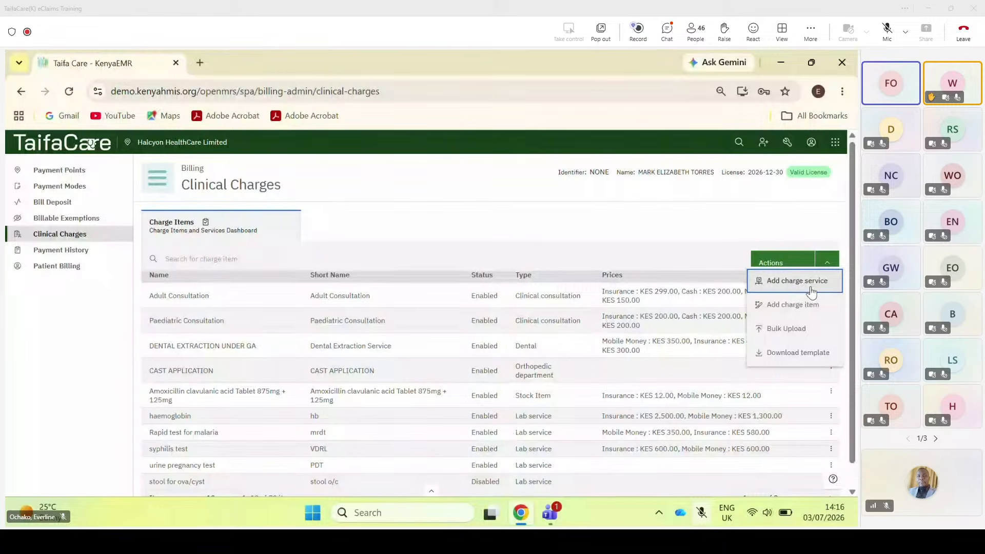
# Toggle the charge Actions menu, then bring up the module launcher.
pyautogui.click(826, 264)
pyautogui.click(826, 264)
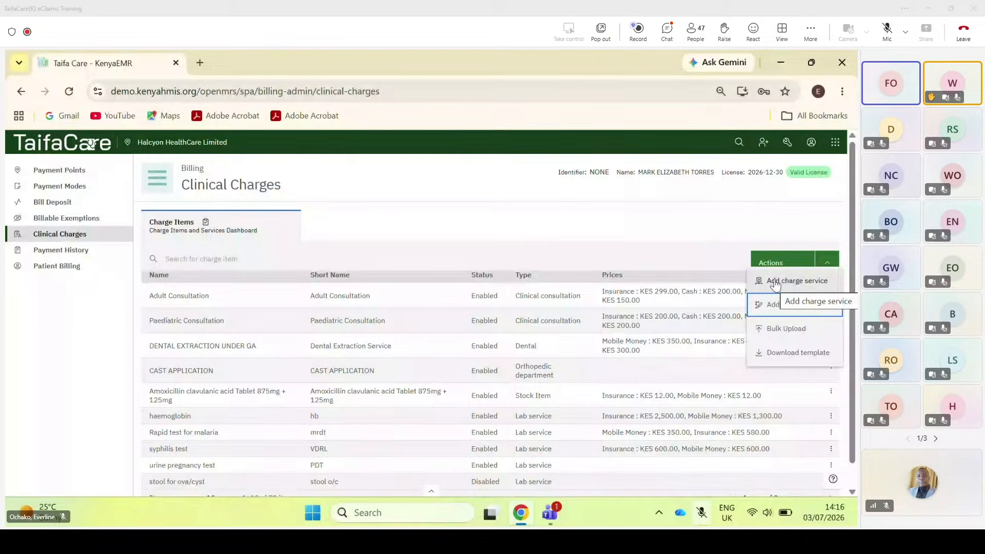
pyautogui.click(835, 142)
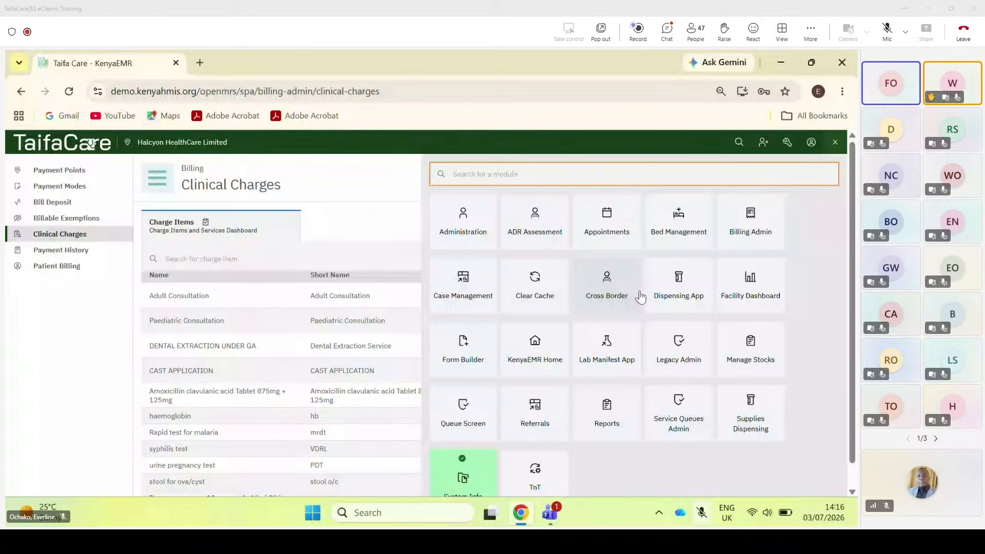
# Open Administration's User Management page listing all 202 users.
pyautogui.click(476, 244)
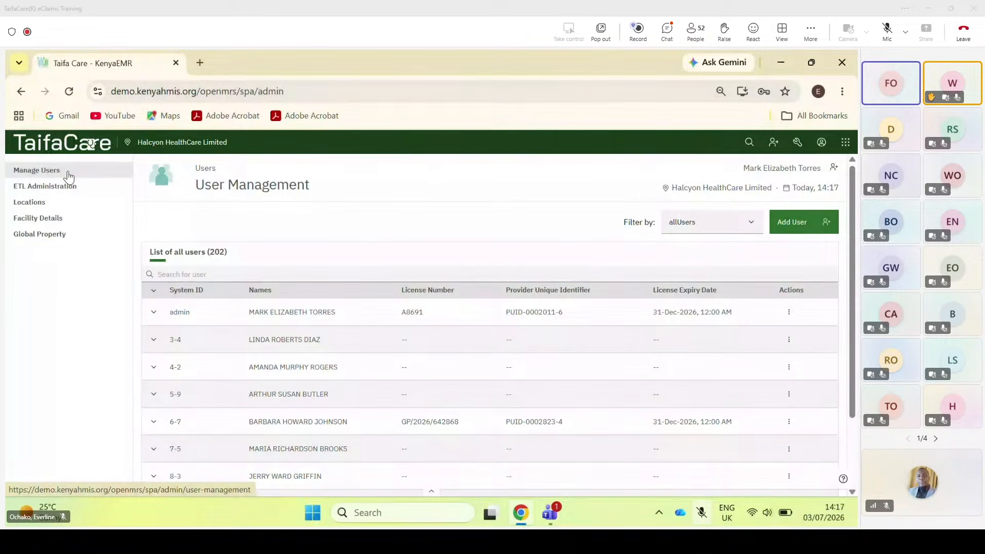
# Filter users by 'AMA' down to 4 and edit the first matching user.
pyautogui.click(205, 276)
pyautogui.write('AMA')
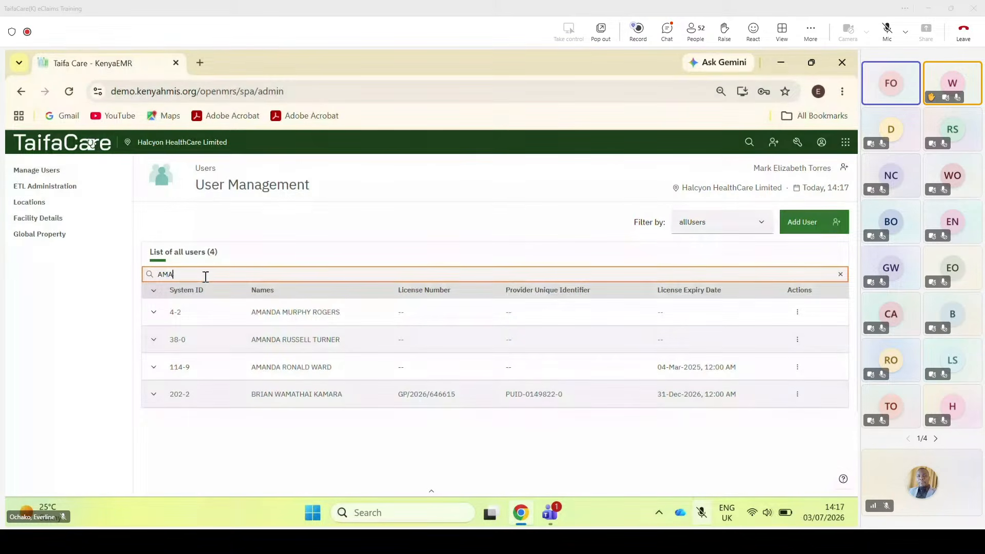
pyautogui.click(797, 314)
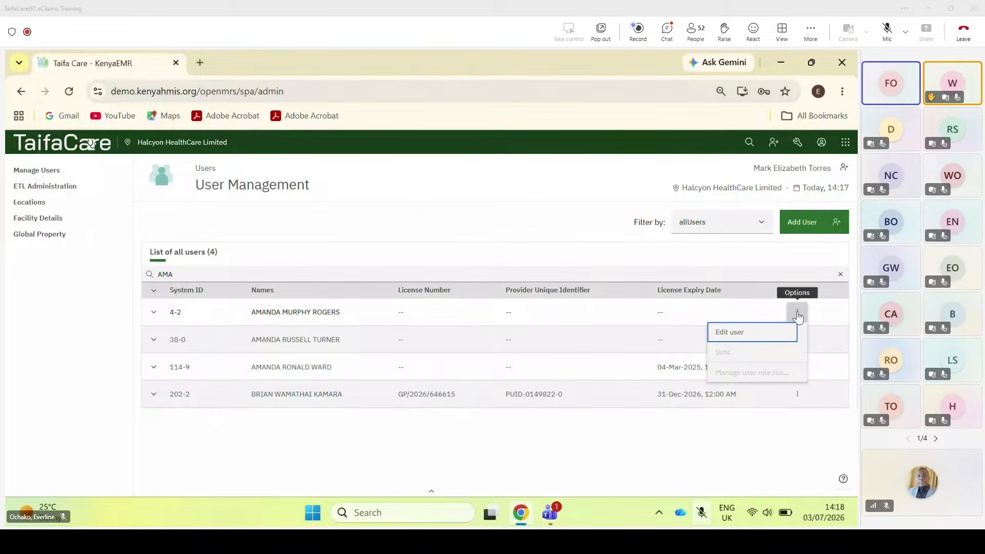
pyautogui.click(764, 333)
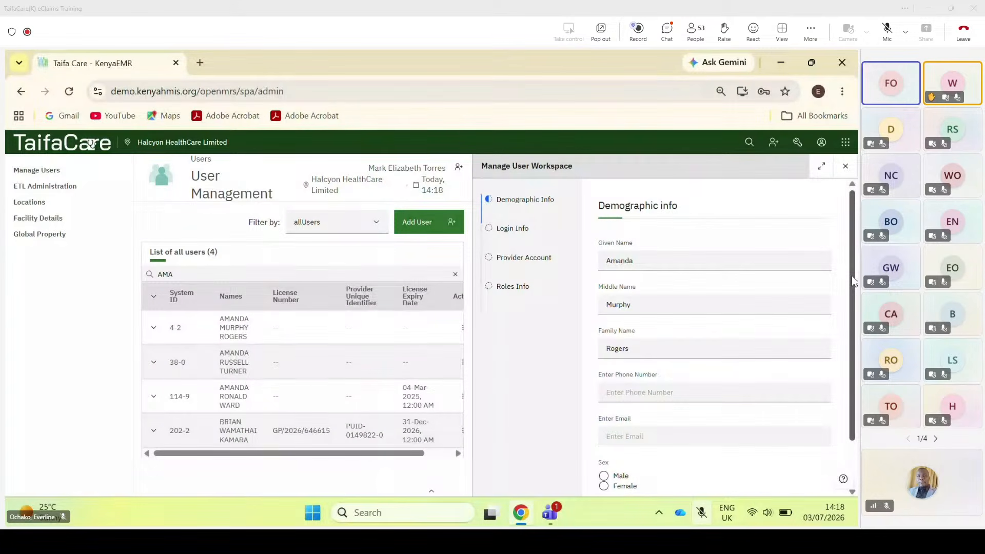
# Maximize and restore the Manage User workspace, then switch to the Provider Account step.
pyautogui.moveTo(854, 281); pyautogui.dragTo(850, 290)
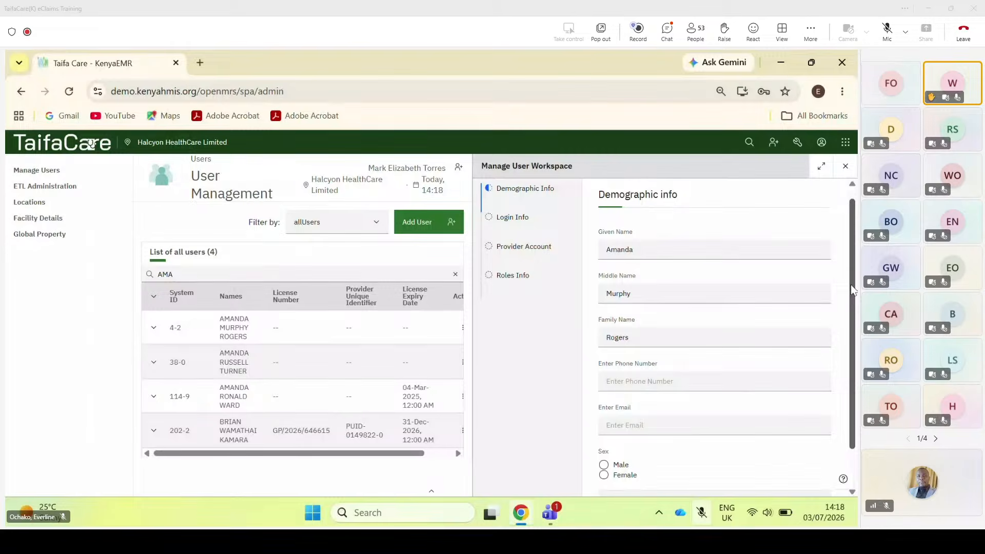
pyautogui.moveTo(851, 285); pyautogui.dragTo(850, 290)
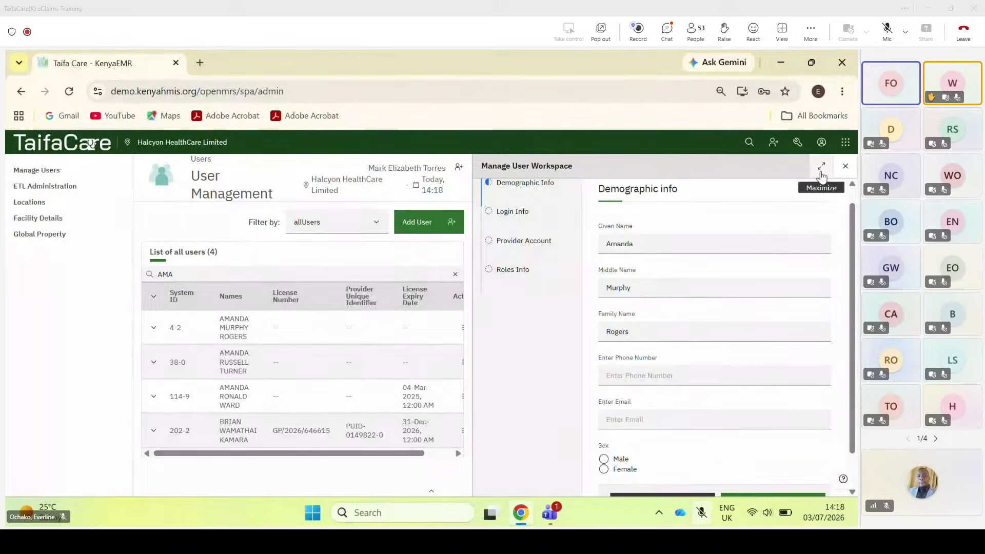
pyautogui.click(821, 167)
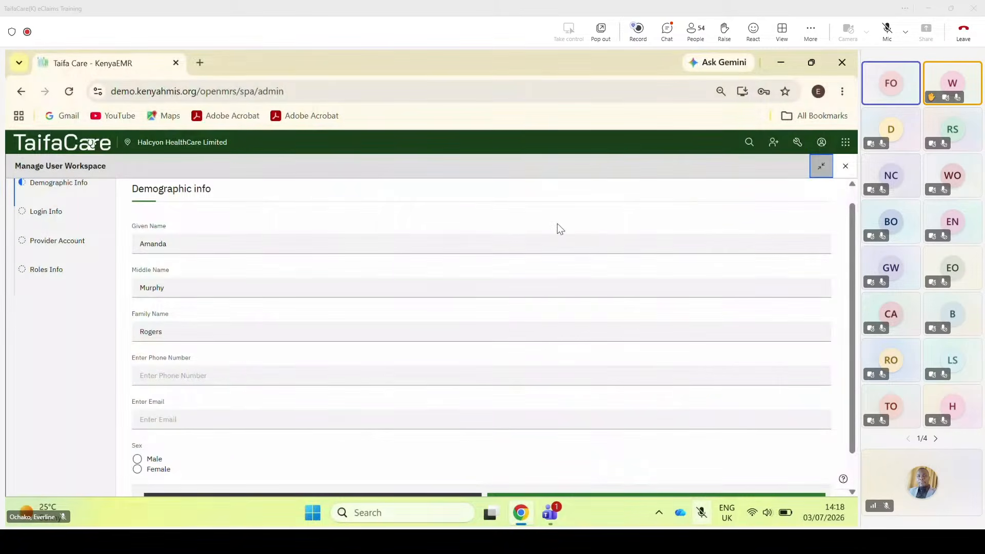
pyautogui.click(821, 167)
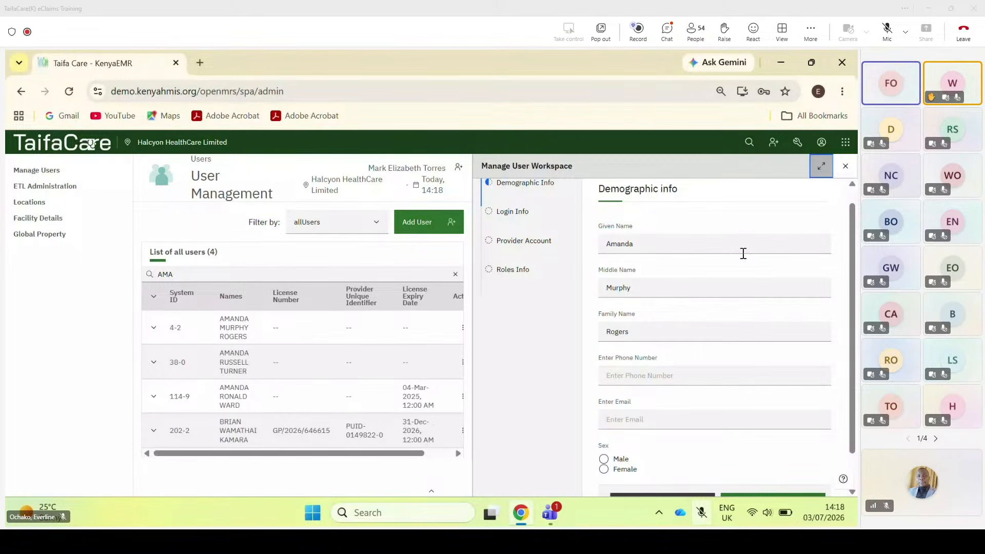
pyautogui.click(530, 242)
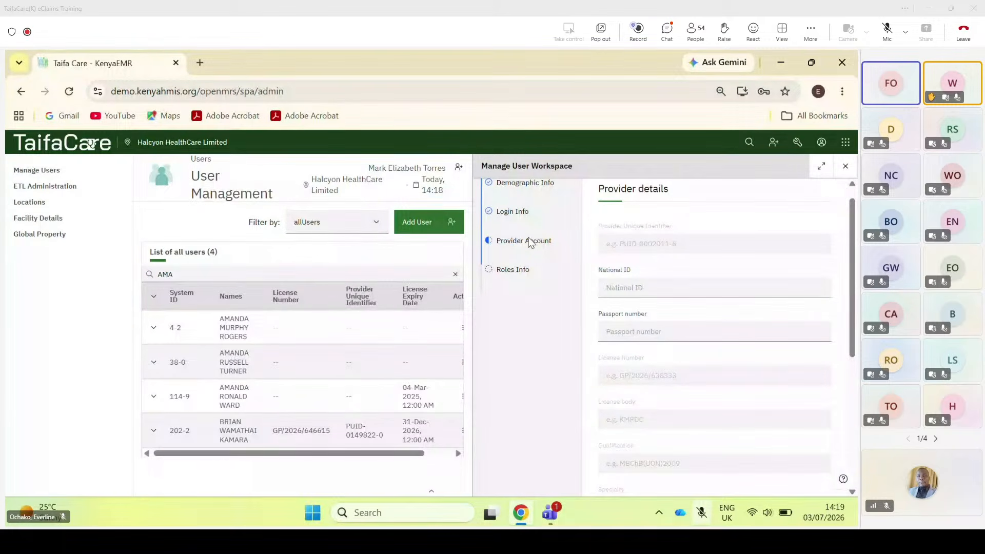
# Move past the Provider details form (National ID, licence fields) to the Roles Info step.
pyautogui.click(647, 292)
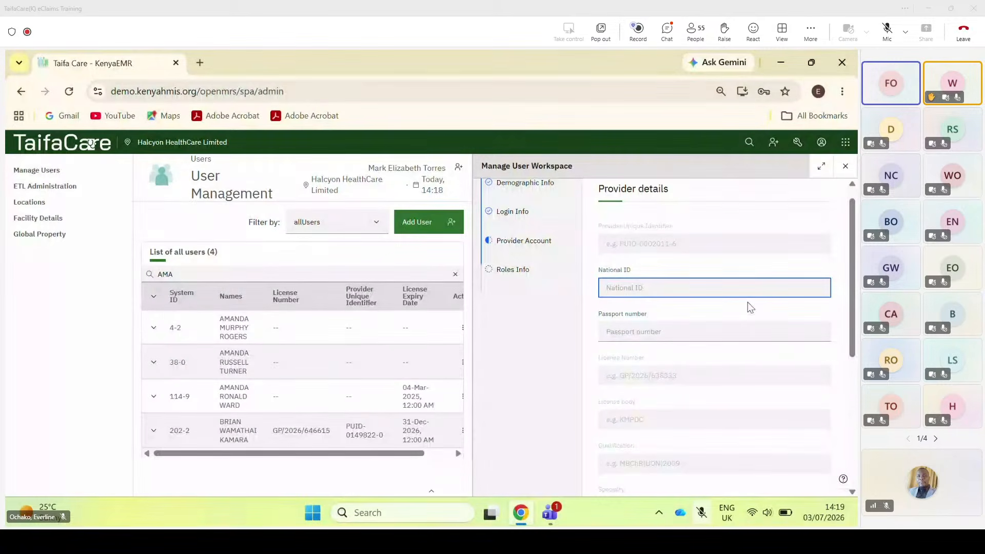
pyautogui.moveTo(851, 341); pyautogui.dragTo(821, 468)
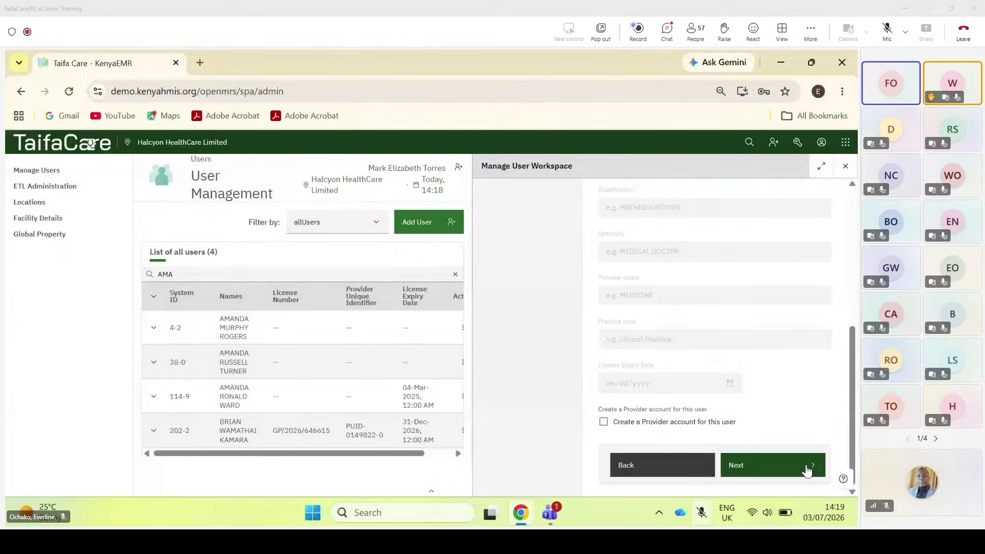
pyautogui.rightClick(807, 469)
pyautogui.click(813, 466)
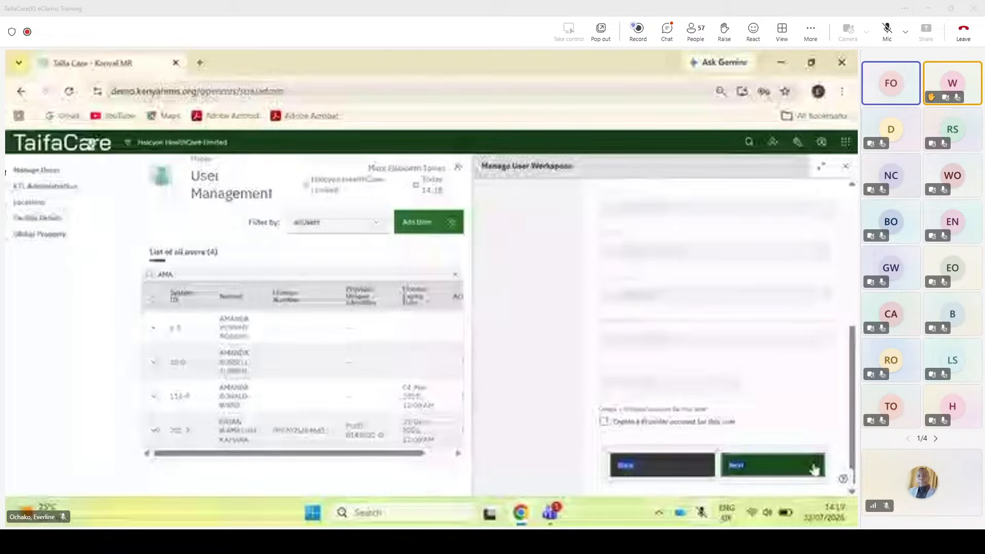
pyautogui.click(814, 468)
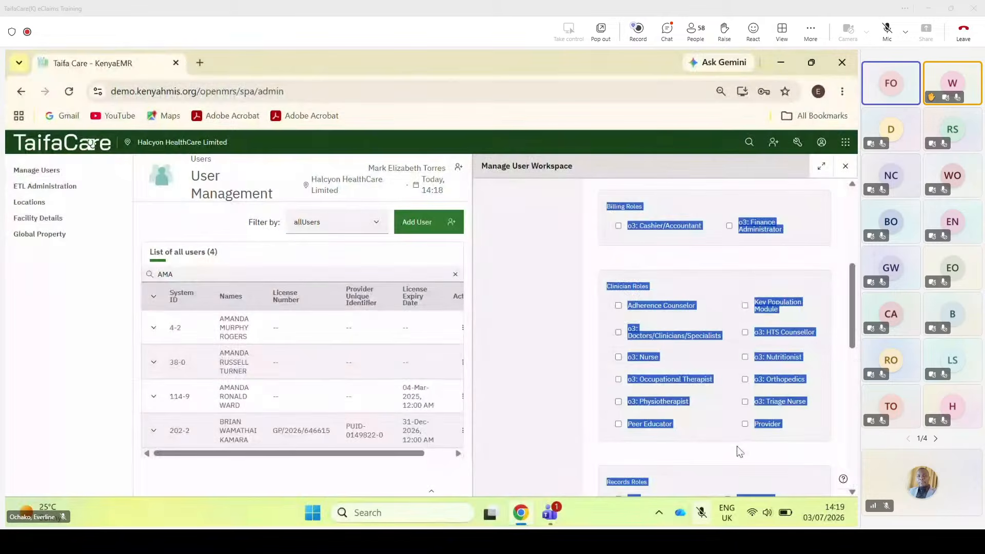
# Review the Billing and Clinician role checkboxes and try Save & close, which fails: gender required.
pyautogui.click(568, 410)
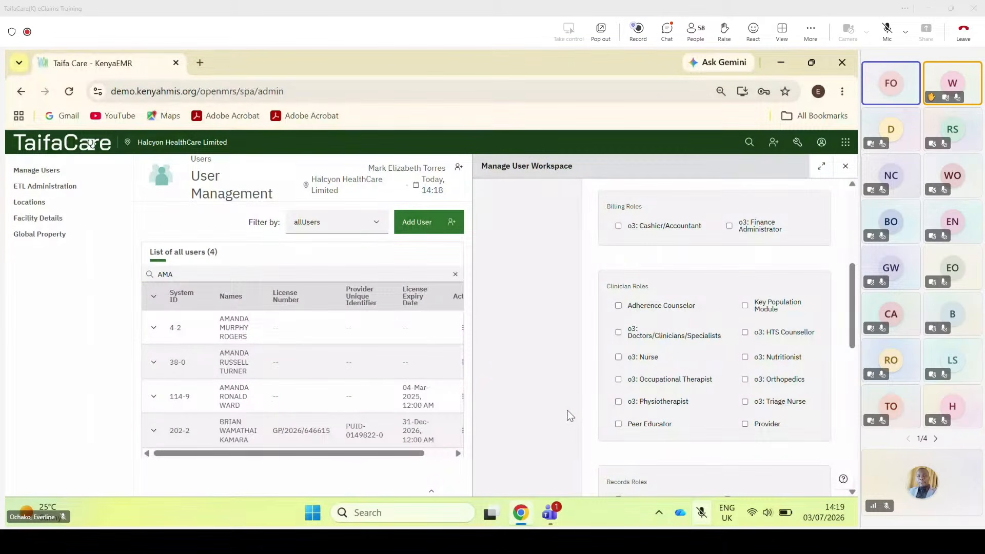
pyautogui.moveTo(852, 338); pyautogui.dragTo(852, 334)
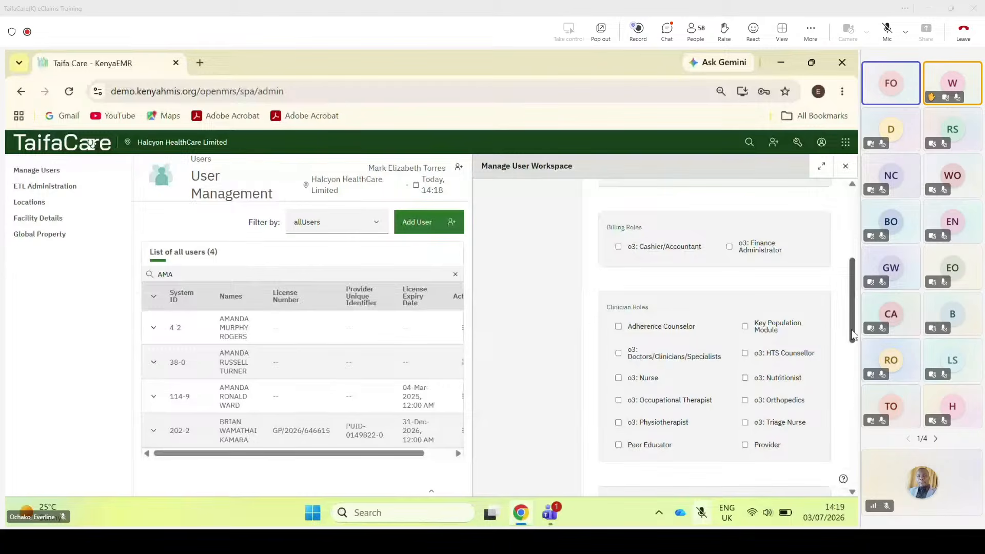
pyautogui.scroll(5, 740, 233)
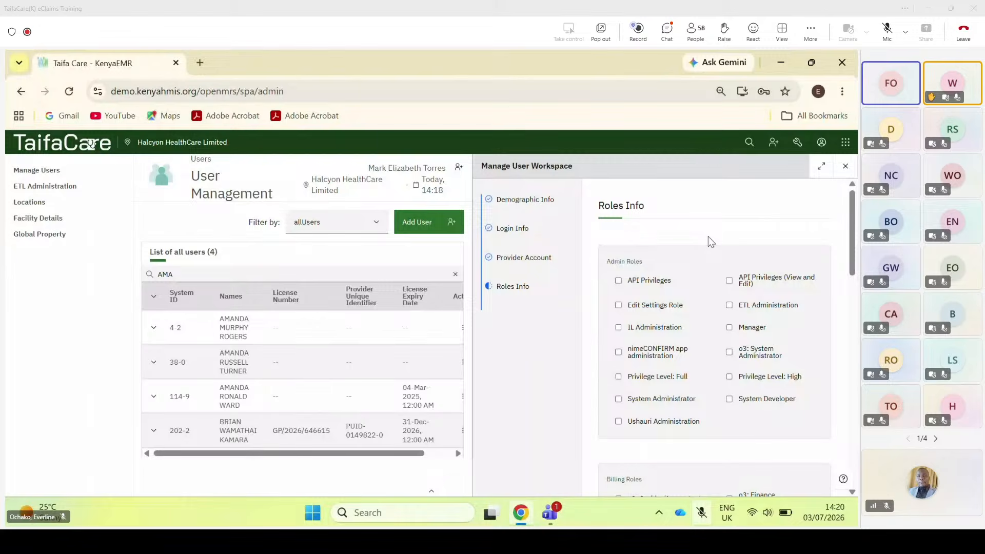
pyautogui.scroll(-15, 718, 333)
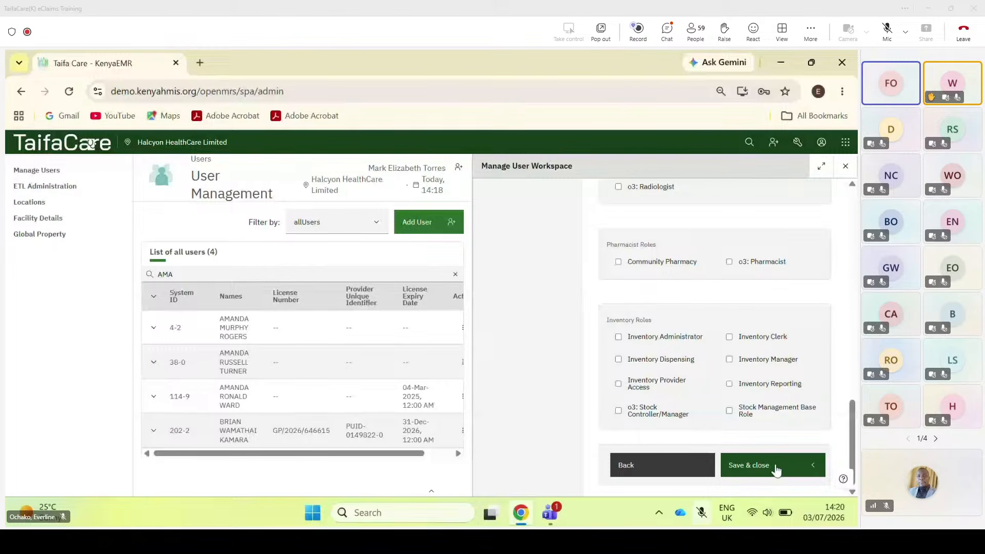
pyautogui.click(776, 467)
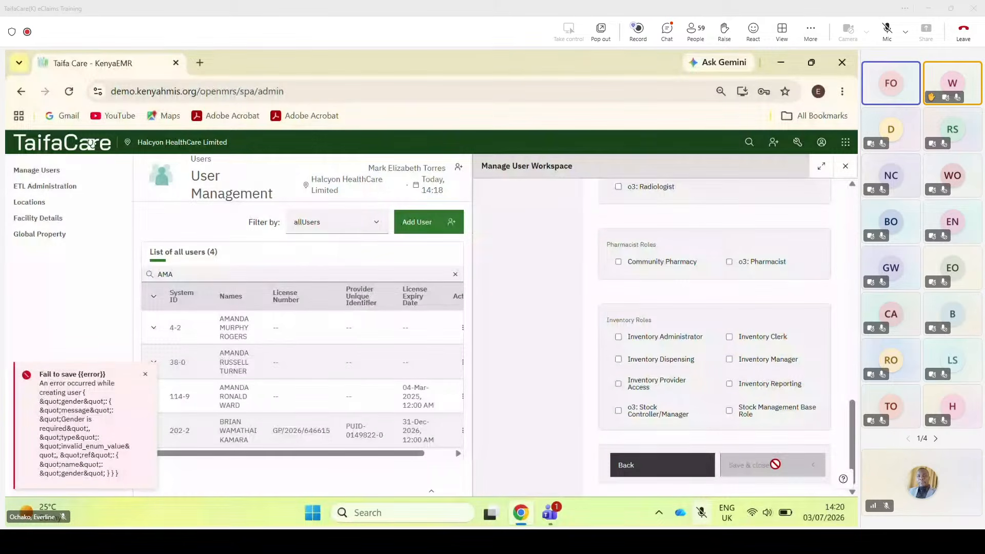
# Step back to Demographic info and close the Manage User workspace.
pyautogui.click(624, 455)
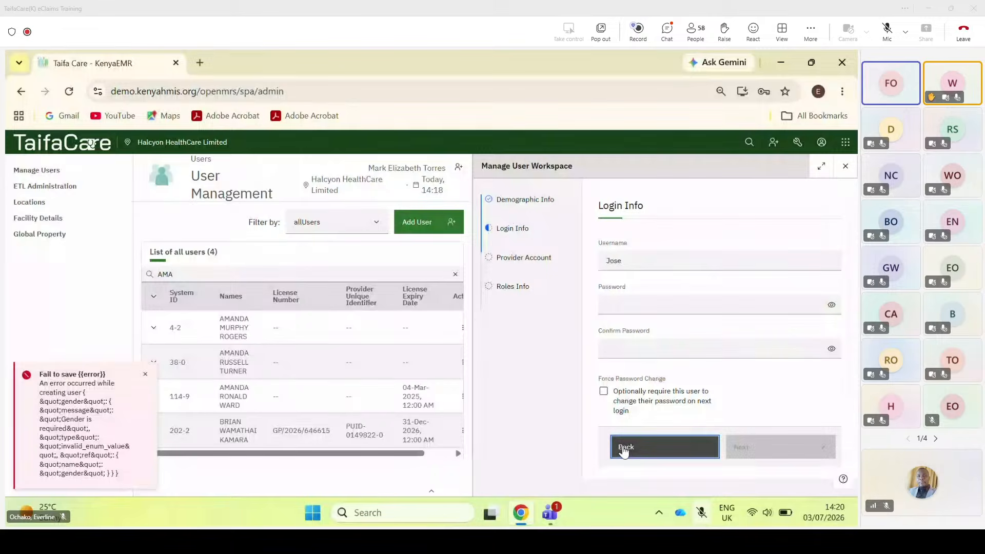
pyautogui.click(624, 450)
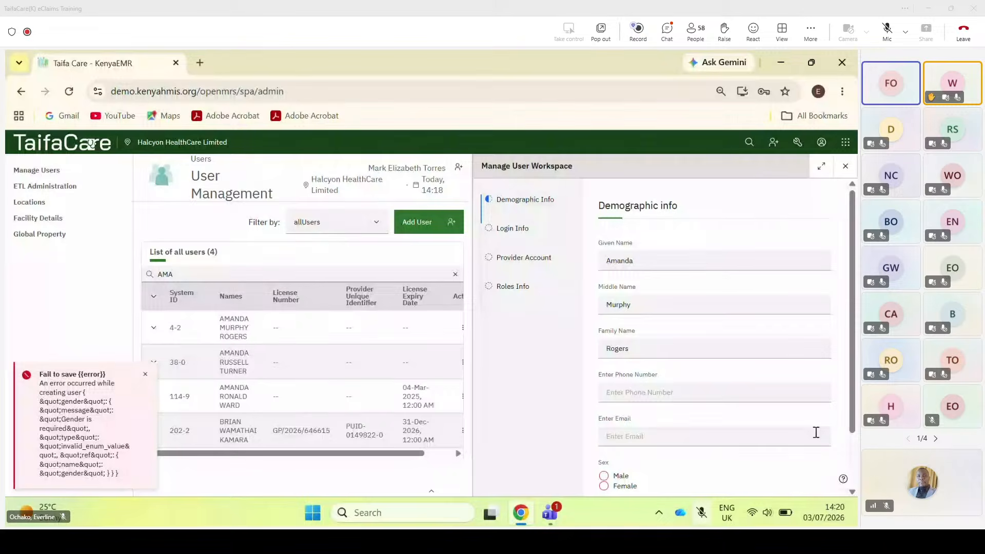
pyautogui.click(845, 166)
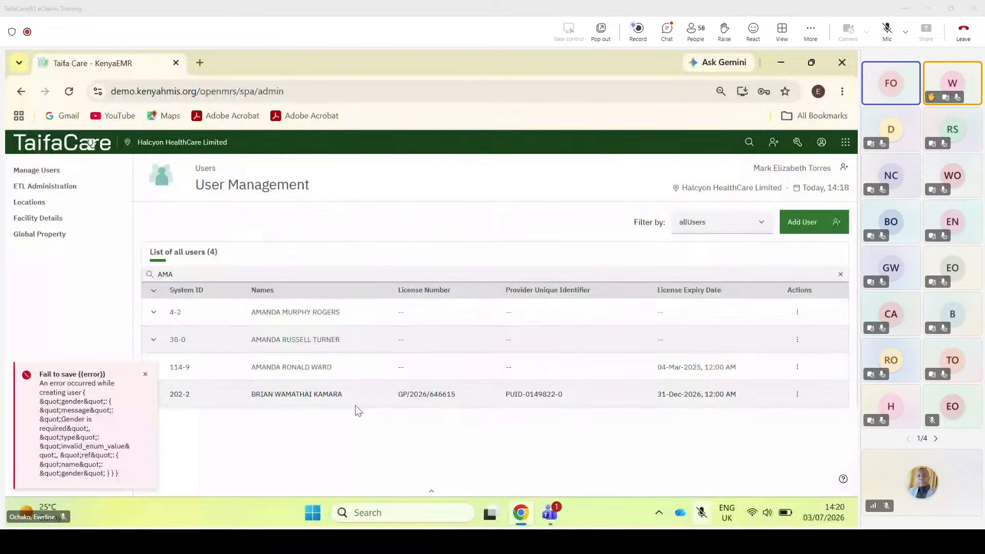
# Dismiss the 'Fail to save' toast and show the first user's Edit, Sync and role-scope actions.
pyautogui.click(146, 374)
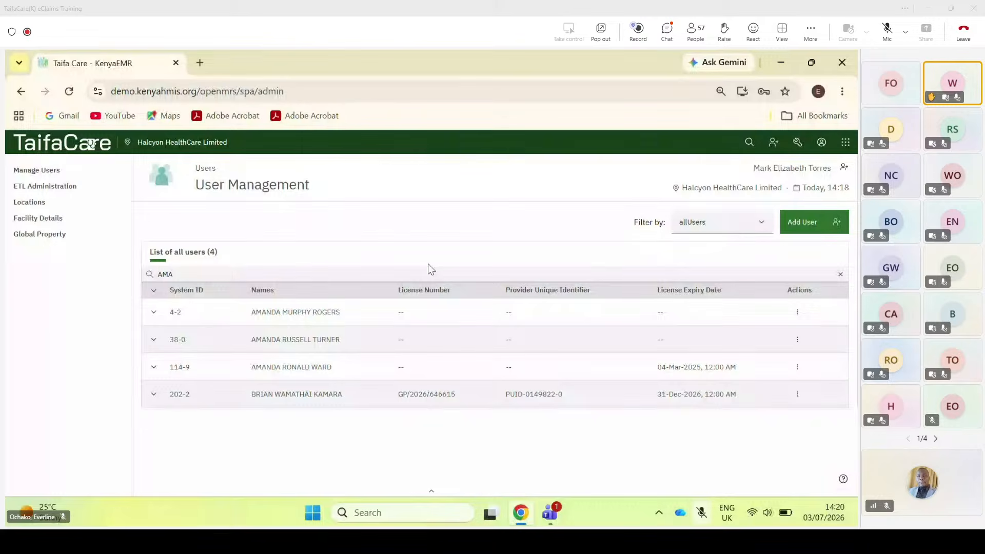
pyautogui.click(798, 315)
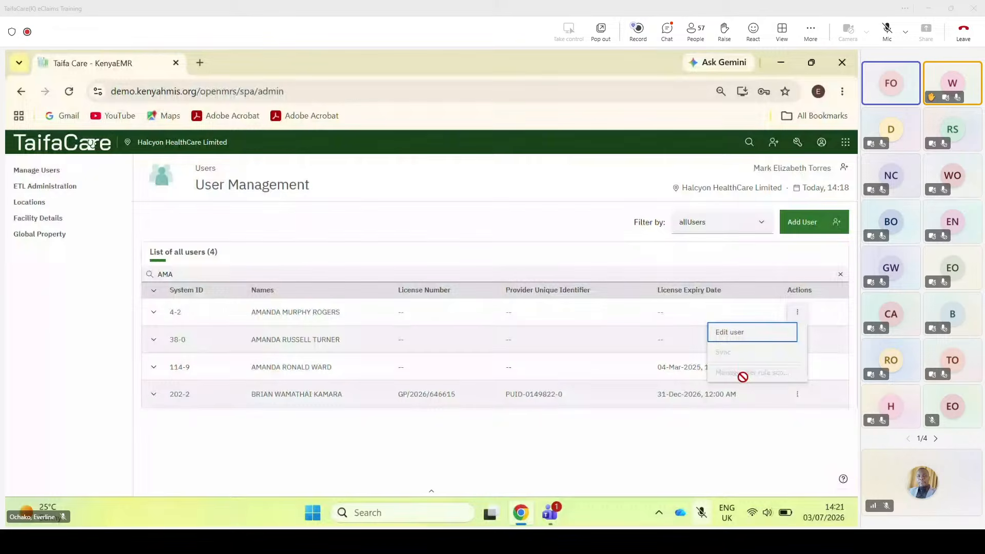
# Show the actions menu for the last of the four 'AMA' users, then dismiss it.
pyautogui.click(797, 394)
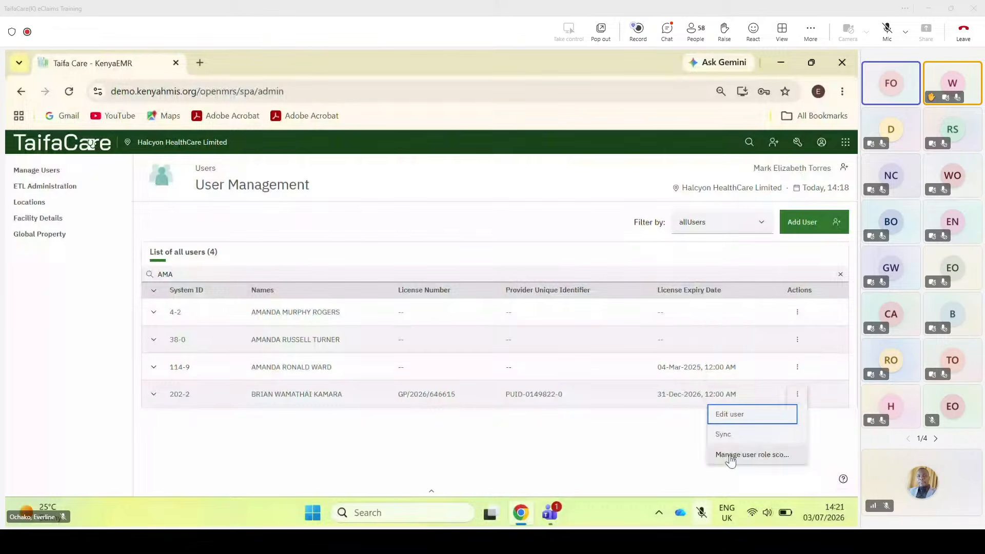
pyautogui.click(696, 431)
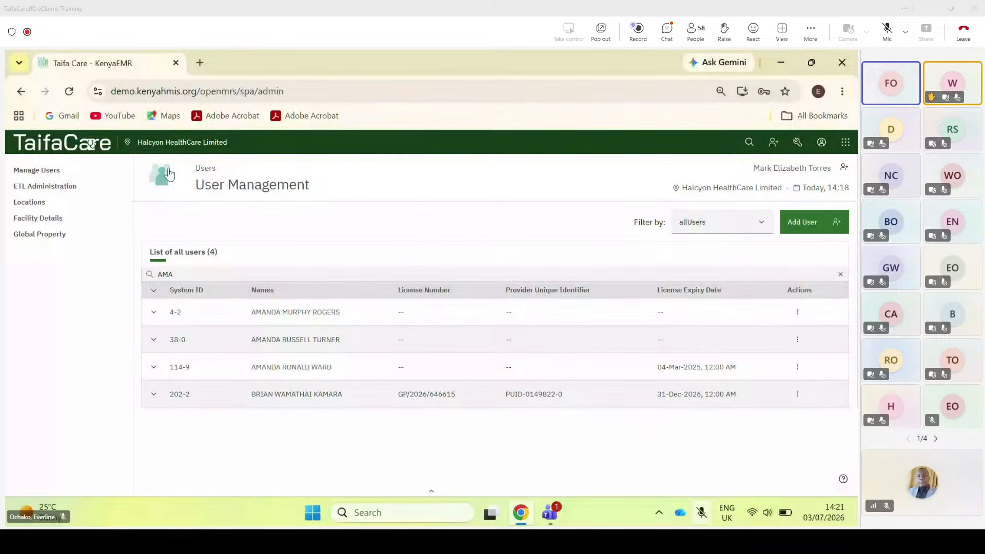
# Return to the home dashboard and open the Registration page from the sidebar.
pyautogui.click(90, 153)
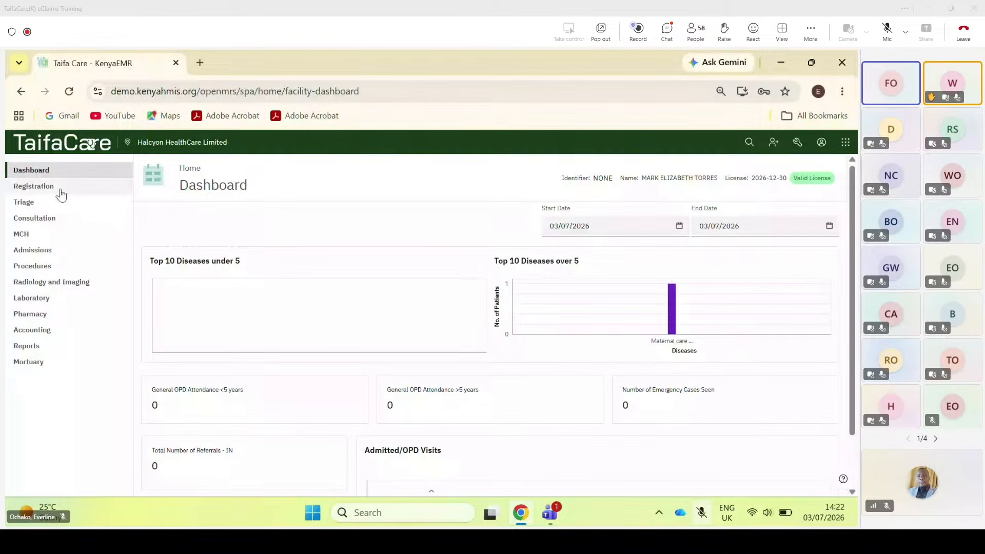
pyautogui.click(54, 186)
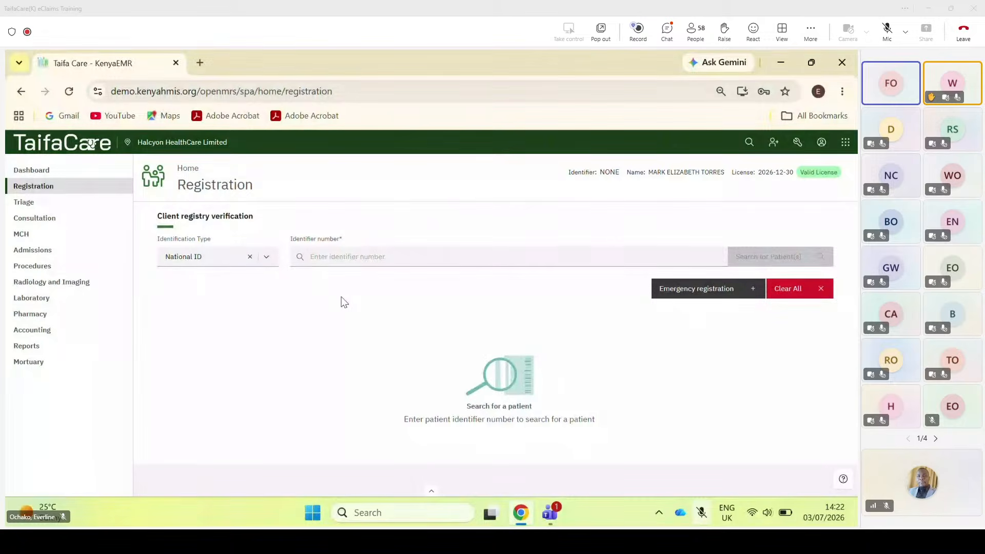
# Search the client registry using the patient's National ID number.
pyautogui.click(373, 258)
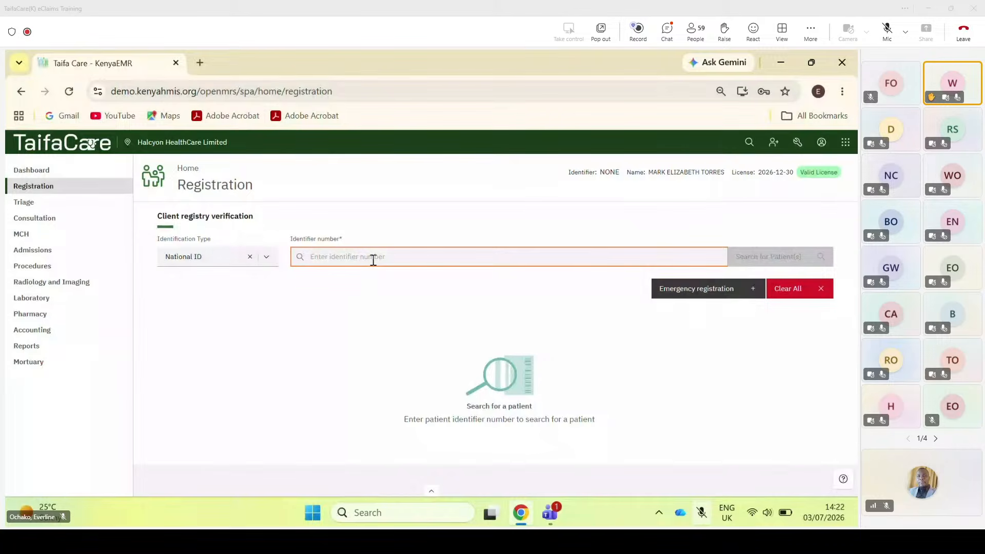
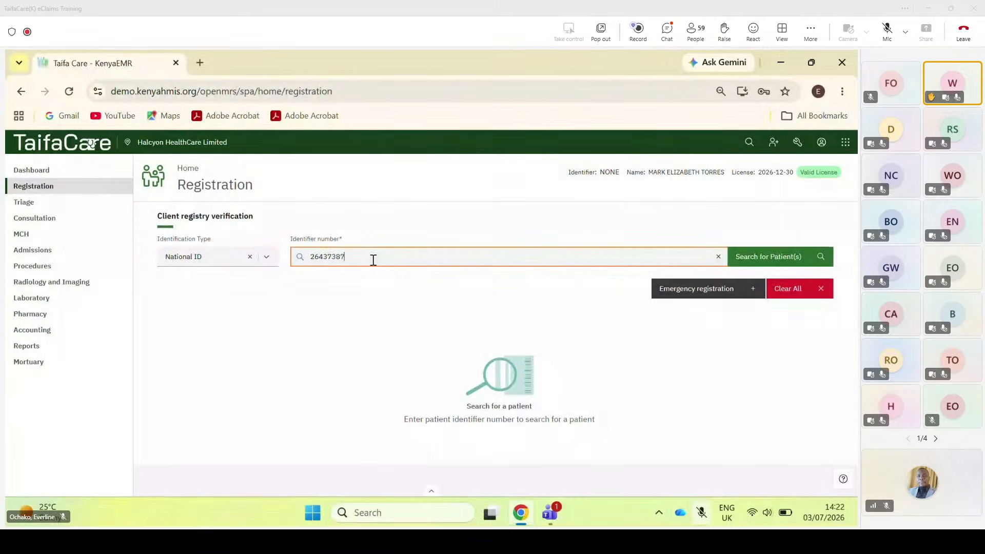
pyautogui.click(766, 257)
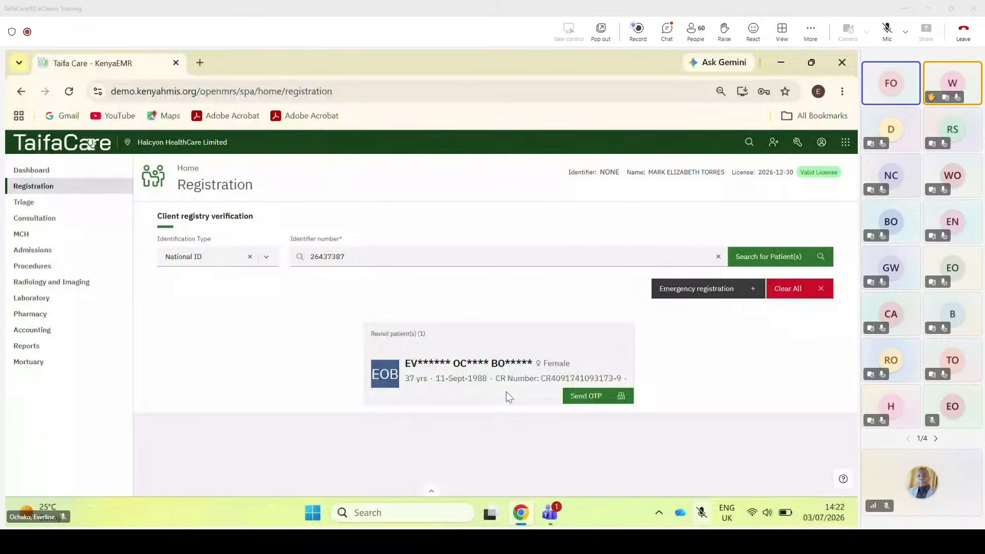
# Send a one-time code to the patient's phone and verify it with the received five-digit code.
pyautogui.click(586, 399)
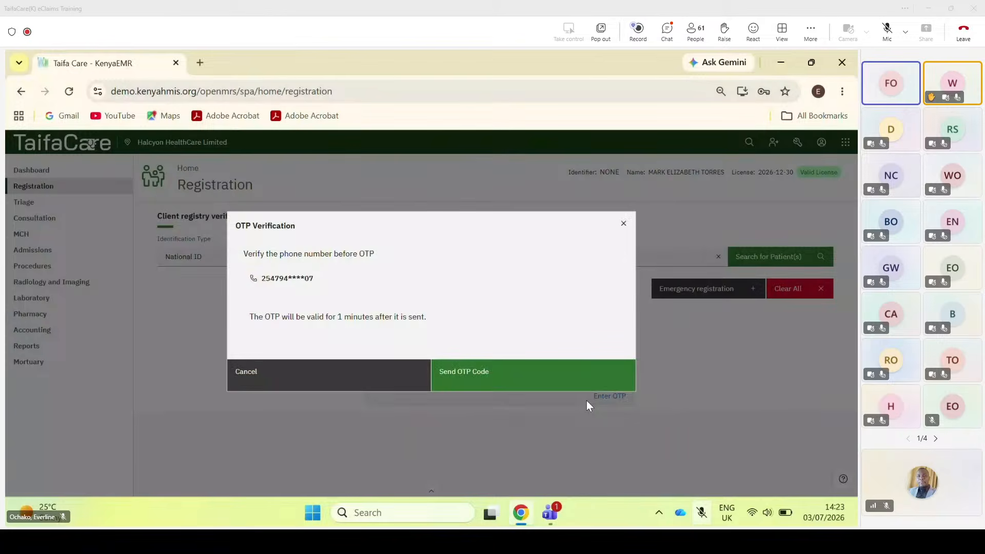
pyautogui.click(503, 384)
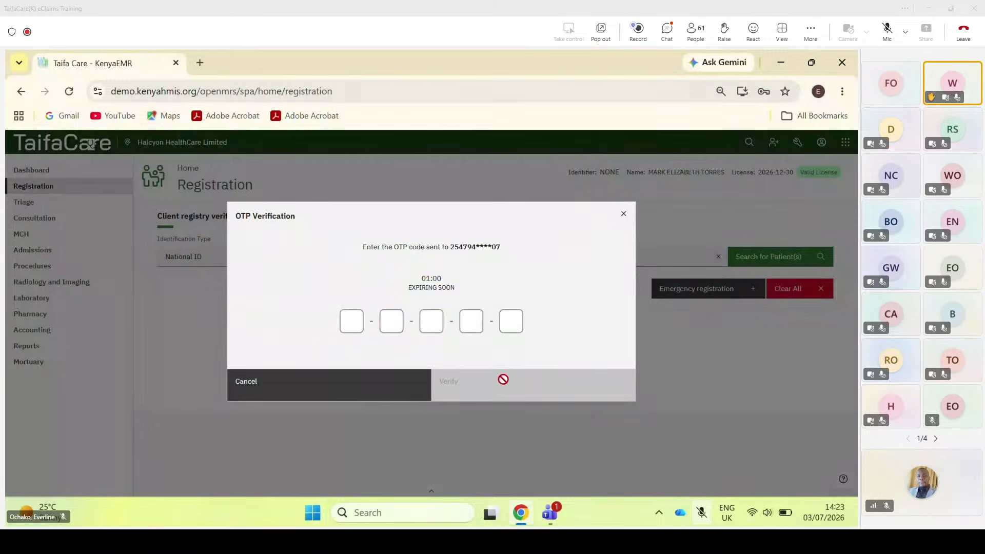
pyautogui.click(353, 319)
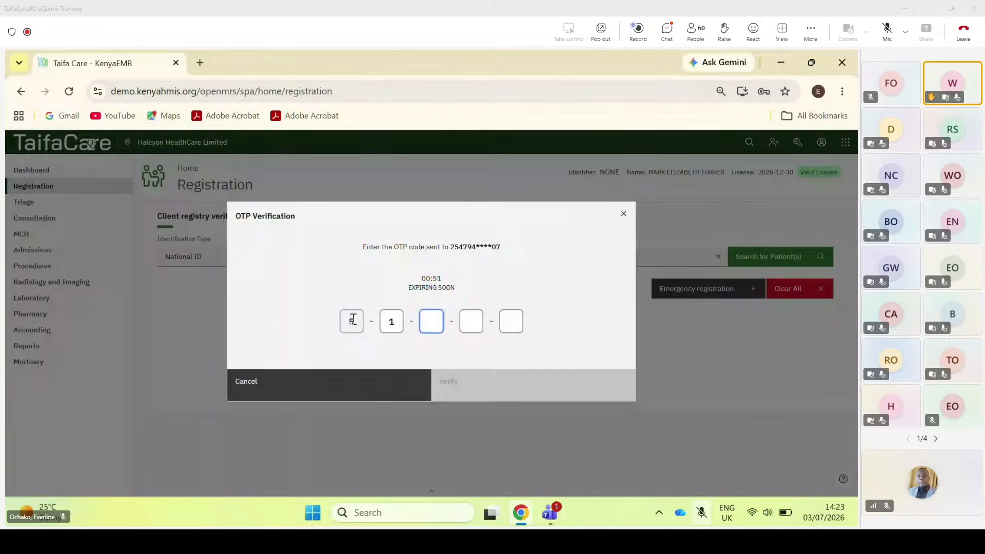
pyautogui.click(454, 389)
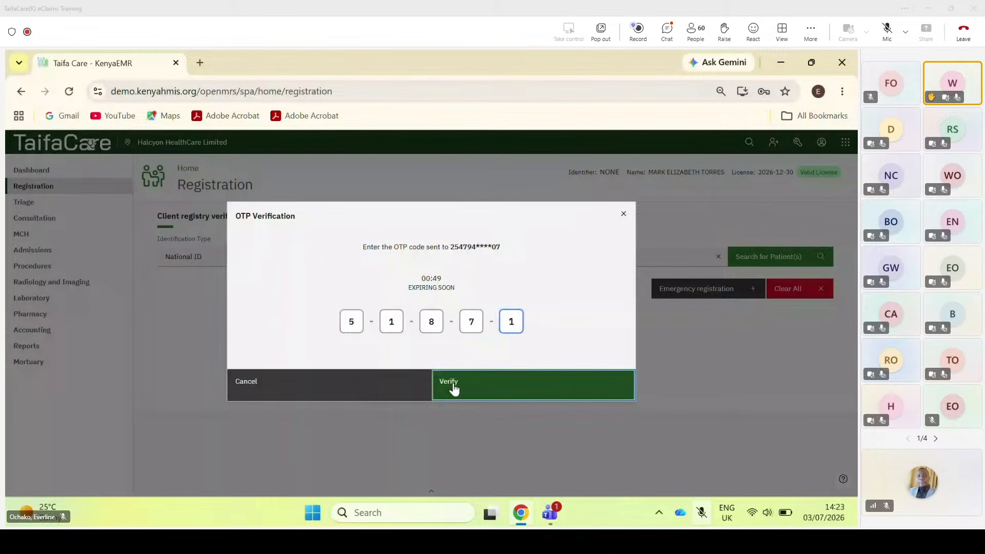
pyautogui.click(454, 389)
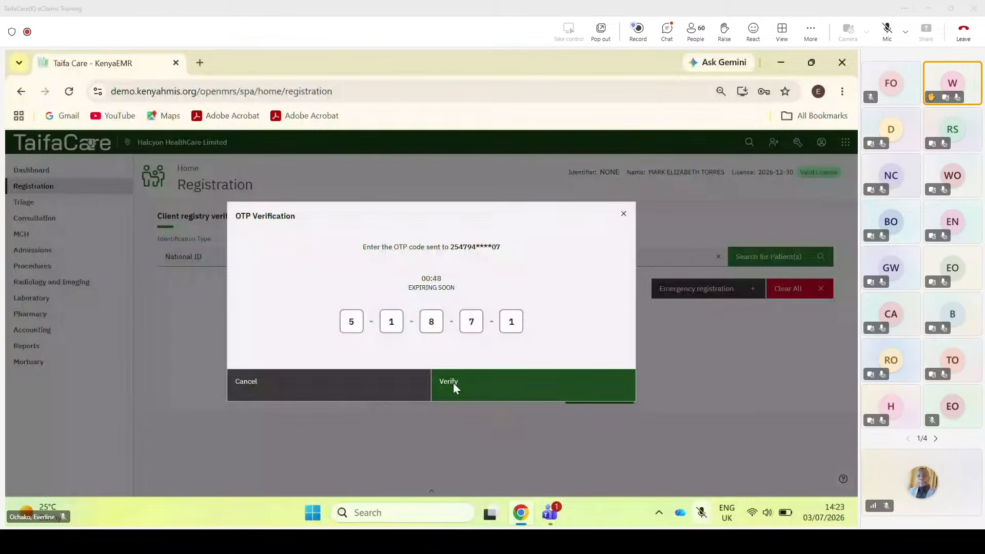
pyautogui.click(454, 385)
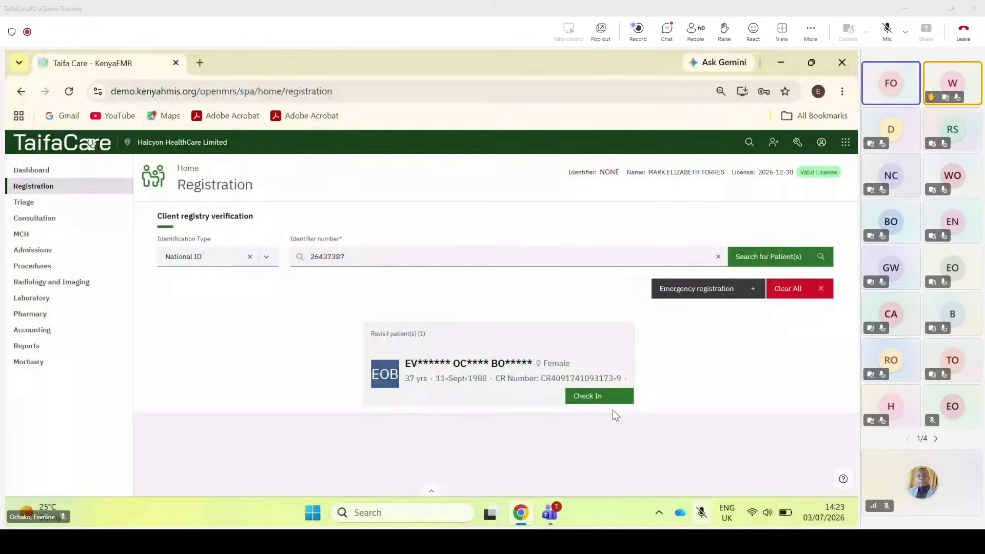
# Start an Inpatient visit with Triage as patient category and show the triage room choices.
pyautogui.click(588, 401)
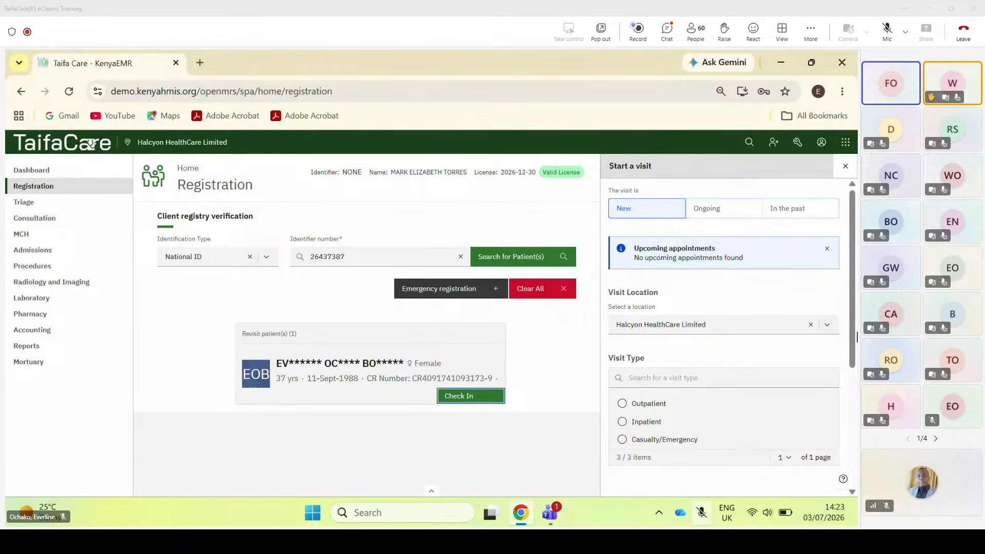
pyautogui.scroll(-2, 853, 359)
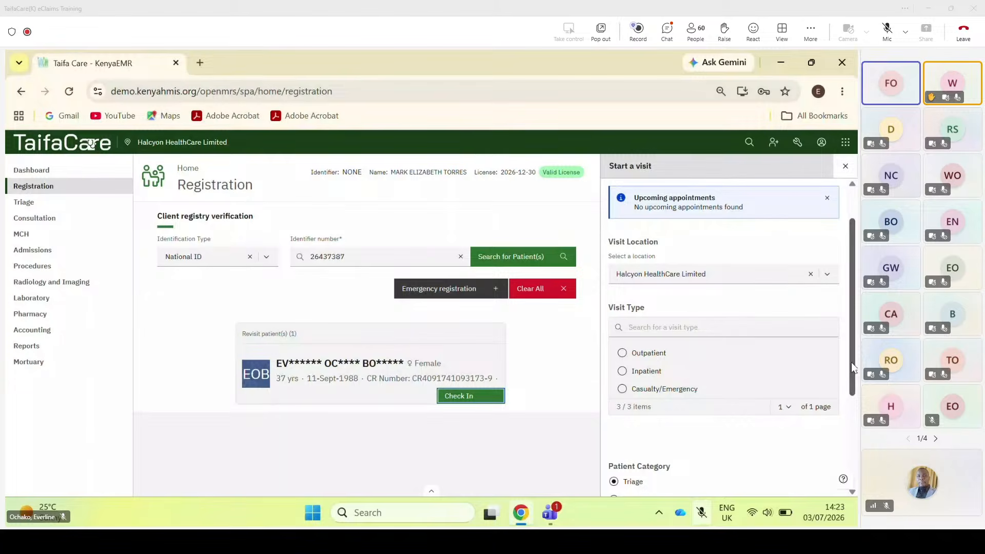
pyautogui.moveTo(851, 367); pyautogui.dragTo(851, 399)
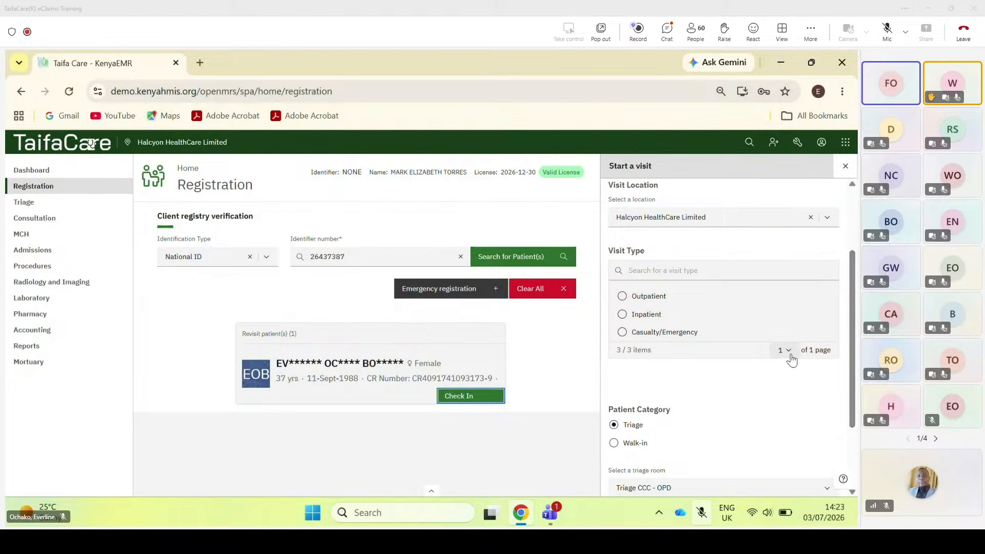
pyautogui.click(624, 298)
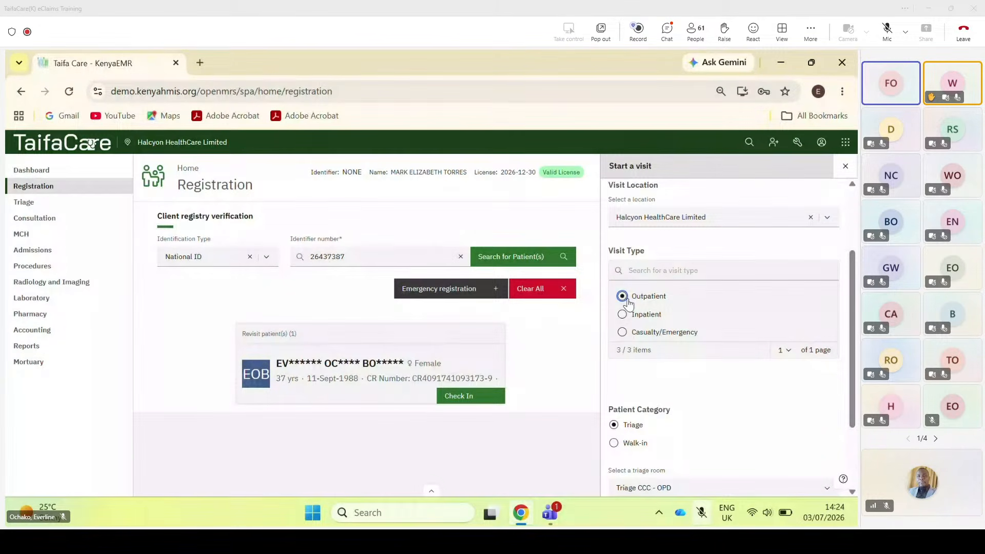
pyautogui.click(647, 314)
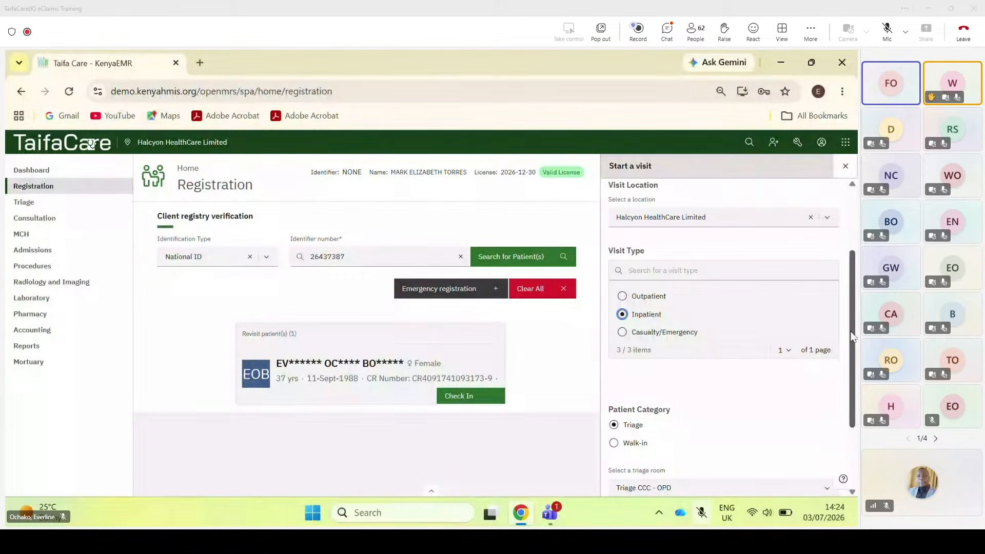
pyautogui.moveTo(853, 336); pyautogui.dragTo(852, 404)
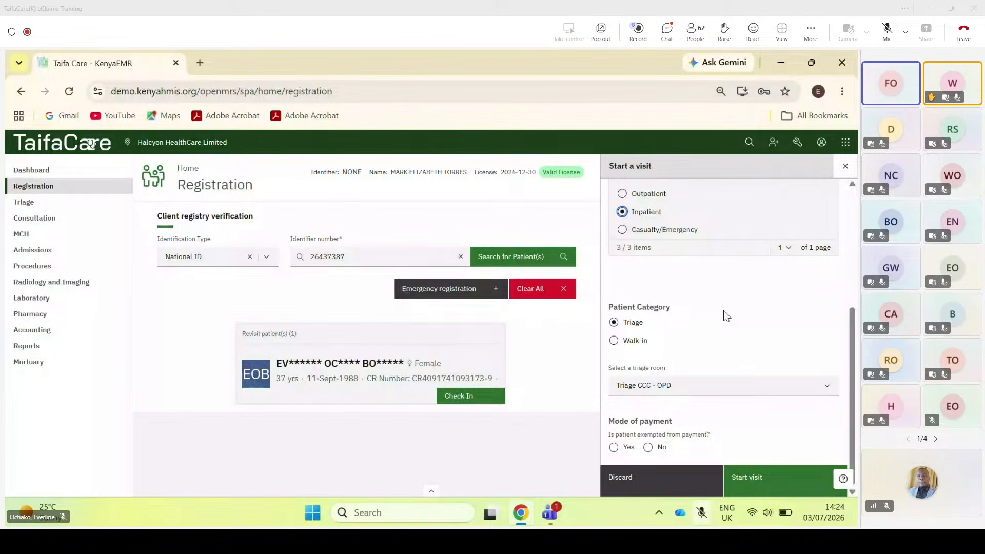
pyautogui.click(737, 392)
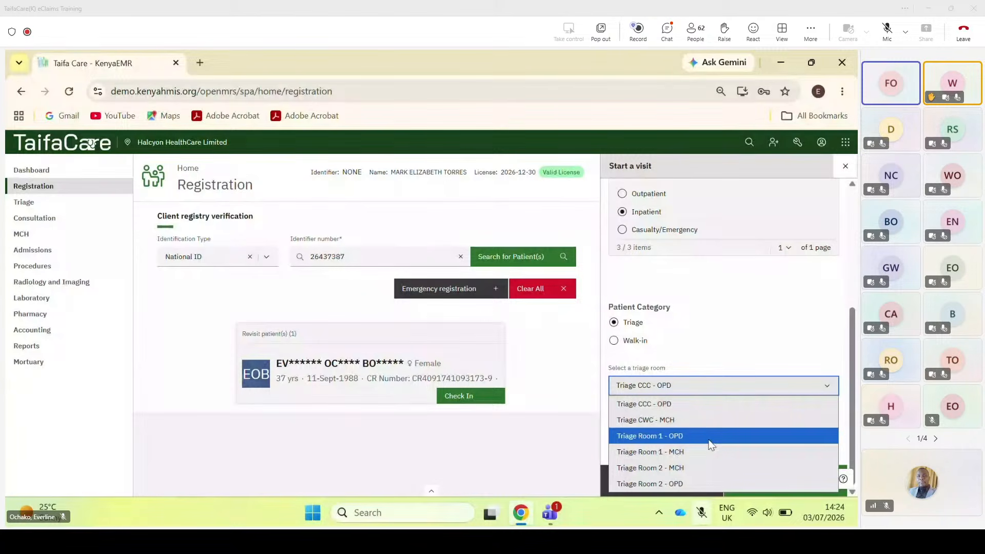
# Assign Triage Room 2 - MCH, set payment exemption to No, and choose Insurance payment.
pyautogui.click(672, 467)
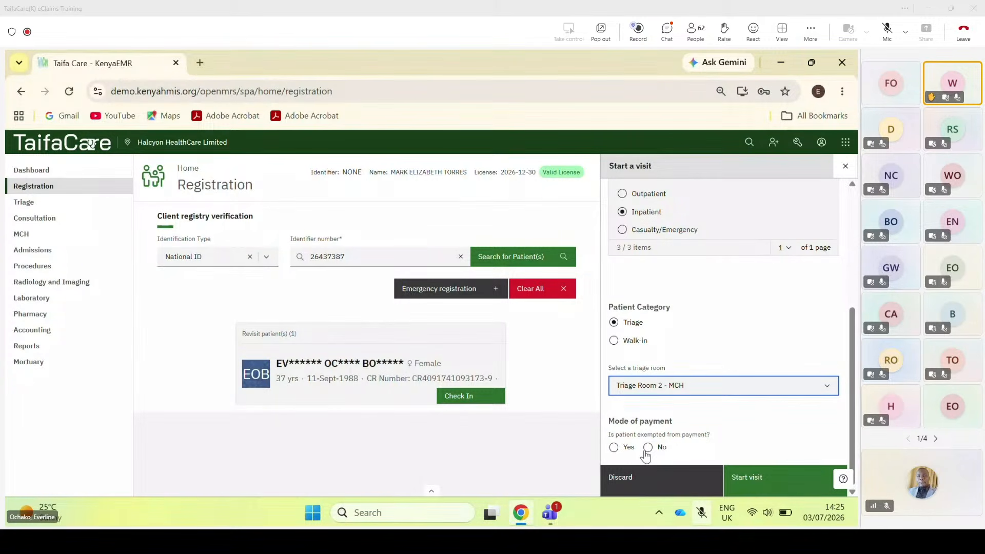
pyautogui.click(648, 447)
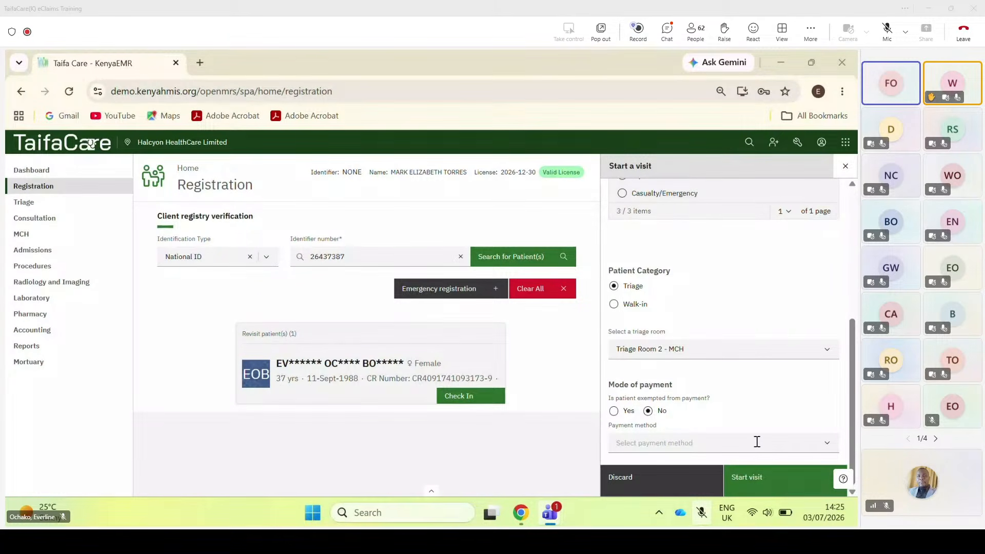
pyautogui.click(830, 448)
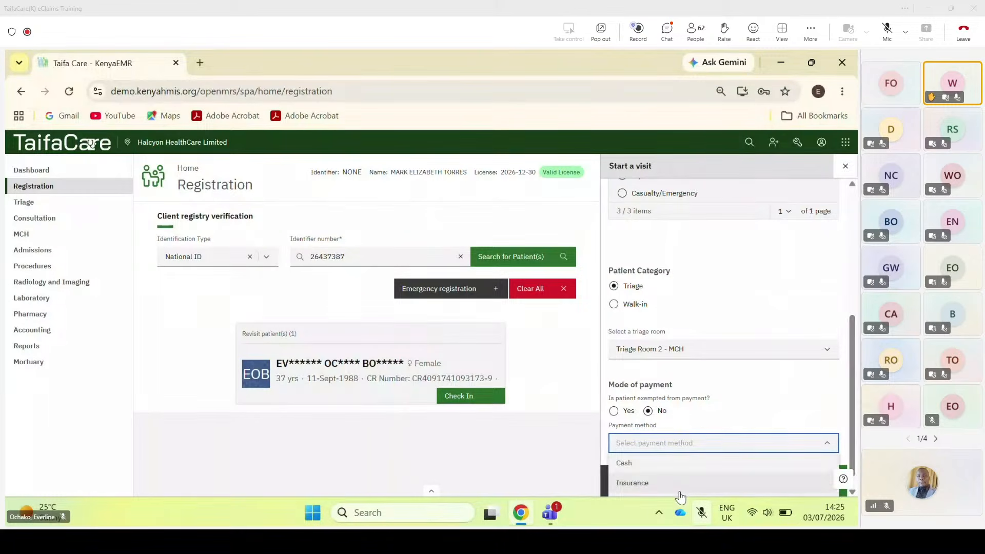
pyautogui.click(666, 485)
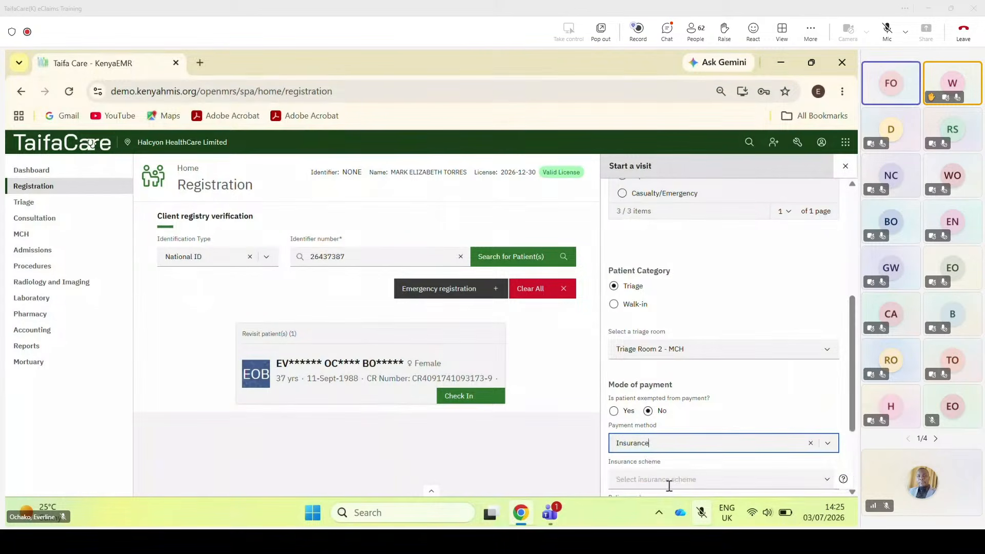
pyautogui.moveTo(853, 416); pyautogui.dragTo(855, 474)
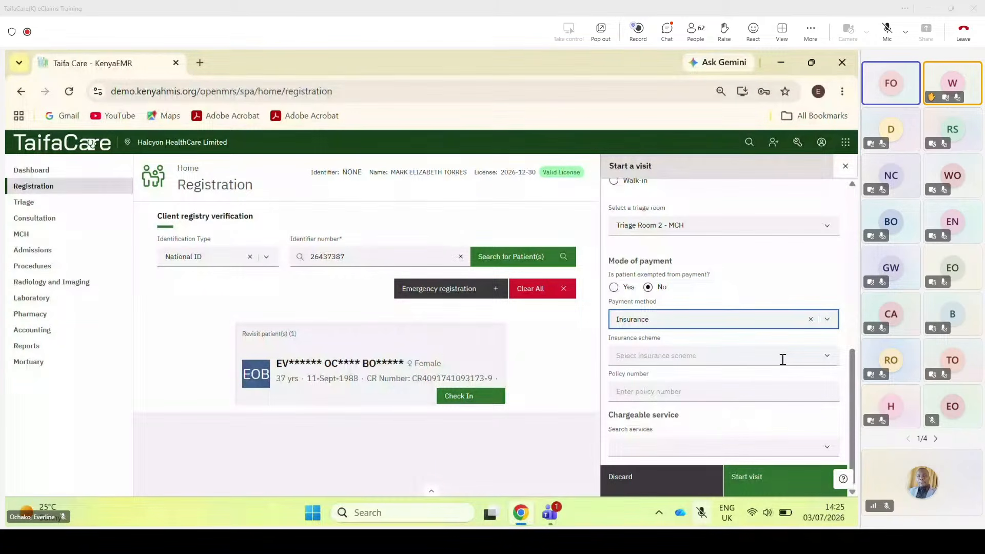
# Select SHA as the insurance scheme and bring the benefit fields into view.
pyautogui.click(825, 359)
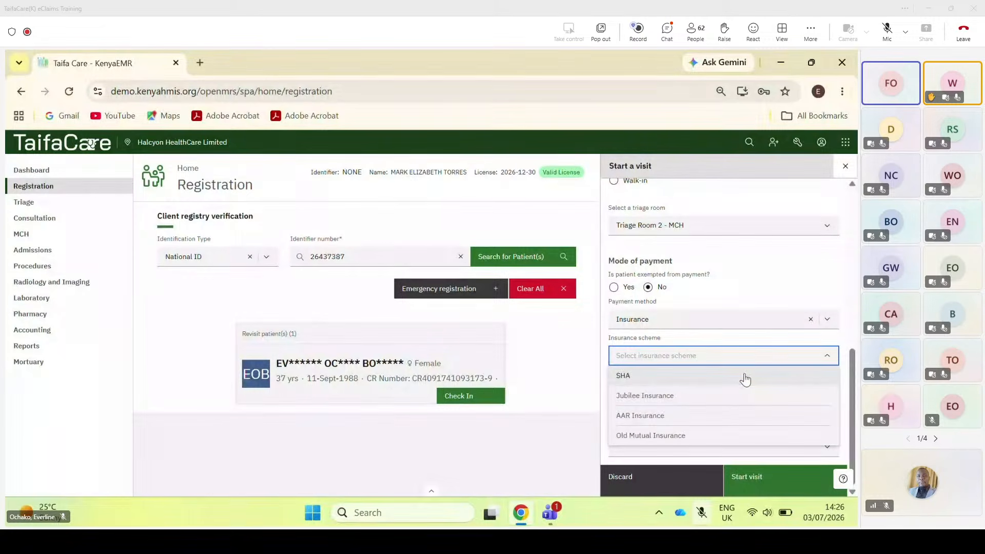
pyautogui.click(721, 380)
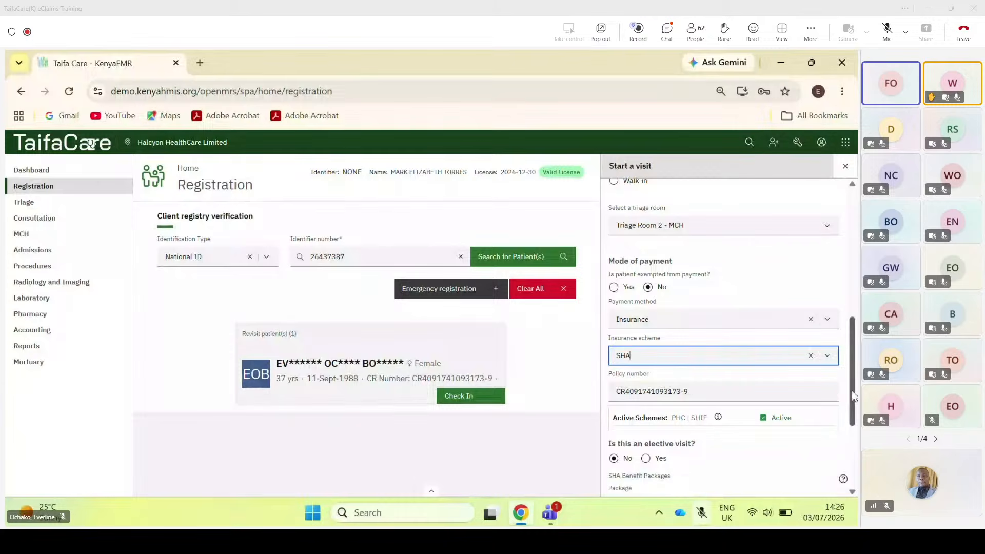
pyautogui.scroll(-1, 853, 407)
pyautogui.scroll(-3, 853, 406)
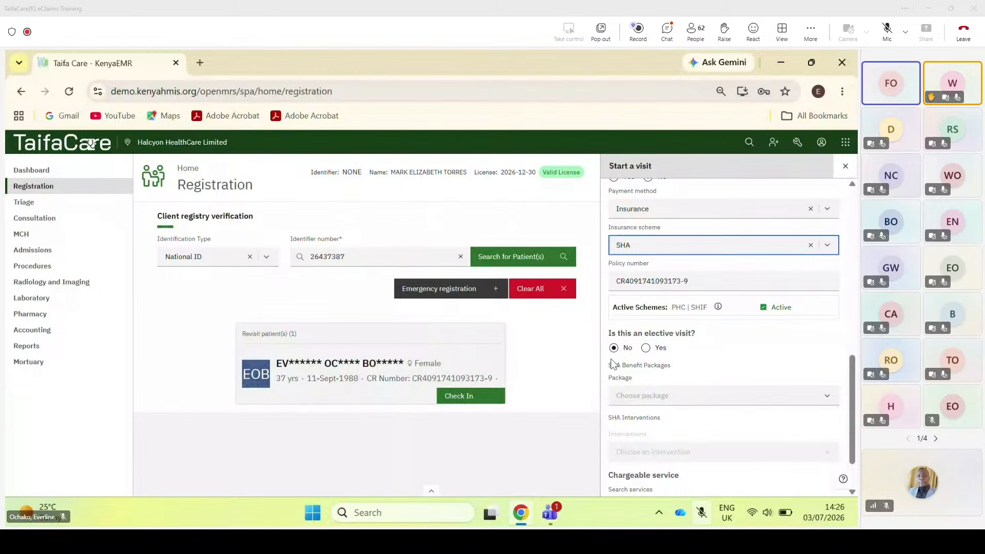
# Add the SHA-08-SC-02 Maternity package with the Vaginal Delivery intervention, no preauth needed.
pyautogui.click(679, 398)
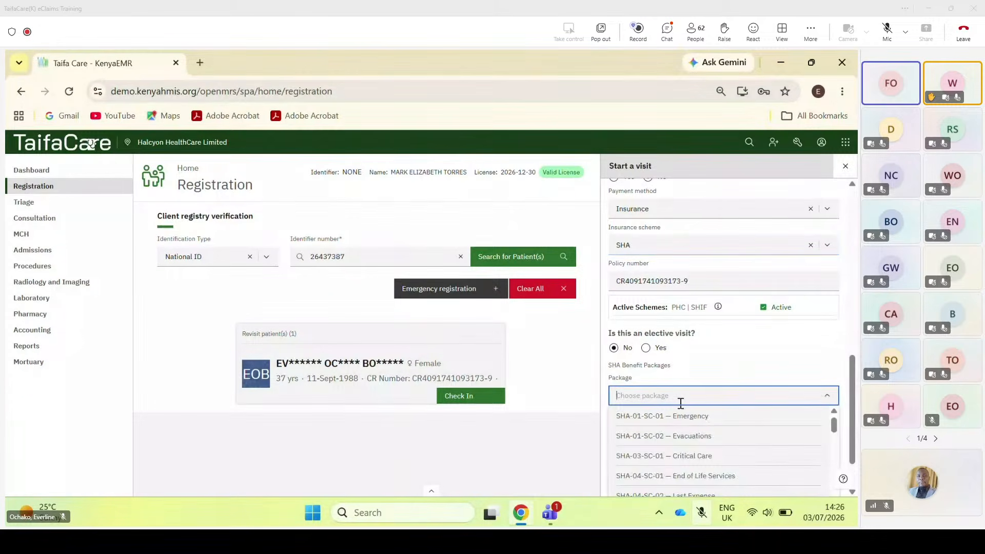
pyautogui.moveTo(833, 426); pyautogui.dragTo(834, 427)
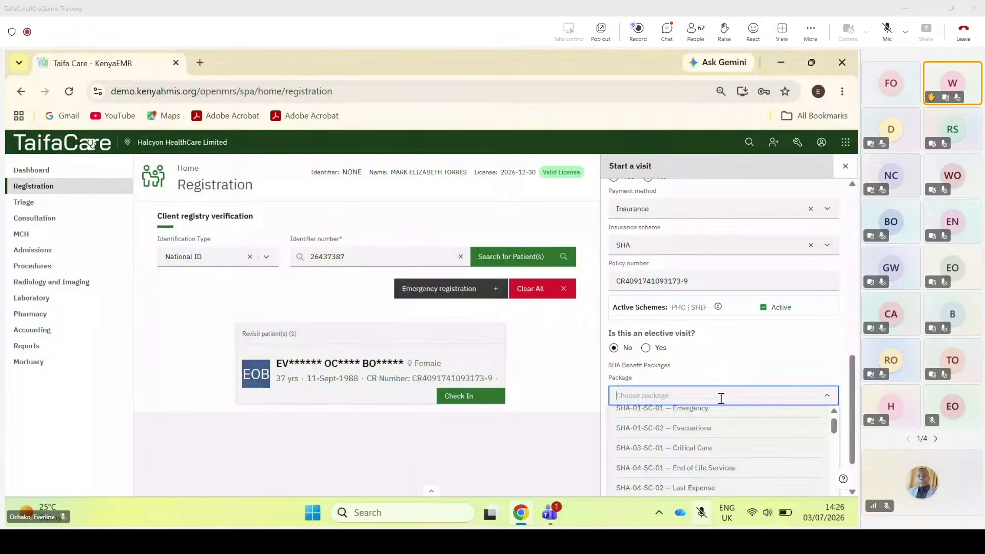
pyautogui.write('MATERN')
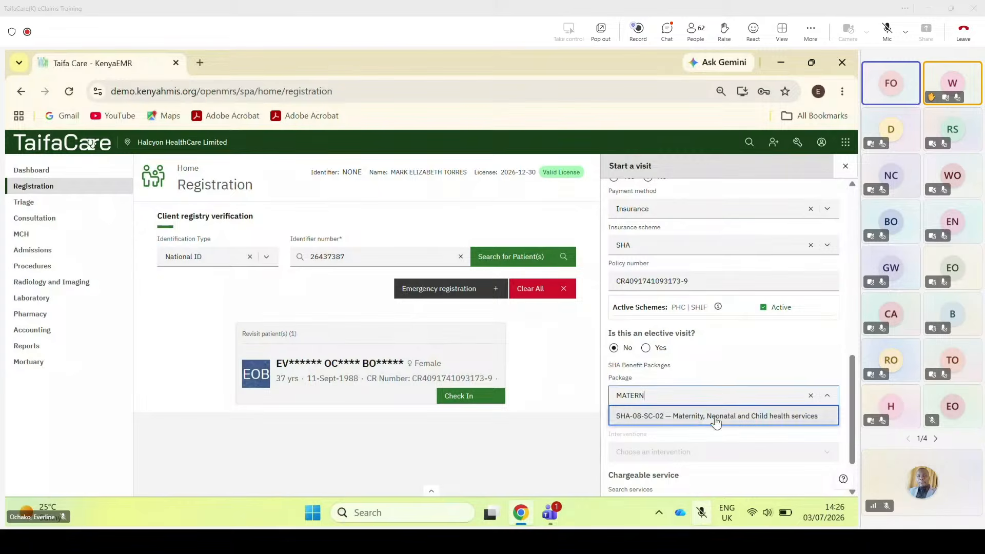
pyautogui.click(718, 416)
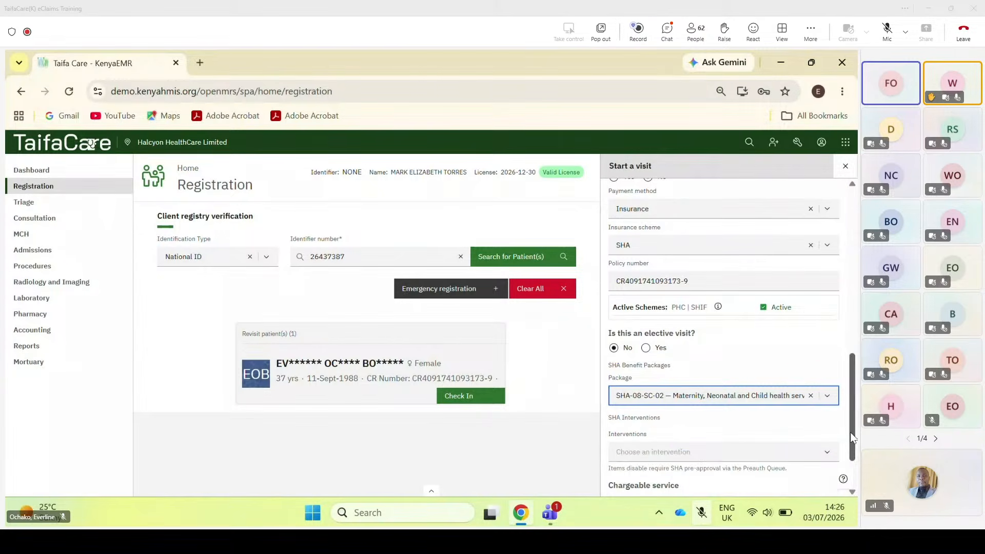
pyautogui.moveTo(850, 433); pyautogui.dragTo(855, 458)
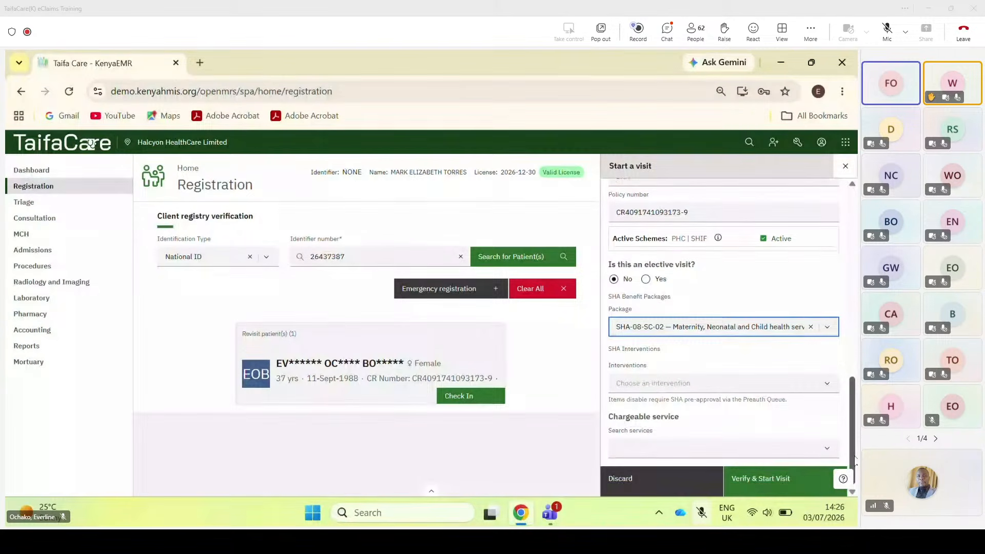
pyautogui.click(824, 391)
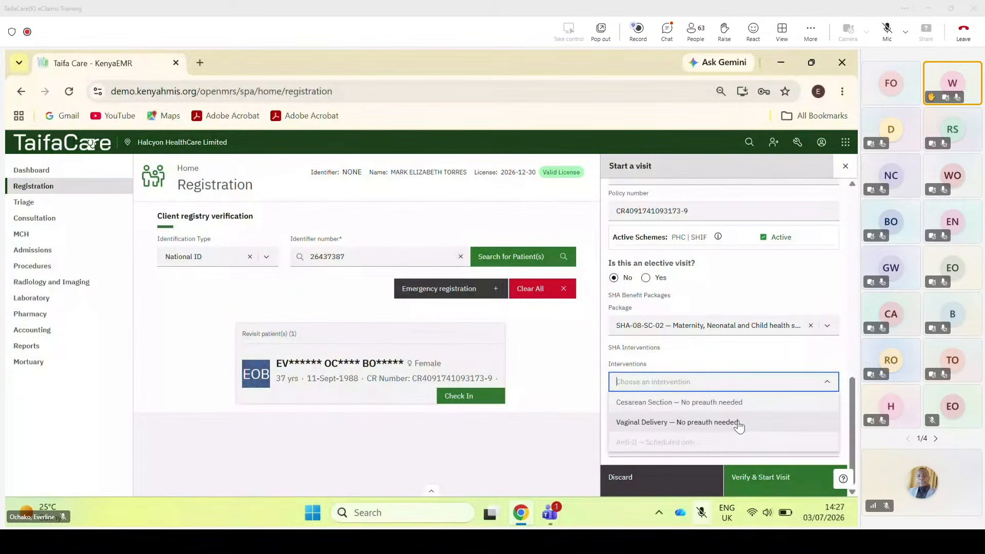
pyautogui.click(766, 424)
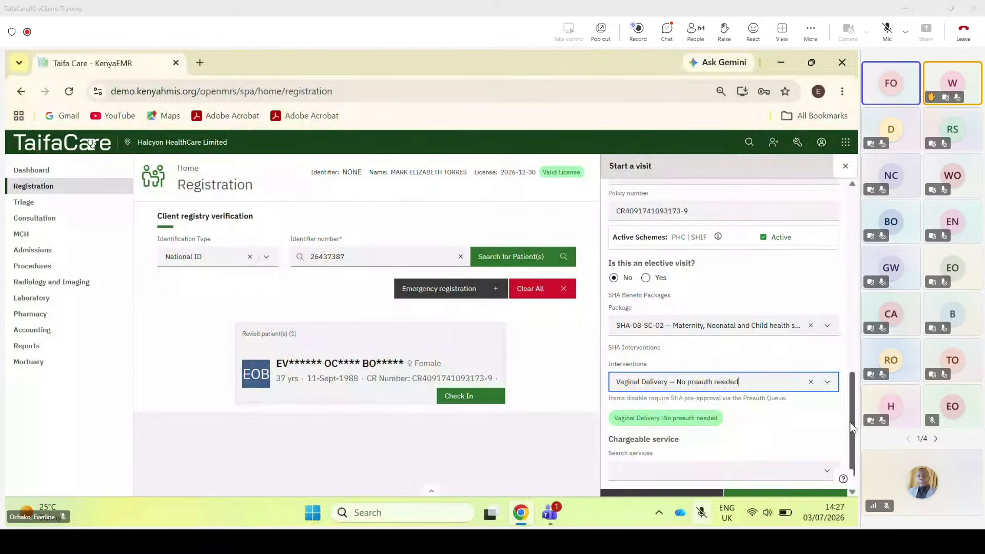
pyautogui.scroll(-1, 850, 427)
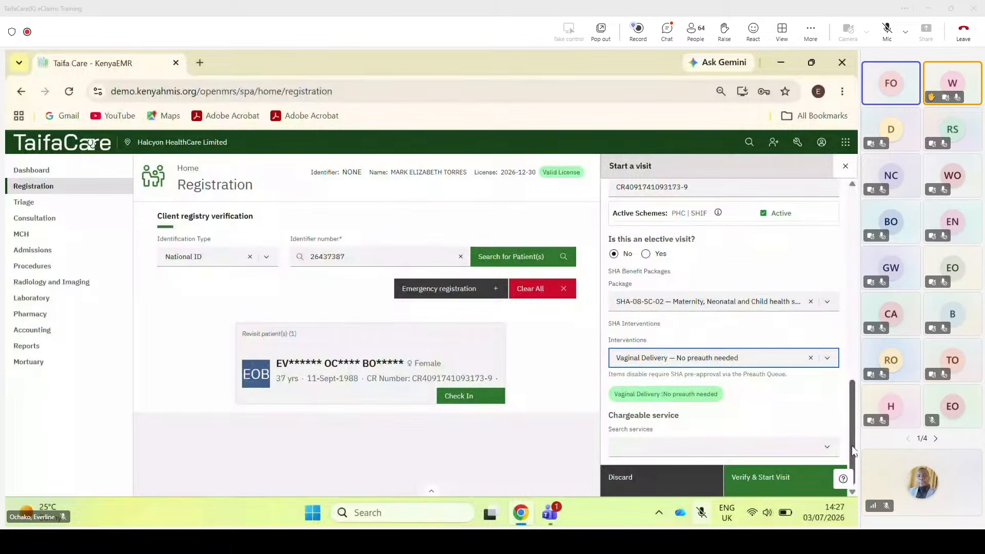
# Set Adult Consultation as the chargeable service and submit Verify & Start Visit.
pyautogui.click(803, 448)
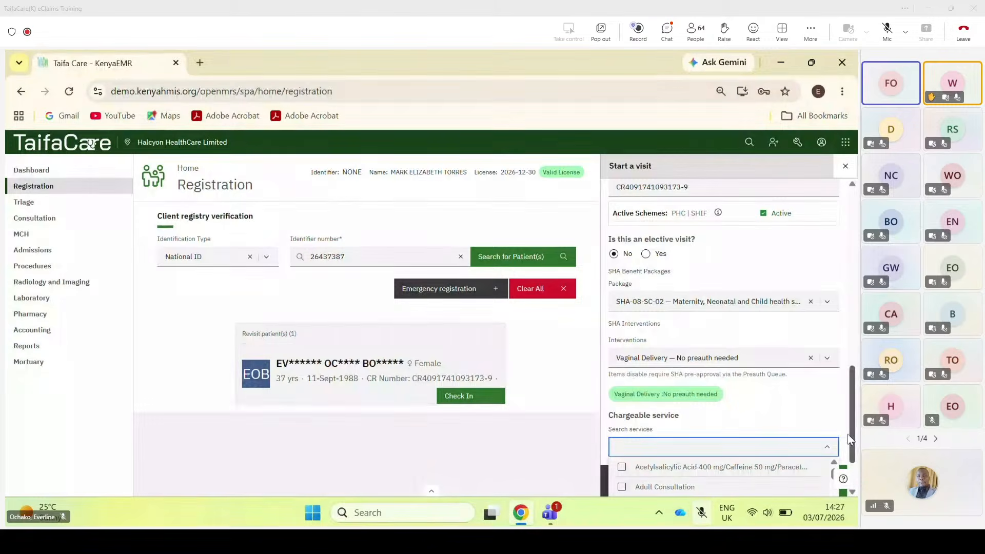
pyautogui.click(848, 435)
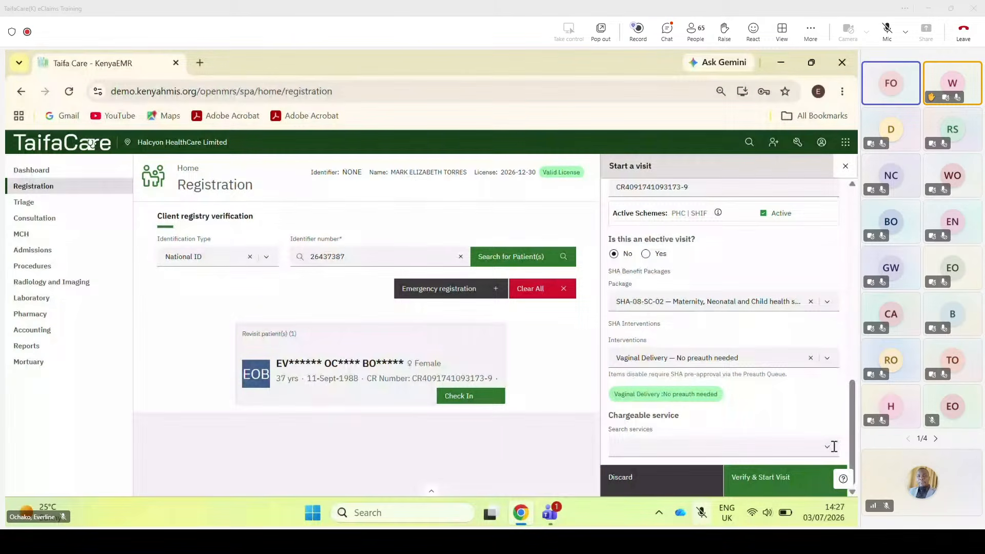
pyautogui.click(829, 449)
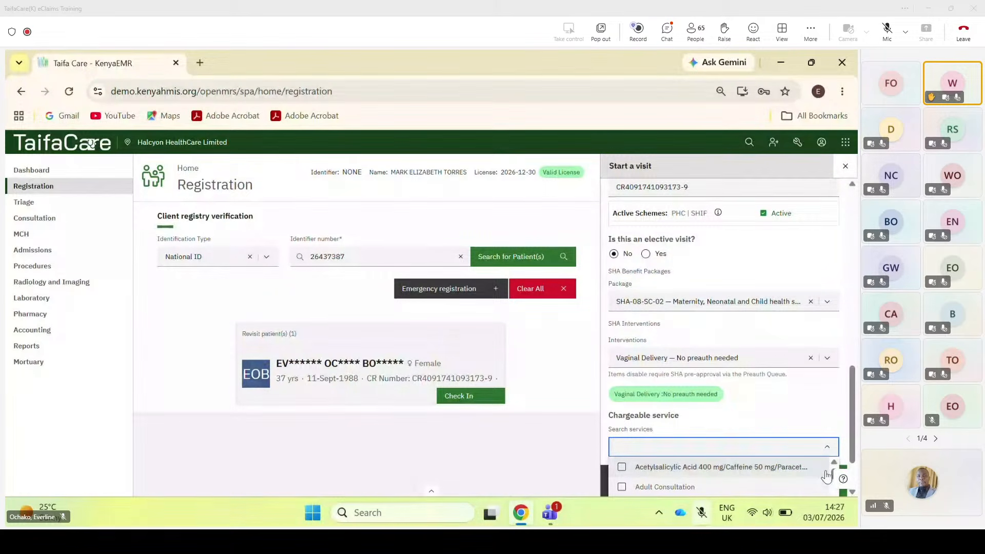
pyautogui.scroll(-2, 827, 476)
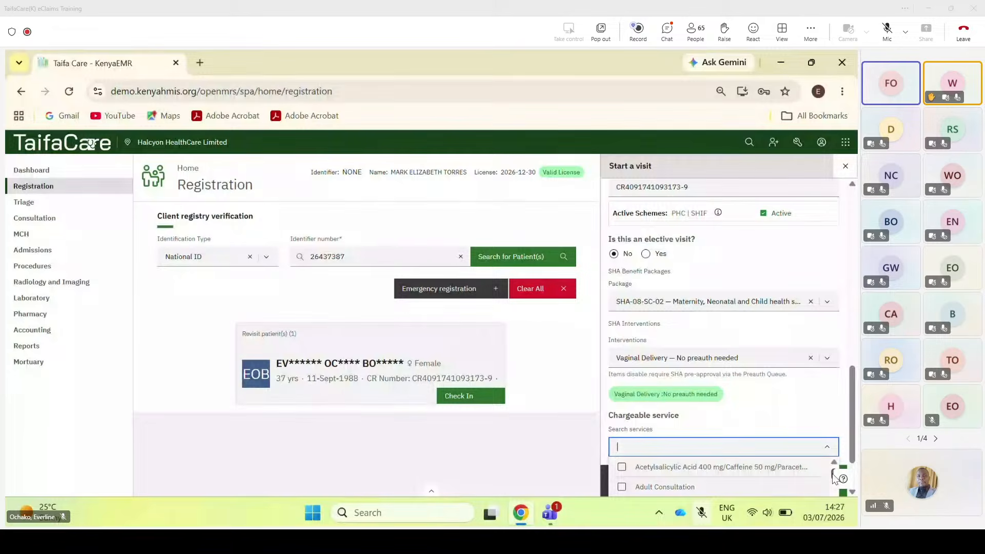
pyautogui.scroll(2, 832, 475)
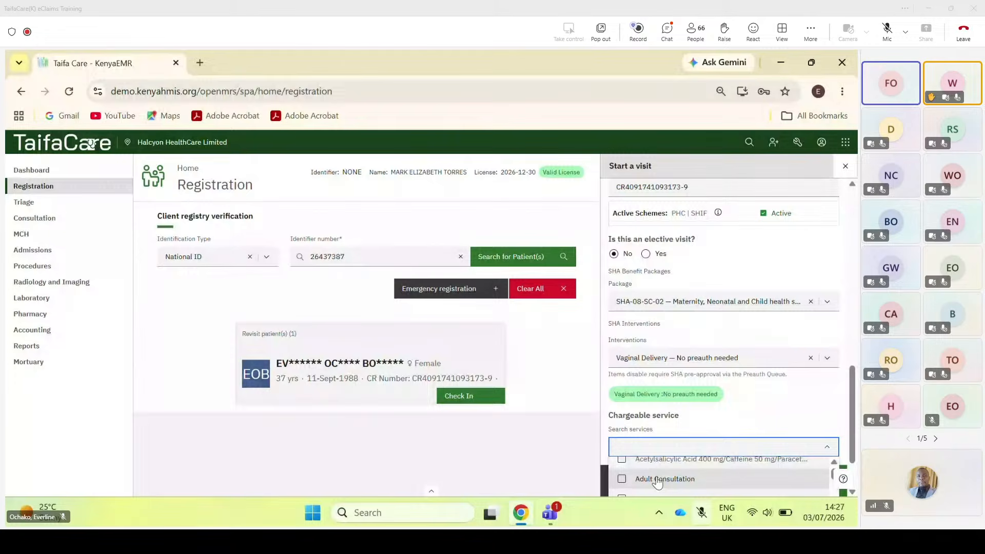
pyautogui.click(657, 479)
pyautogui.click(854, 440)
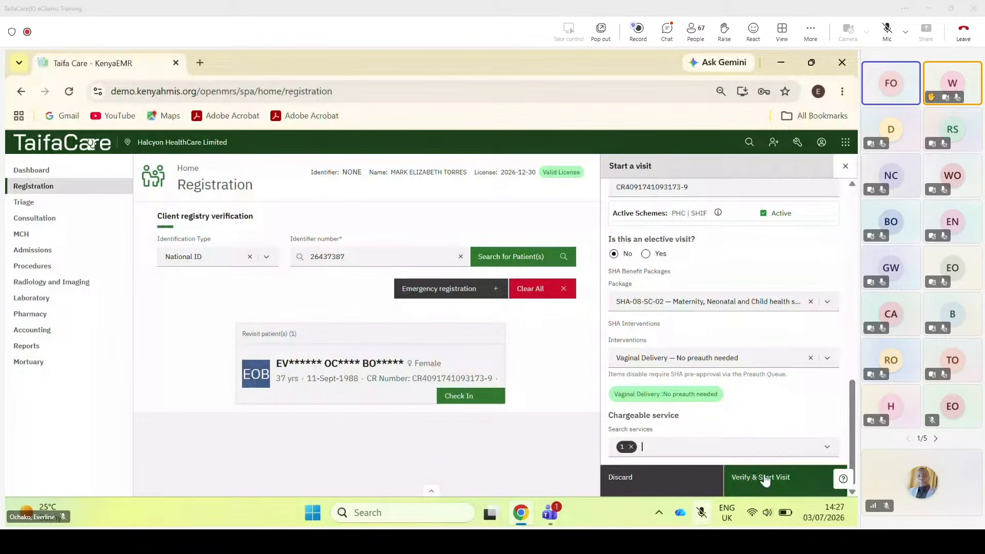
pyautogui.click(825, 448)
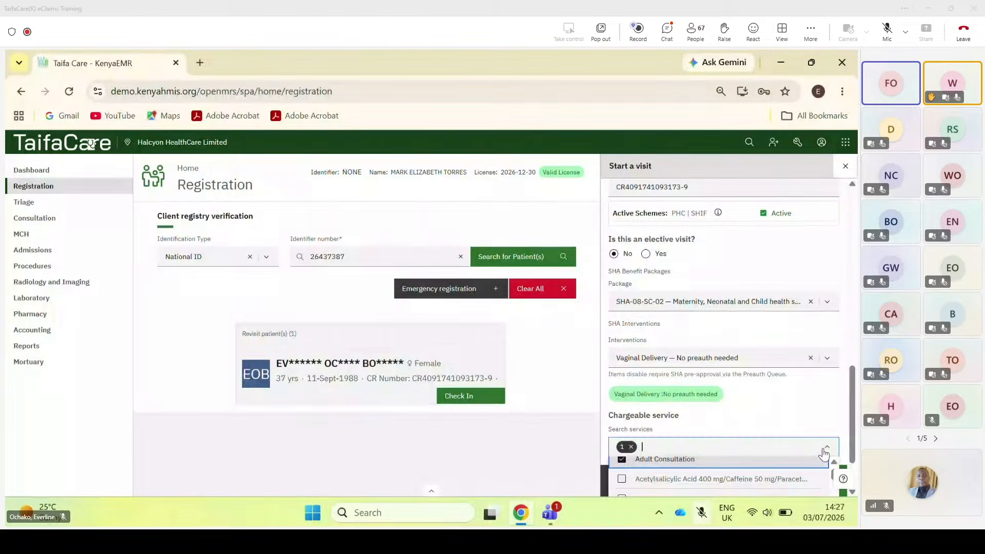
pyautogui.click(746, 467)
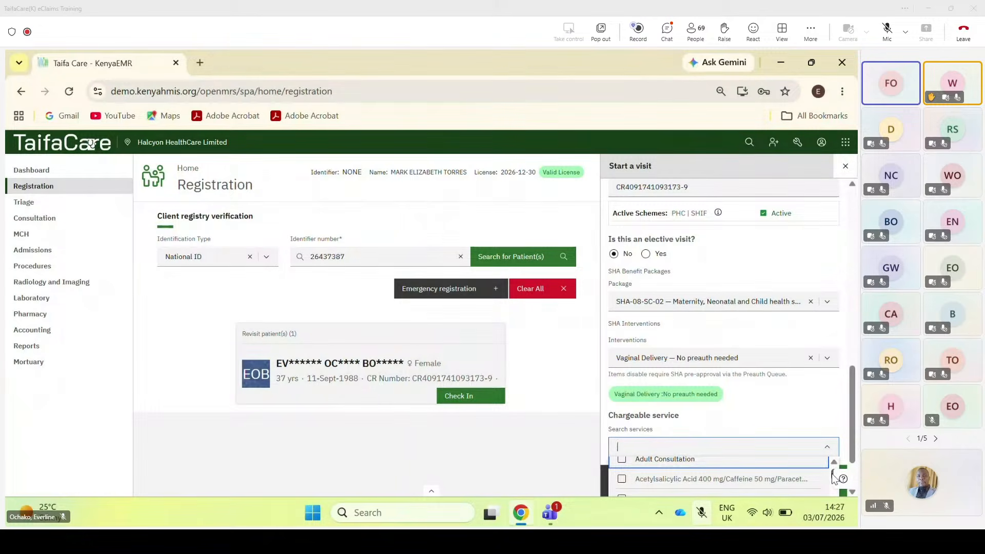
pyautogui.moveTo(832, 473); pyautogui.dragTo(832, 473)
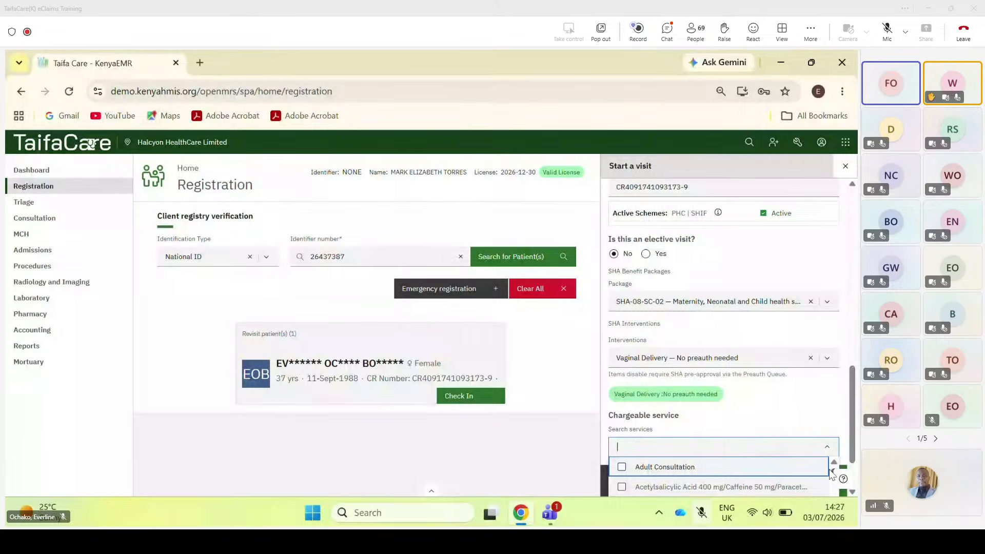
pyautogui.click(704, 466)
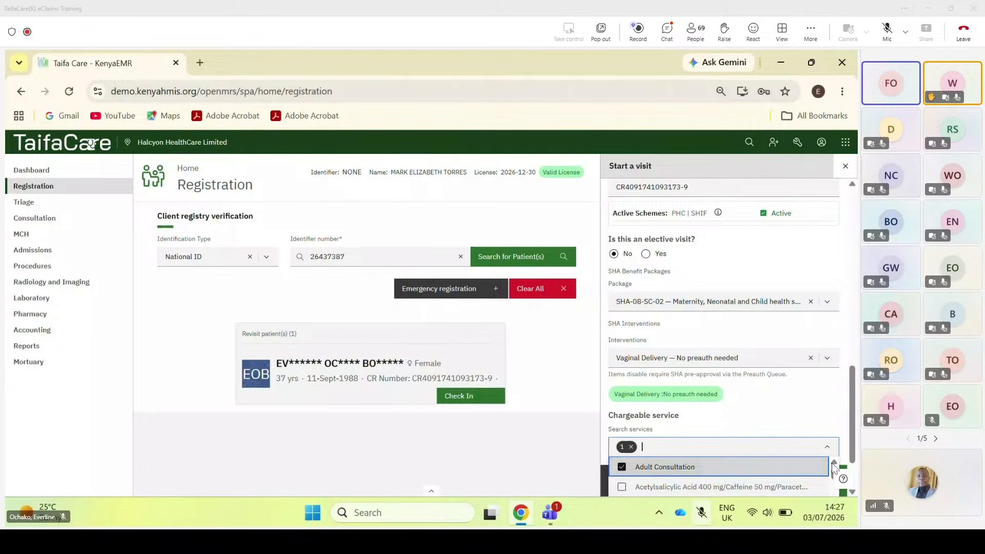
pyautogui.click(728, 474)
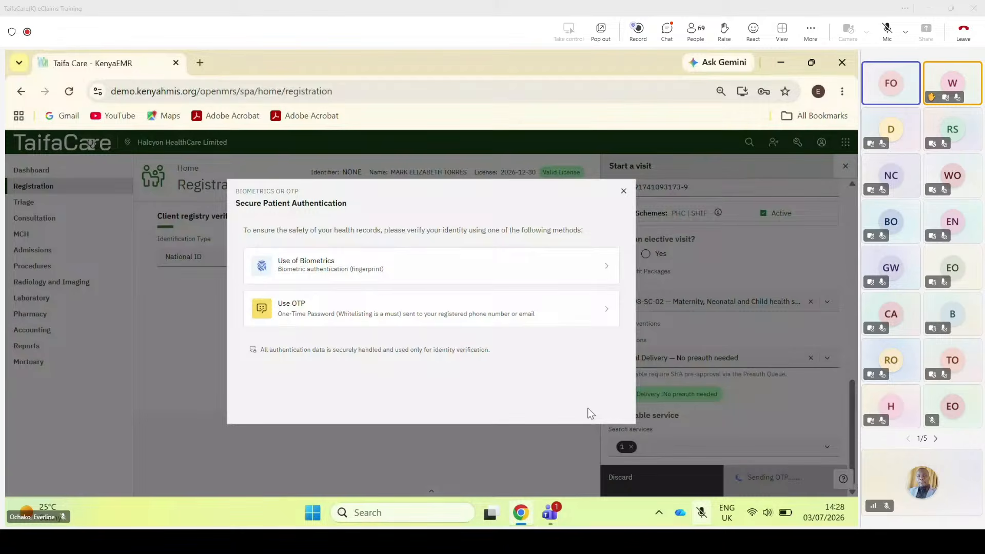
# Authenticate the patient by OTP, entering the six-digit code sent to their phone.
pyautogui.click(605, 317)
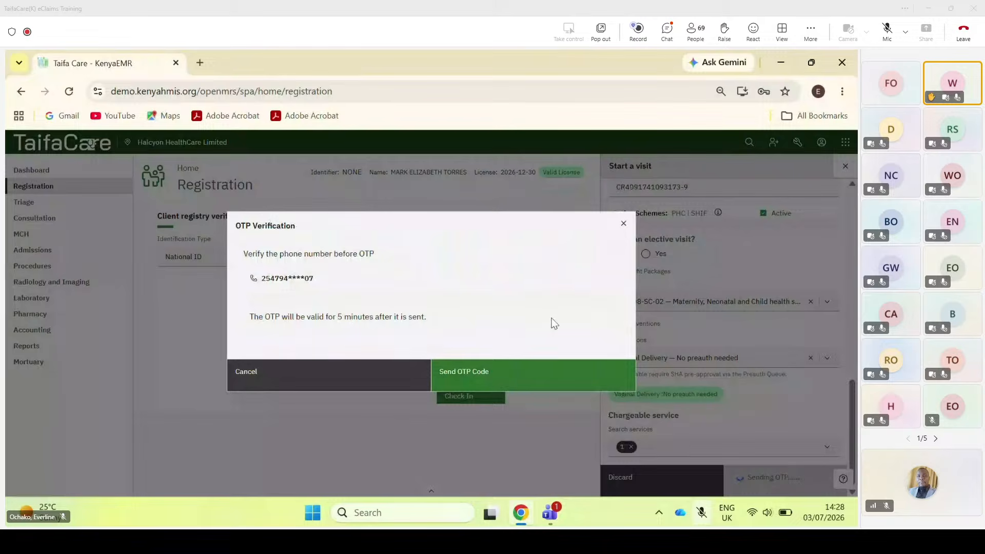
pyautogui.click(473, 378)
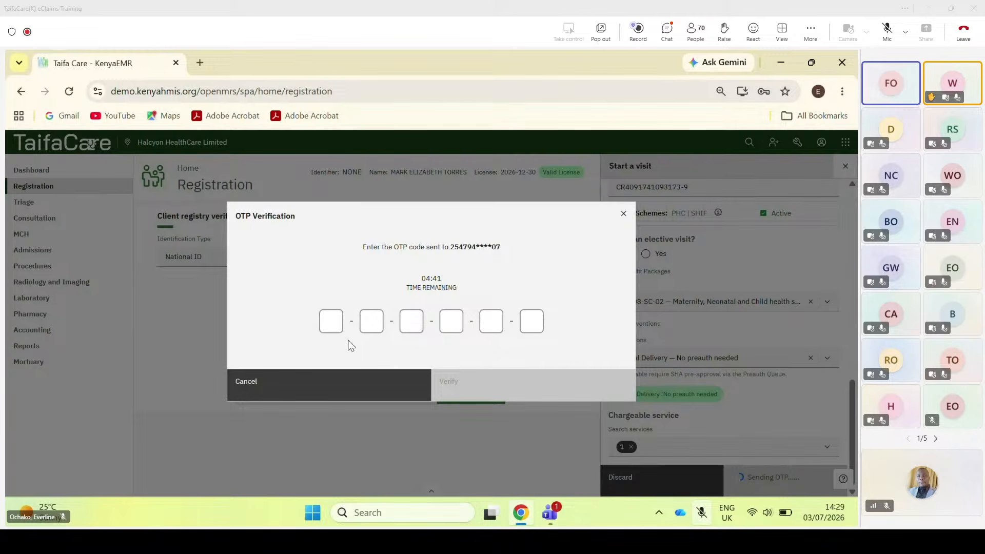
pyautogui.click(331, 323)
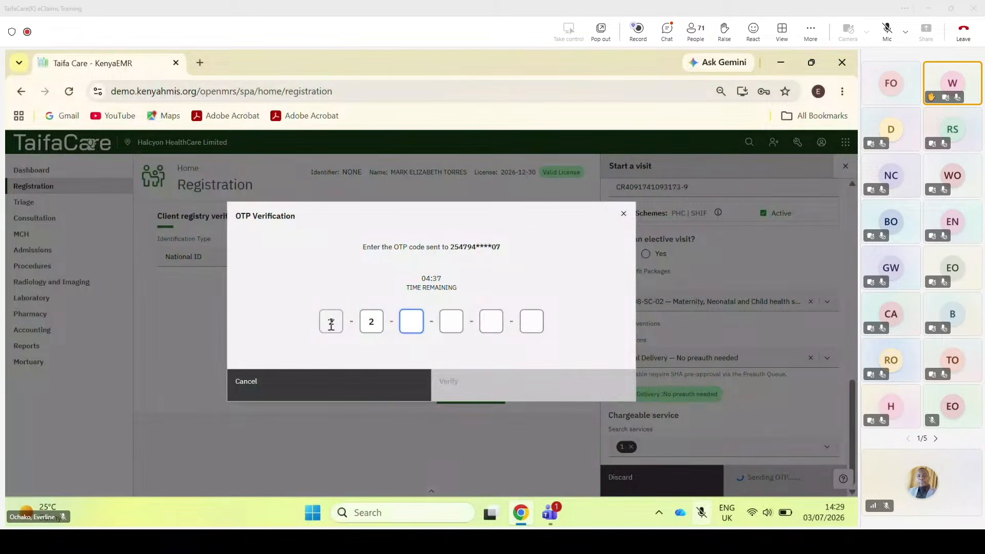
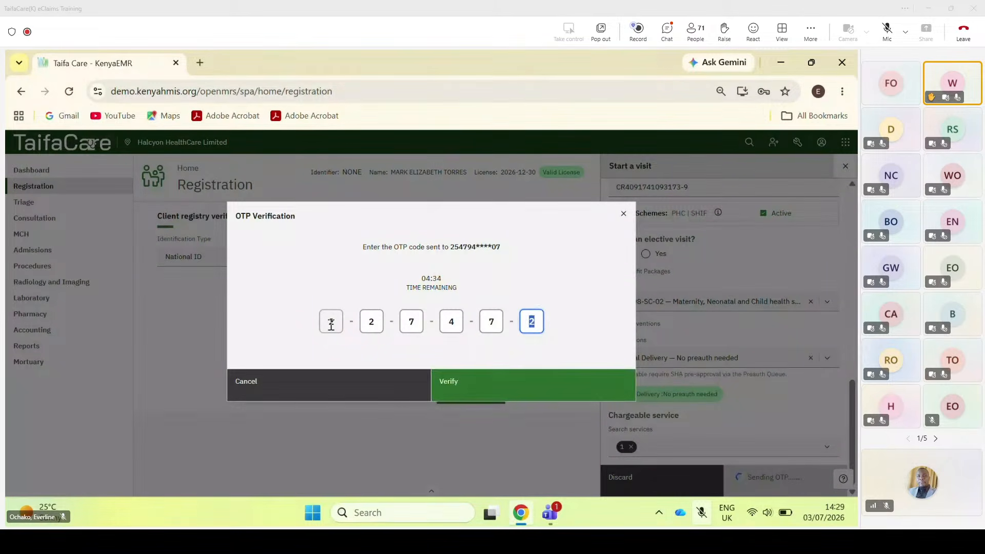
pyautogui.click(449, 387)
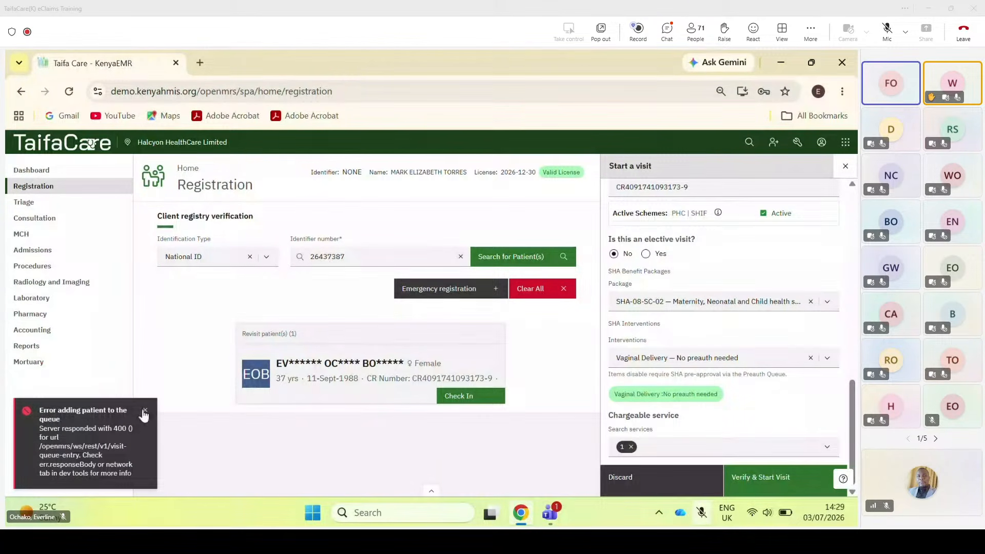
# Dismiss the queue error toast and discard the unsaved Start a visit changes.
pyautogui.click(145, 411)
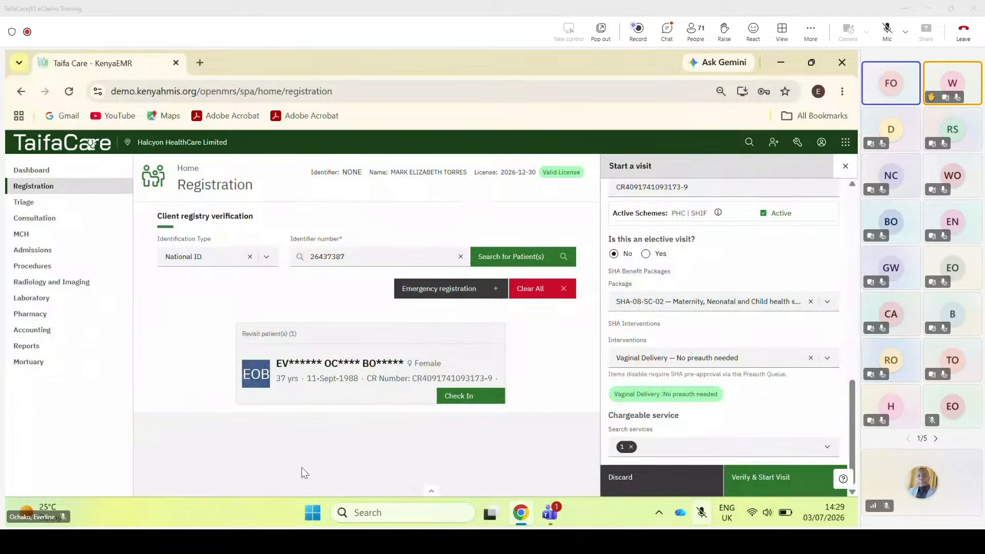
pyautogui.click(613, 490)
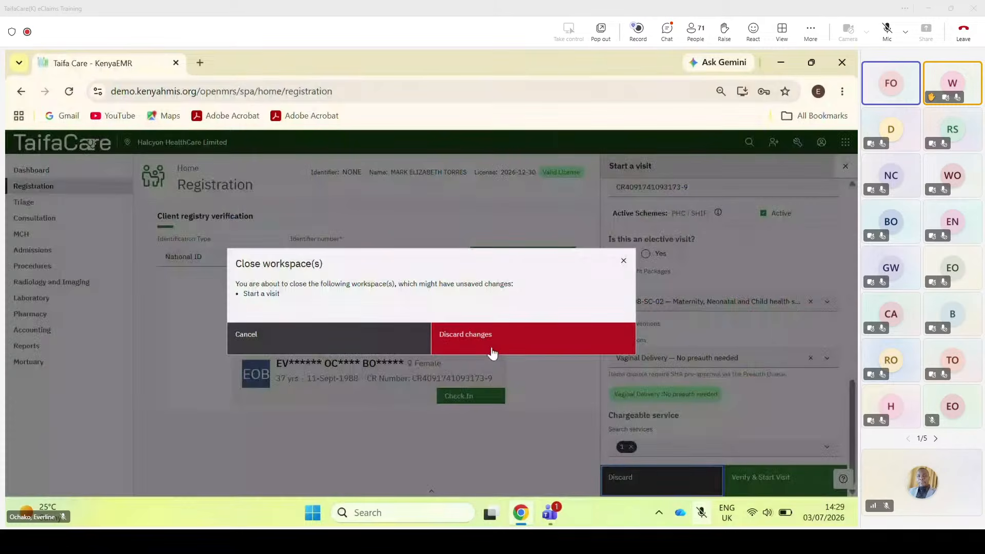
pyautogui.click(491, 349)
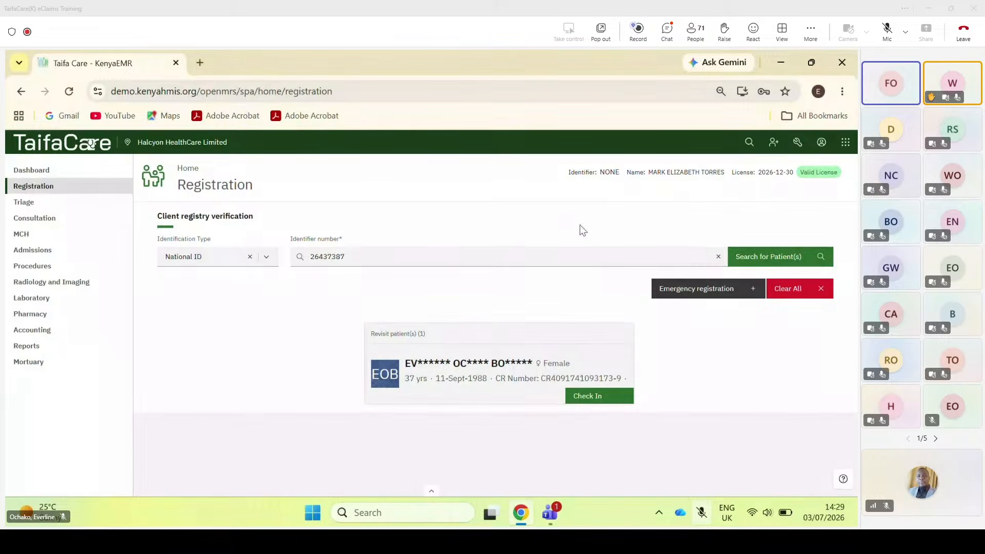
# Search for the patient by name, open her chart, and view her In-Patient admission requests.
pyautogui.click(748, 143)
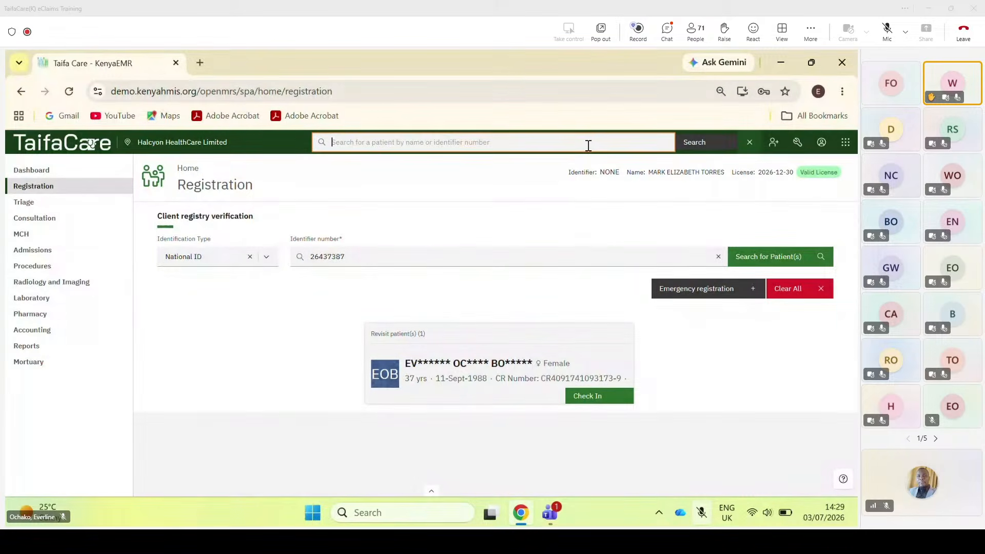
pyautogui.write('EVE')
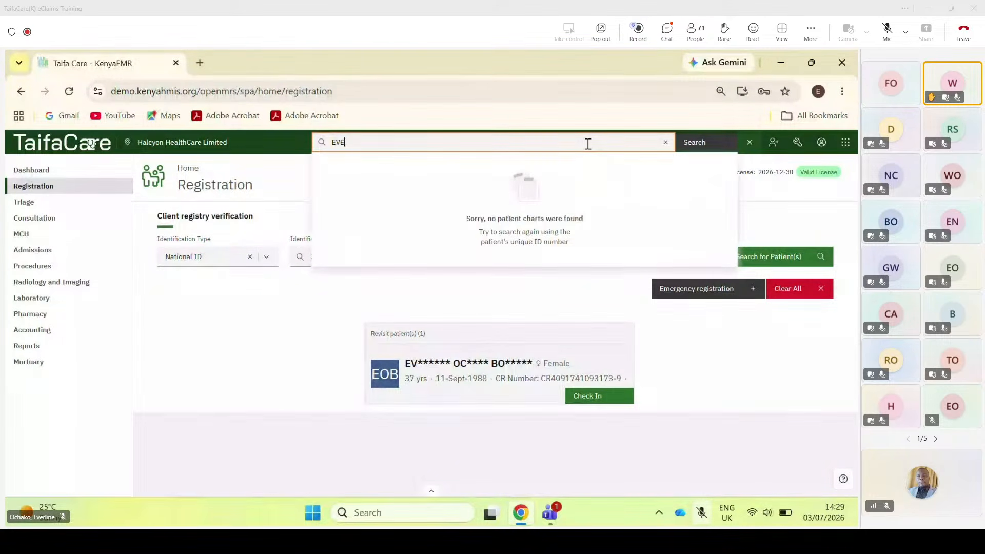
pyautogui.write('RLINE')
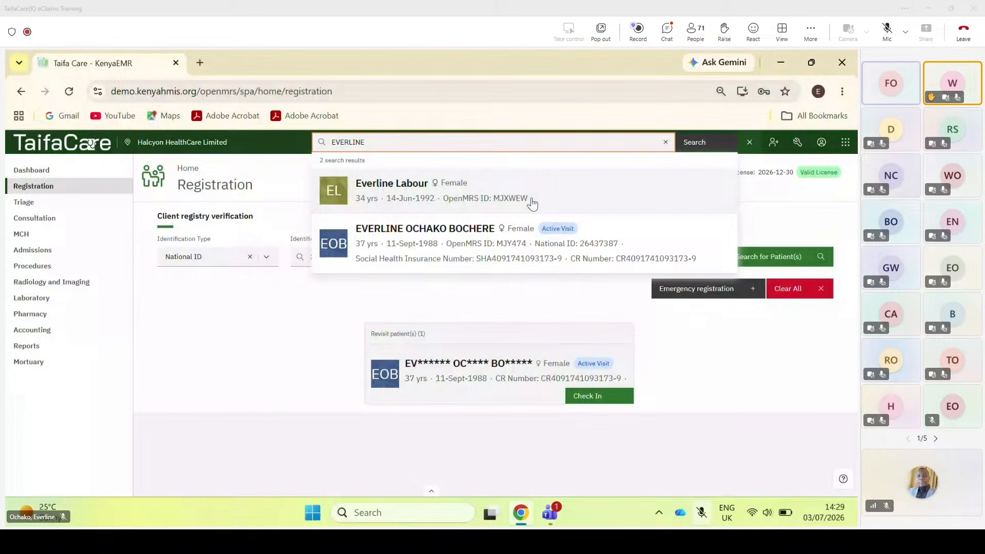
pyautogui.click(486, 232)
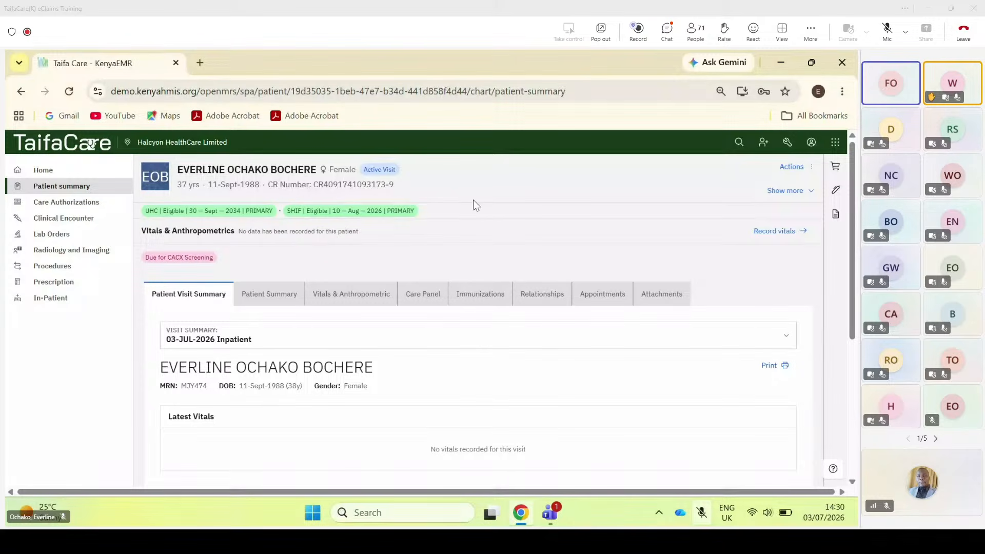
pyautogui.click(74, 305)
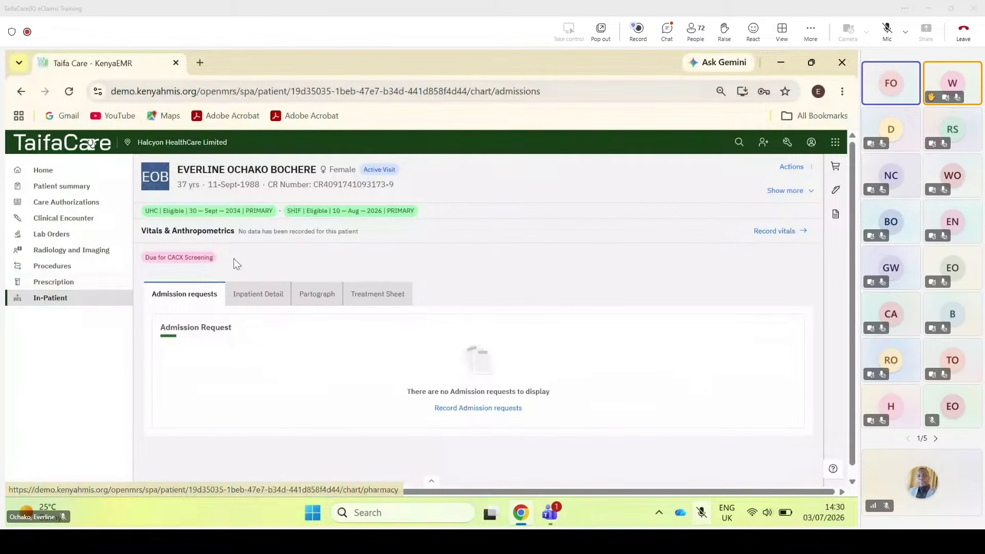
# Record an admission request to Labour ward with disposition Admit to hospital.
pyautogui.click(89, 190)
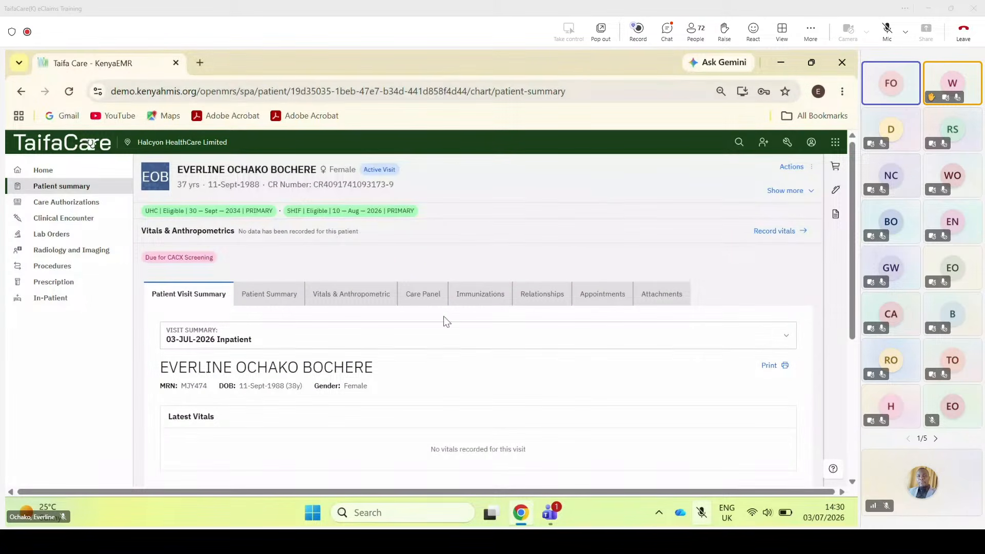
pyautogui.click(66, 306)
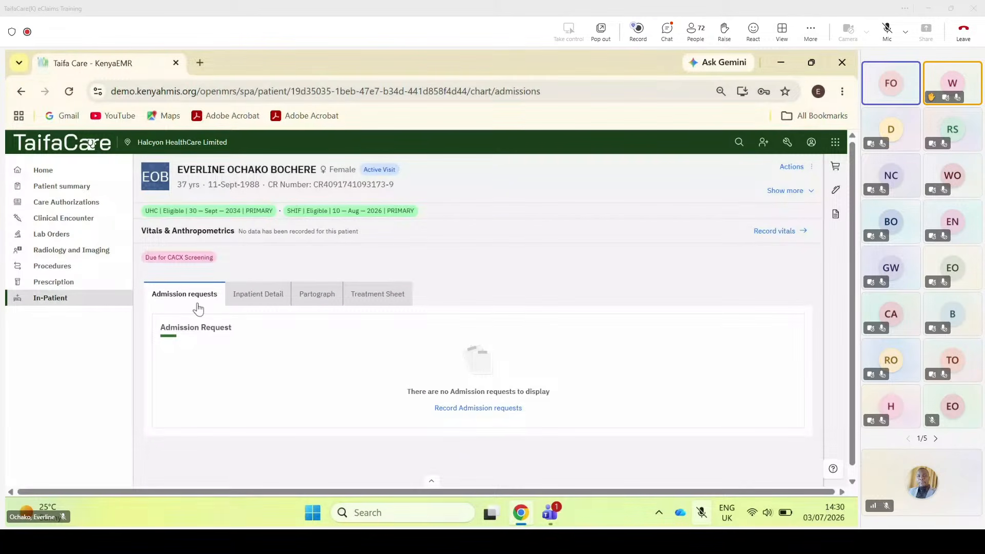
pyautogui.click(457, 410)
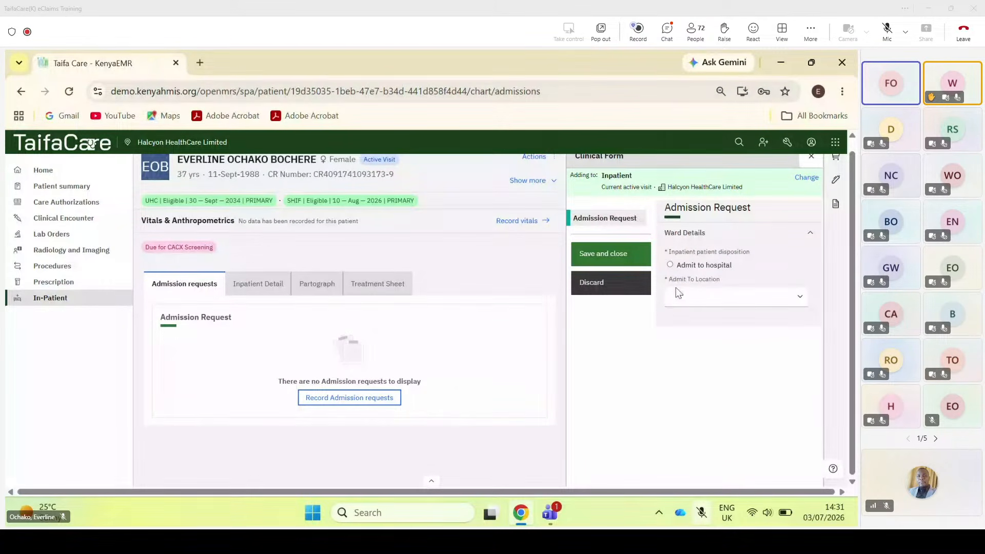
pyautogui.click(670, 266)
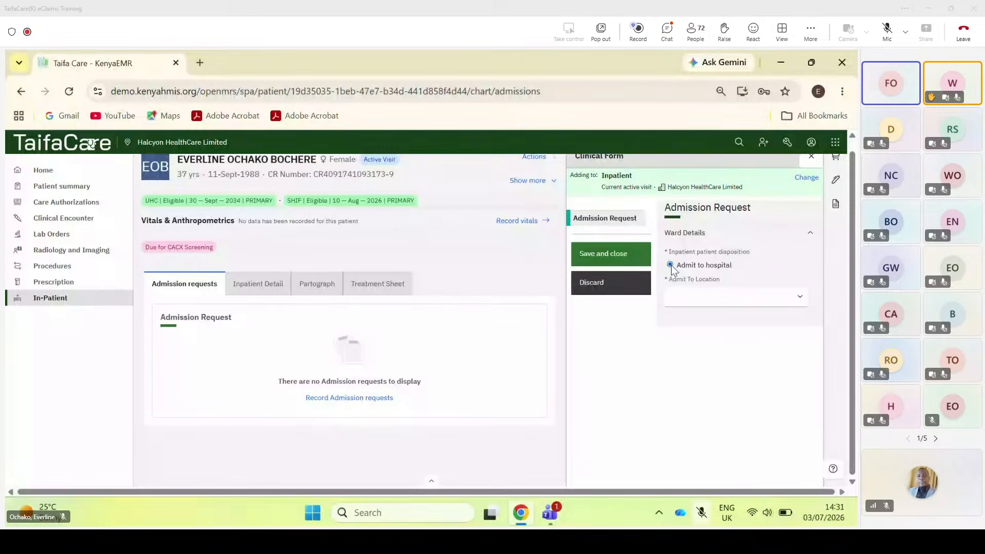
pyautogui.click(720, 298)
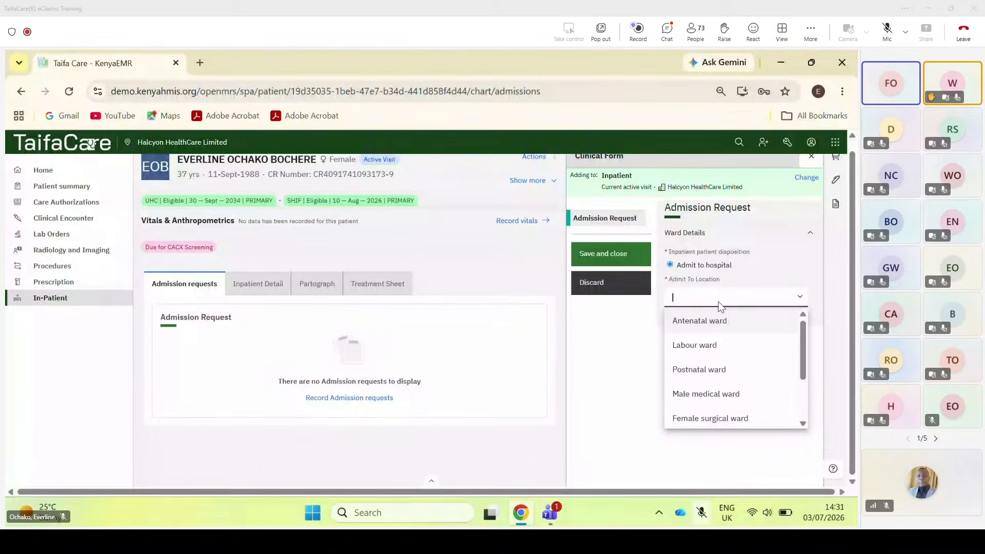
pyautogui.click(707, 347)
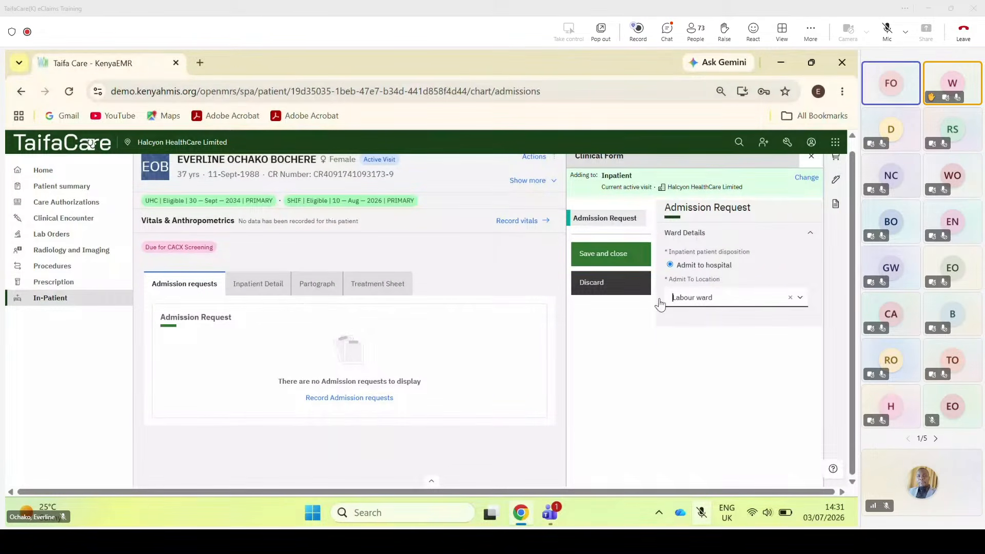
pyautogui.click(612, 261)
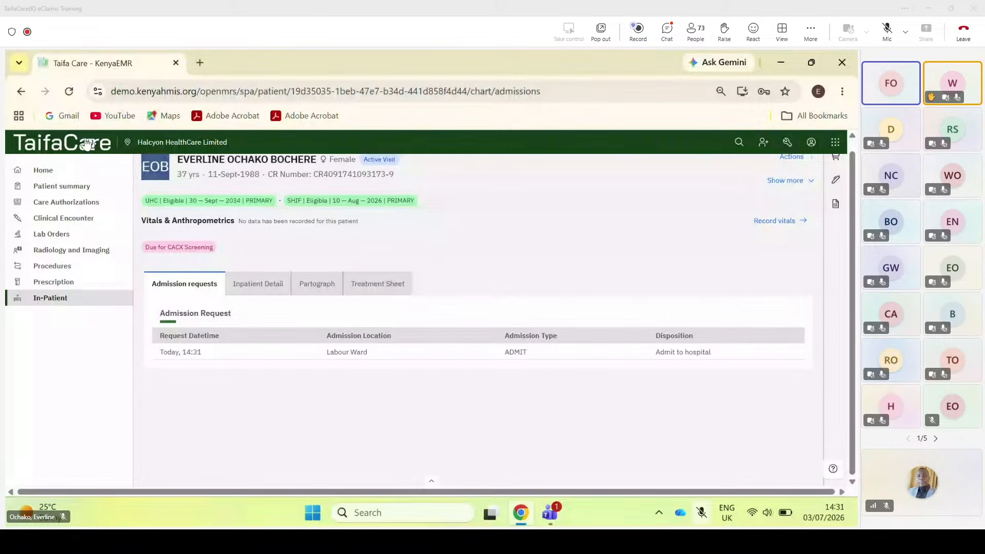
# Return to the Home dashboard and open the Female Surgical Ward Admissions view.
pyautogui.click(87, 144)
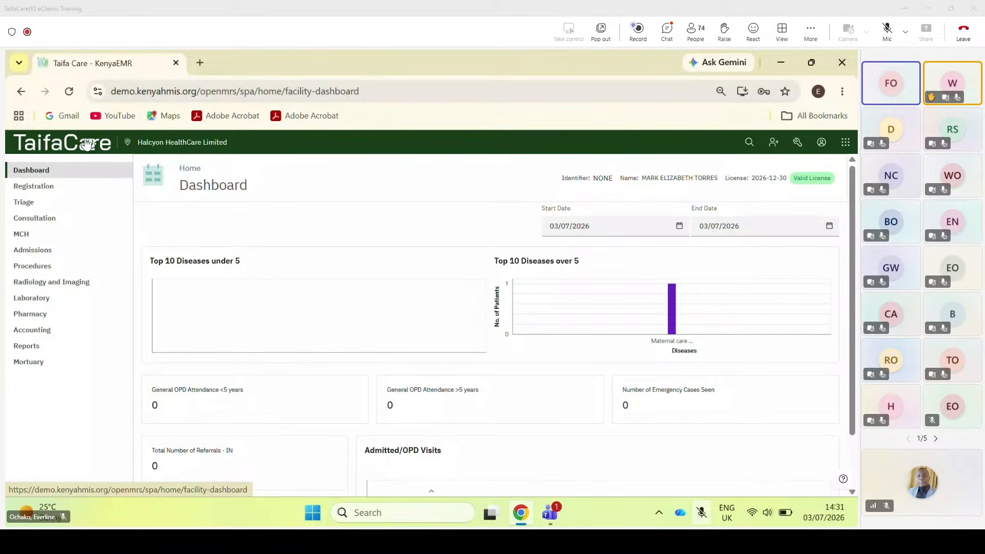
pyautogui.click(61, 250)
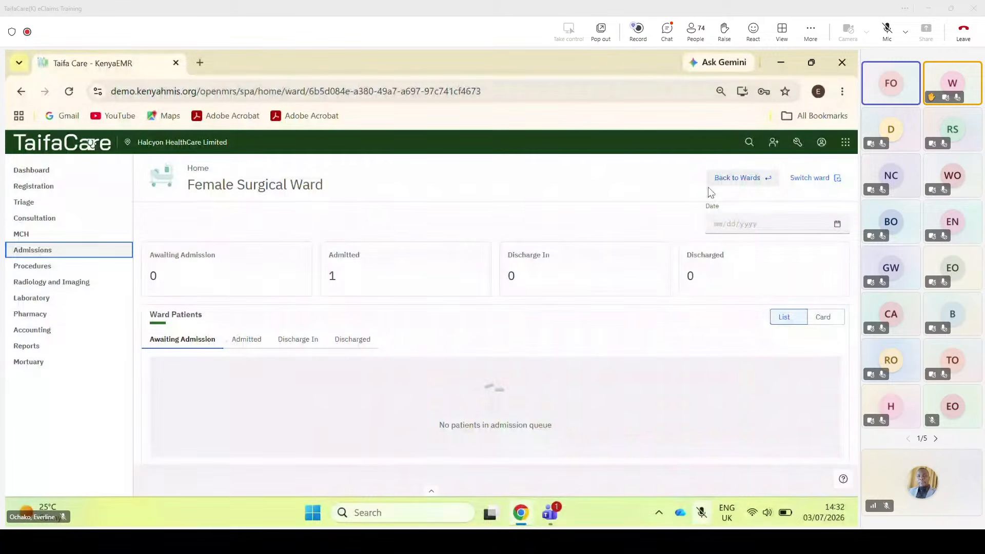
# Switch to Labour Ward and open admit options for the patient queued at 14:31.
pyautogui.click(737, 180)
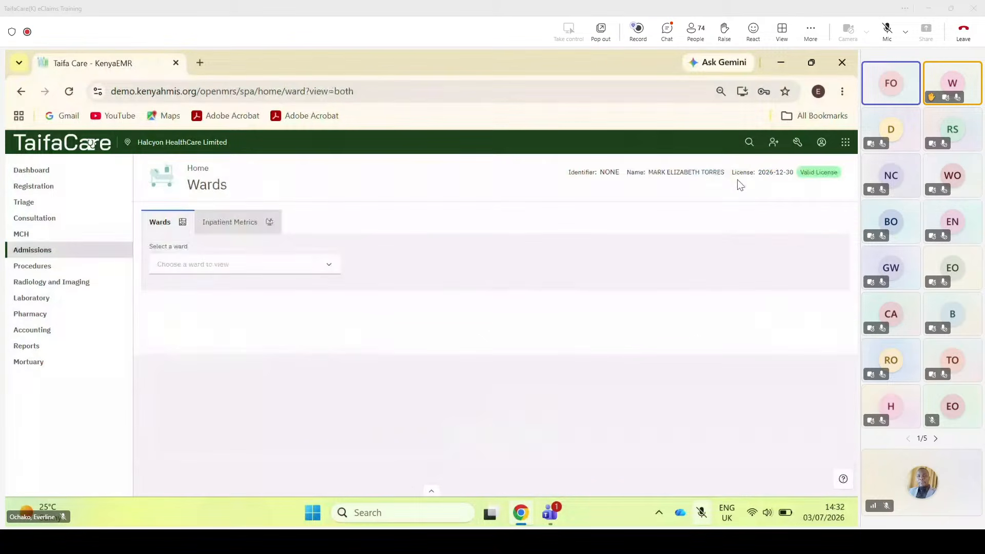
pyautogui.click(325, 272)
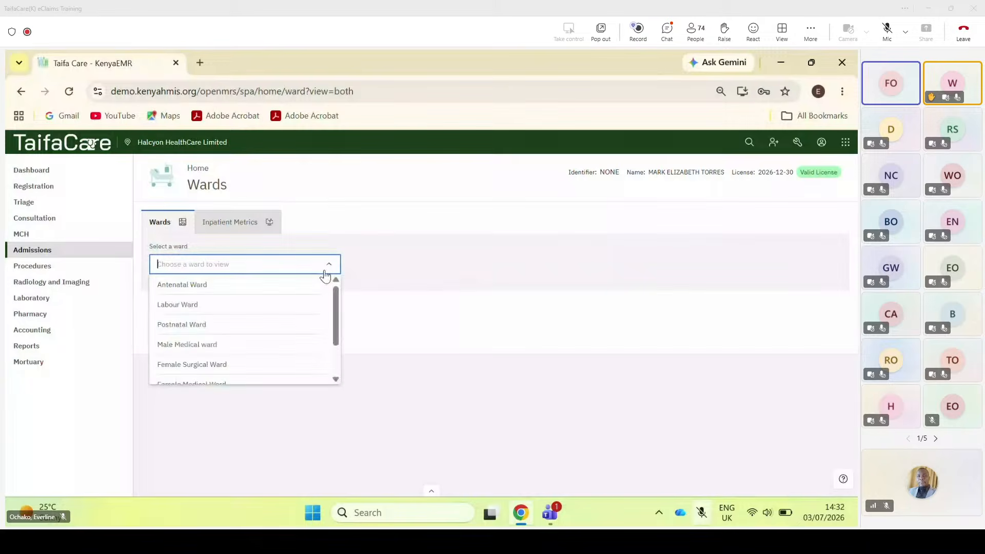
pyautogui.click(273, 308)
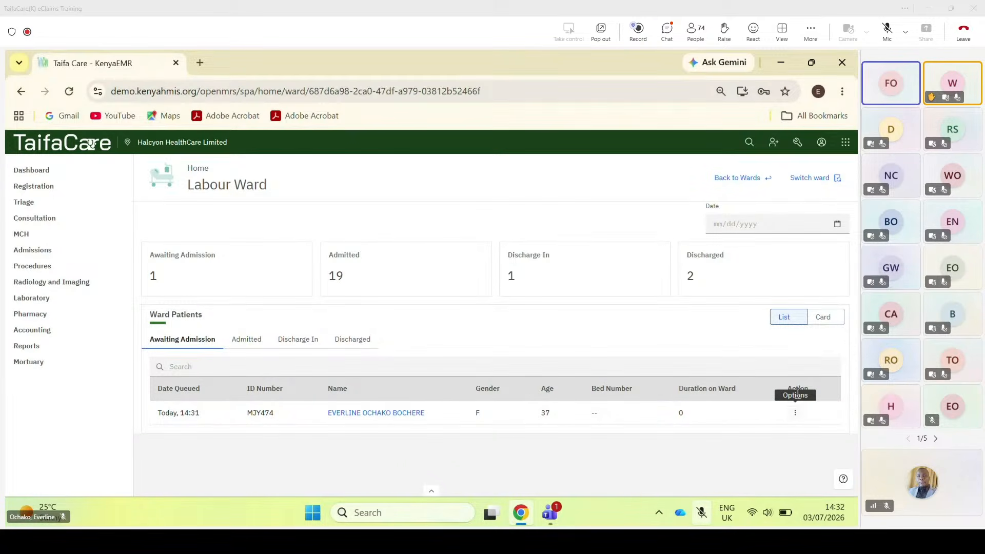
pyautogui.click(796, 414)
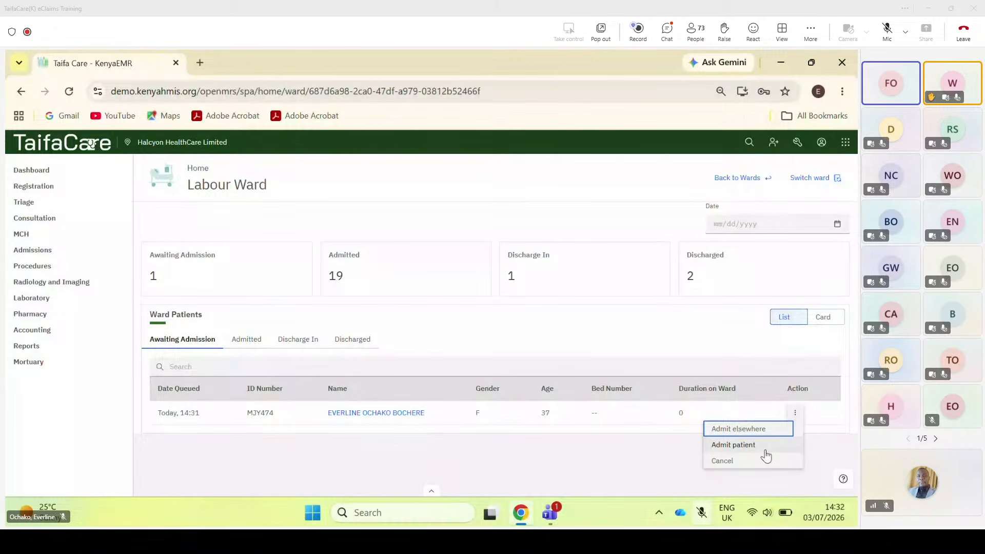
# Start admitting the patient, entering complaint 'lower abdominal pains radiating to the back drainage of liquiror'.
pyautogui.click(732, 445)
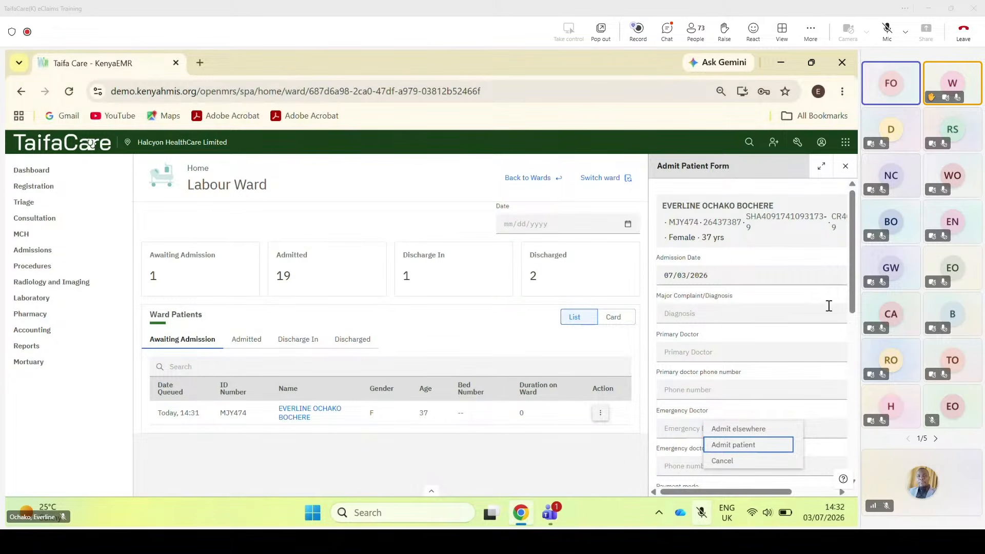
pyautogui.click(779, 313)
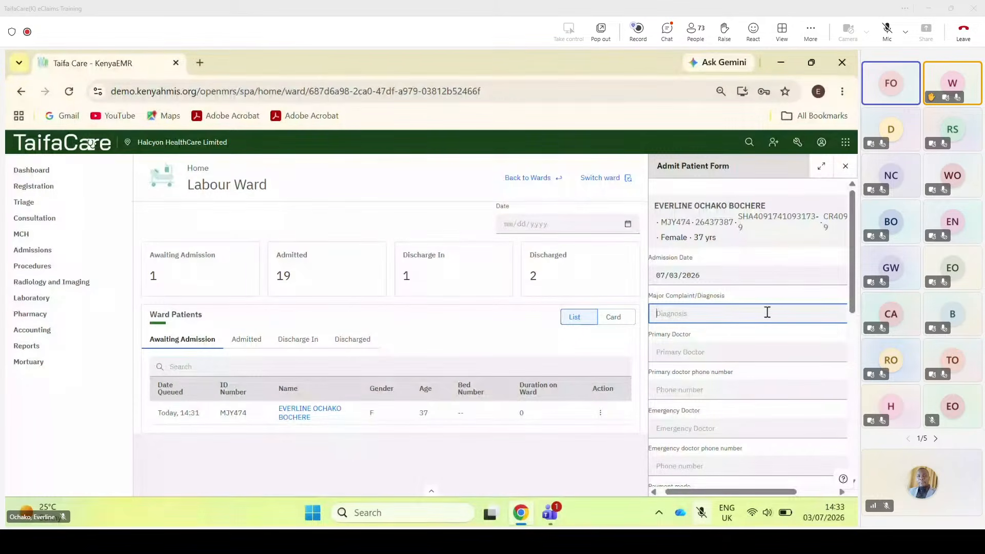
pyautogui.write('Trem')
pyautogui.press('BackSpace')
pyautogui.press('BackSpace')
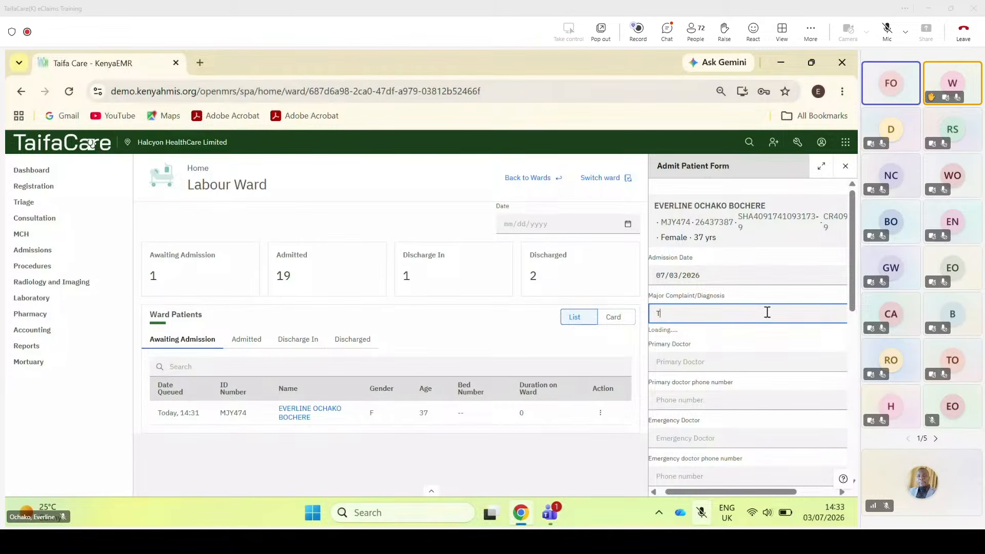
pyautogui.write('er')
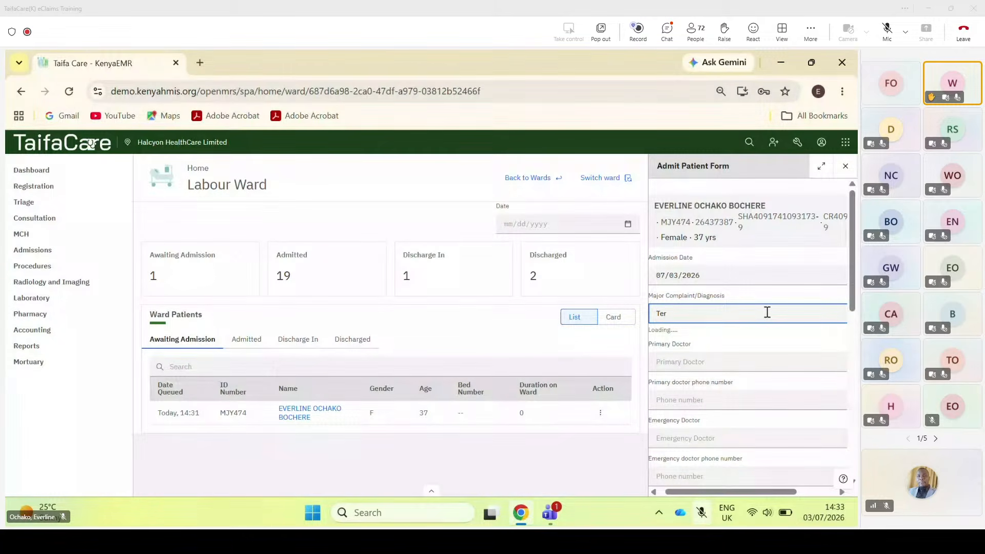
pyautogui.press('BackSpace')
pyautogui.press('BackSpace')
pyautogui.press('BackSpace')
pyautogui.write('L')
pyautogui.press('BackSpace')
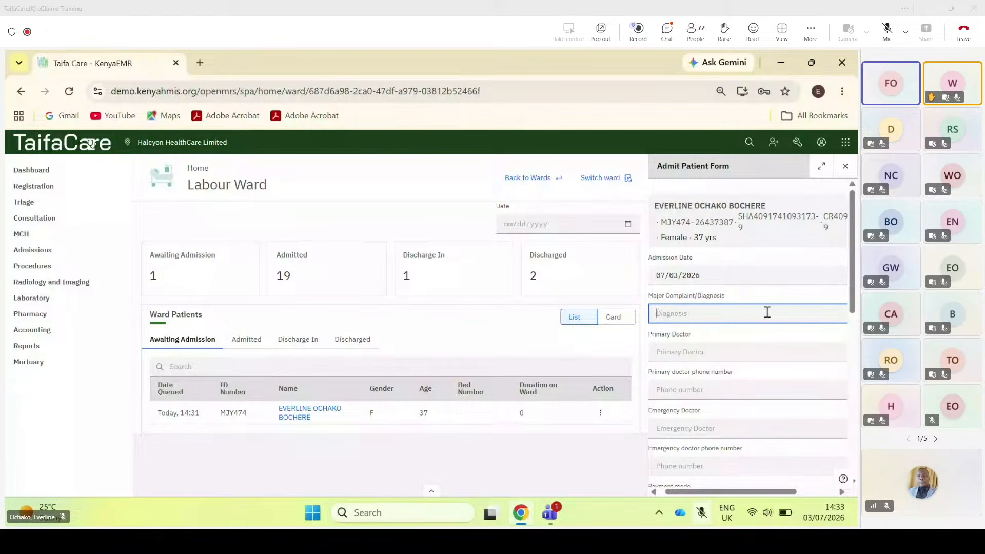
pyautogui.write('lO')
pyautogui.press('BackSpace')
pyautogui.write('ower ab')
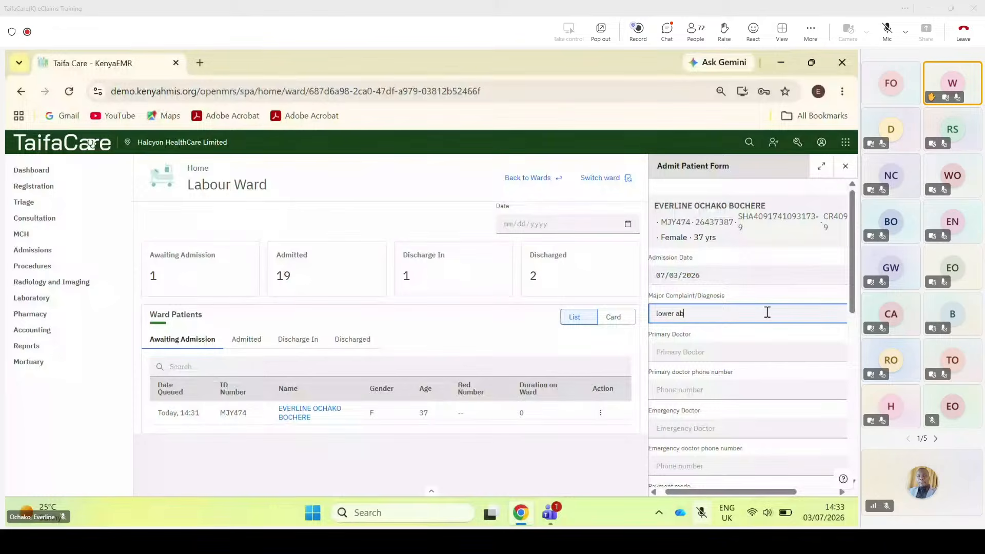
pyautogui.write('domina')
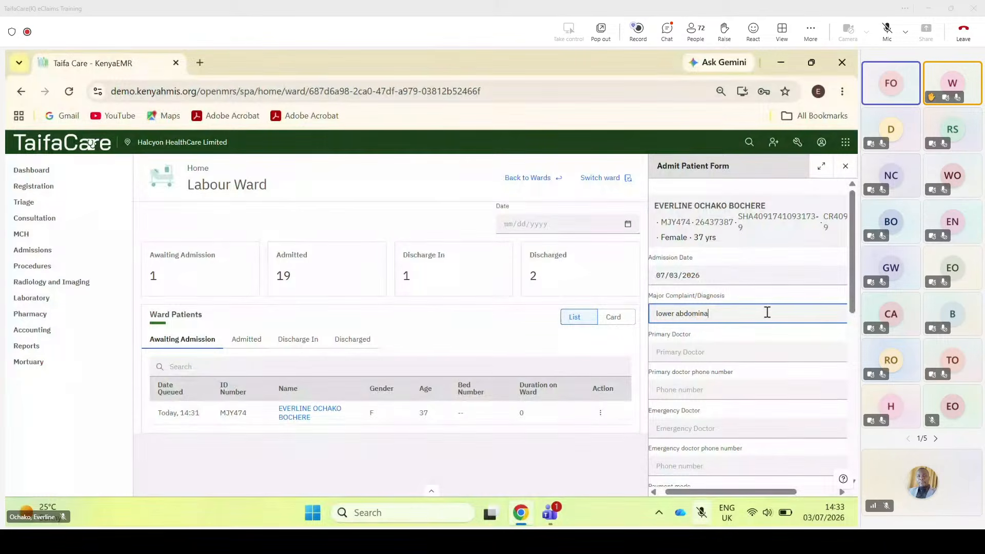
pyautogui.write('l pain')
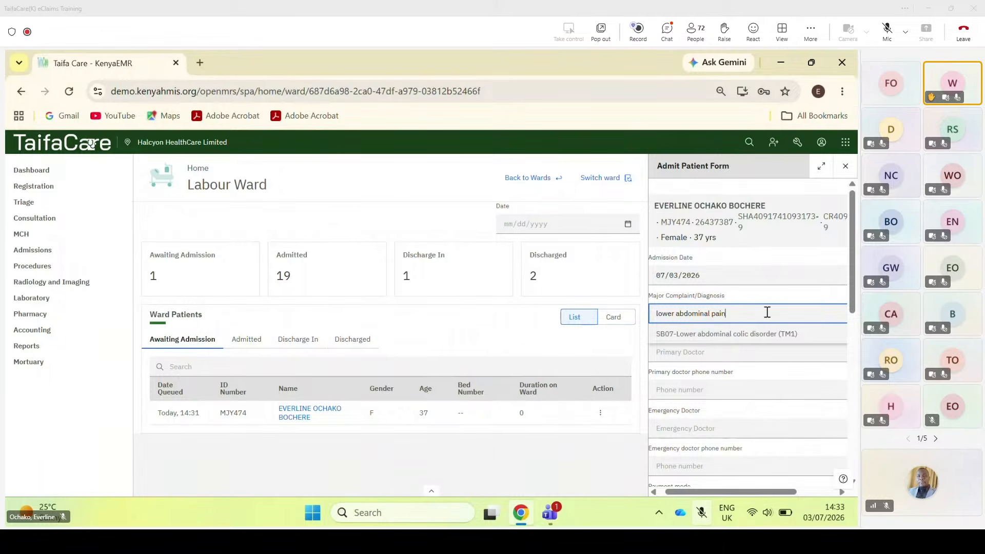
pyautogui.write('s ra')
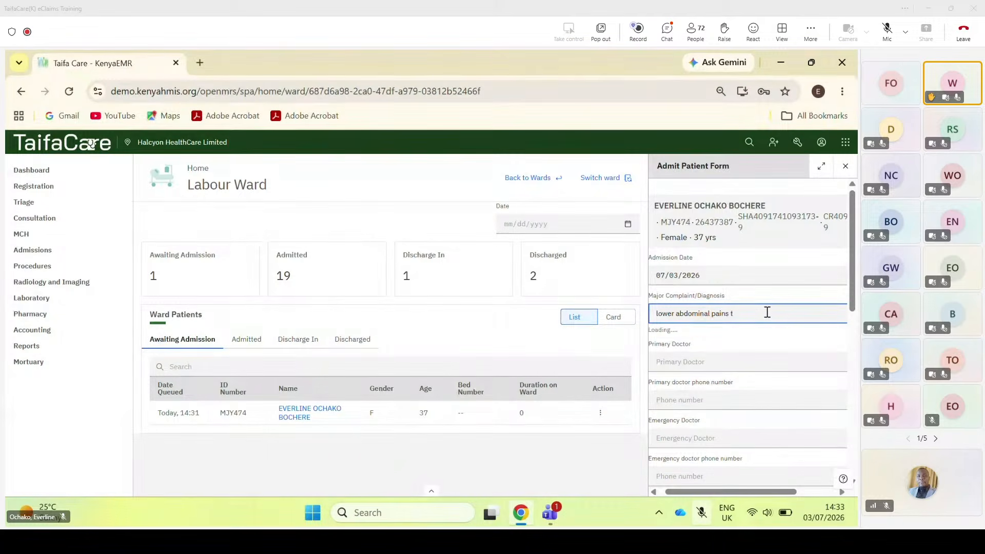
pyautogui.write('diating to the back')
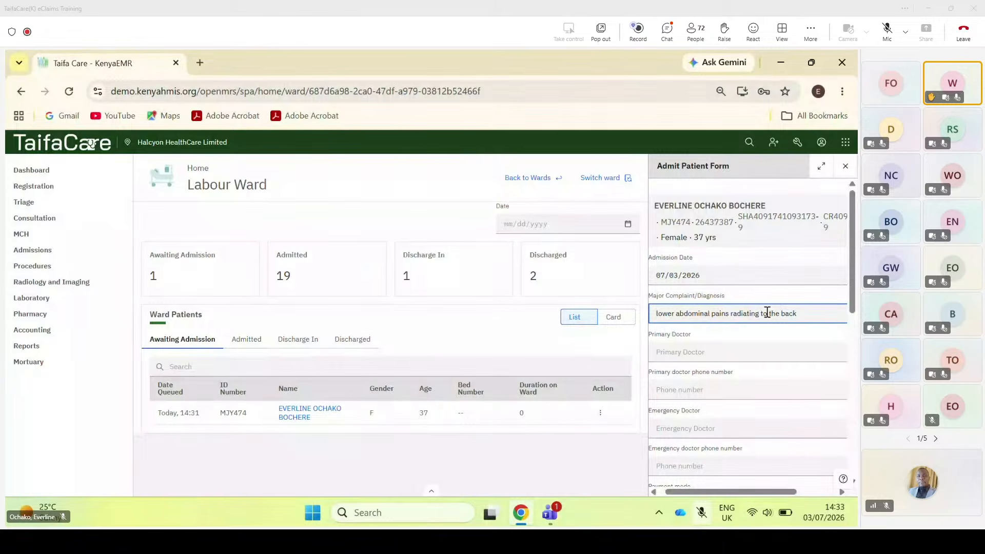
pyautogui.write('. drainage of')
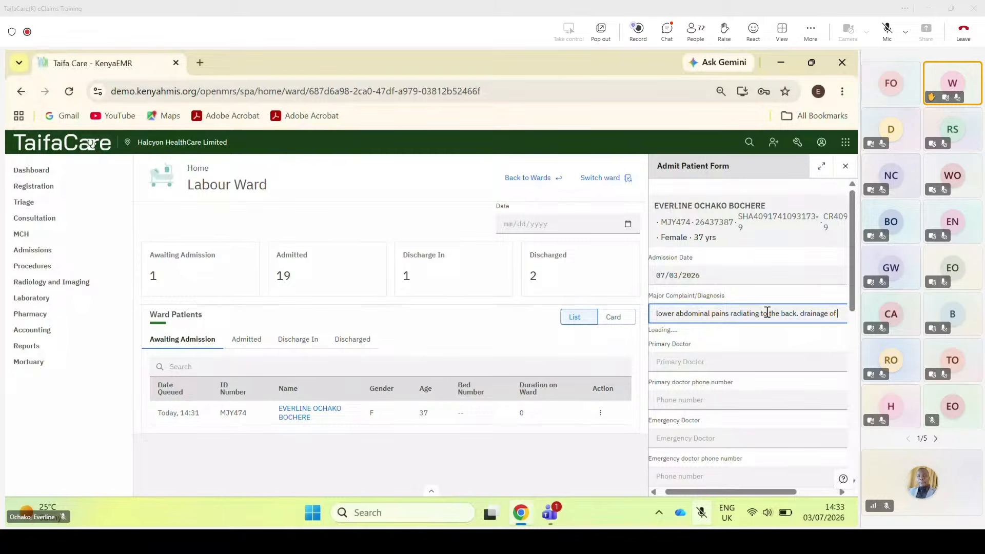
pyautogui.write(' liq')
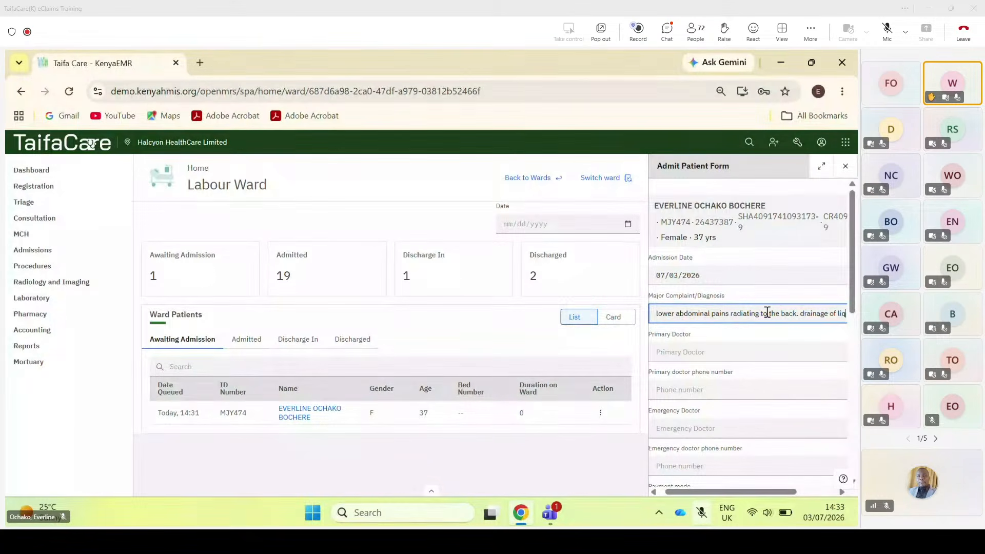
pyautogui.write('uir')
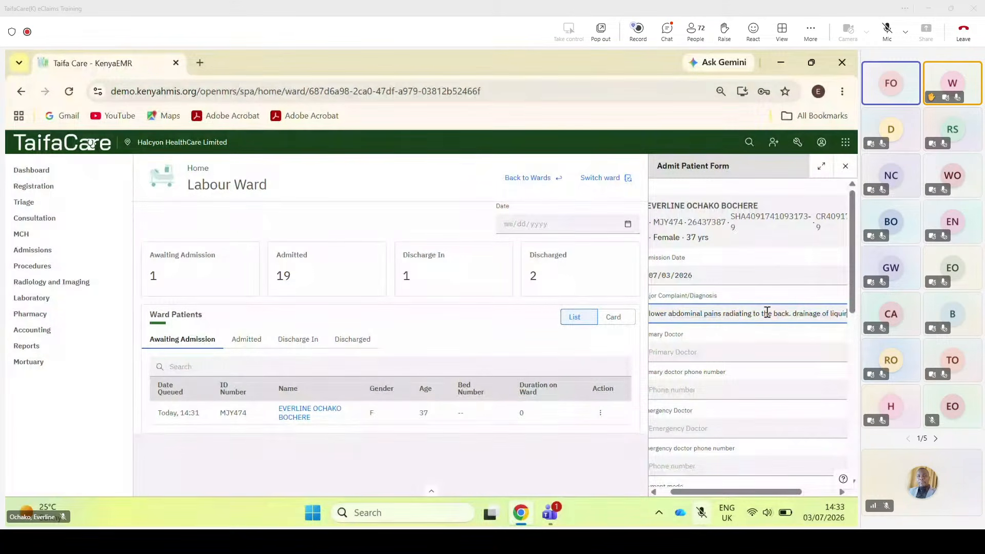
pyautogui.write('or')
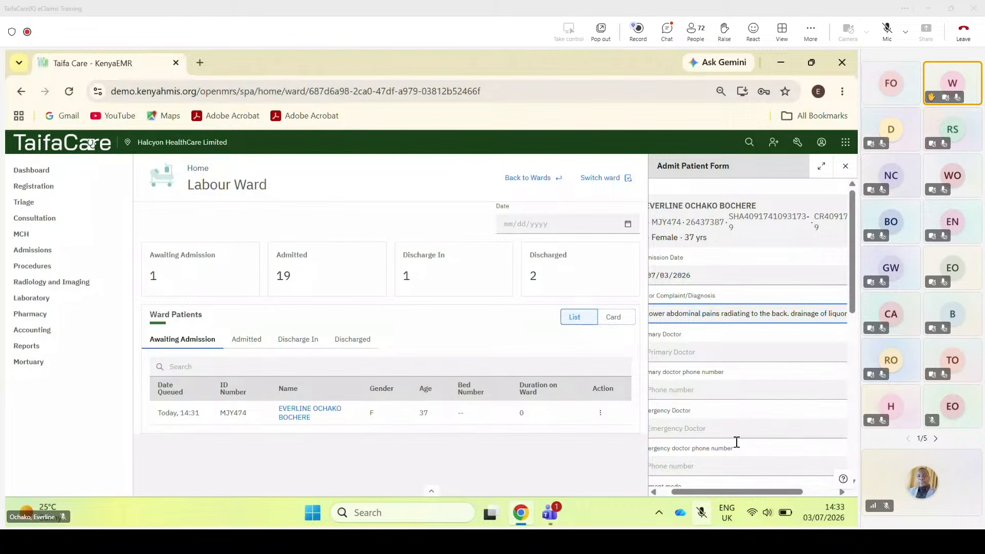
pyautogui.moveTo(699, 489); pyautogui.dragTo(676, 491)
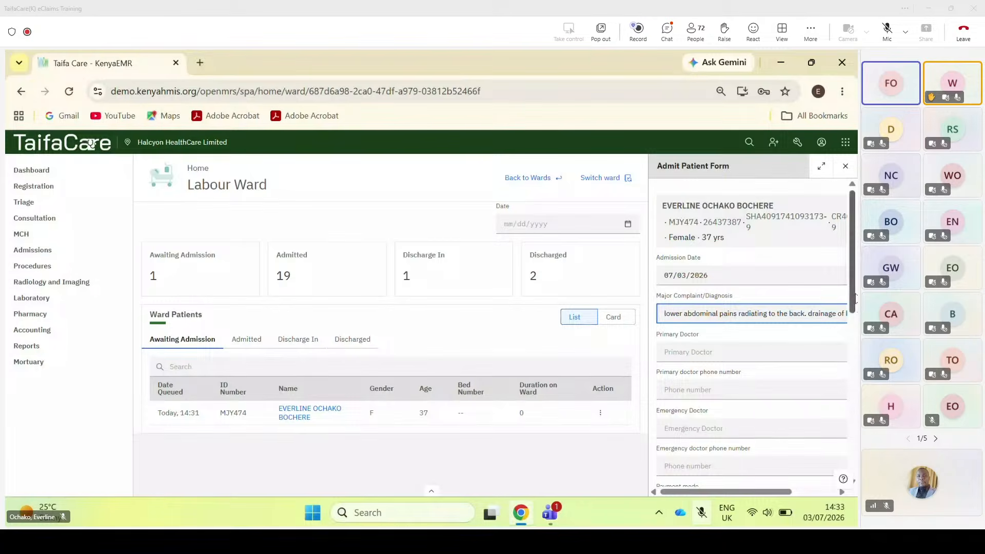
pyautogui.scroll(-2, 854, 327)
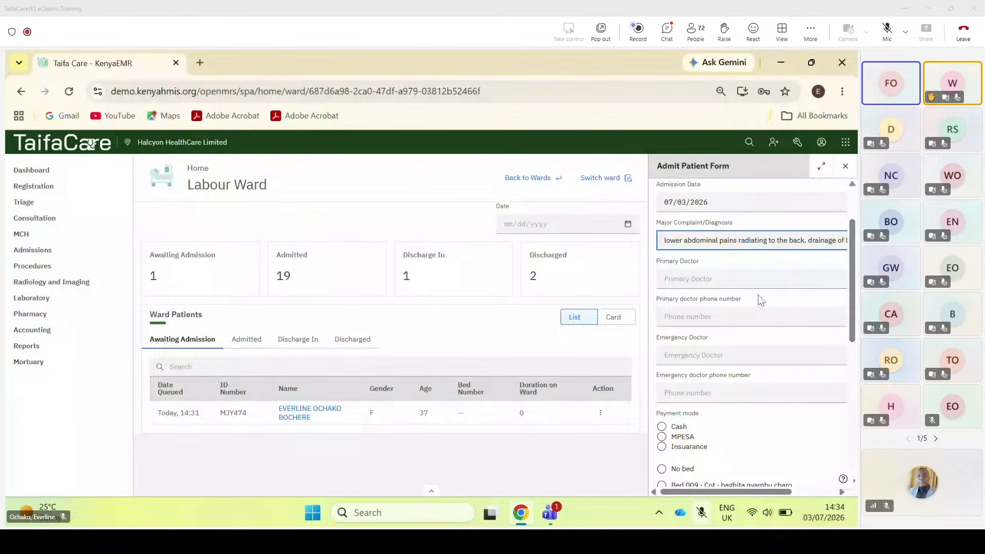
# Select the admin doctor as Primary Doctor and leave the doctor's phone number empty.
pyautogui.click(747, 281)
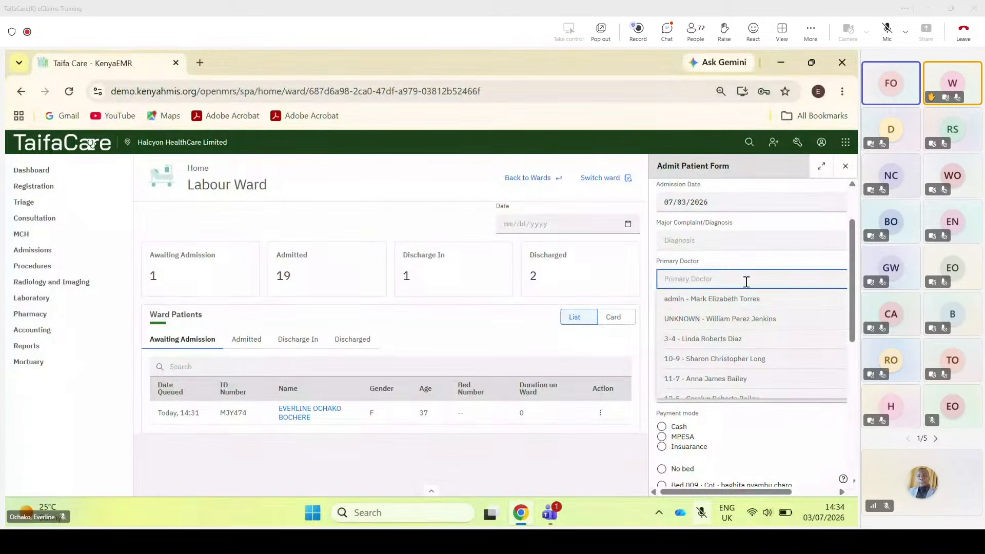
pyautogui.click(733, 303)
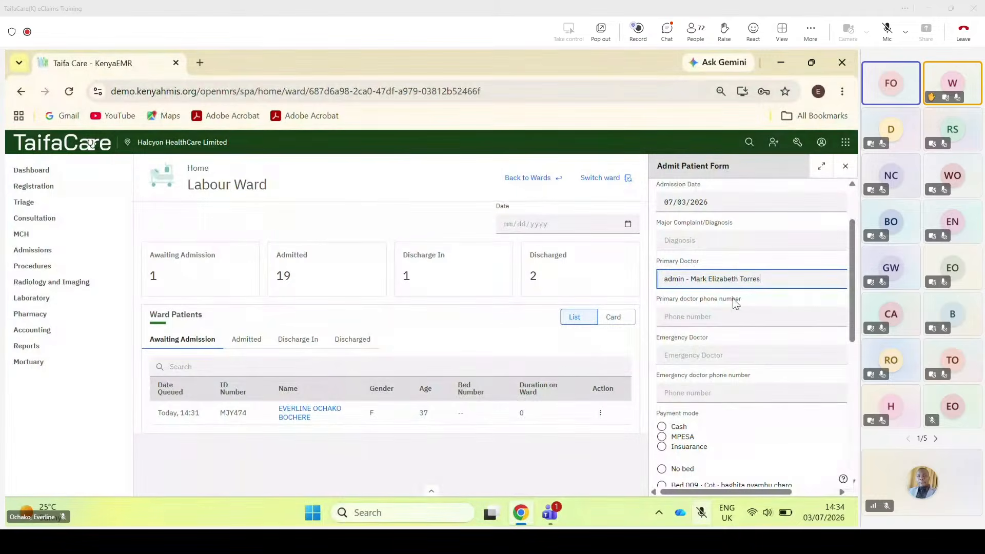
pyautogui.click(742, 321)
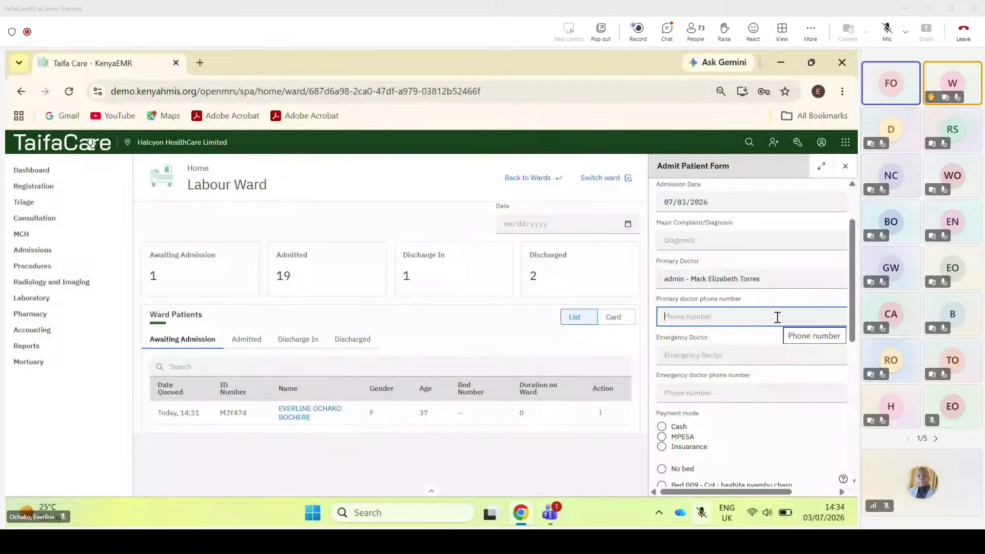
pyautogui.write('0')
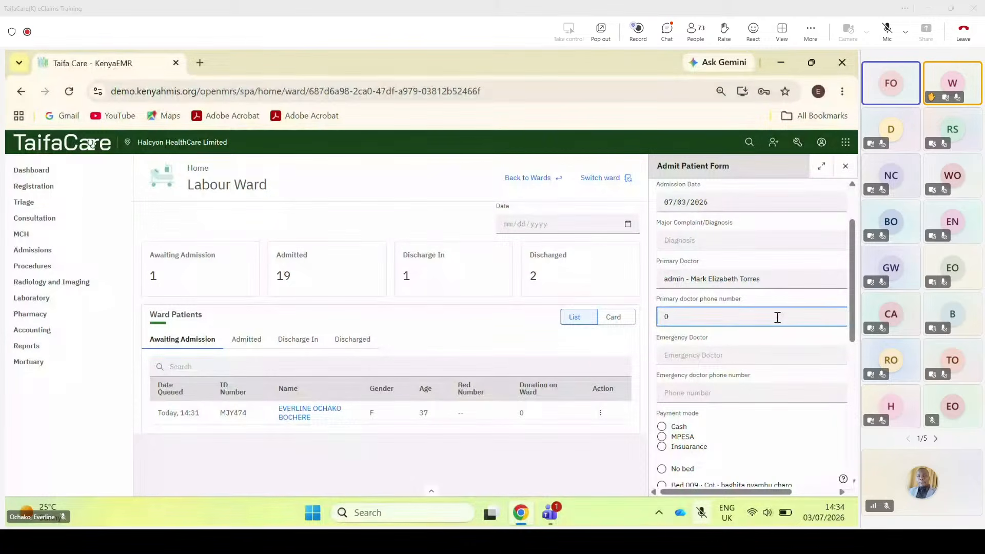
pyautogui.write('7')
pyautogui.press('BackSpace')
pyautogui.press('BackSpace')
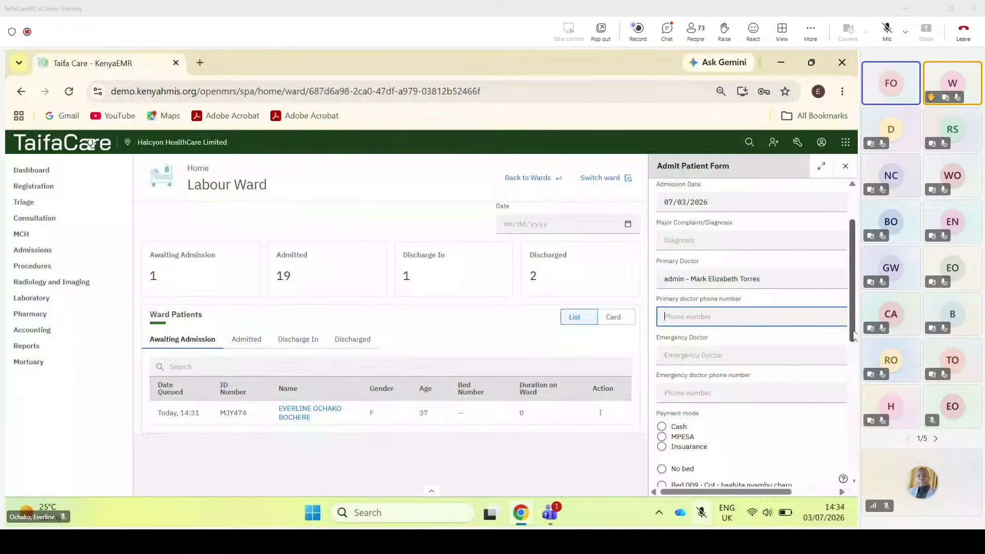
pyautogui.moveTo(852, 332); pyautogui.dragTo(851, 368)
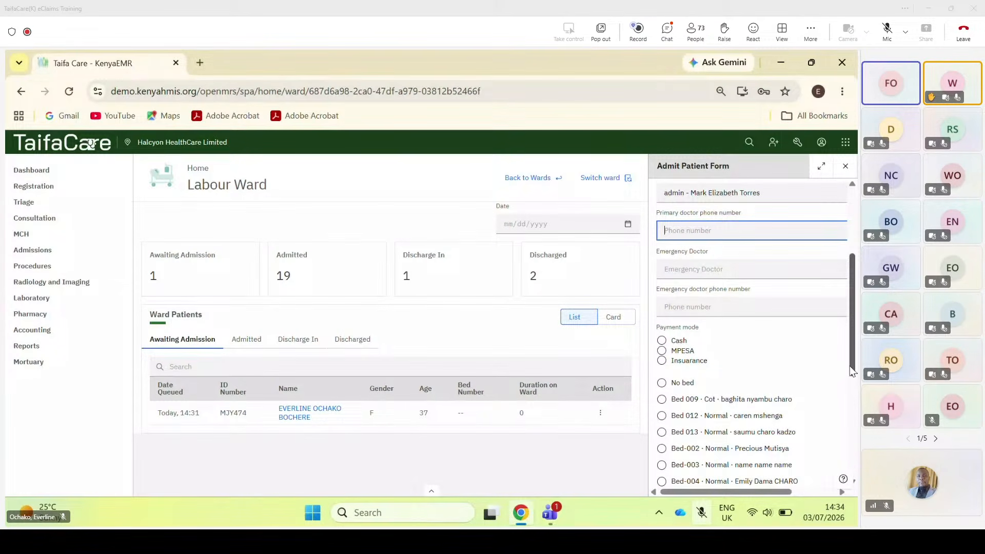
pyautogui.click(730, 267)
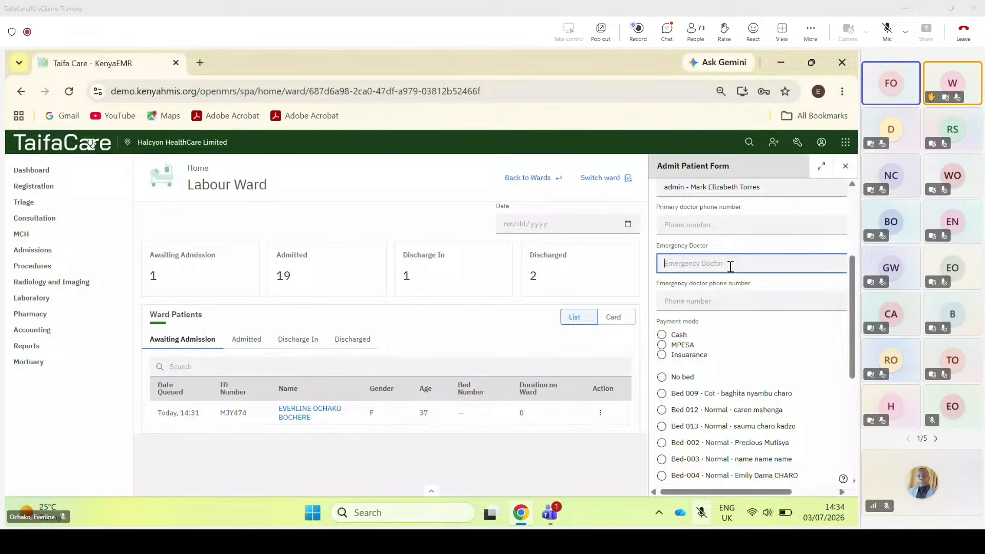
pyautogui.click(748, 246)
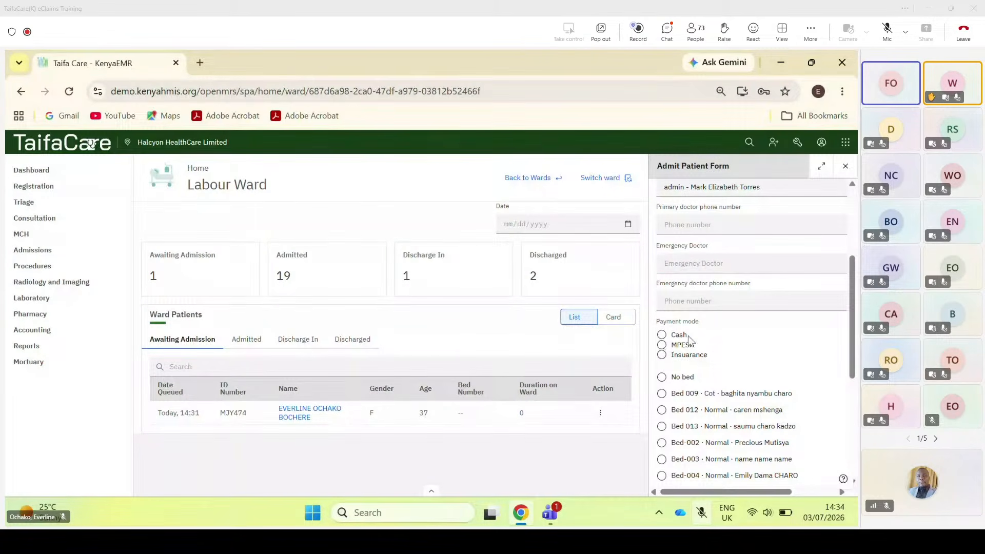
# Set payment mode to Insurance with insurance type SHA.
pyautogui.click(662, 355)
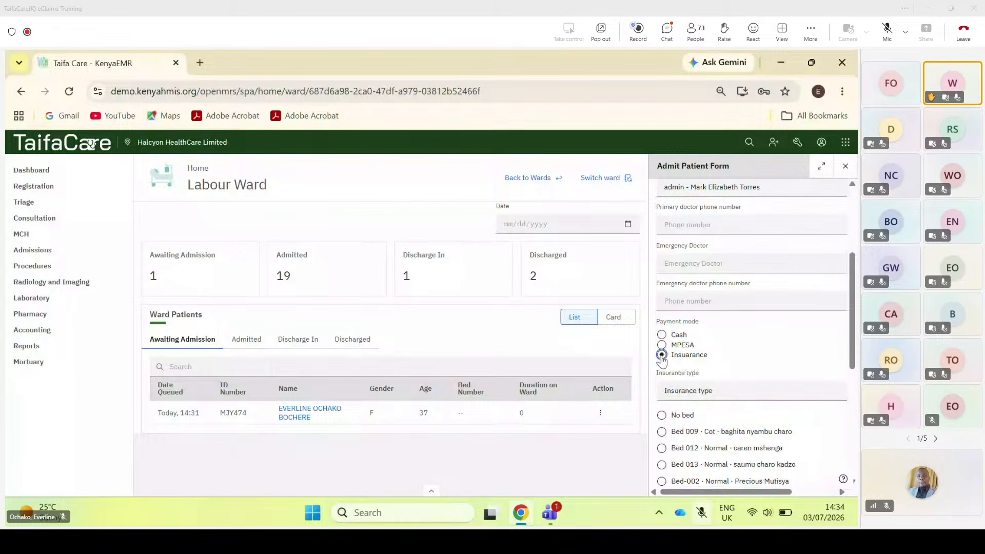
pyautogui.scroll(-1, 854, 357)
pyautogui.moveTo(854, 358); pyautogui.dragTo(854, 408)
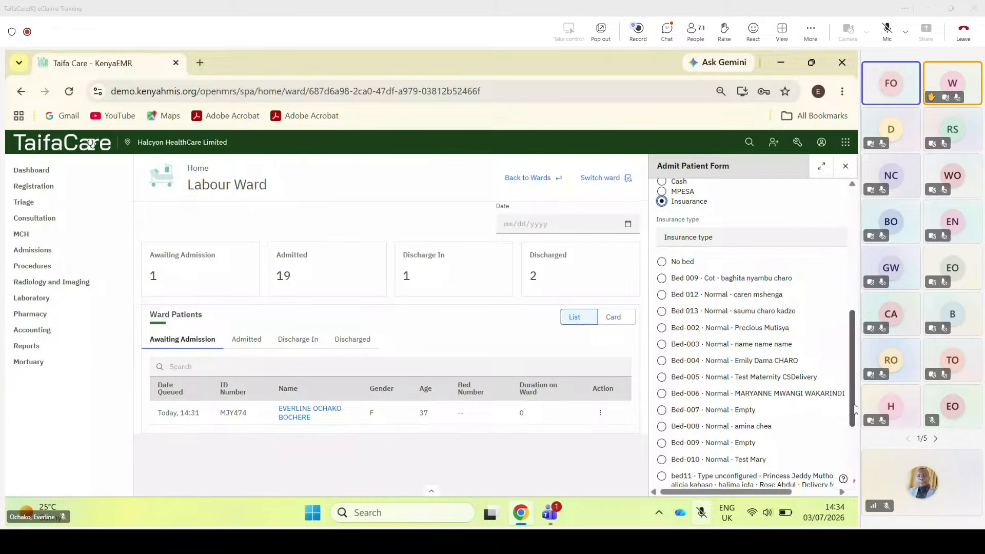
pyautogui.click(760, 245)
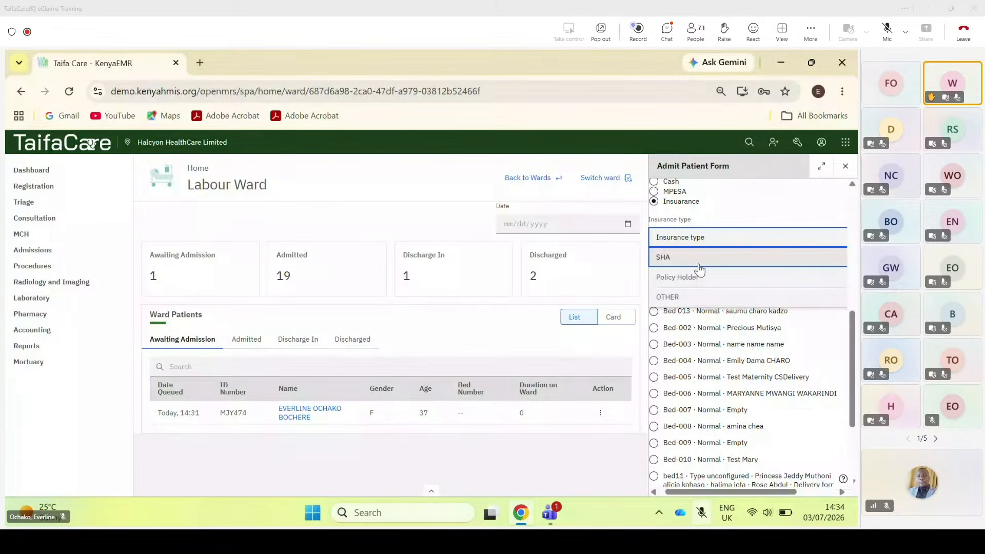
pyautogui.click(699, 261)
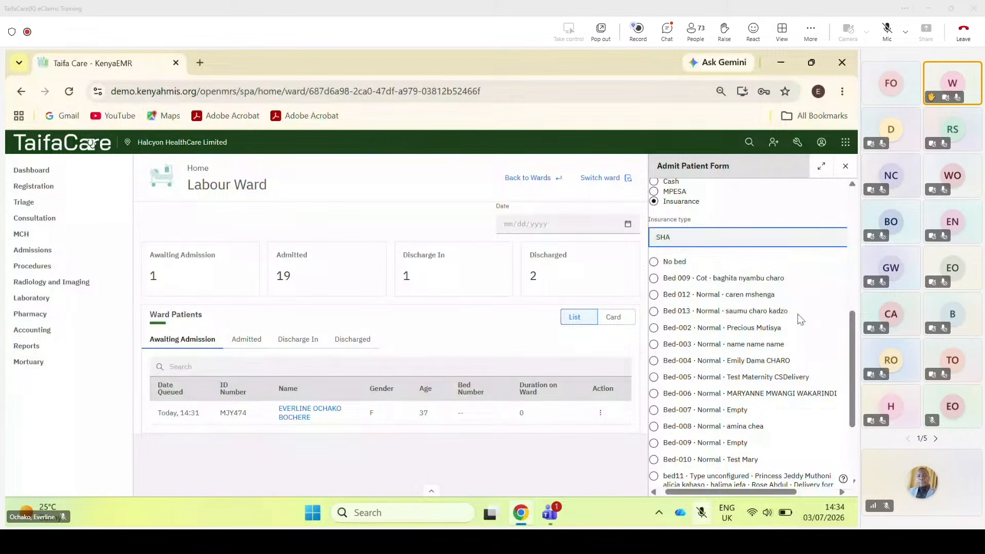
pyautogui.moveTo(854, 349); pyautogui.dragTo(855, 360)
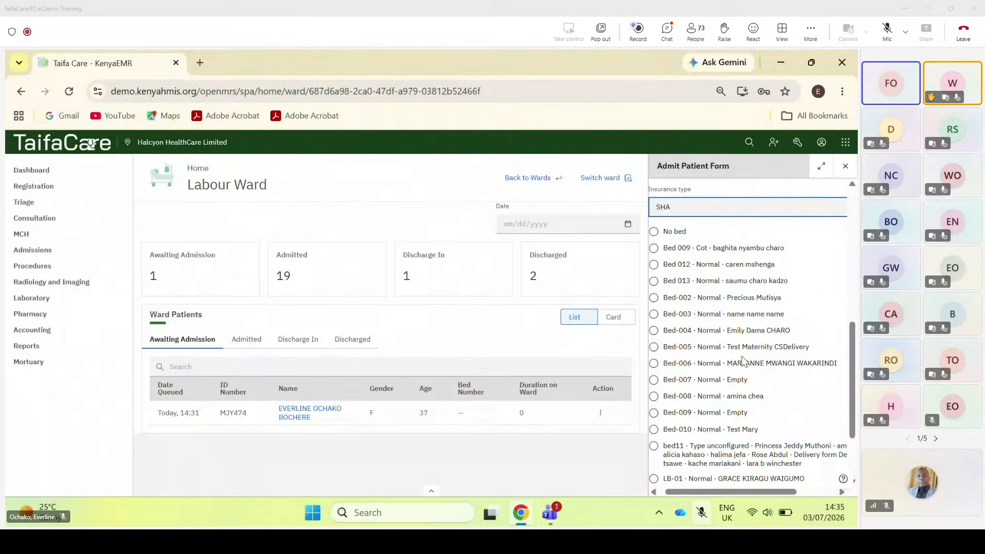
# Choose Bed-007 and admit the patient.
pyautogui.click(654, 380)
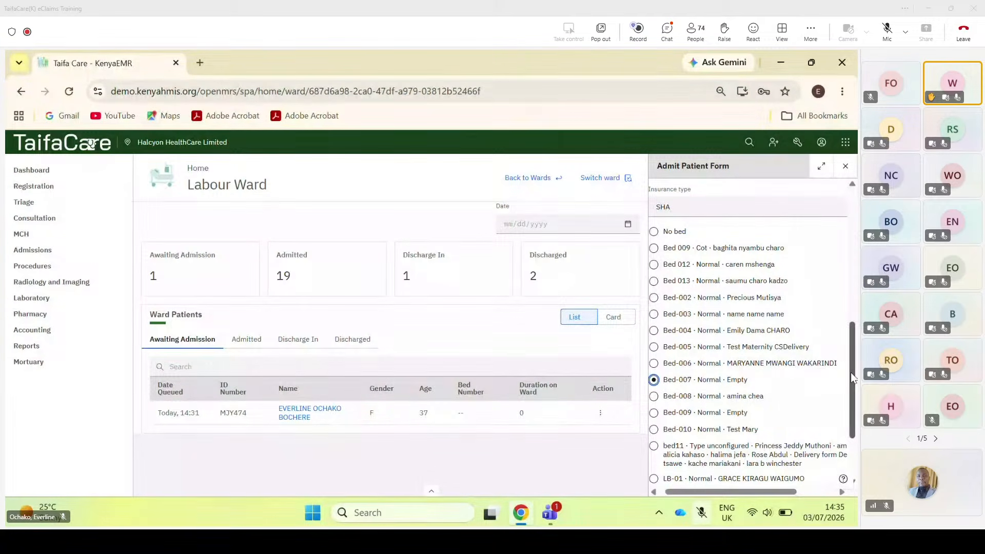
pyautogui.scroll(-2, 849, 436)
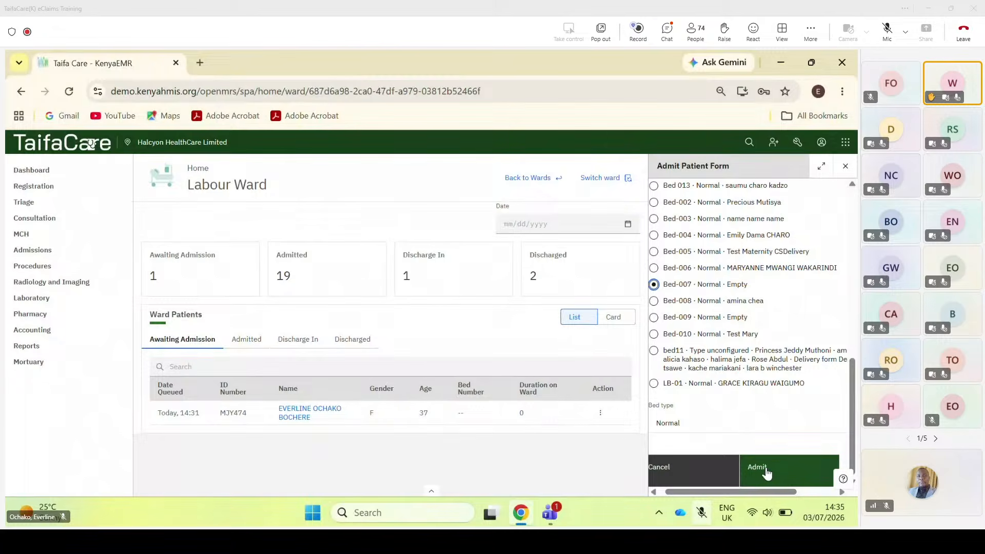
pyautogui.click(762, 468)
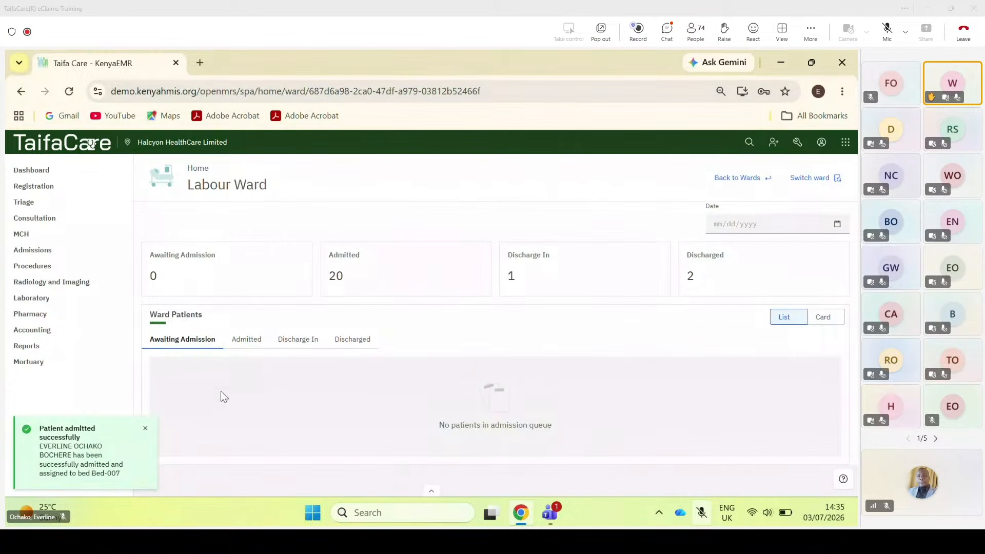
# Dismiss the admission success message and search the Admitted list for the patient.
pyautogui.click(146, 428)
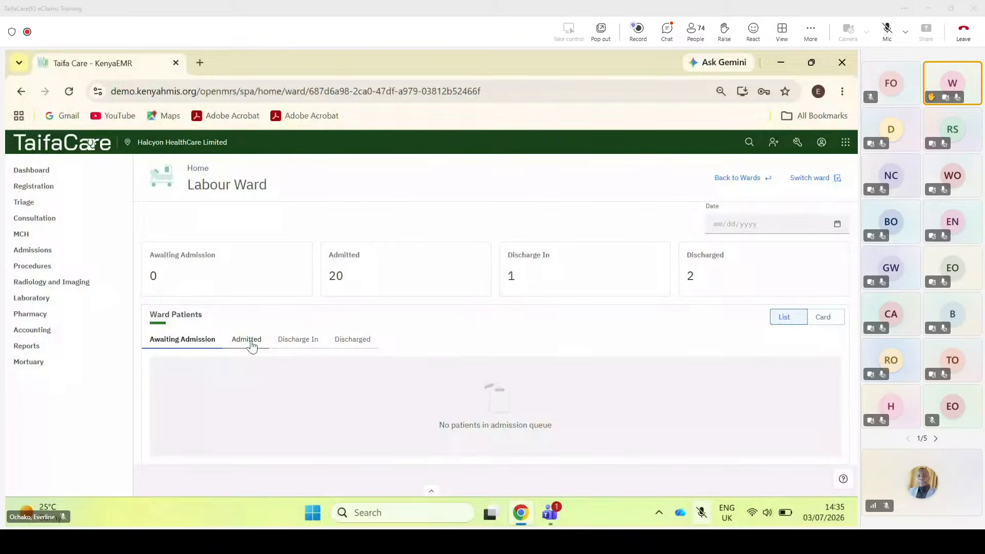
pyautogui.click(251, 346)
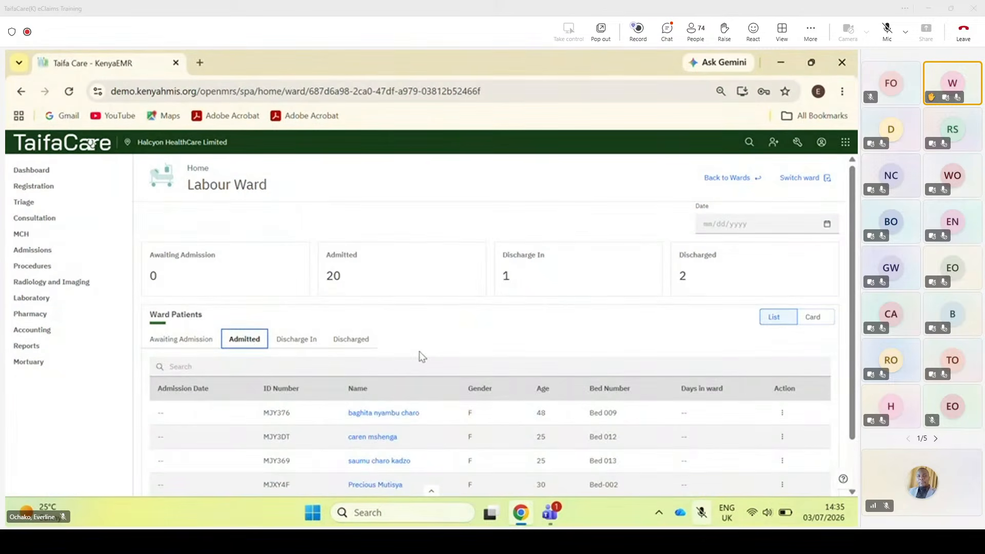
pyautogui.click(404, 360)
pyautogui.write('e')
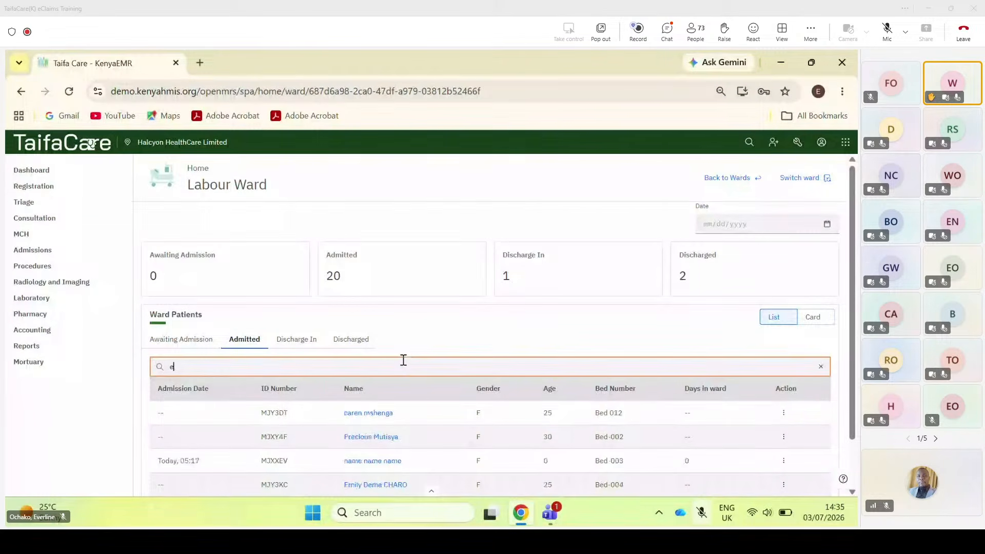
pyautogui.write('verline')
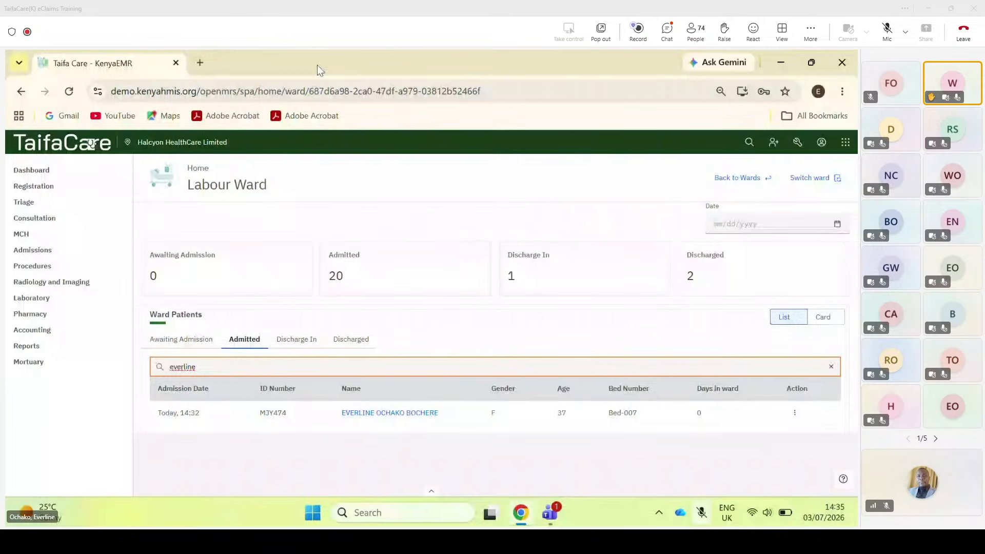
# Recheck the Awaiting Admission and Admitted tabs, then clear the search to list all 20 admitted.
pyautogui.click(283, 65)
pyautogui.click(187, 338)
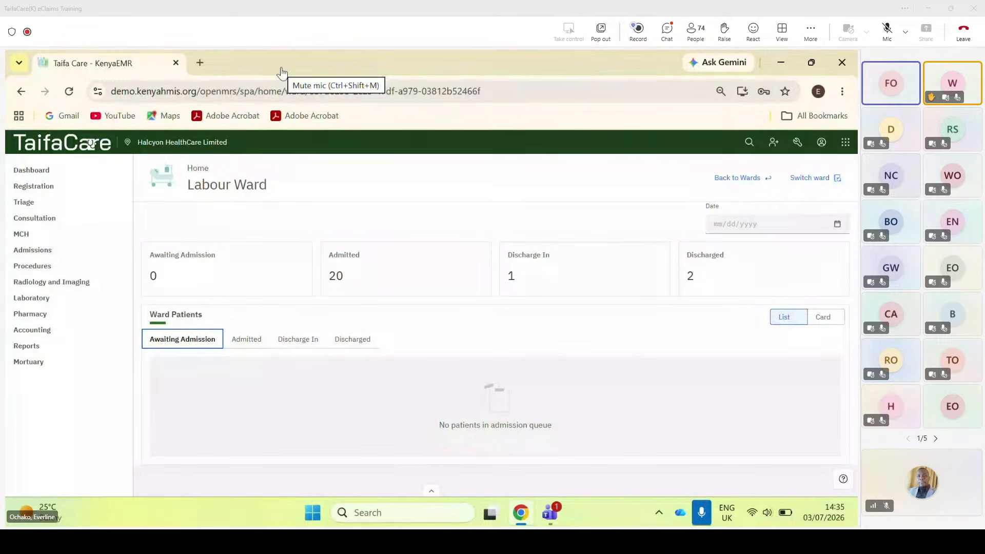
pyautogui.hotkey('ctrl', 'shift', 'm')
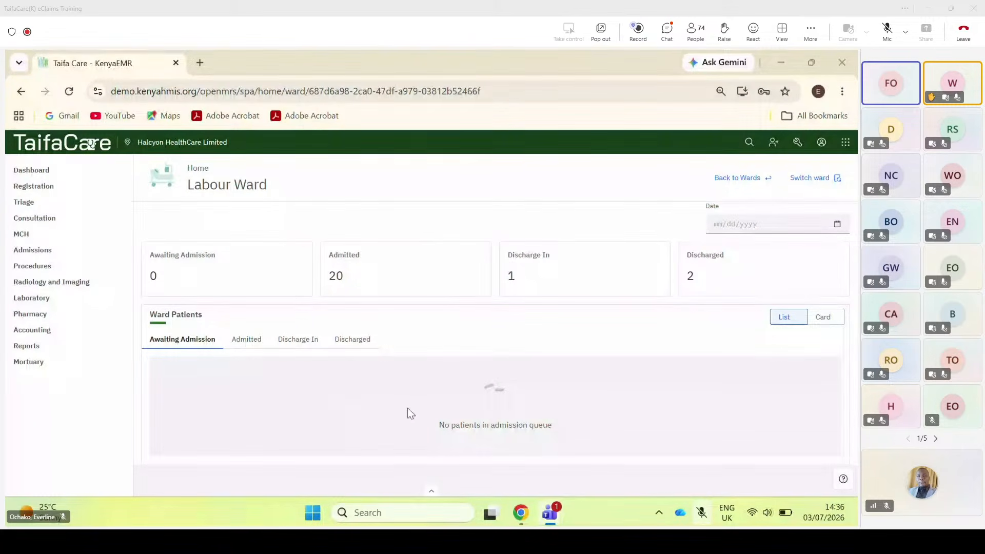
pyautogui.click(243, 342)
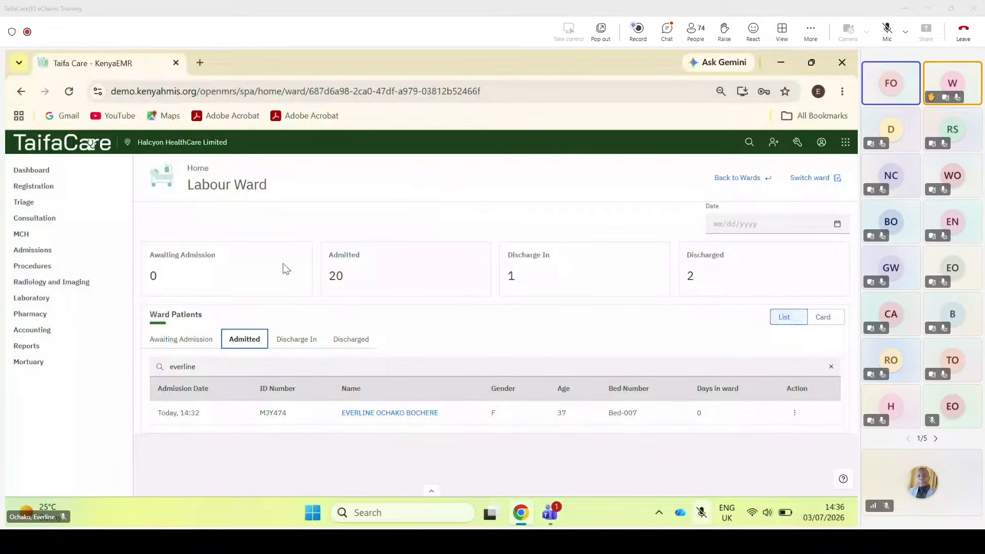
pyautogui.click(305, 314)
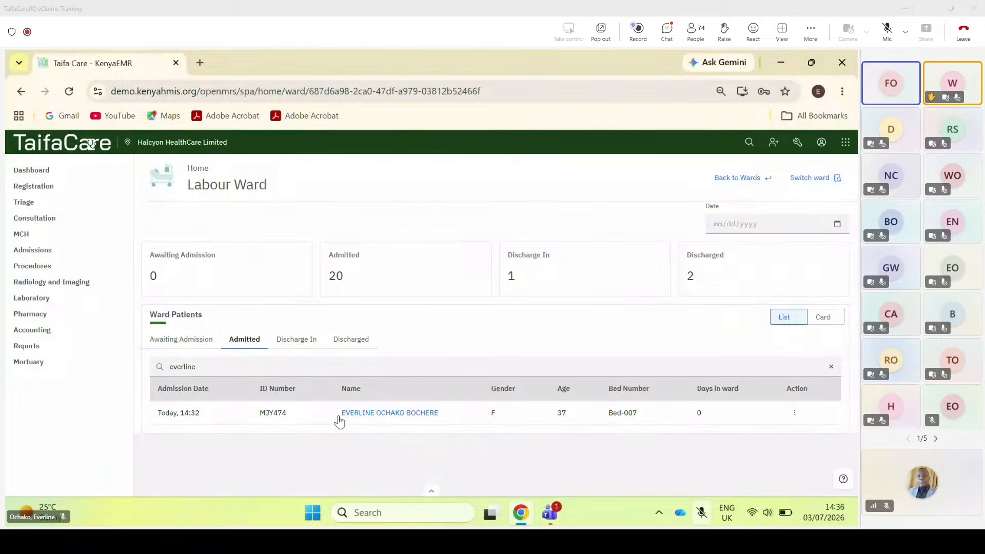
pyautogui.click(211, 367)
pyautogui.press('BackSpace')
pyautogui.press('BackSpace')
pyautogui.press('BackSpace')
pyautogui.press('BackSpace')
pyautogui.press('BackSpace')
pyautogui.press('BackSpace')
pyautogui.press('BackSpace')
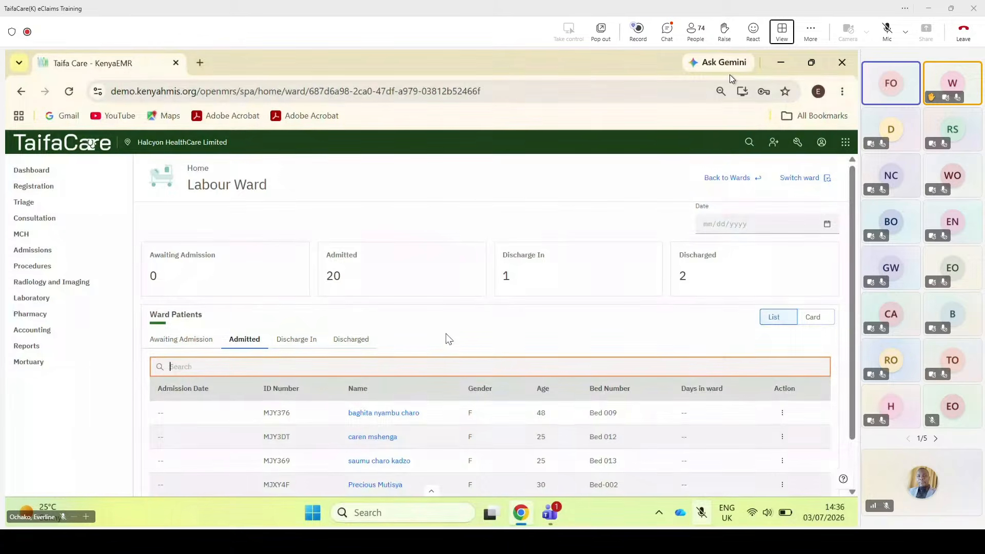
# Set Teams to Focus on content and filter the Admitted list by the patient's first letters.
pyautogui.click(781, 31)
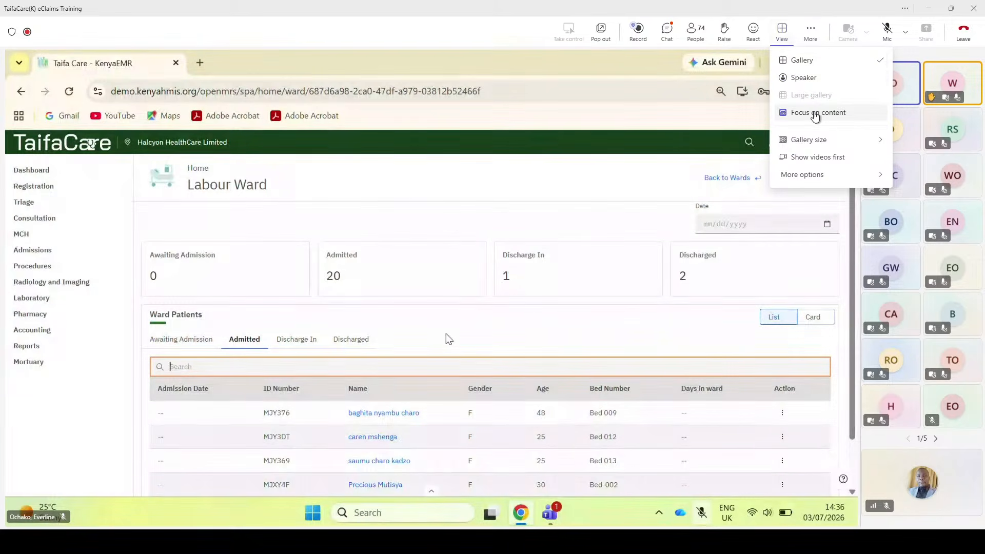
pyautogui.click(812, 112)
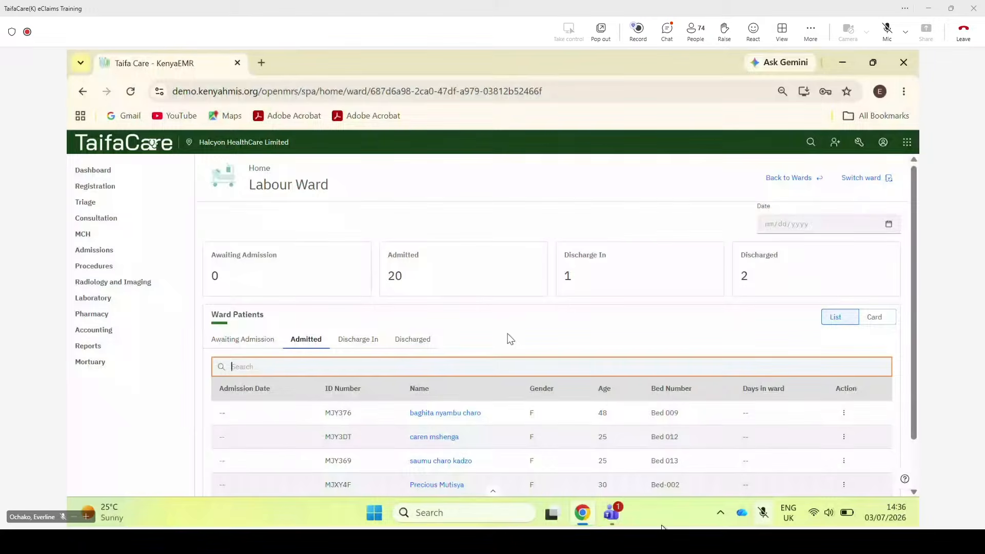
pyautogui.moveTo(916, 378); pyautogui.dragTo(916, 418)
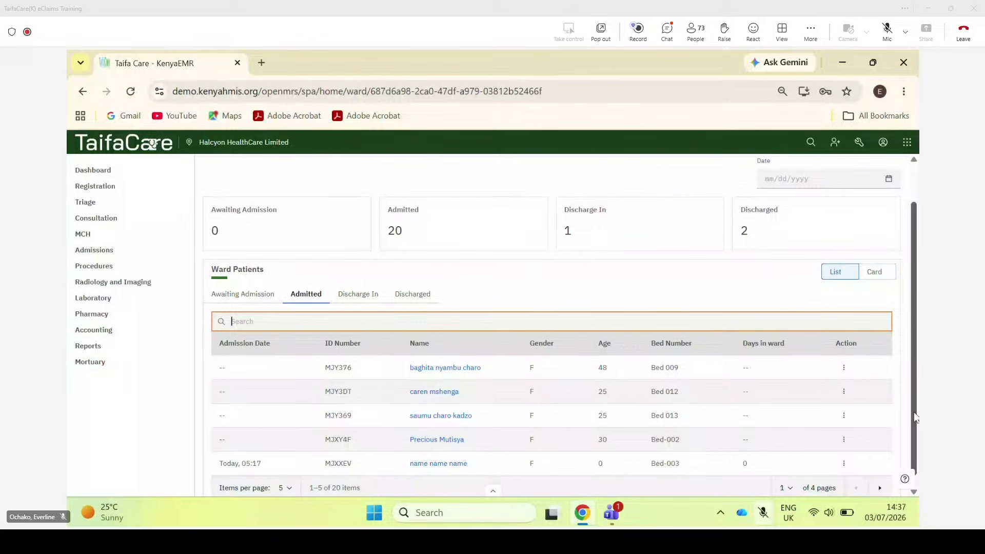
pyautogui.scroll(1, 915, 418)
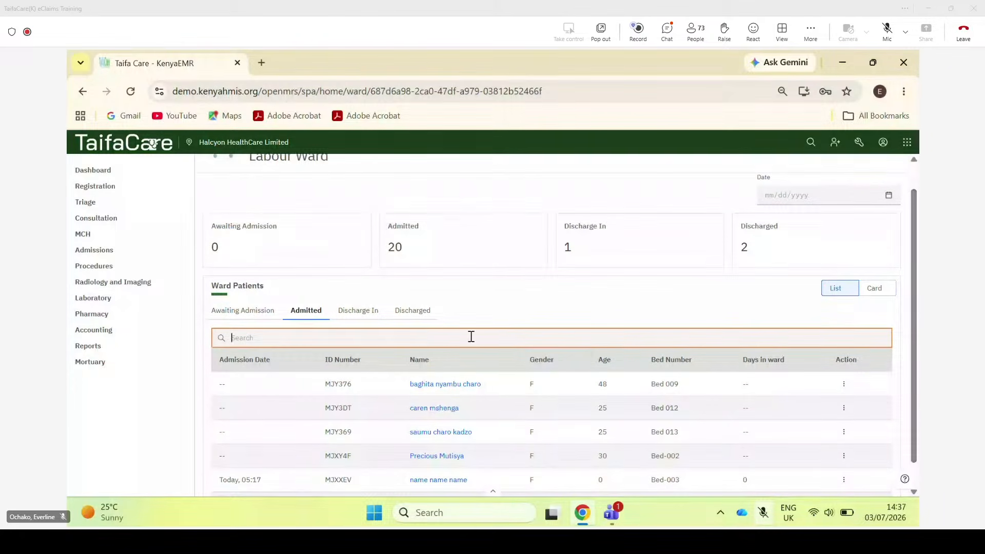
pyautogui.write('ev')
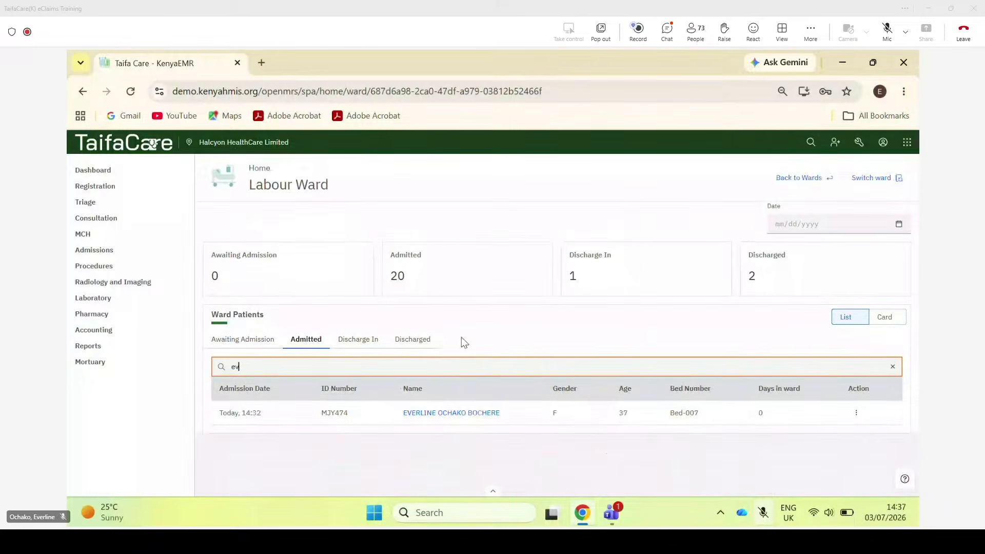
# Open the admitted patient's chart and its In-Patient Labour Care Guide.
pyautogui.click(456, 421)
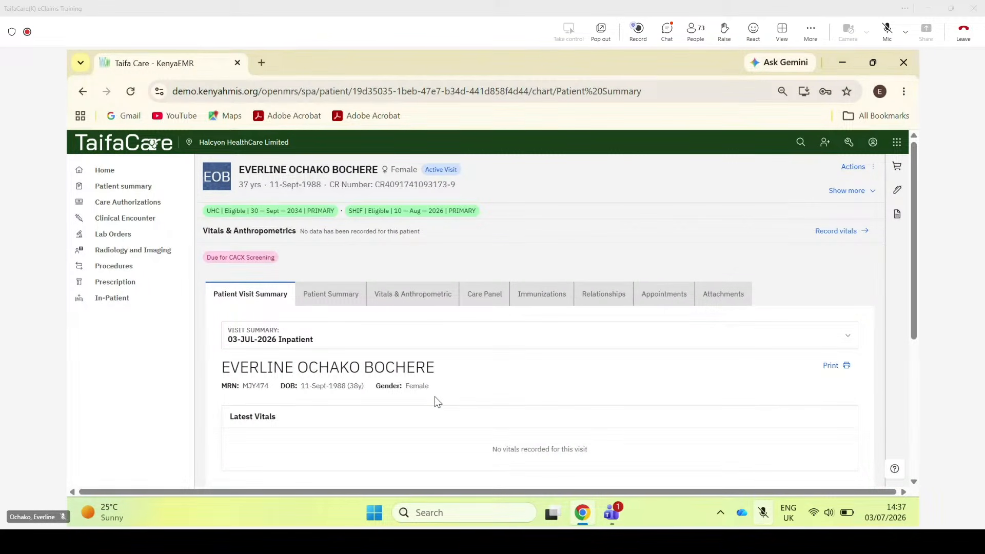
pyautogui.click(124, 302)
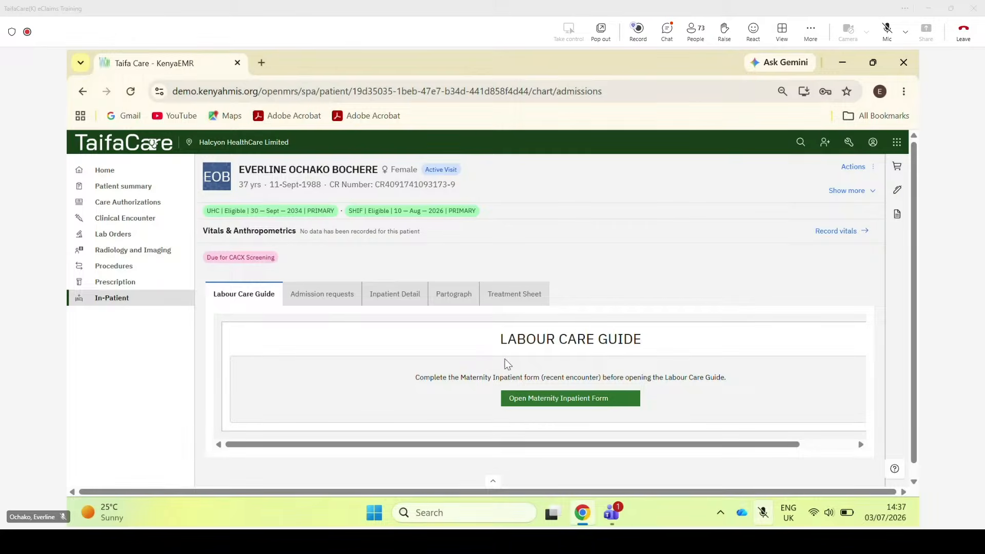
# Open the Triage form and record the complaint Abdominal pain, lasting 1 day, with gradual onset.
pyautogui.click(838, 237)
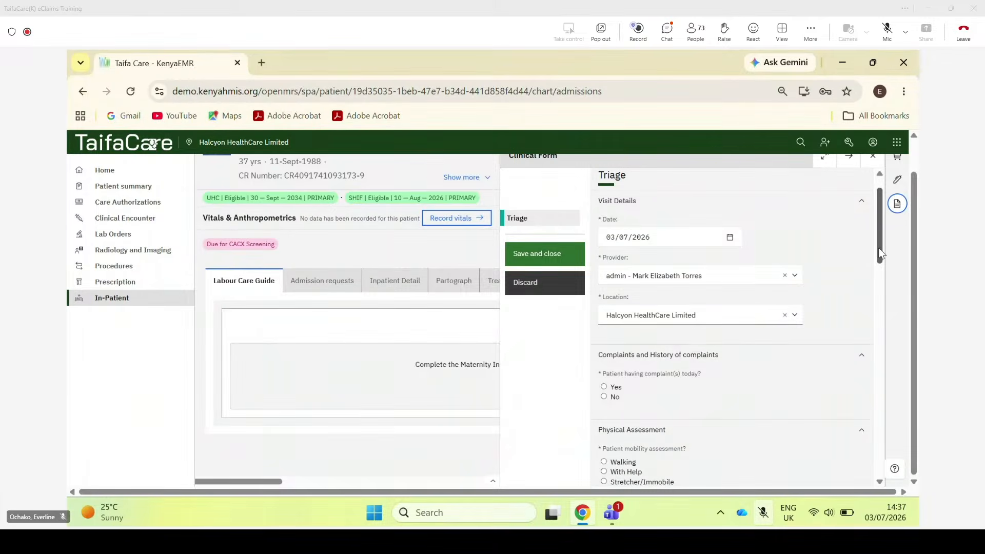
pyautogui.moveTo(878, 247); pyautogui.dragTo(874, 270)
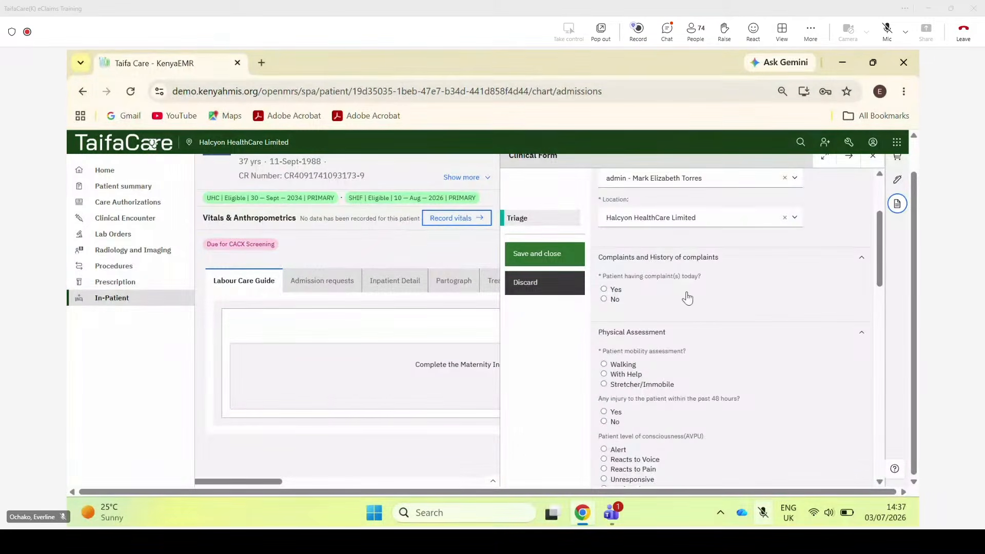
pyautogui.click(616, 291)
pyautogui.click(636, 353)
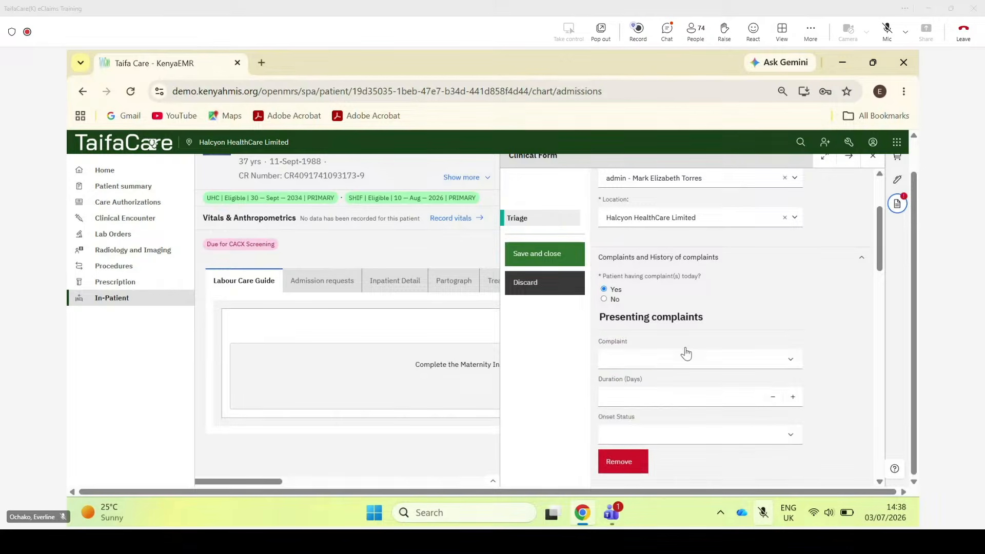
pyautogui.click(690, 365)
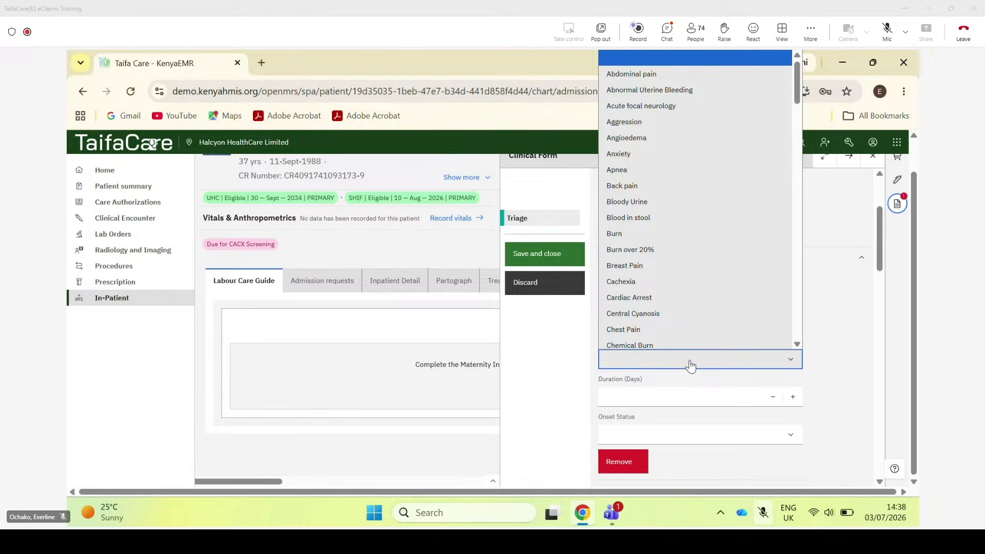
pyautogui.click(633, 70)
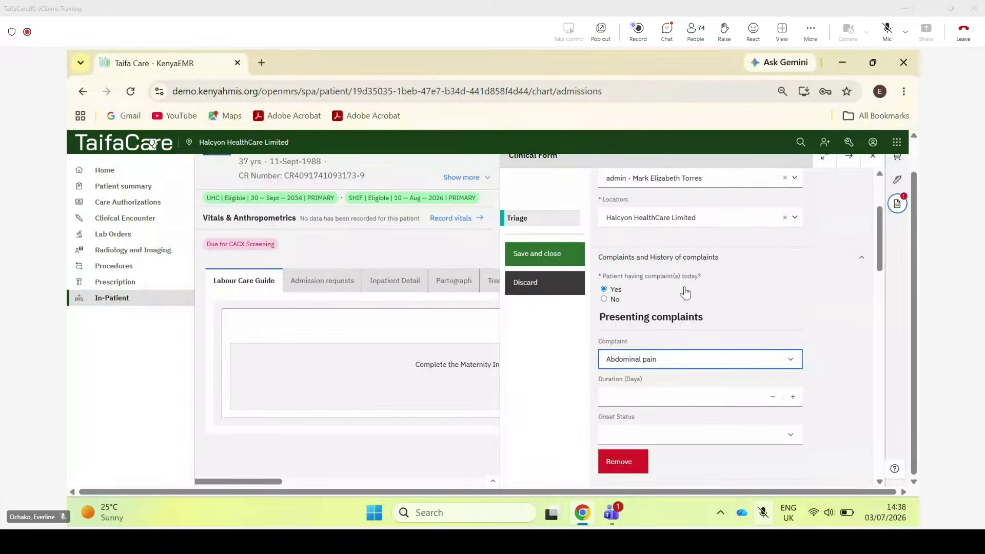
pyautogui.click(636, 397)
pyautogui.write('1')
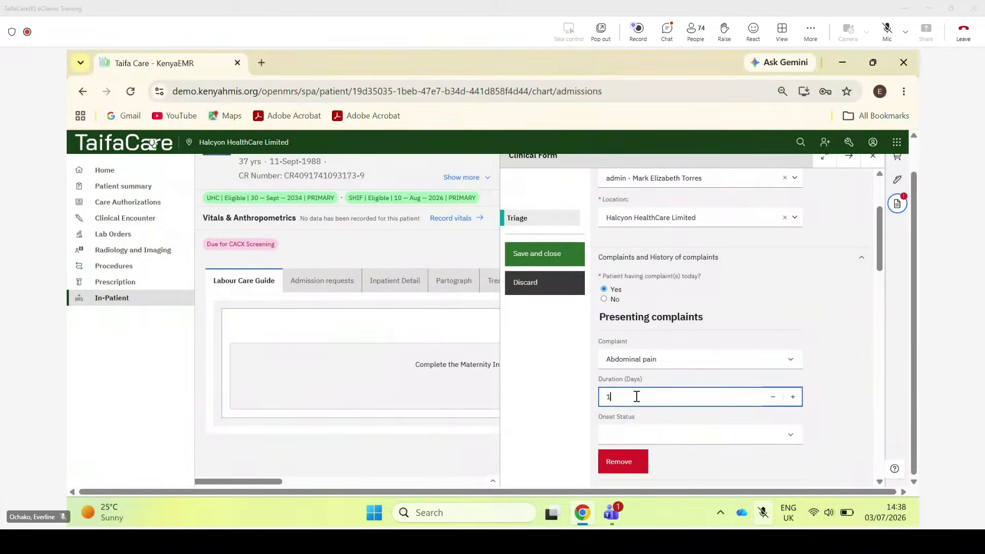
pyautogui.click(635, 435)
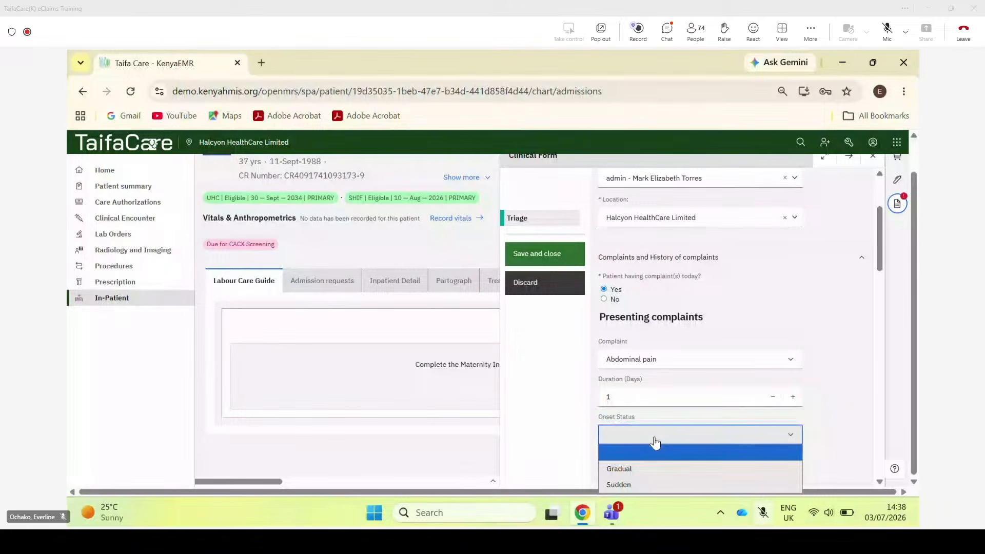
pyautogui.click(631, 468)
# Record the patient as walking with no injury in the past 48 hours.
pyautogui.moveTo(878, 272)
pyautogui.mouseDown()
pyautogui.moveTo(880, 297)
pyautogui.moveTo(873, 288)
pyautogui.mouseUp()
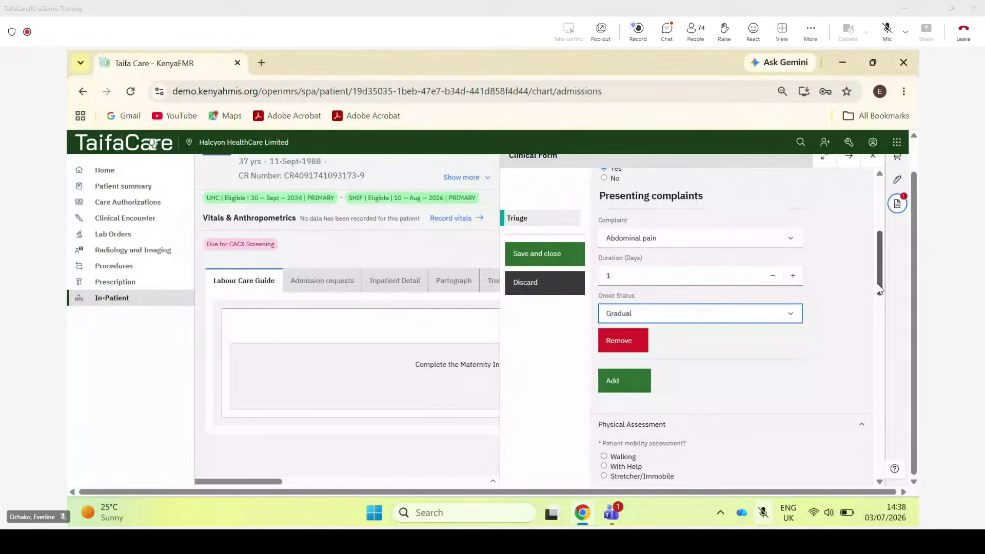
pyautogui.moveTo(878, 289); pyautogui.dragTo(877, 329)
pyautogui.click(621, 266)
pyautogui.click(614, 323)
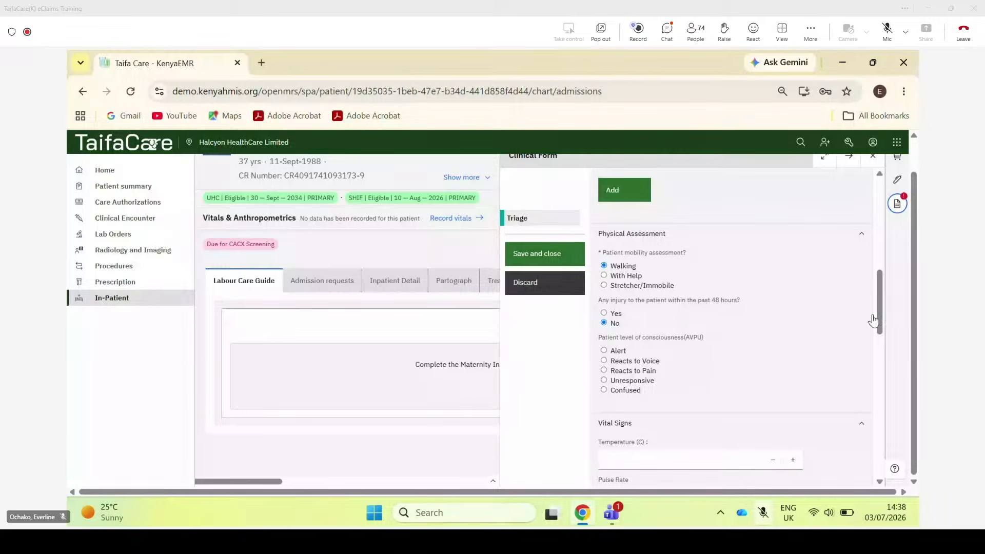
pyautogui.moveTo(878, 312); pyautogui.dragTo(878, 316)
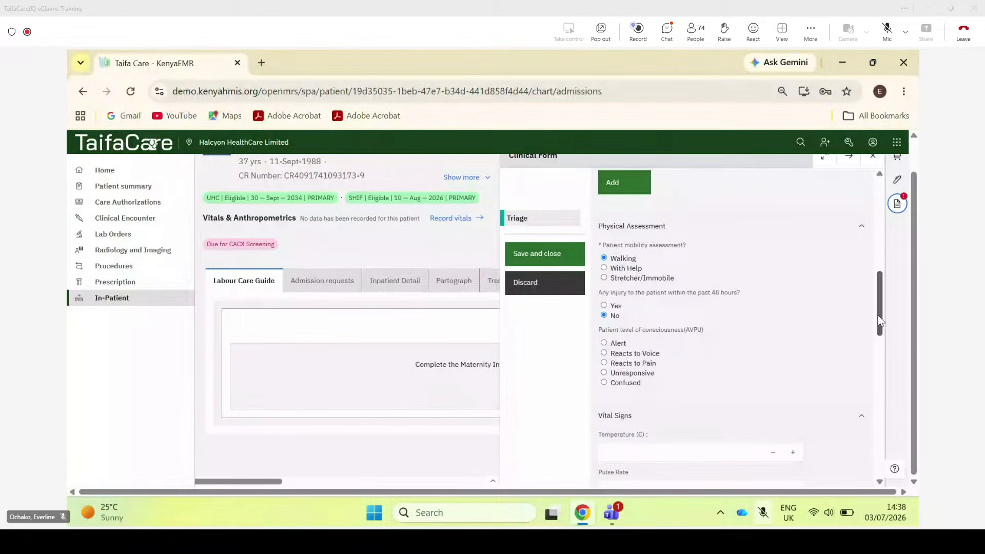
pyautogui.scroll(-2, 878, 314)
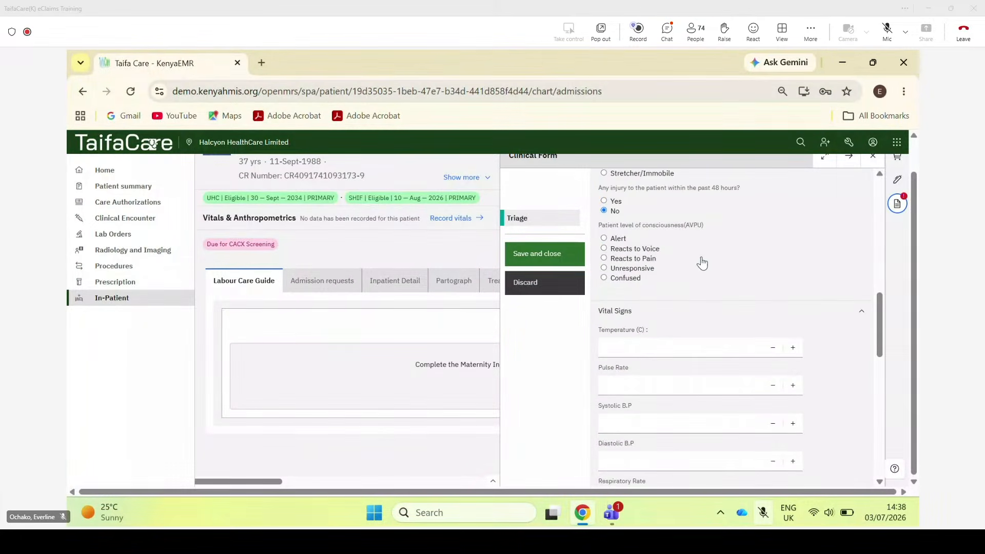
# Mark AVPU as Alert and record temperature 37.5 taken by forehead thermometer gun.
pyautogui.click(618, 239)
pyautogui.click(653, 346)
pyautogui.write('37.5')
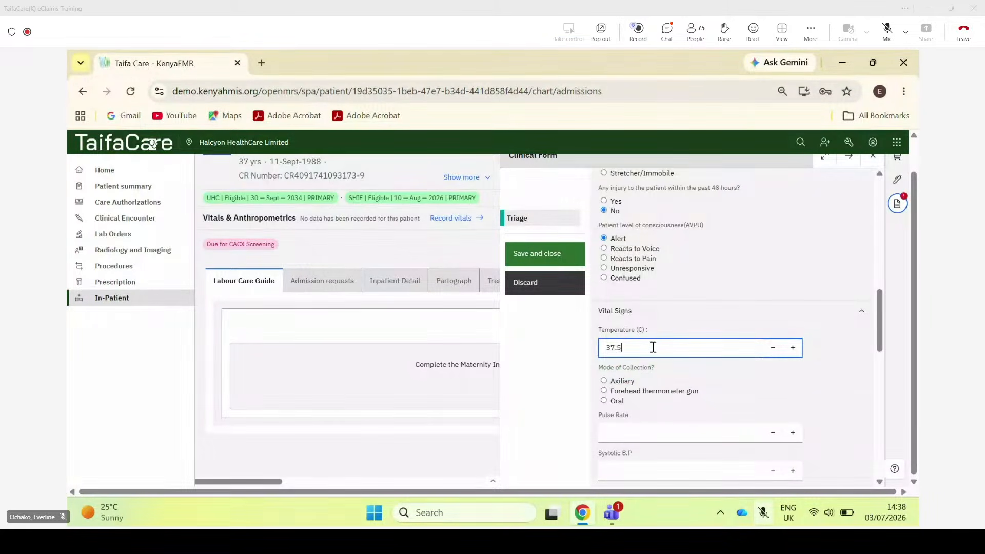
pyautogui.click(615, 393)
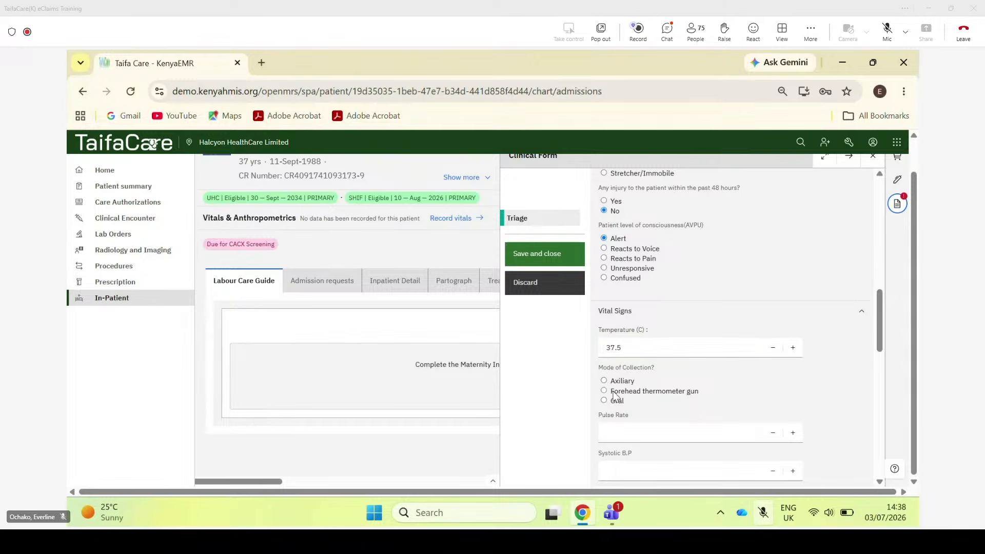
pyautogui.moveTo(880, 336); pyautogui.dragTo(879, 356)
# Enter pulse rate 88 and blood pressure 139/80.
pyautogui.click(662, 320)
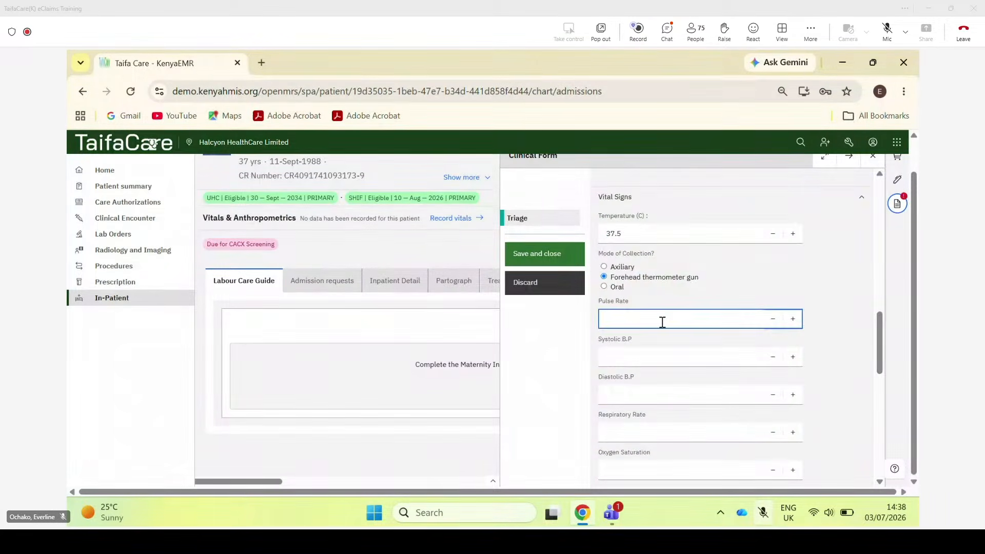
pyautogui.write('88')
pyautogui.press('BackSpace')
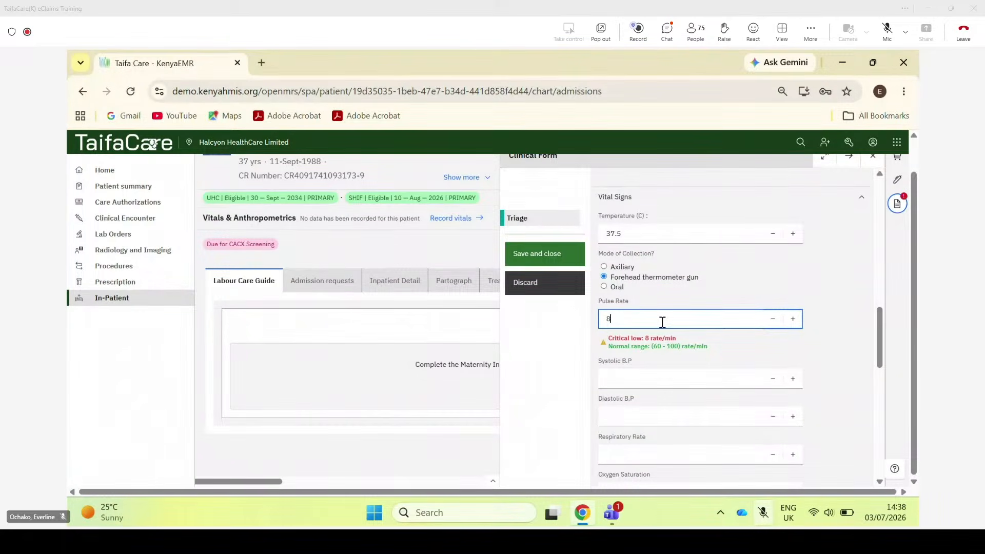
pyautogui.write('8')
pyautogui.click(636, 357)
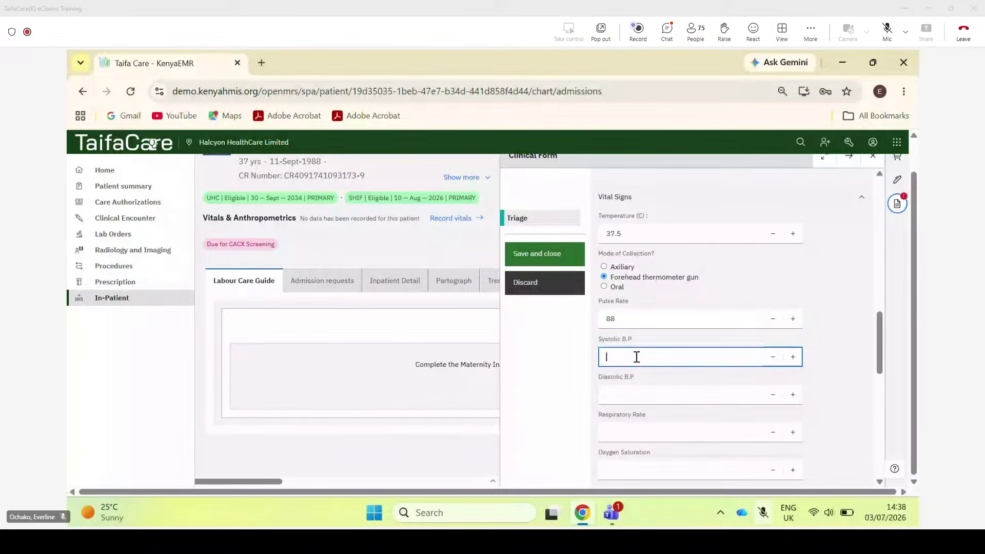
pyautogui.write('1')
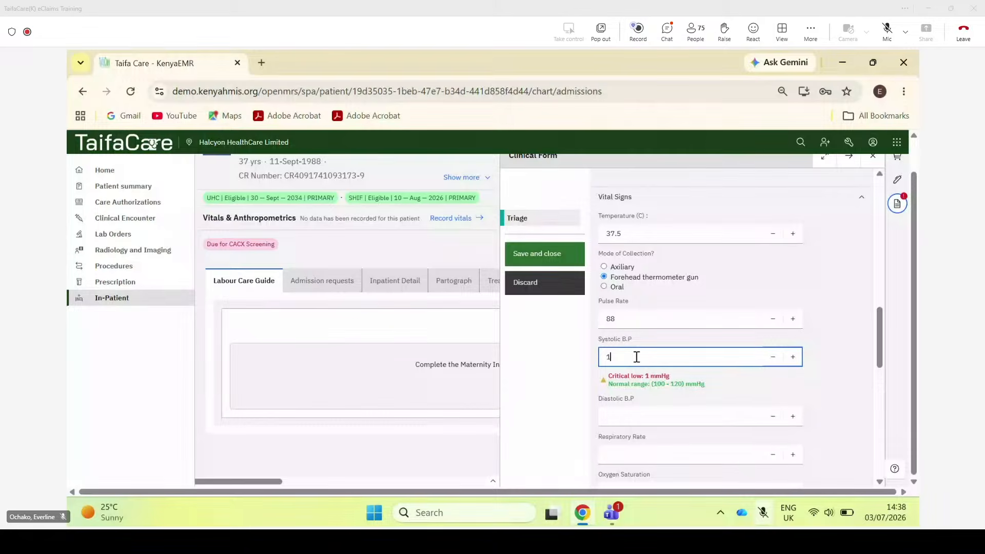
pyautogui.write('39')
pyautogui.click(620, 416)
pyautogui.write('80')
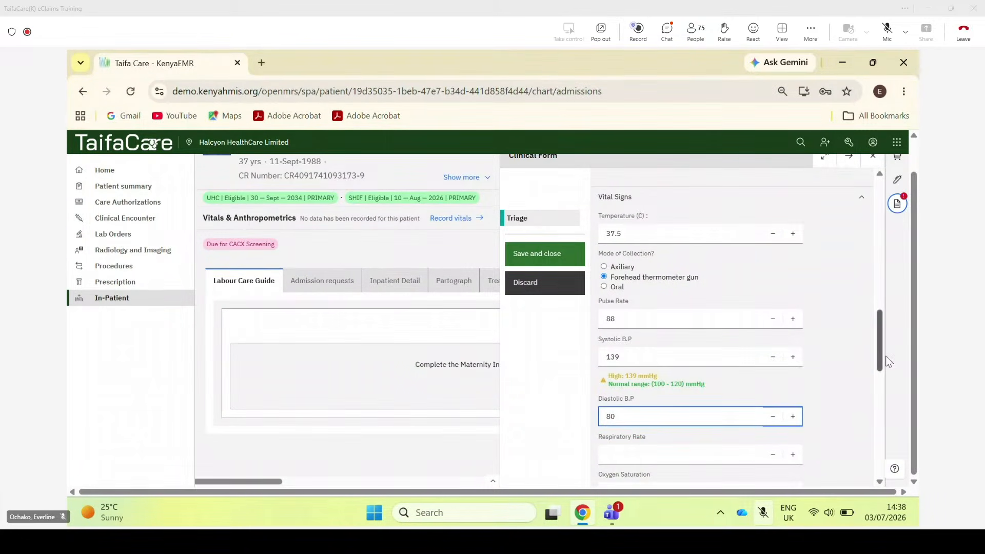
# Enter respiratory rate 18 and oxygen saturation 98 measured on room air.
pyautogui.scroll(-3, 880, 364)
pyautogui.click(726, 348)
pyautogui.write('18')
pyautogui.click(671, 391)
pyautogui.write('98')
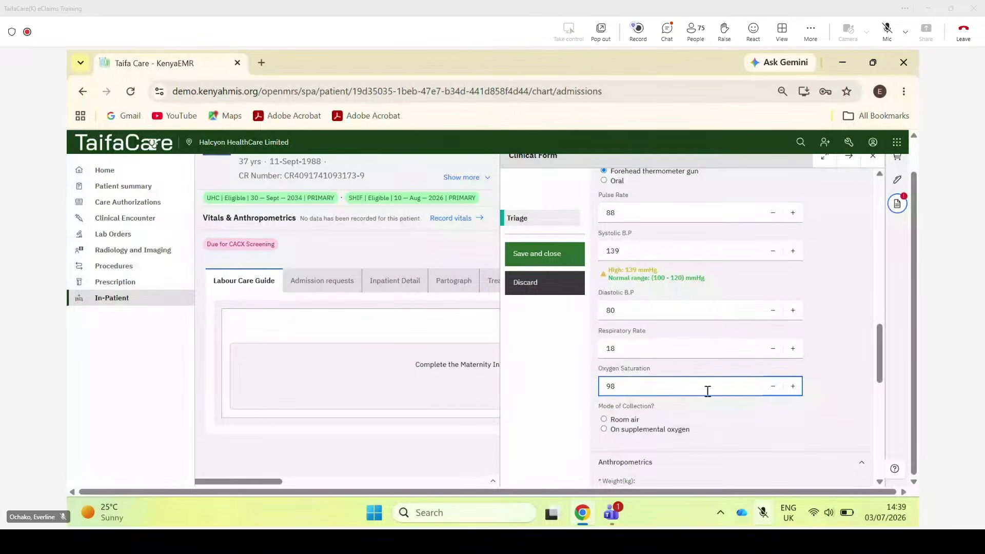
pyautogui.click(605, 420)
pyautogui.scroll(-4, 859, 352)
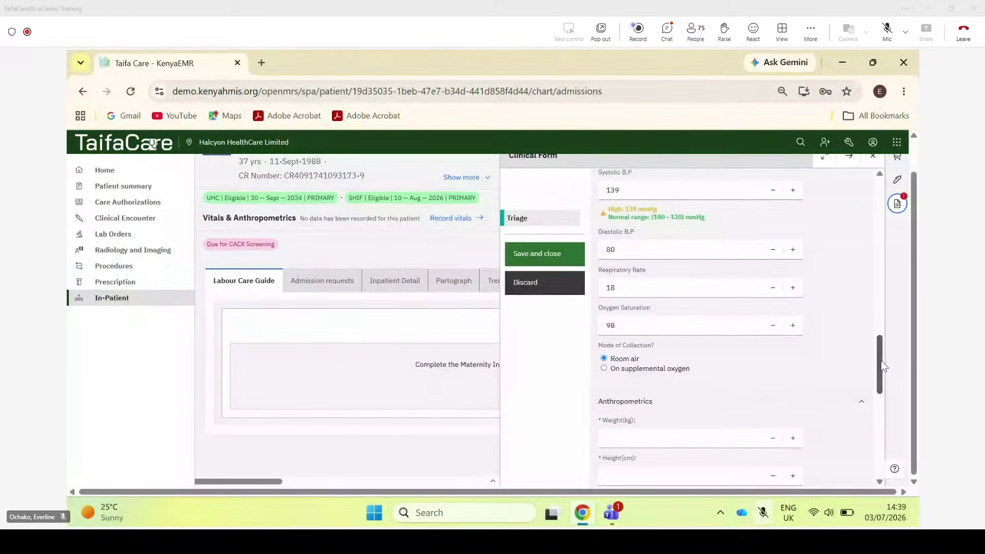
# Enter weight 78 kg and height 167 cm.
pyautogui.click(634, 295)
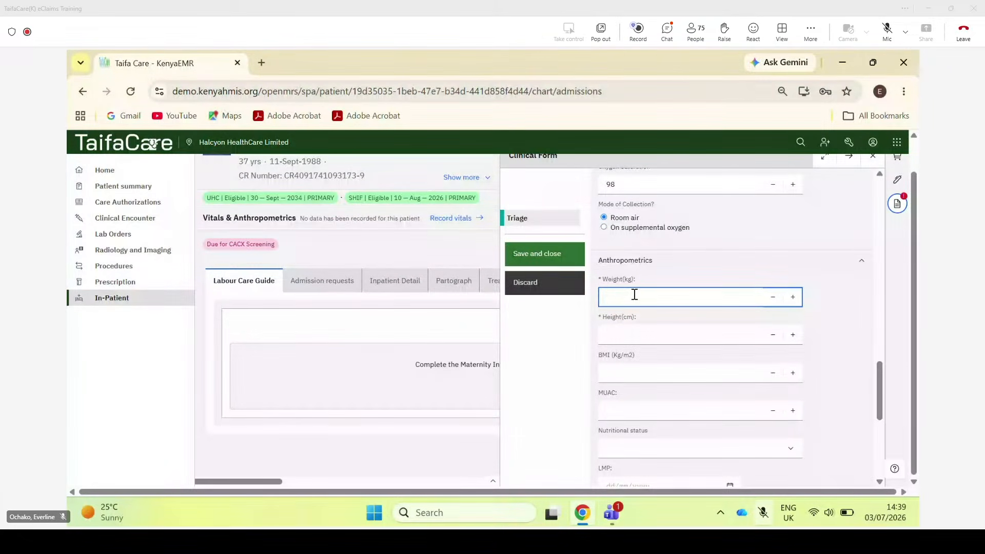
pyautogui.write('78')
pyautogui.click(626, 334)
pyautogui.write('167')
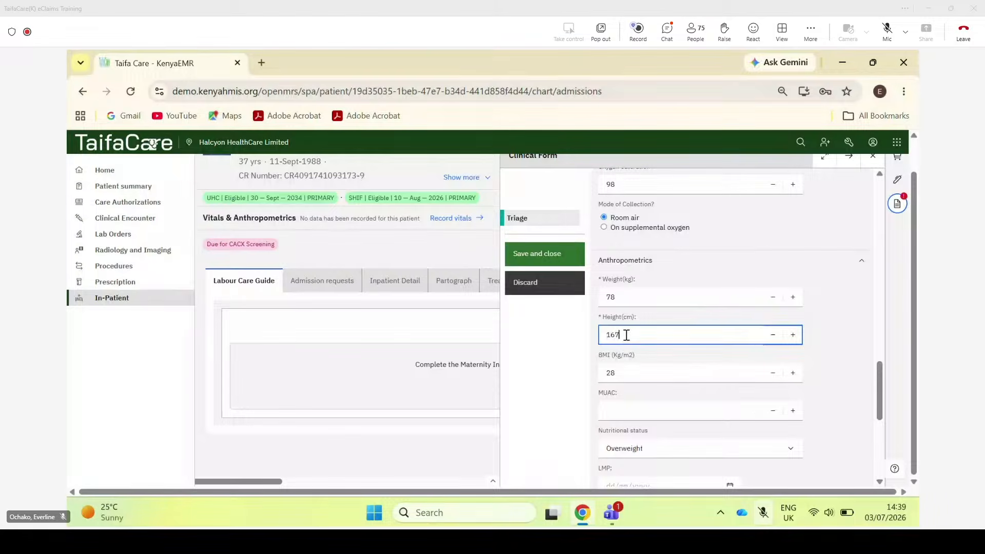
pyautogui.moveTo(880, 394); pyautogui.dragTo(880, 432)
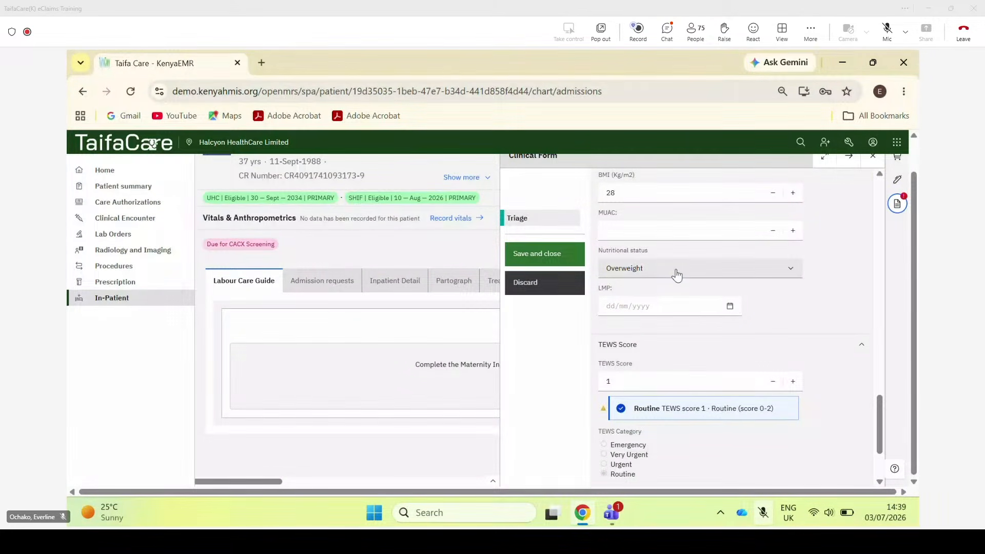
# Set the last menstrual period date to 15 October 2025.
pyautogui.click(729, 307)
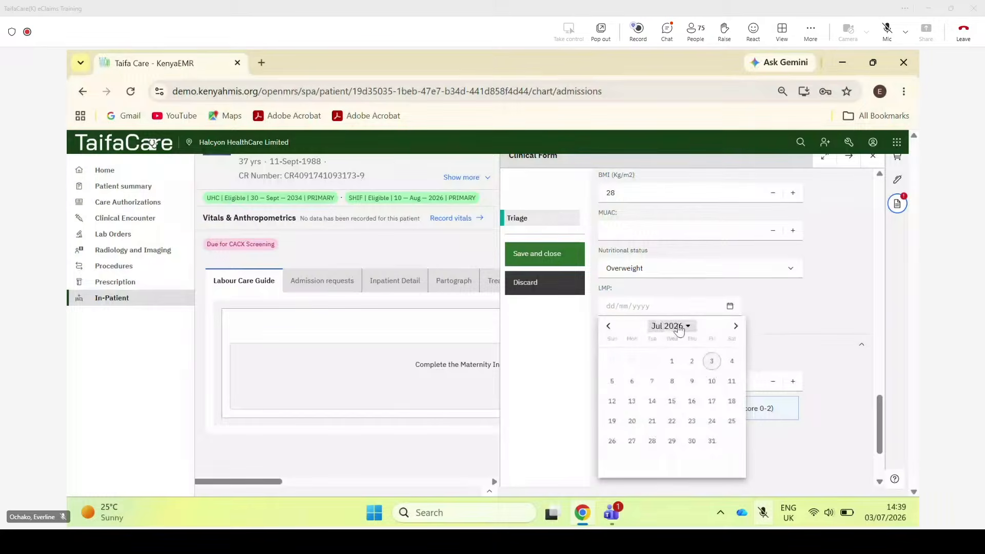
pyautogui.click(678, 327)
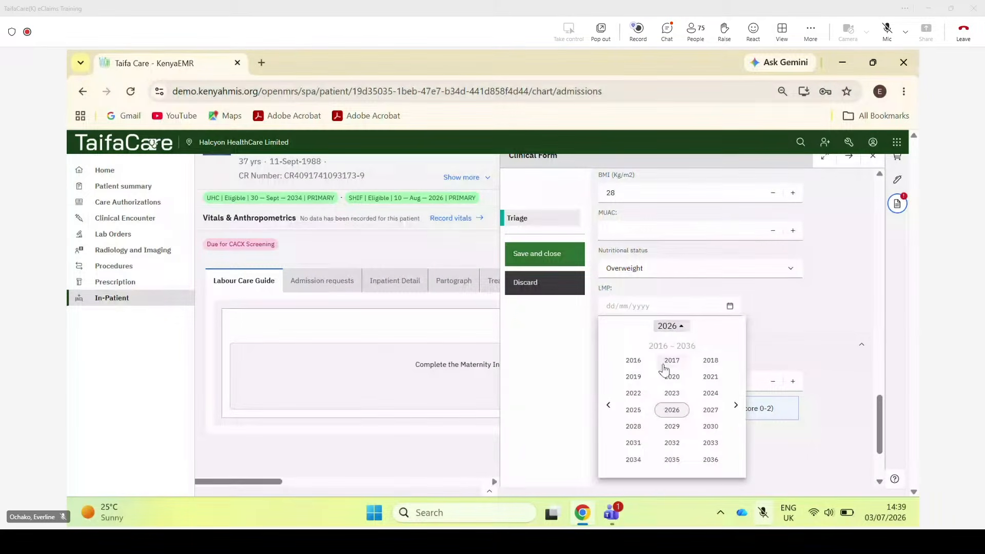
pyautogui.click(633, 409)
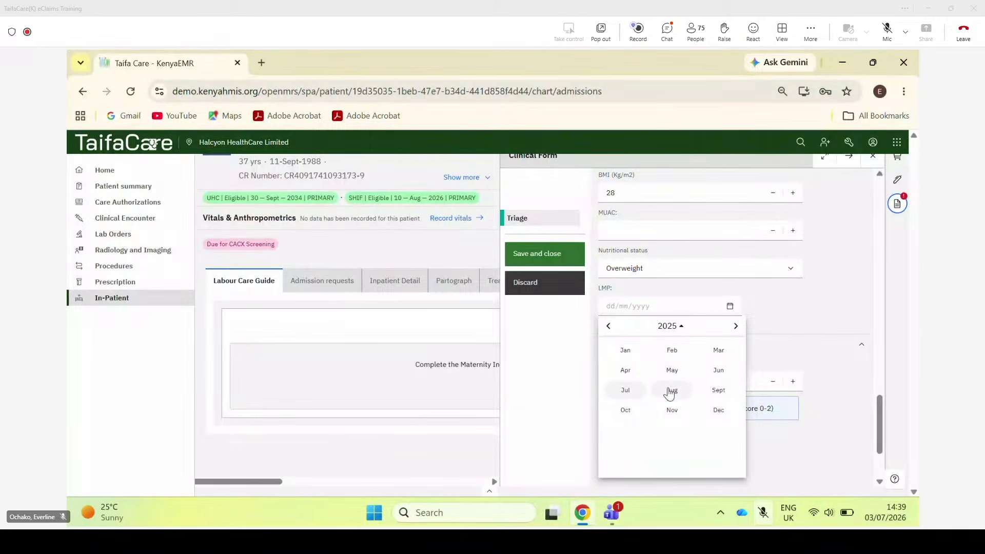
pyautogui.click(628, 412)
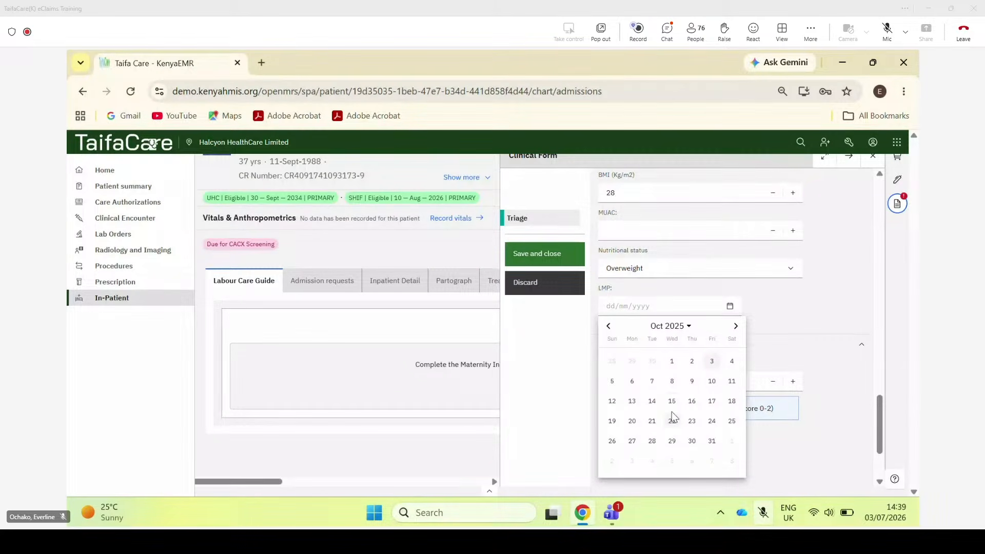
pyautogui.click(671, 405)
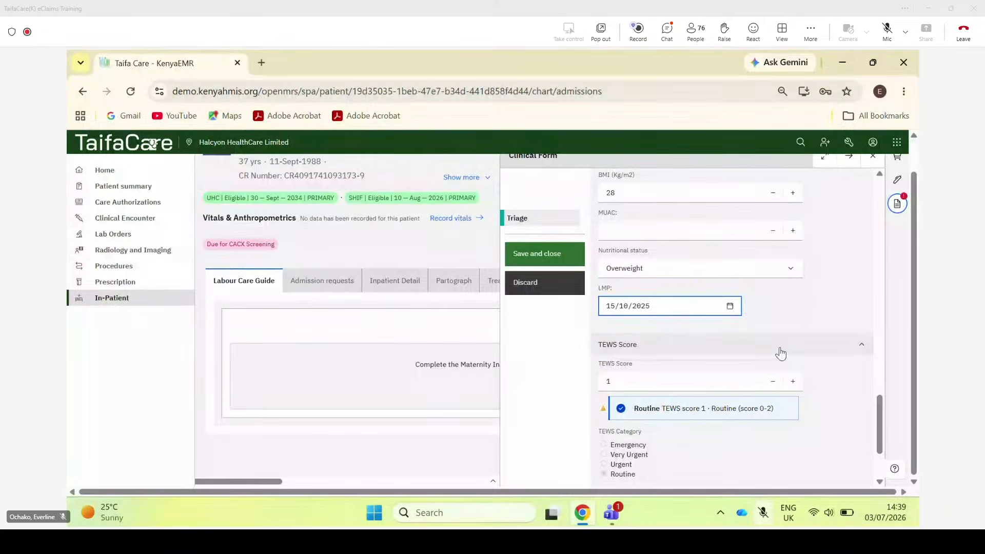
pyautogui.scroll(-3, 881, 424)
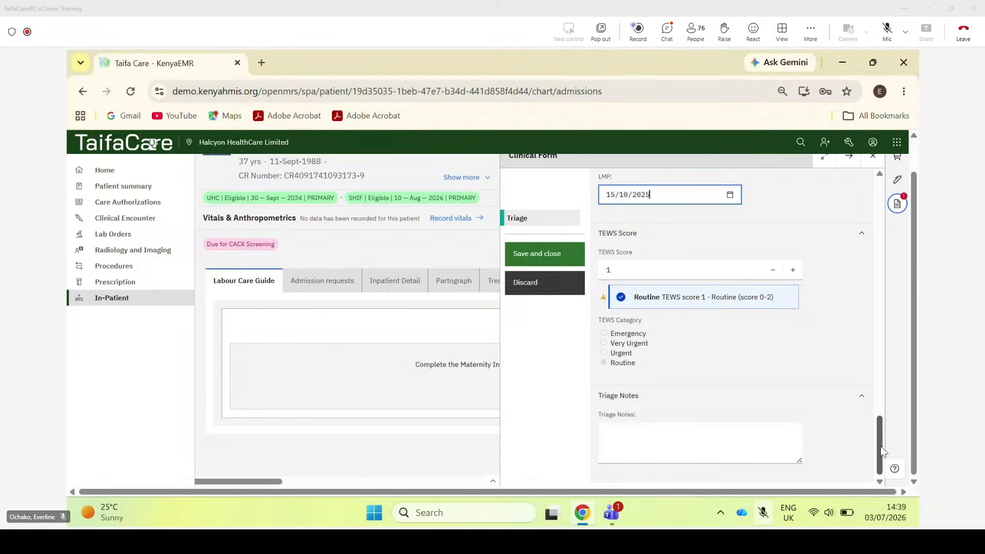
# Add the triage note 'Mother in labour' and save and close the form.
pyautogui.click(710, 437)
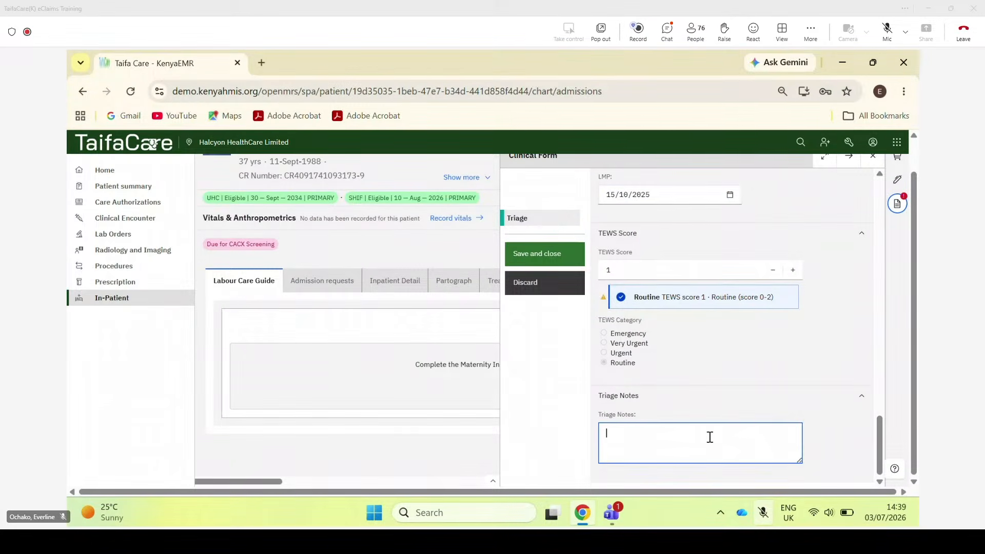
pyautogui.write('Mothe')
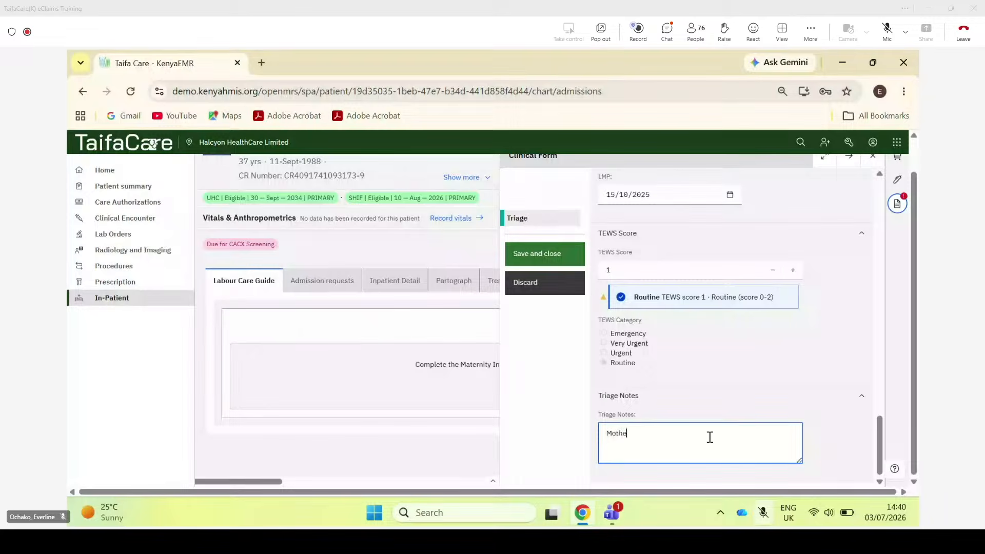
pyautogui.write('r in labour')
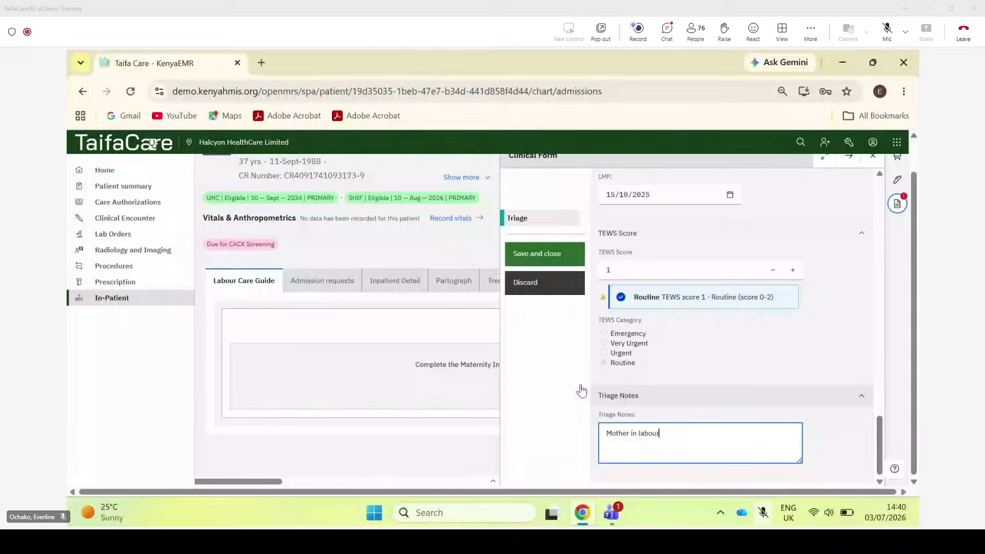
pyautogui.click(547, 263)
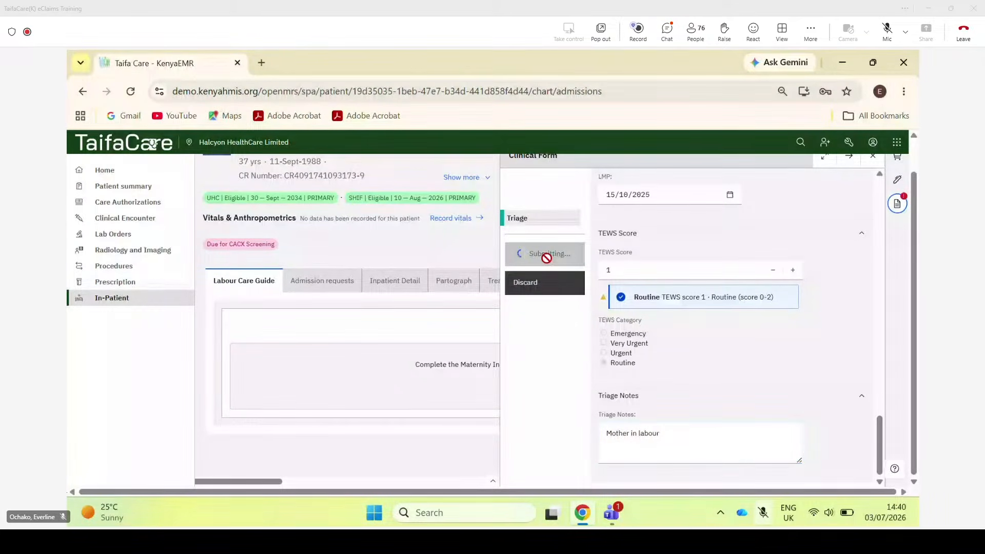
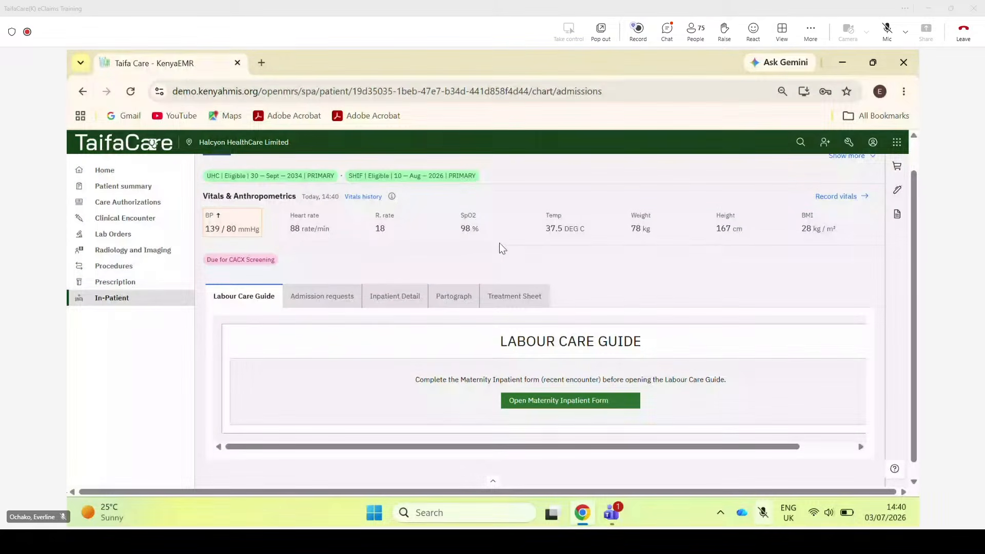
# Open the Maternity Inpatient form beside the Labour Care Guide and scroll to its maternity details.
pyautogui.click(529, 404)
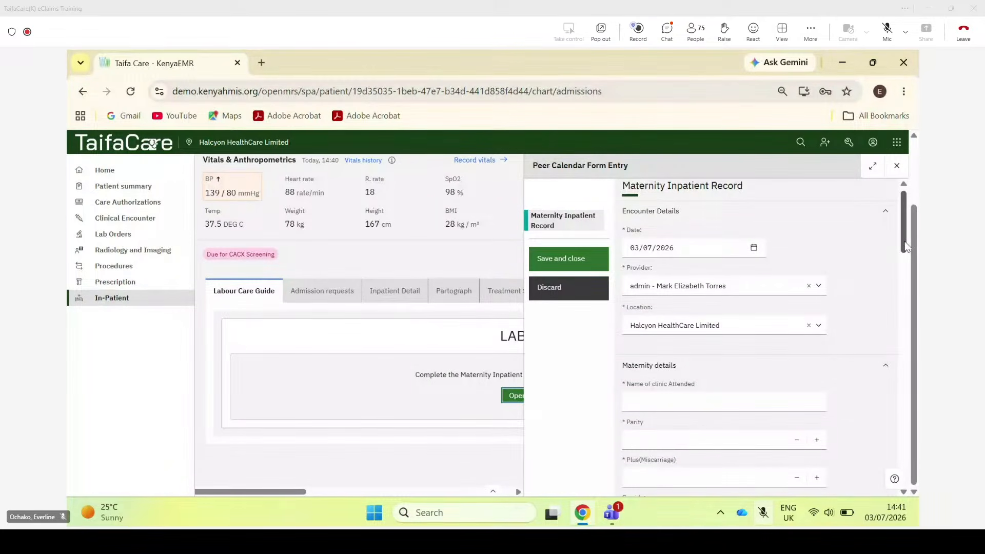
pyautogui.moveTo(905, 246); pyautogui.dragTo(903, 254)
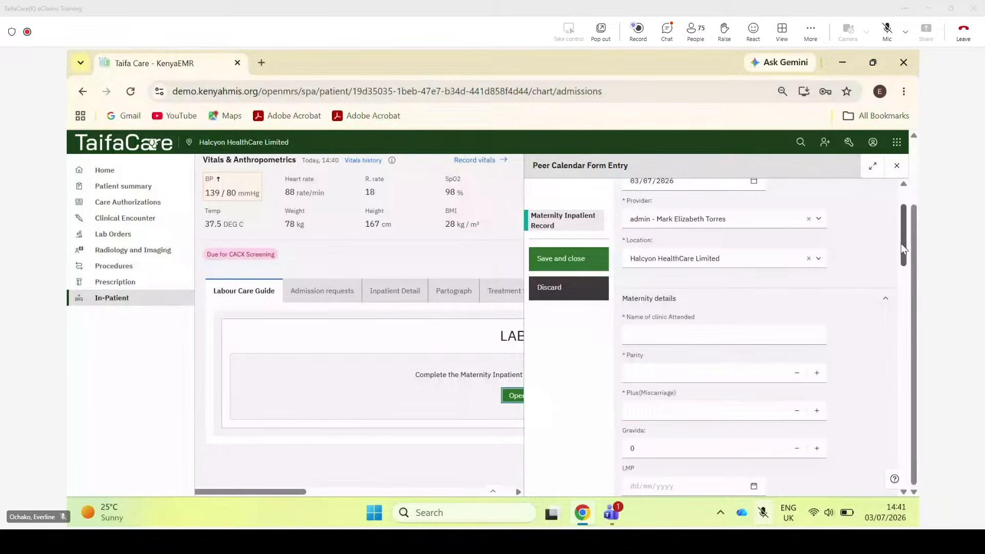
# Record clinic attended as MACHAKOS, parity 1 and miscarriages 0.
pyautogui.click(744, 335)
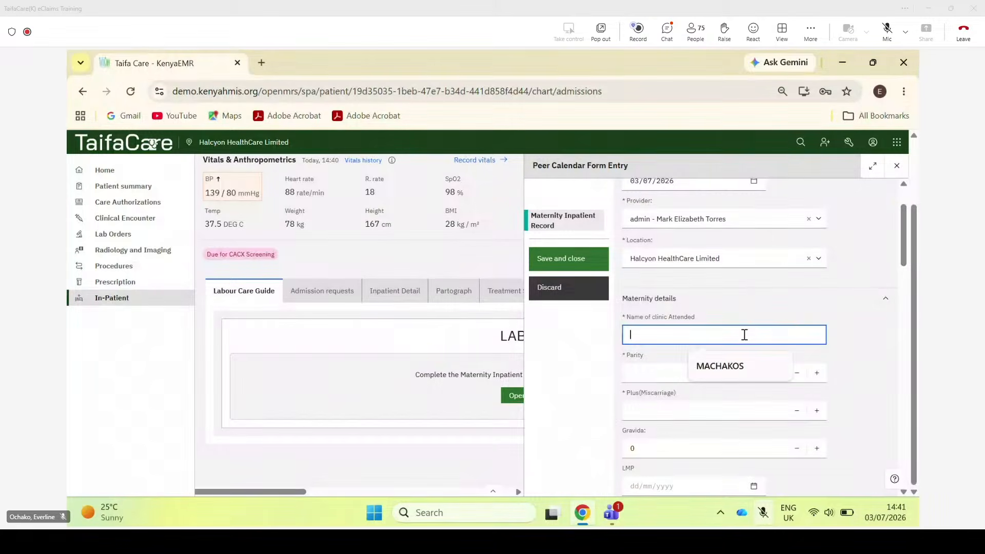
pyautogui.click(732, 364)
pyautogui.click(722, 373)
pyautogui.write('1')
pyautogui.click(682, 414)
pyautogui.write('0')
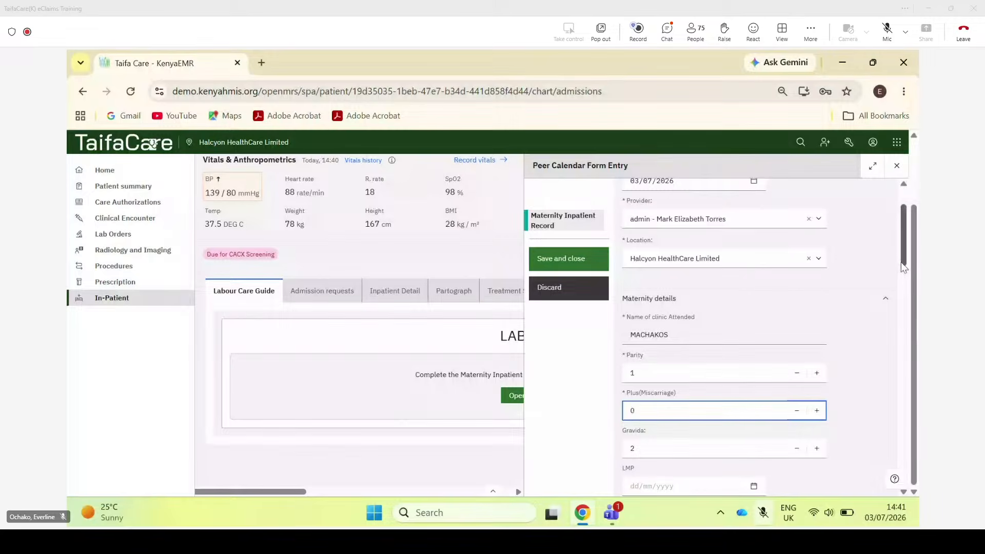
# Set the last menstrual period to 15 October 2025.
pyautogui.moveTo(903, 272); pyautogui.dragTo(902, 309)
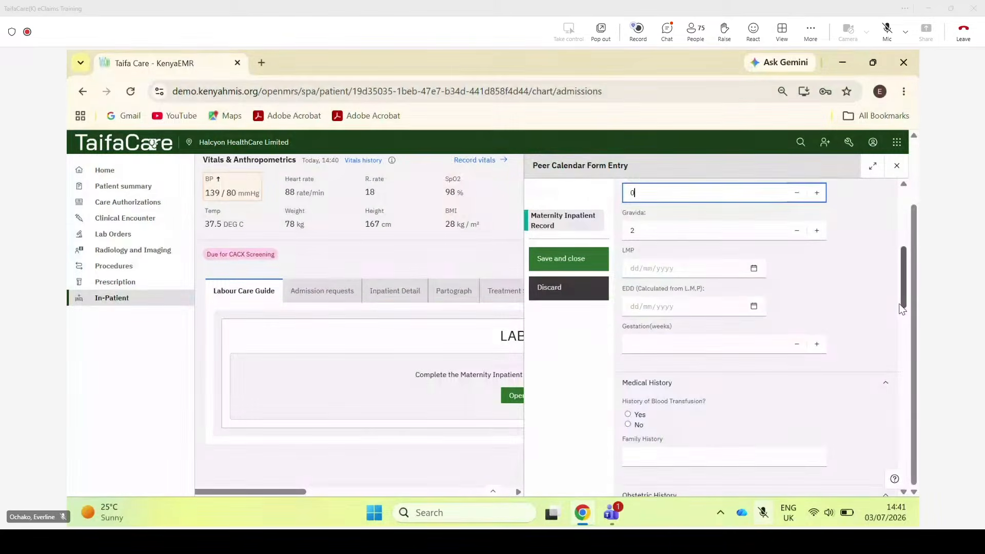
pyautogui.click(753, 268)
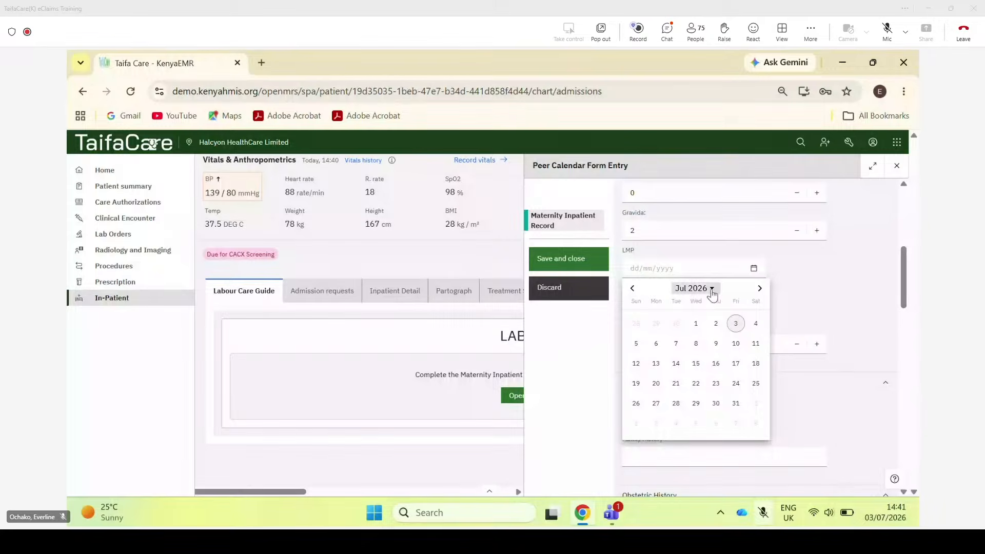
pyautogui.click(709, 288)
pyautogui.click(659, 373)
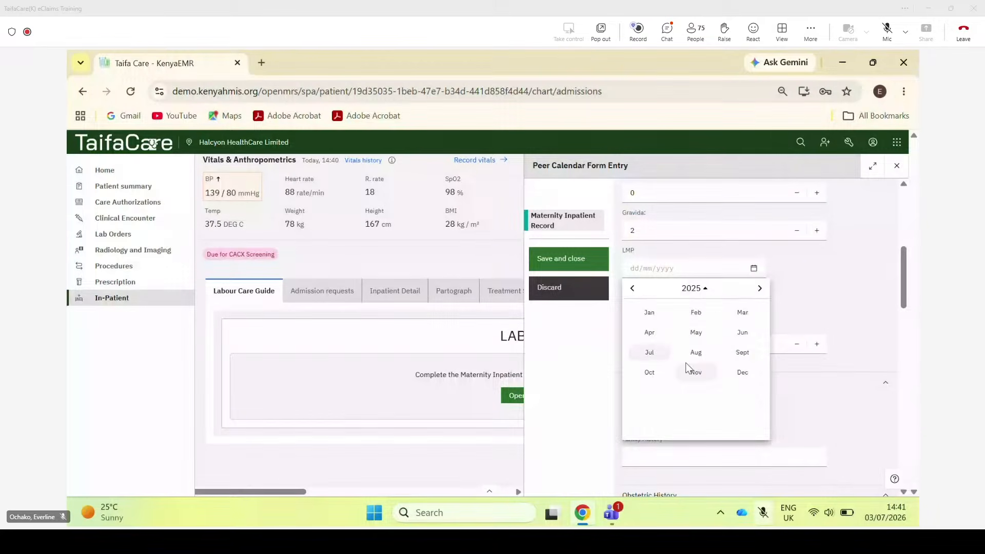
pyautogui.click(650, 375)
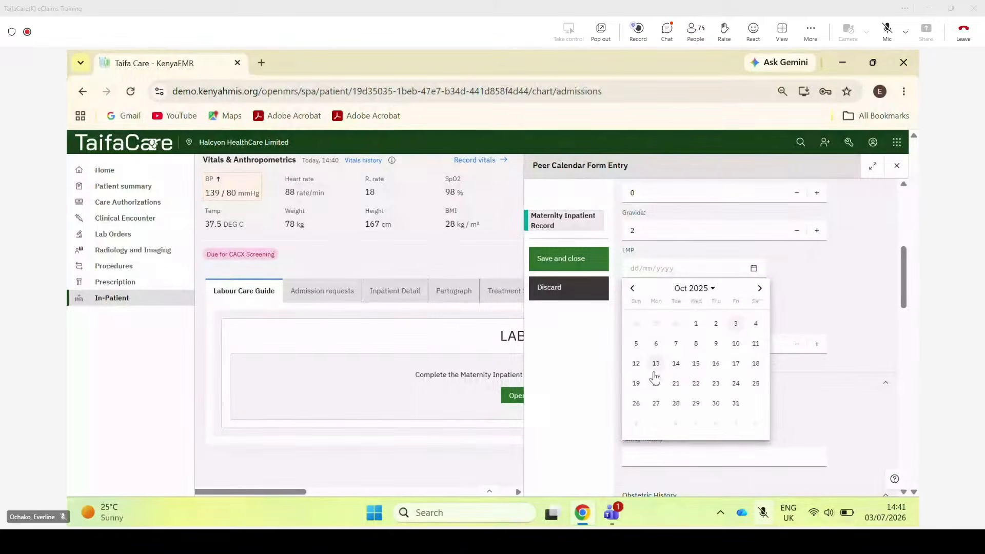
pyautogui.click(696, 364)
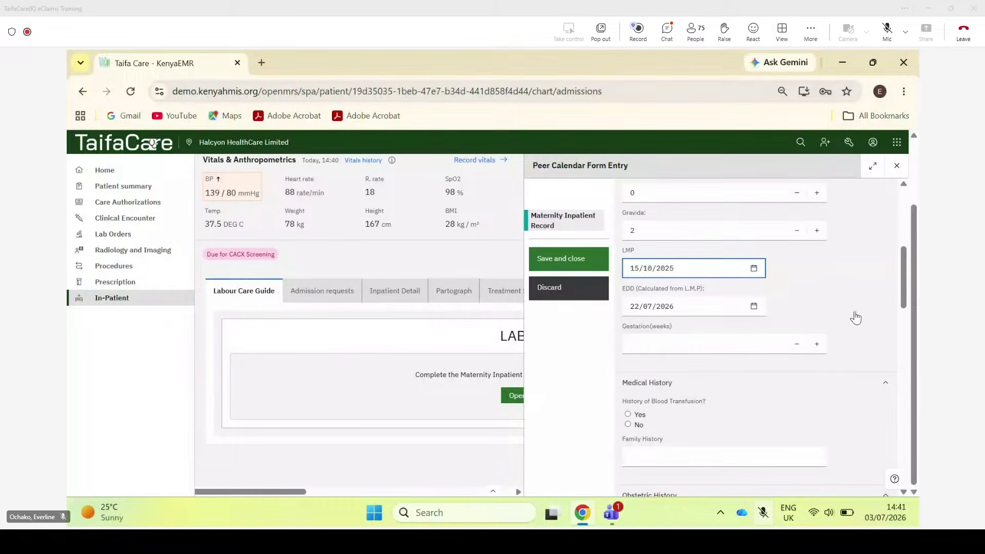
# Enter gestation 39 weeks, no blood transfusion history, and family history NA.
pyautogui.moveTo(900, 290); pyautogui.dragTo(900, 306)
pyautogui.click(737, 263)
pyautogui.write('39')
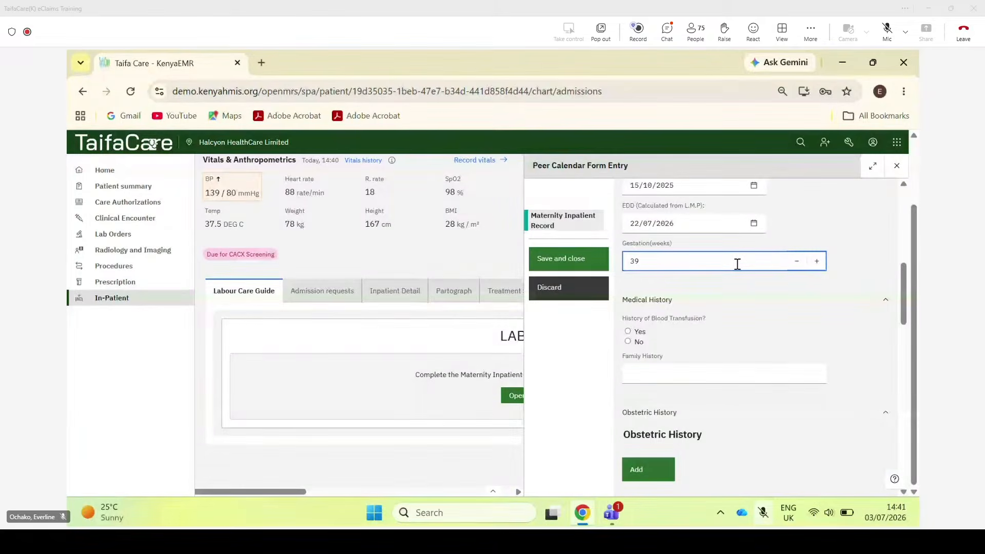
pyautogui.click(635, 342)
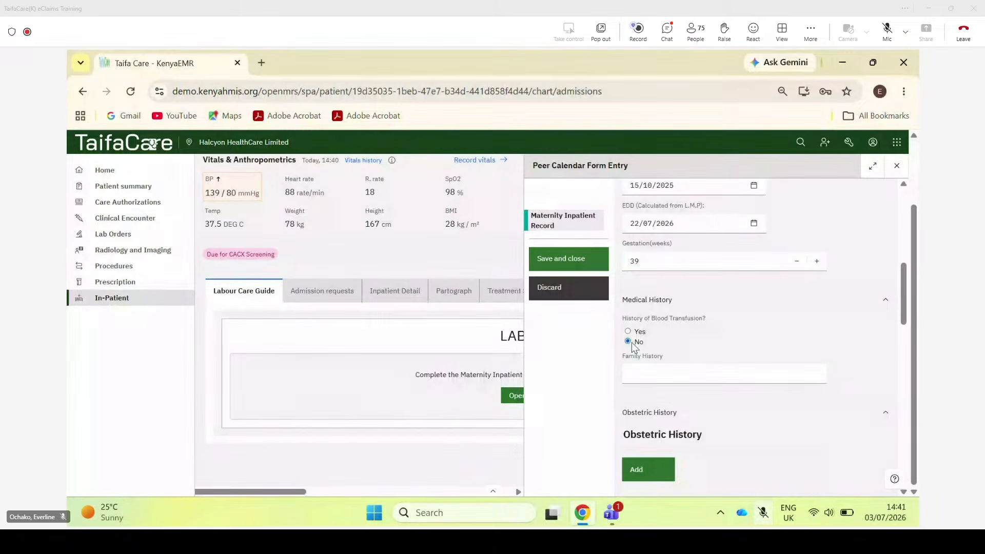
pyautogui.click(675, 371)
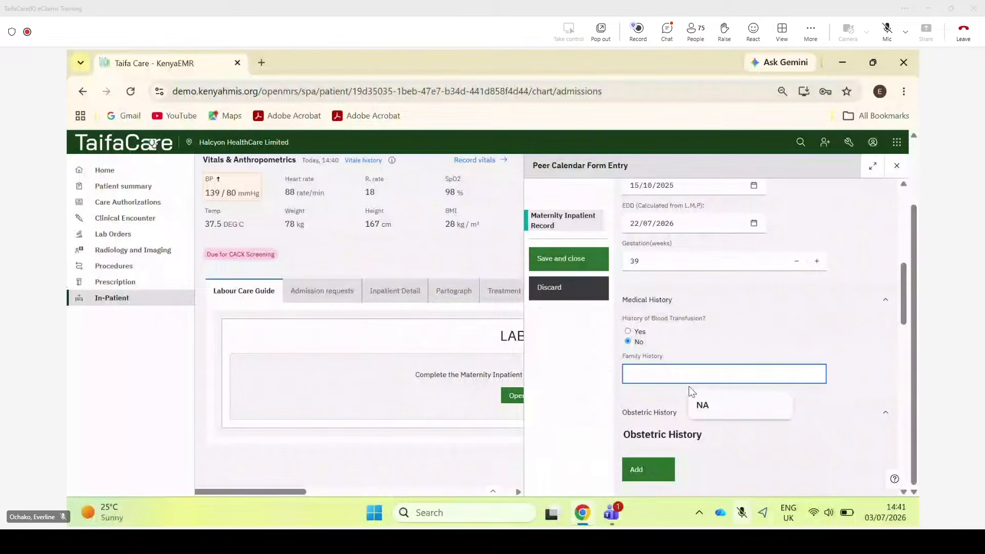
pyautogui.click(702, 405)
pyautogui.moveTo(903, 317); pyautogui.dragTo(905, 343)
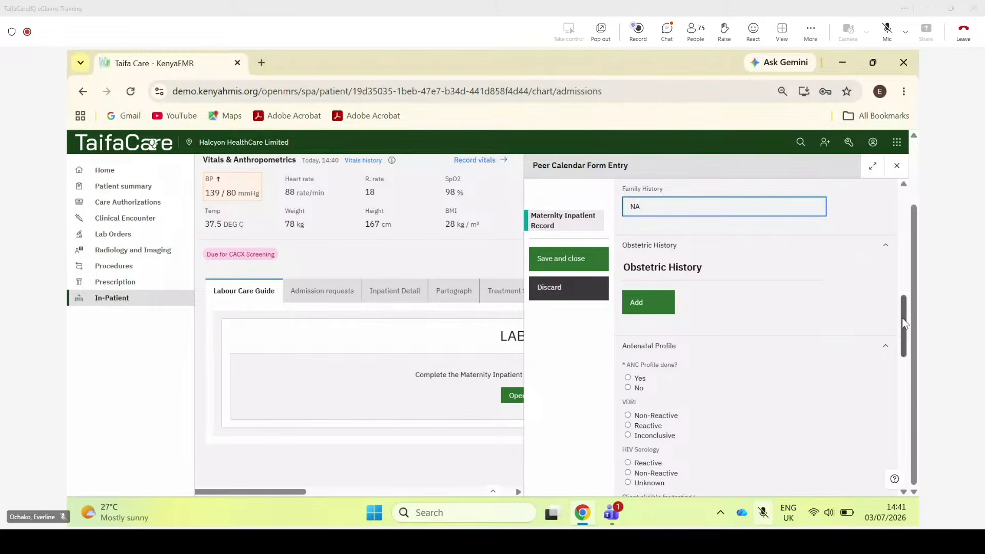
pyautogui.moveTo(903, 319)
pyautogui.mouseDown()
pyautogui.moveTo(901, 296)
pyautogui.moveTo(903, 317)
pyautogui.mouseUp()
# Add an obstetric history entry with pregnancy order 1 dated 16 August 2023.
pyautogui.click(653, 310)
pyautogui.click(715, 318)
pyautogui.write('1')
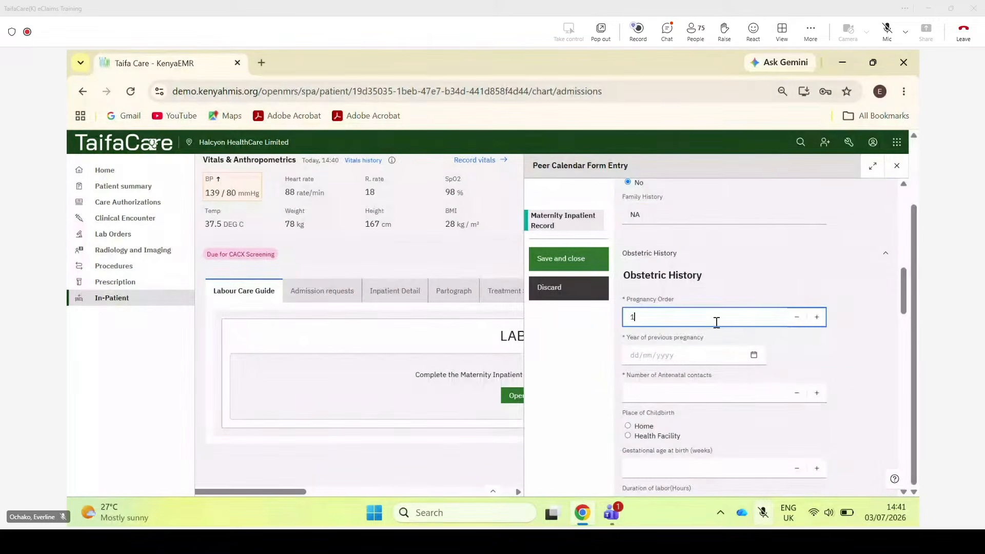
pyautogui.click(702, 359)
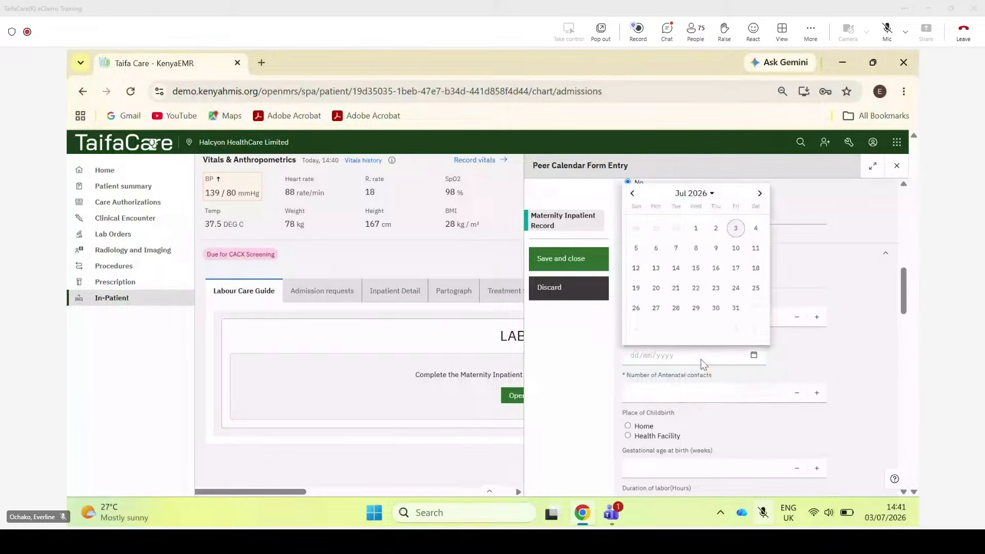
pyautogui.click(710, 195)
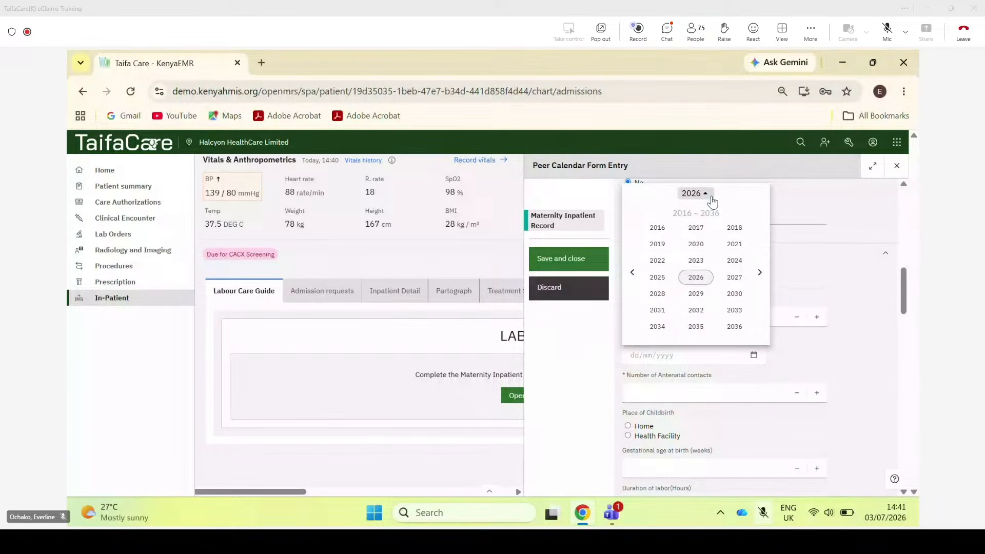
pyautogui.click(659, 277)
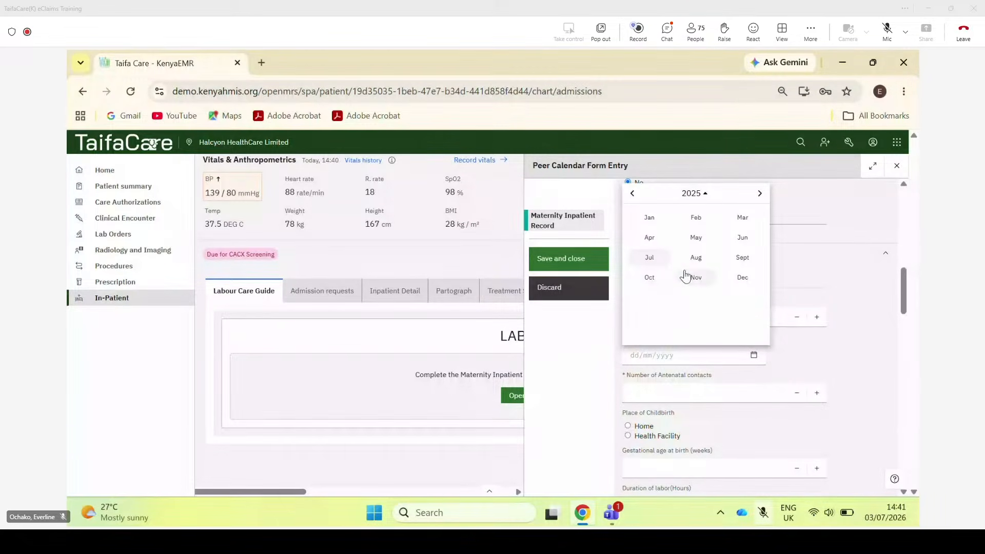
pyautogui.click(699, 223)
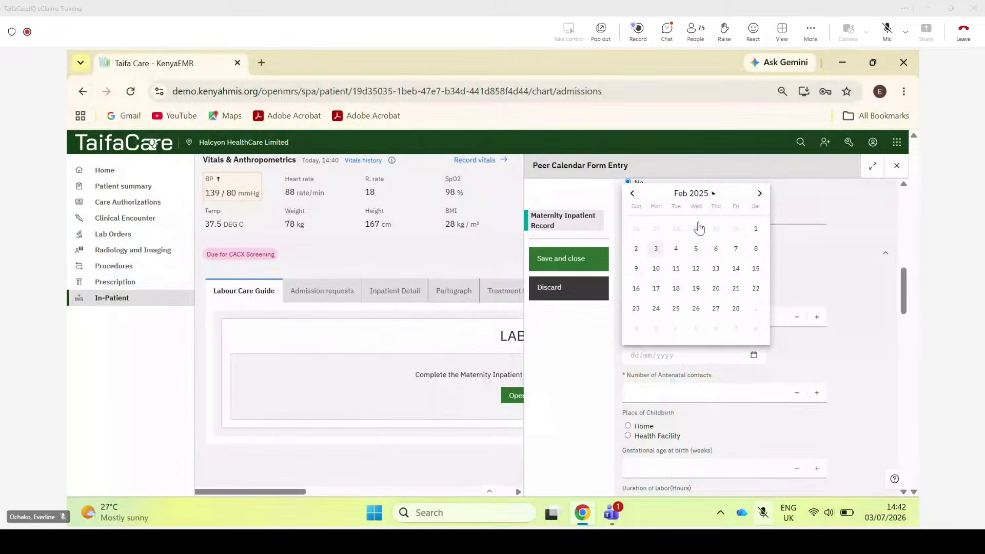
pyautogui.click(716, 193)
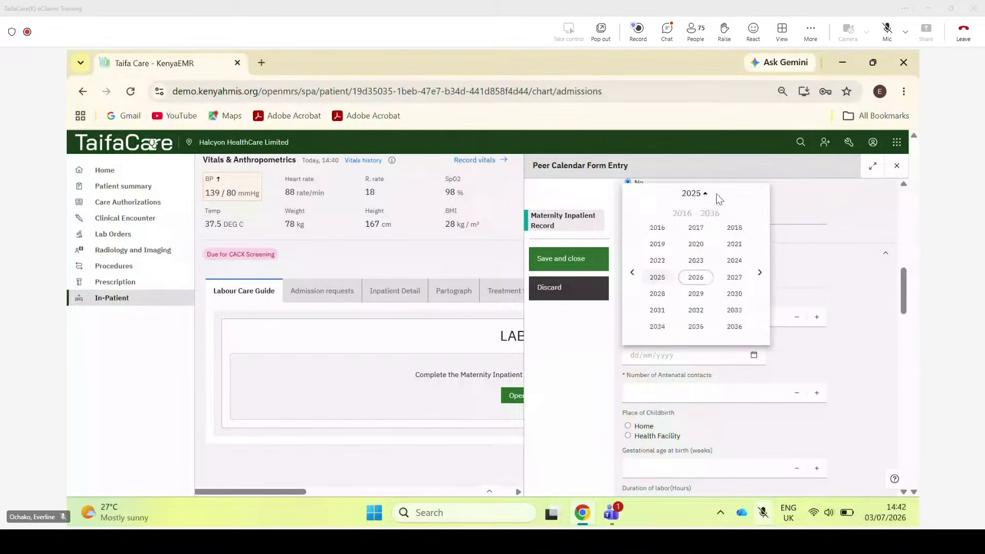
pyautogui.click(695, 261)
pyautogui.click(695, 263)
pyautogui.click(698, 277)
# Record 4 antenatal contacts, Health Facility birth, and 40 weeks' gestation at birth.
pyautogui.click(693, 389)
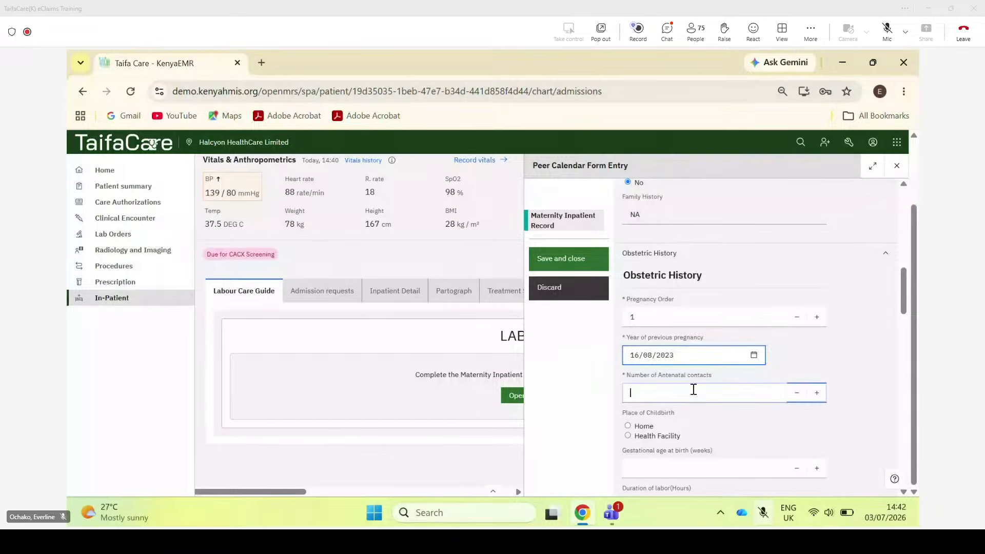
pyautogui.write('4')
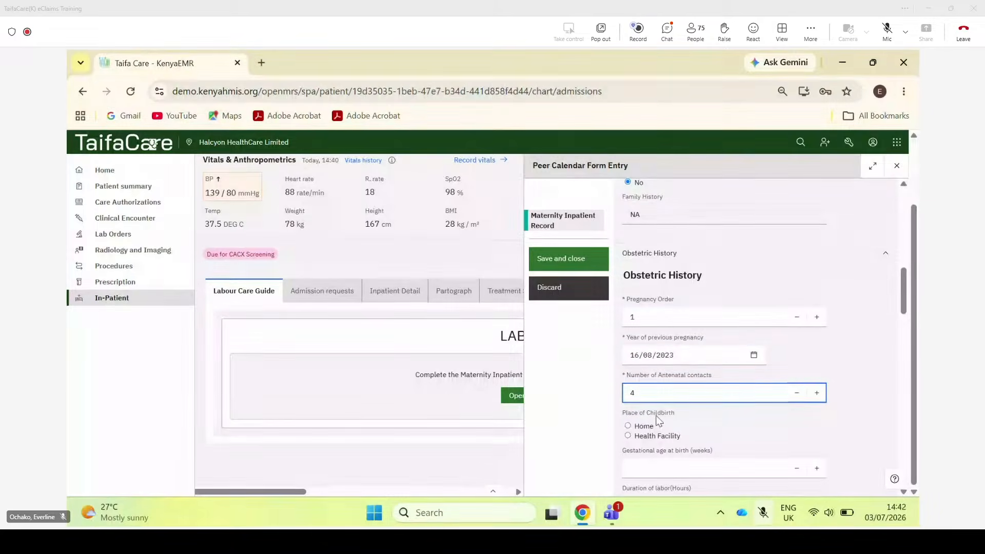
pyautogui.click(653, 437)
pyautogui.click(666, 464)
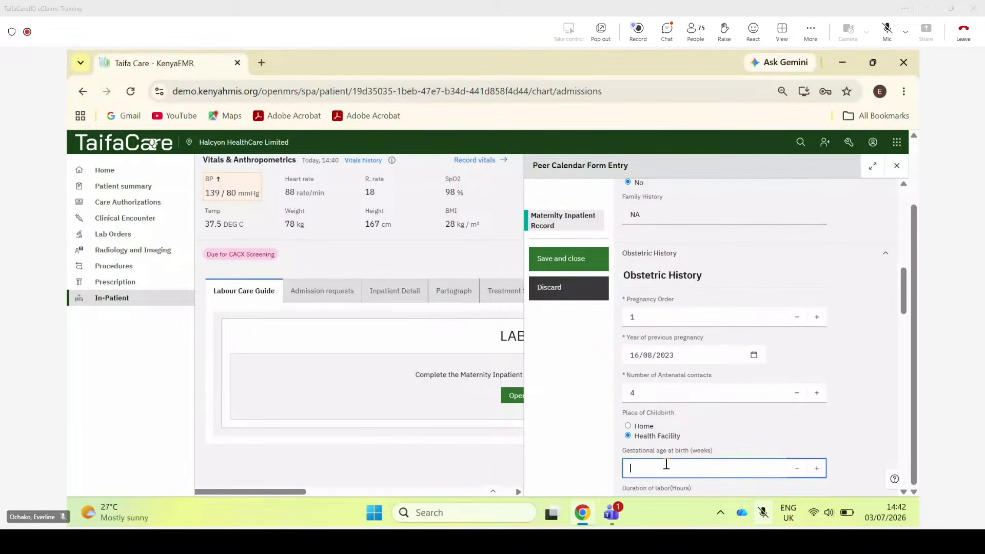
pyautogui.write('40')
# Record a 10-hour labour, SVD delivery, 4000 g Female baby, outcome Alive Birth.
pyautogui.moveTo(904, 307); pyautogui.dragTo(903, 333)
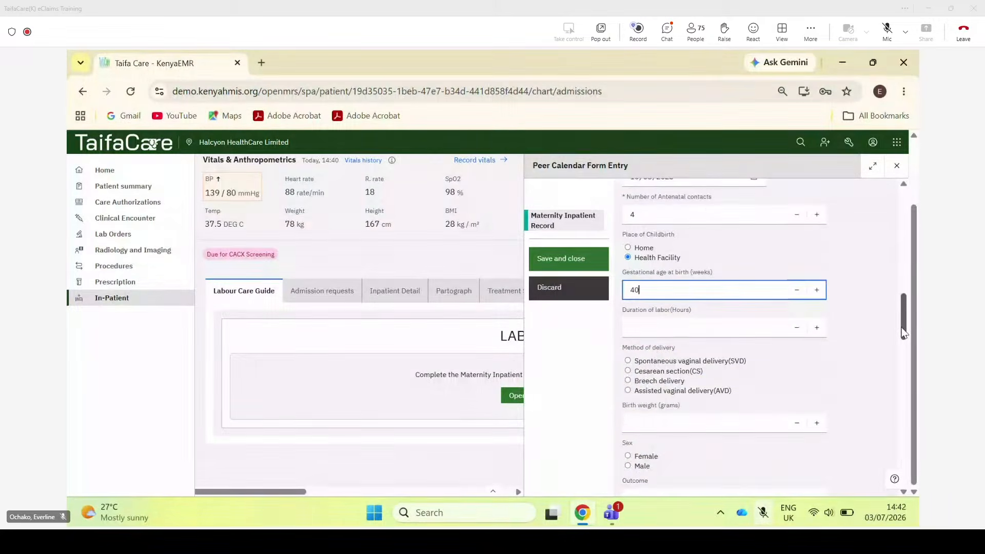
pyautogui.click(702, 328)
pyautogui.write('10')
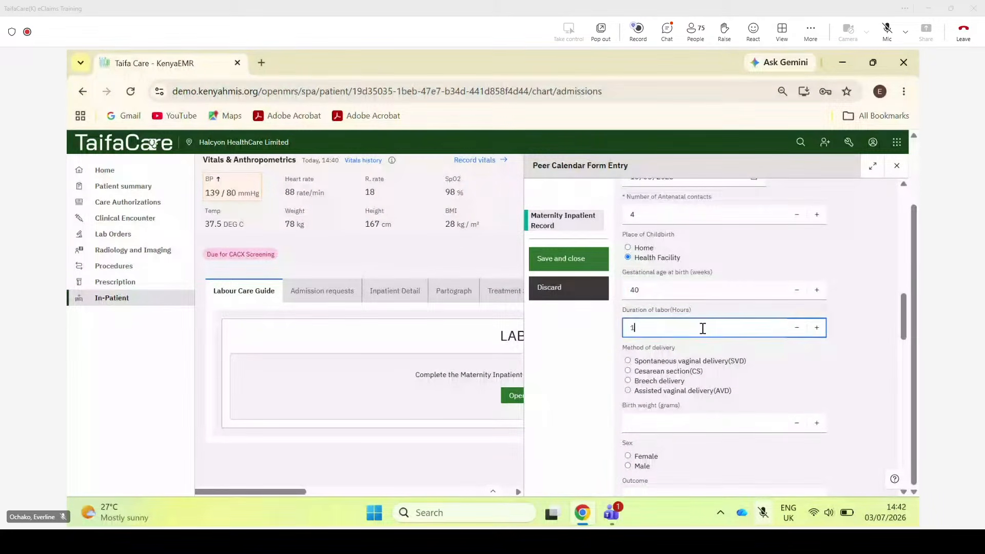
pyautogui.click(665, 361)
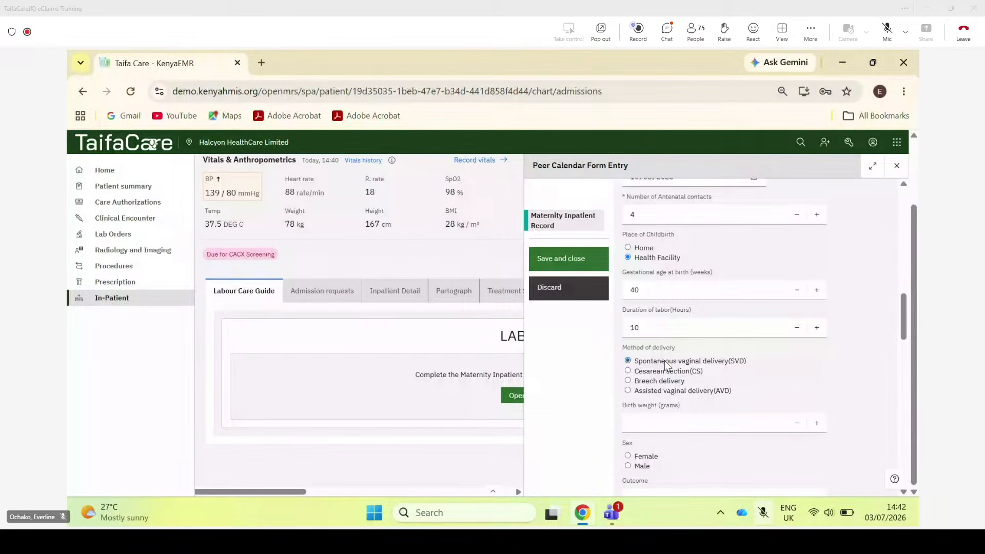
pyautogui.click(735, 420)
pyautogui.write('4000')
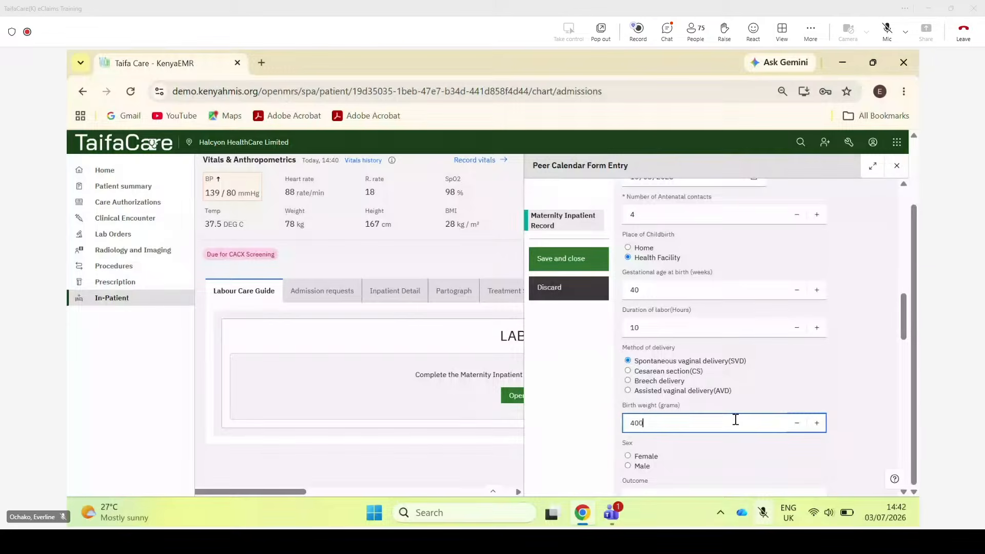
pyautogui.click(627, 456)
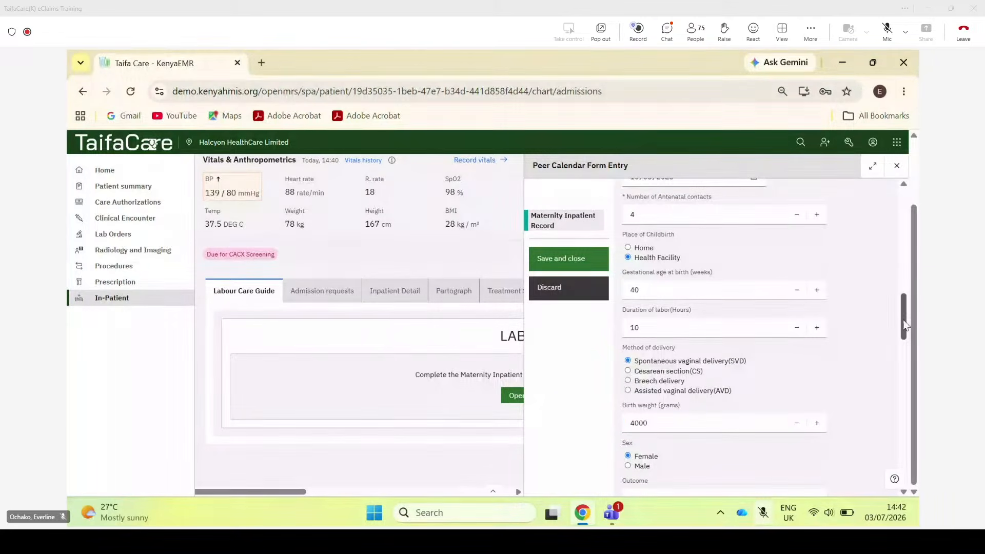
pyautogui.scroll(-3, 900, 334)
pyautogui.click(794, 337)
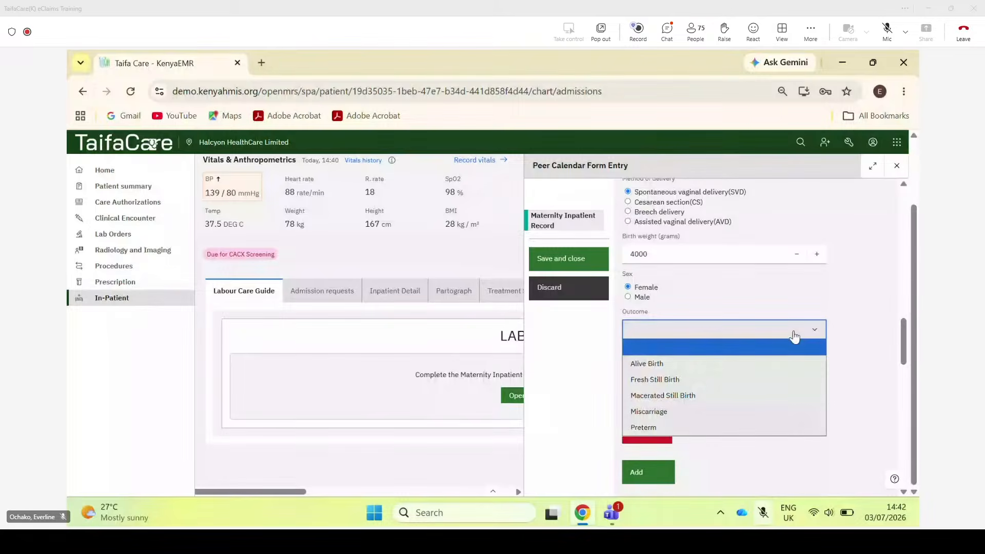
pyautogui.click(708, 356)
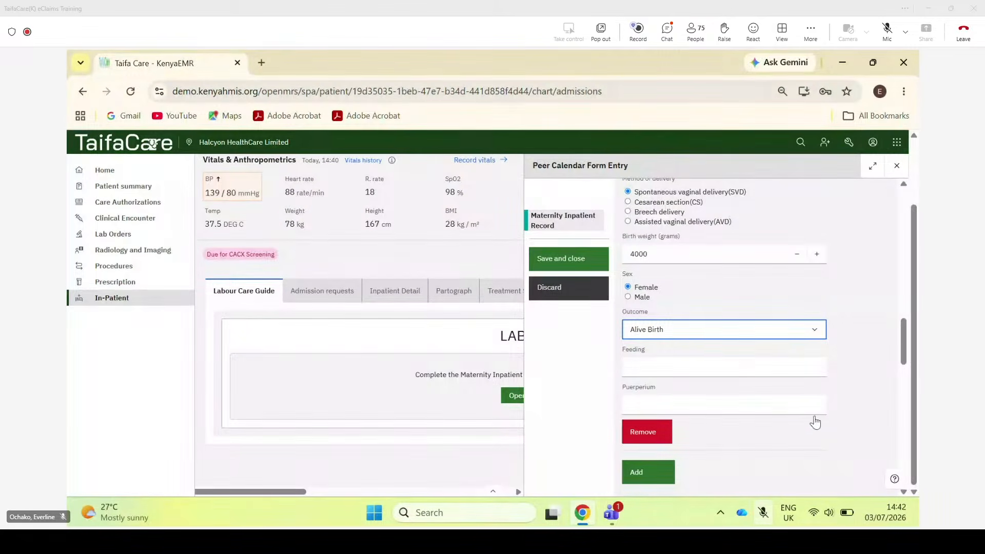
pyautogui.moveTo(904, 352); pyautogui.dragTo(897, 393)
# Answer No to ANC profile and consent, then submit the form, which returns an error.
pyautogui.click(632, 279)
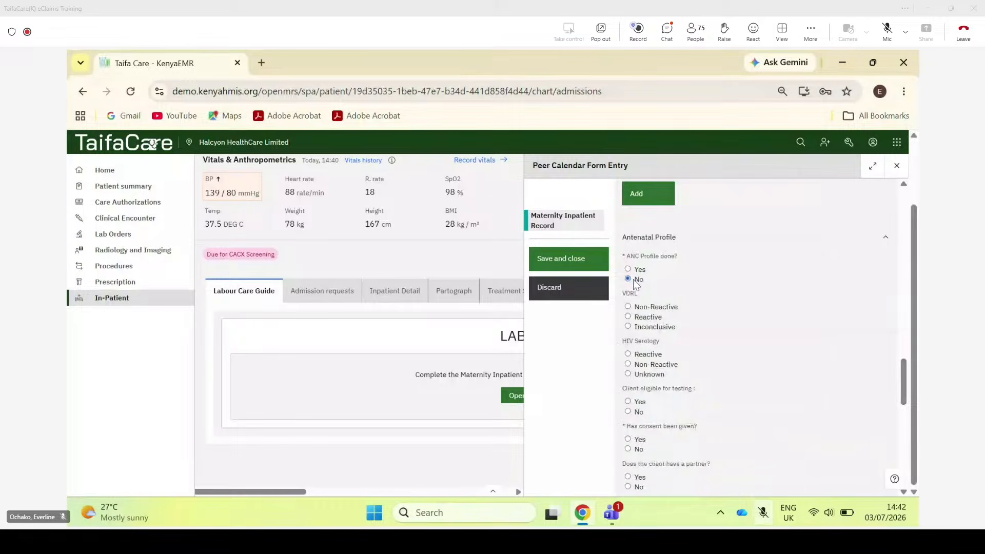
pyautogui.moveTo(903, 395); pyautogui.dragTo(902, 413)
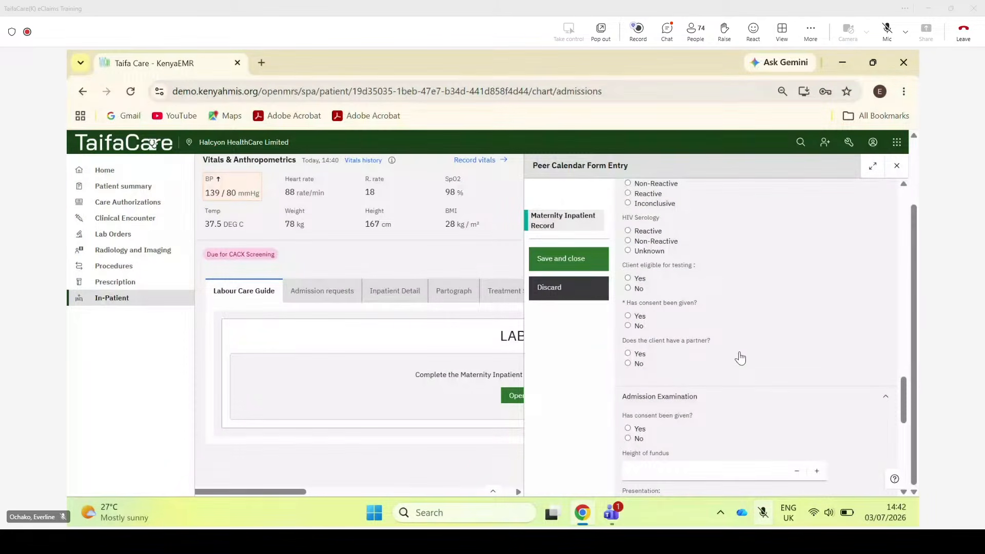
pyautogui.click(638, 326)
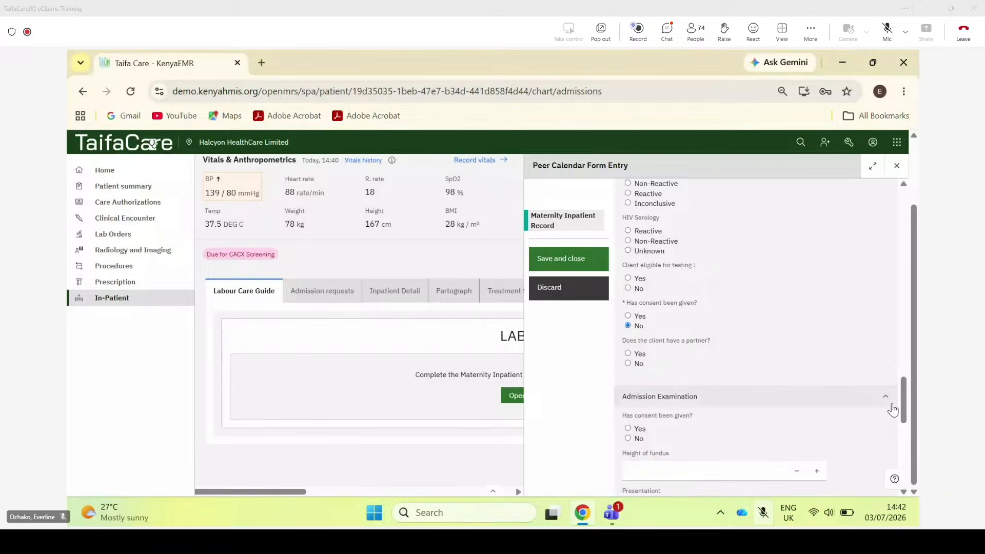
pyautogui.moveTo(904, 408); pyautogui.dragTo(902, 452)
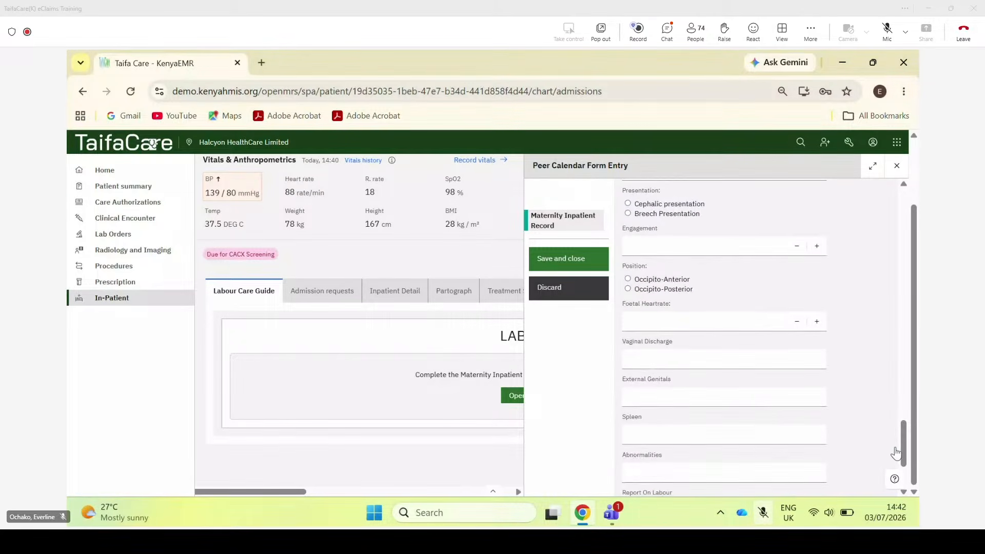
pyautogui.click(583, 268)
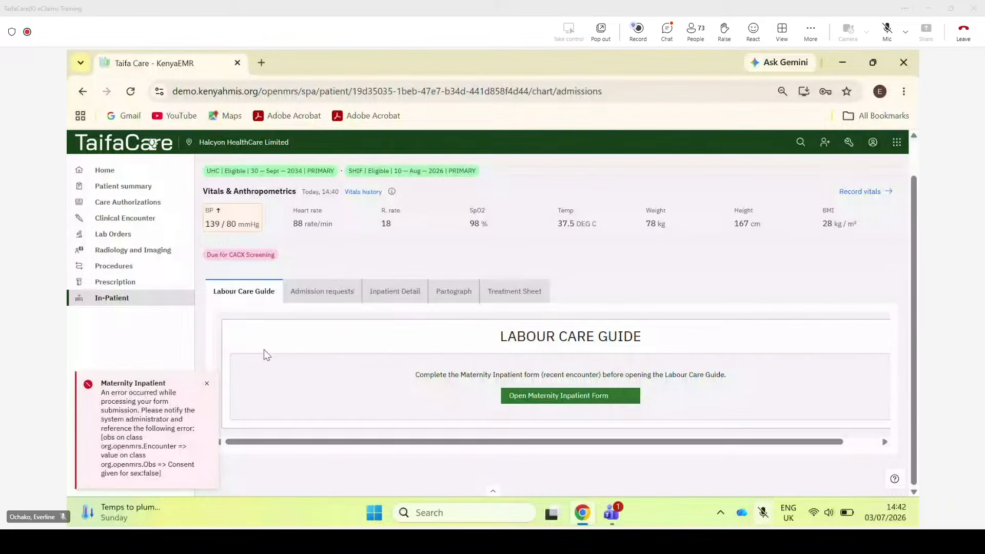
# Reopen the Maternity Inpatient form with clinic MACHAKOS, parity 1 and miscarriages 0.
pyautogui.click(523, 396)
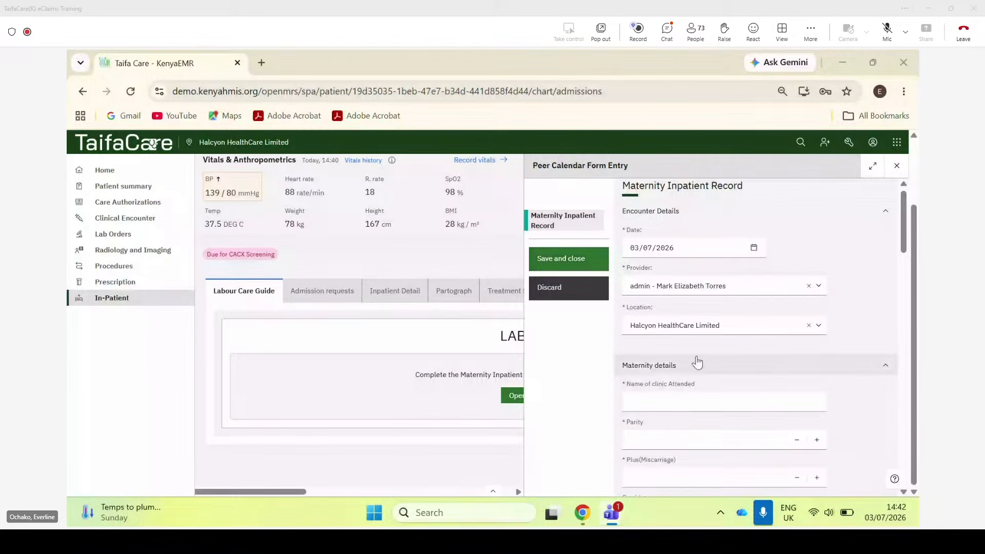
pyautogui.scroll(-2, 718, 308)
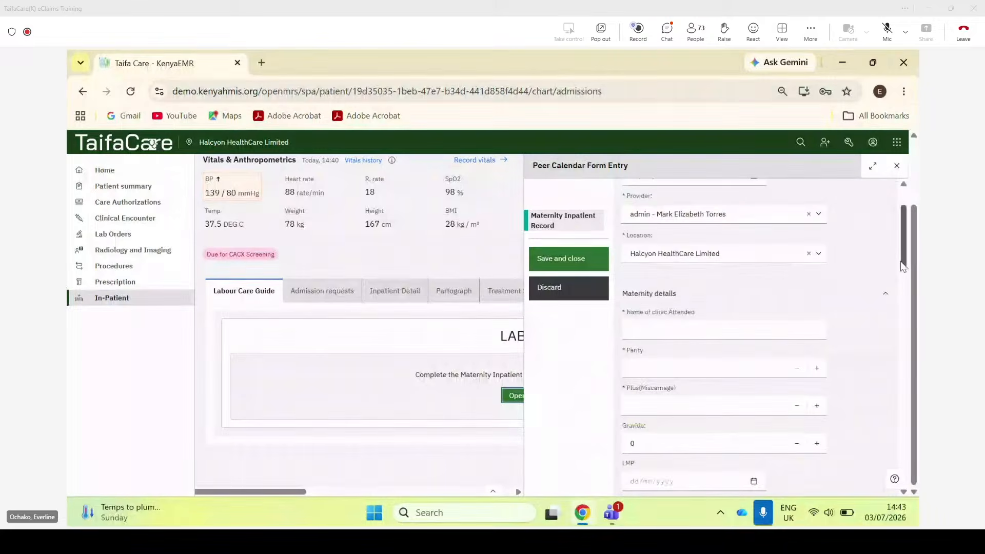
pyautogui.click(719, 308)
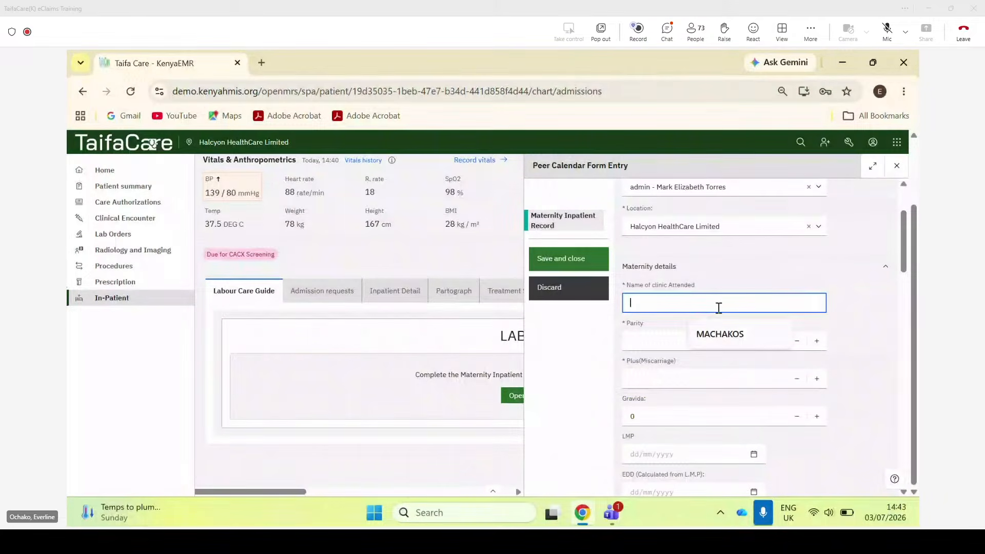
pyautogui.click(712, 333)
pyautogui.click(695, 342)
pyautogui.write('1')
pyautogui.click(677, 378)
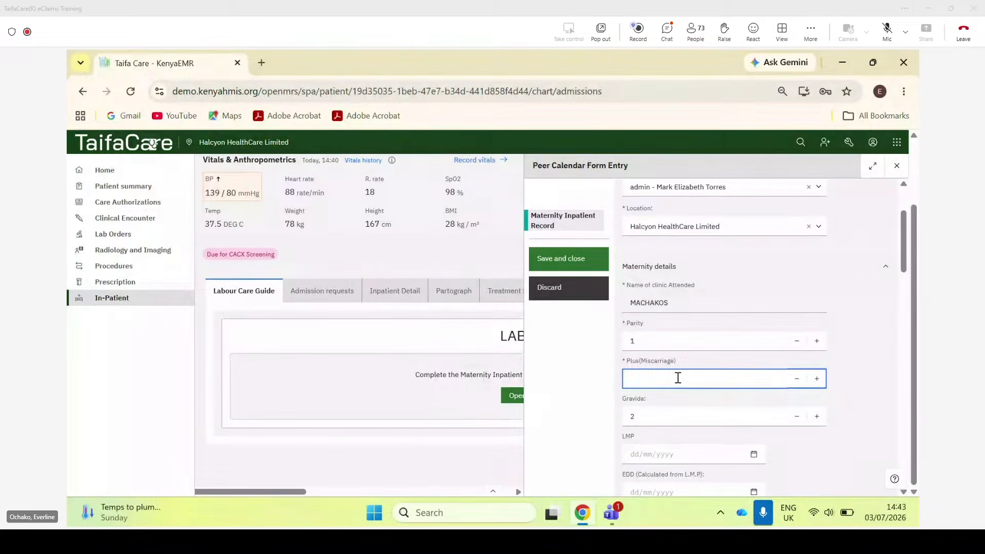
pyautogui.write('0')
# Set the last menstrual period to 15 October 2025, correcting a mistaken day 3.
pyautogui.moveTo(902, 250); pyautogui.dragTo(897, 288)
pyautogui.click(749, 260)
pyautogui.click(749, 261)
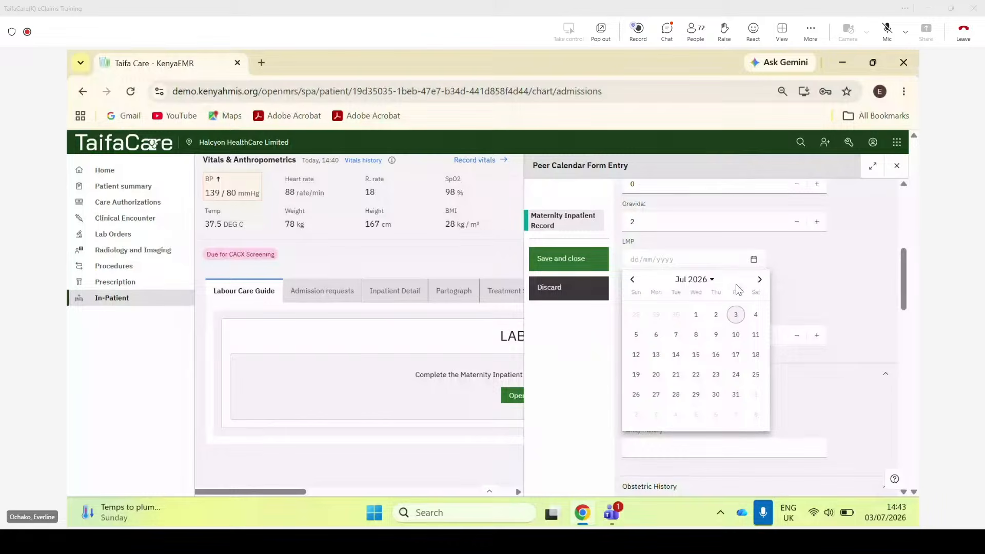
pyautogui.click(736, 316)
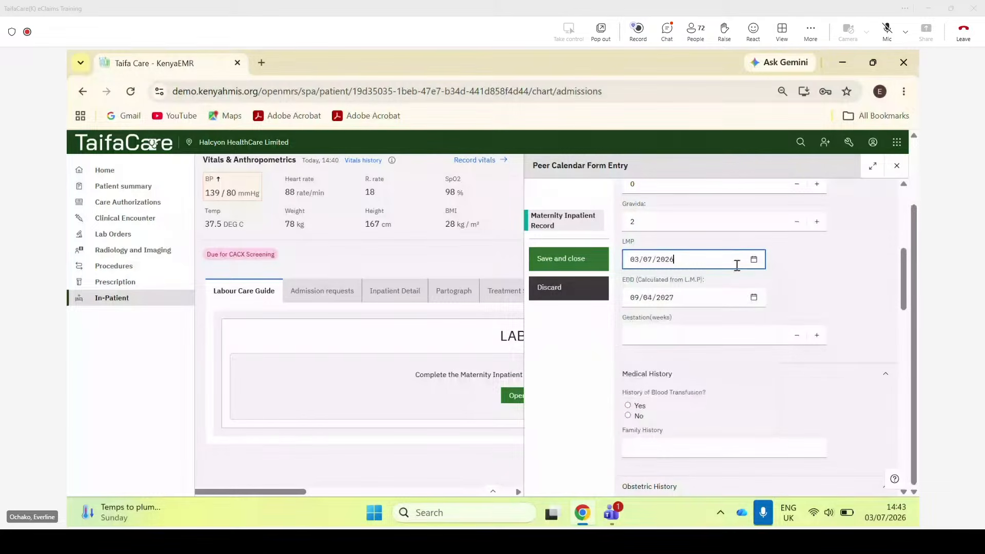
pyautogui.click(751, 259)
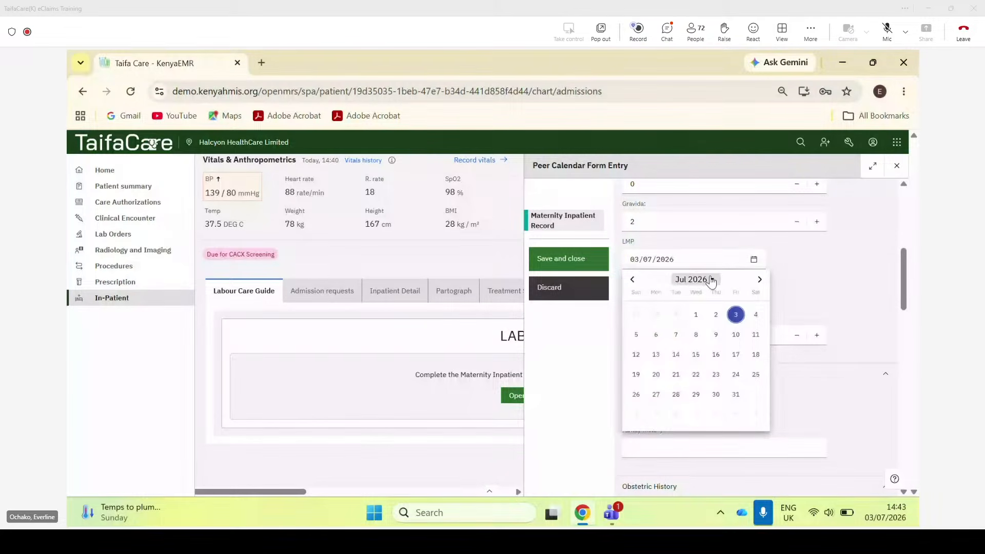
pyautogui.click(711, 281)
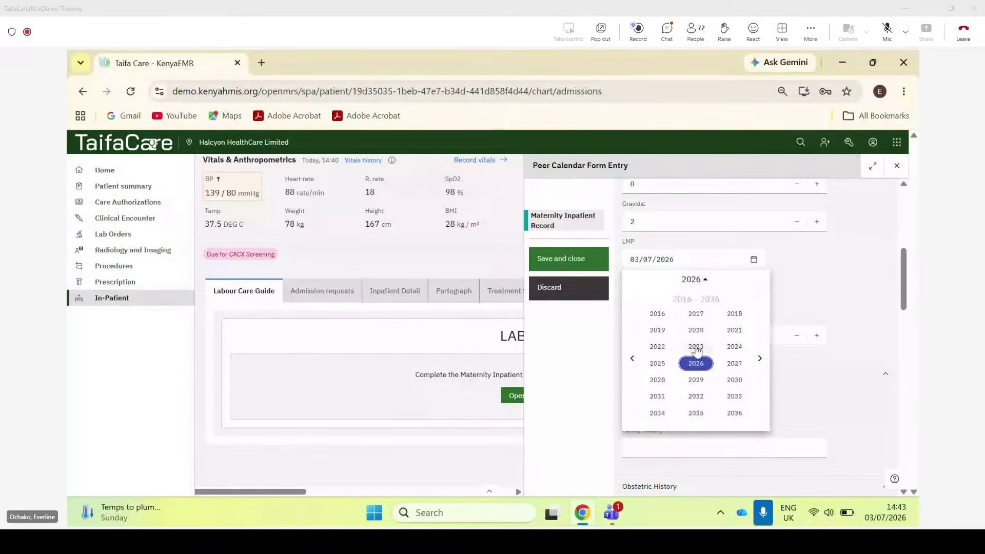
pyautogui.click(657, 364)
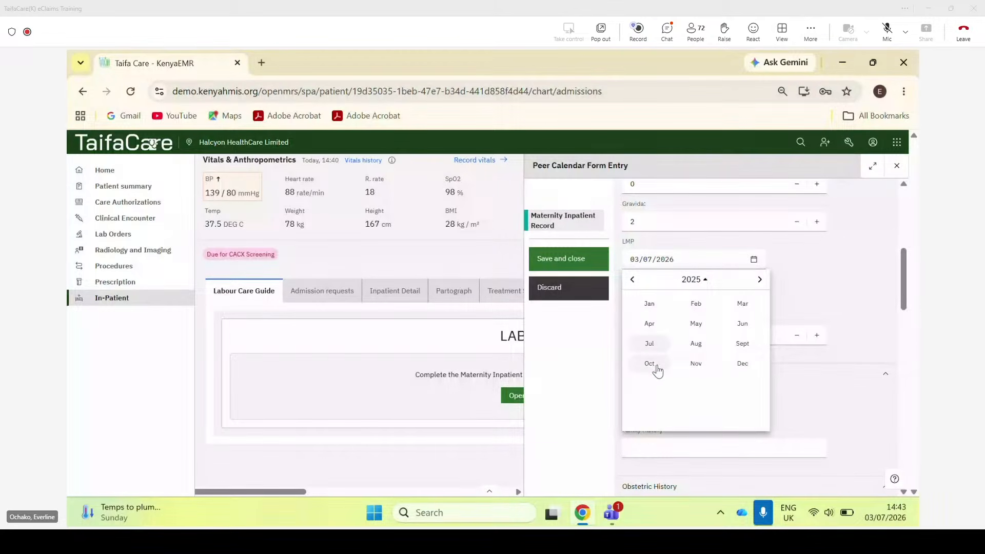
pyautogui.click(656, 366)
pyautogui.click(696, 355)
# Enter gestation 39 weeks, no blood transfusion history, and family history NA.
pyautogui.click(723, 340)
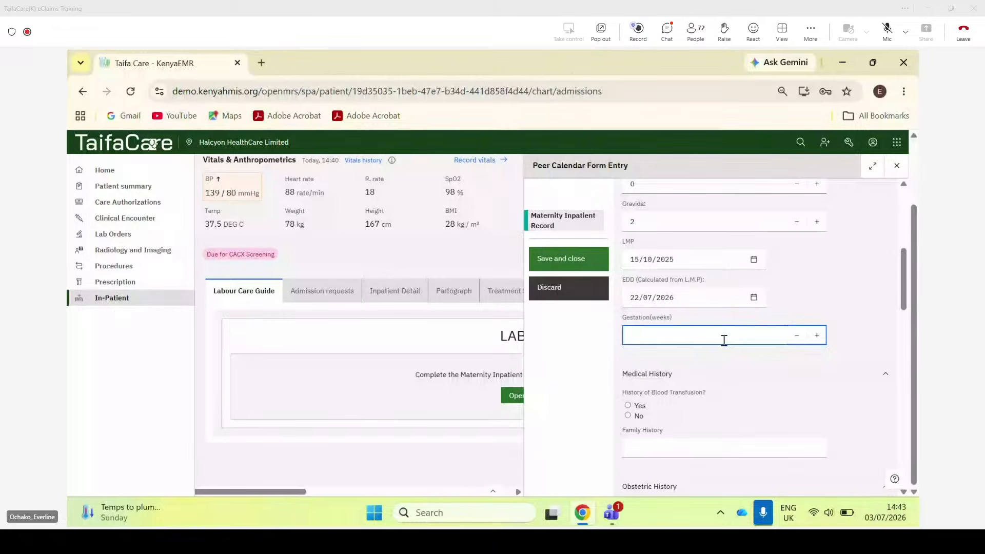
pyautogui.write('39')
pyautogui.click(638, 416)
pyautogui.click(660, 448)
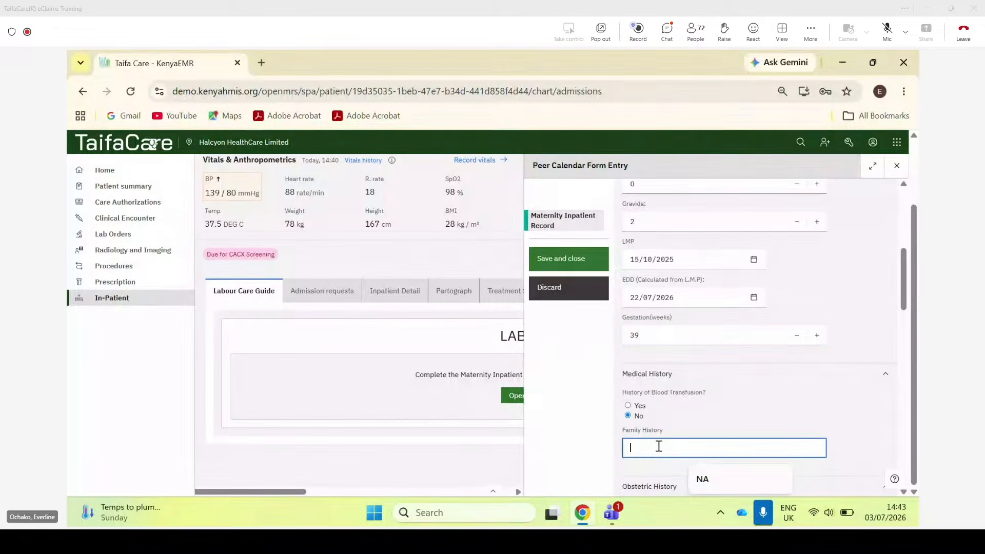
pyautogui.click(709, 484)
# Answer No to ANC profile done and to the antenatal consent question.
pyautogui.scroll(-4, 666, 359)
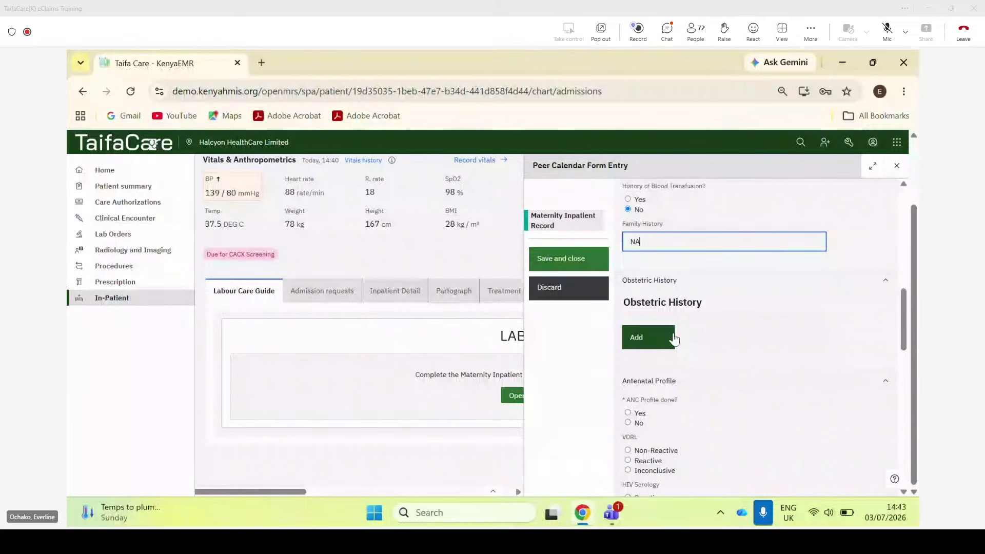
pyautogui.scroll(-3, 893, 341)
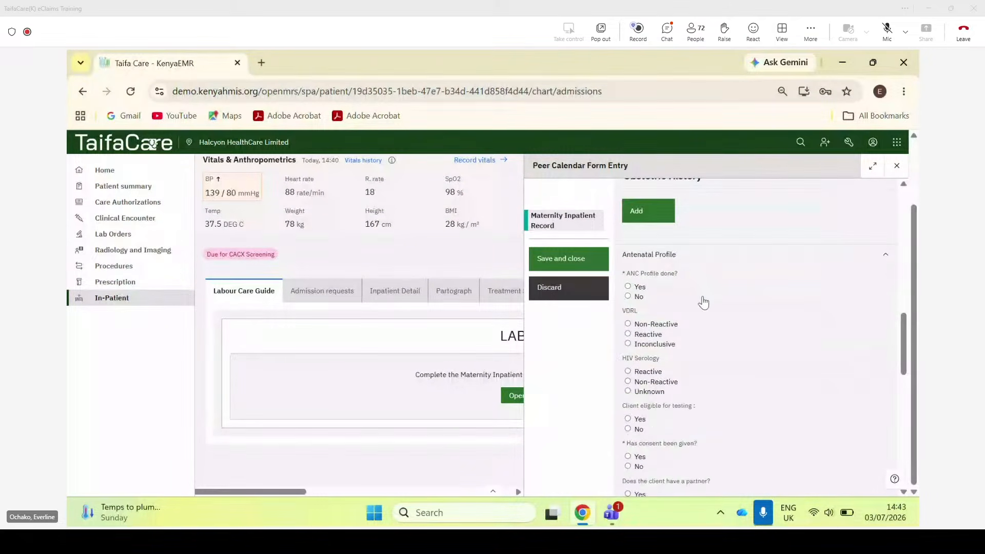
pyautogui.click(639, 296)
pyautogui.moveTo(901, 341); pyautogui.dragTo(900, 362)
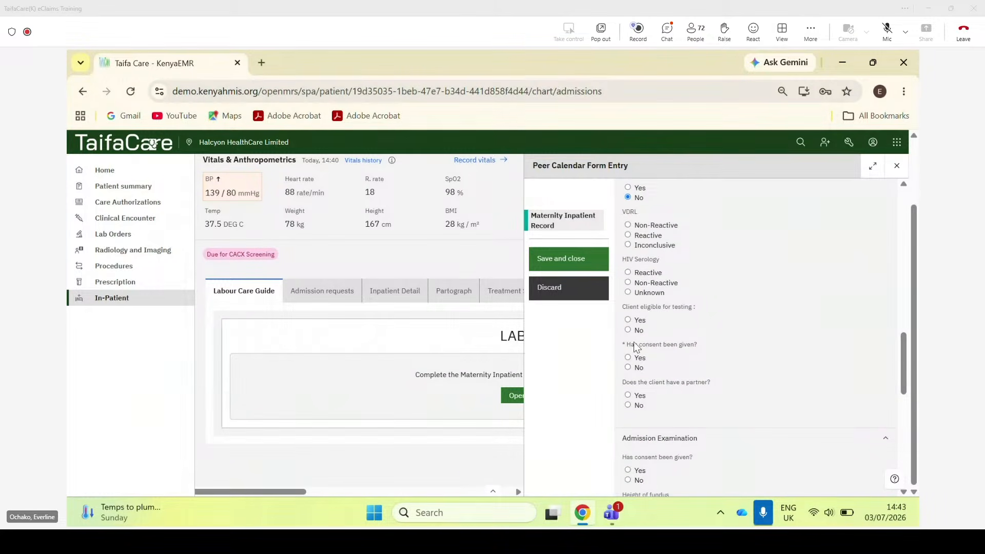
pyautogui.click(628, 367)
pyautogui.scroll(-2, 907, 395)
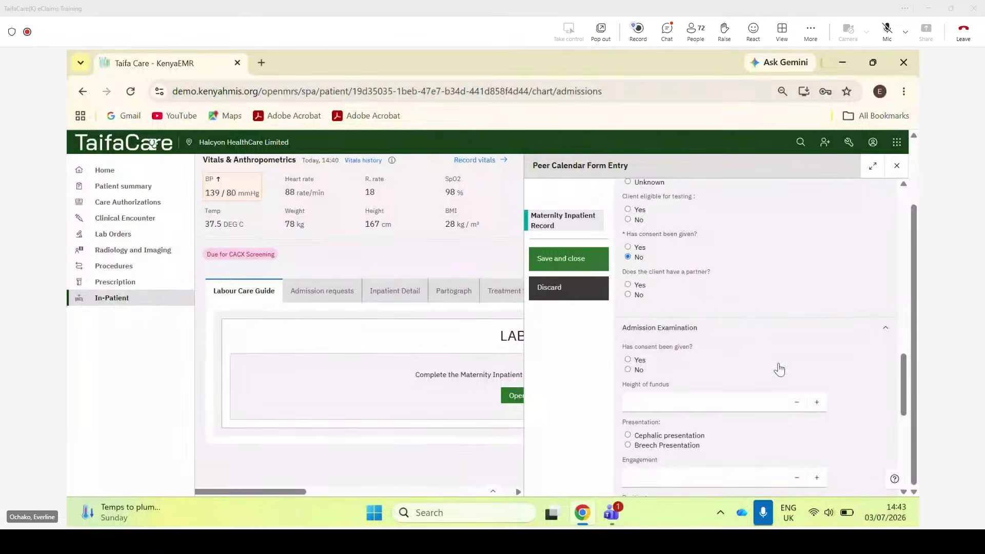
pyautogui.moveTo(906, 386); pyautogui.dragTo(907, 400)
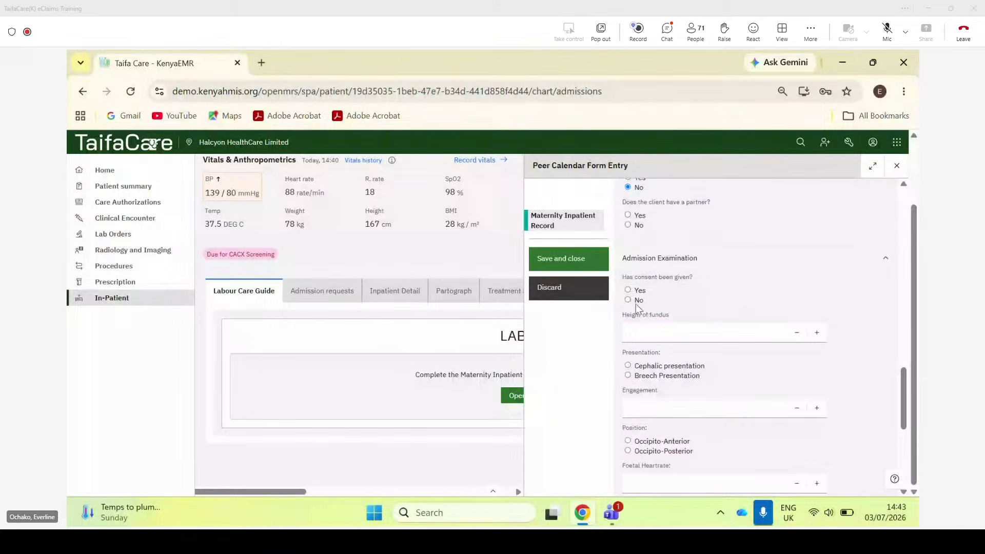
# Record admission exam consent Yes, fundus 39, cephalic, Occipito-Anterior, foetal heartrate 140, and submit.
pyautogui.click(628, 291)
pyautogui.click(723, 329)
pyautogui.write('39')
pyautogui.click(665, 367)
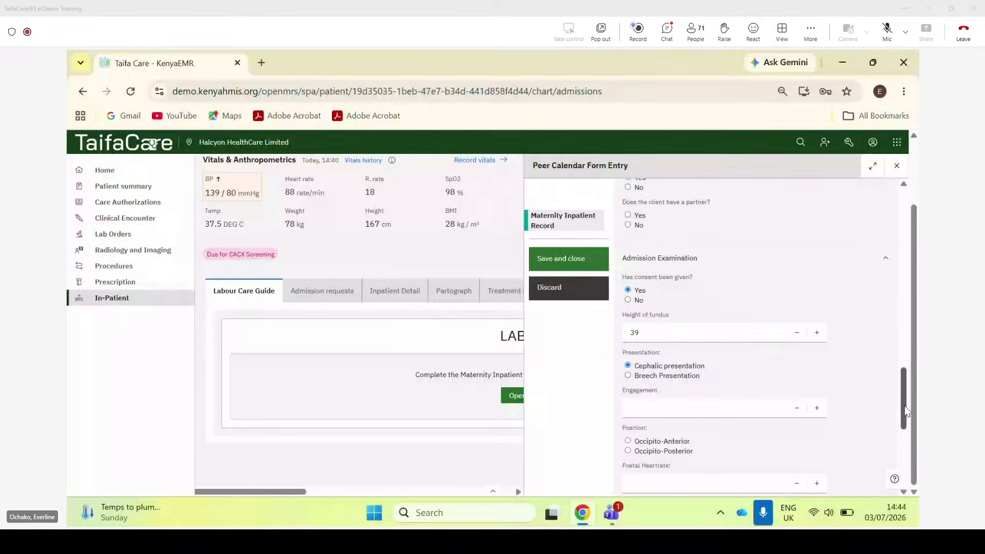
pyautogui.scroll(-2, 906, 411)
pyautogui.click(666, 341)
pyautogui.click(691, 386)
pyautogui.write('140')
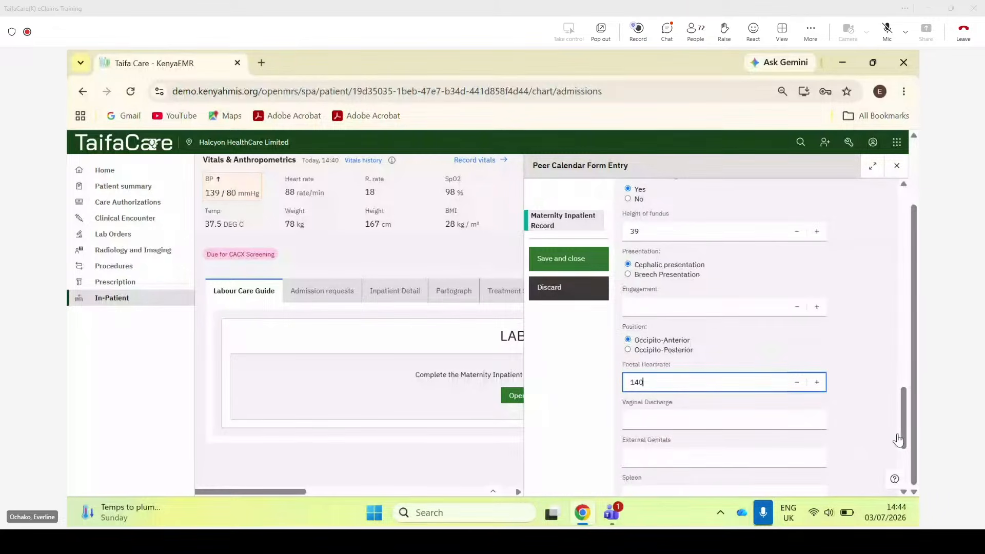
pyautogui.scroll(-3, 904, 434)
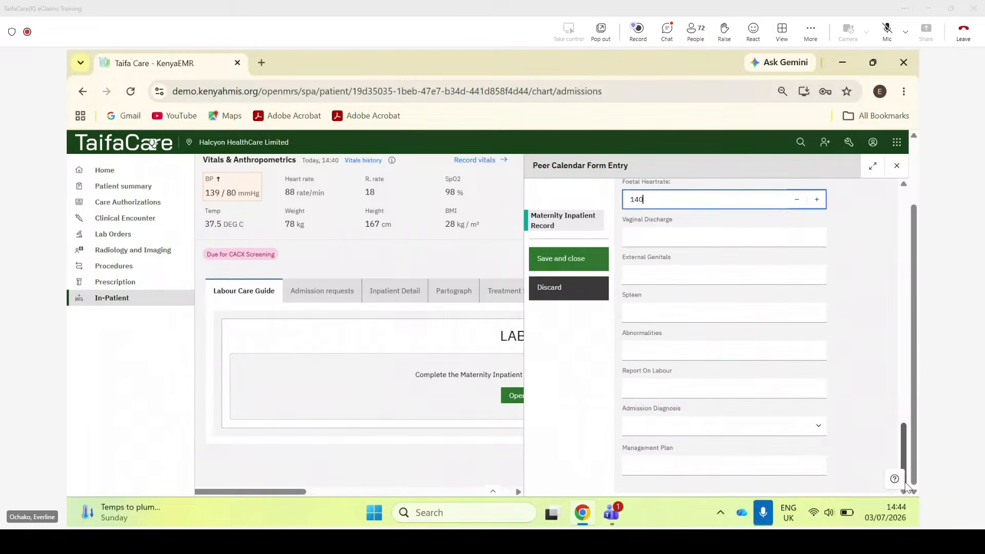
pyautogui.click(567, 263)
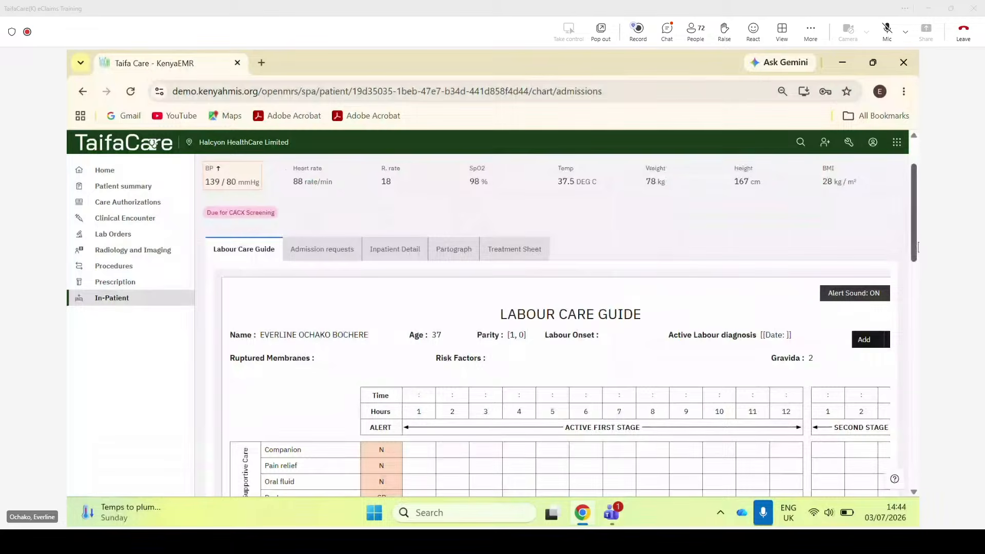
# Review the Labour Care Guide chart, then open Admission Details for the Active Labour diagnosis.
pyautogui.moveTo(914, 249); pyautogui.dragTo(913, 261)
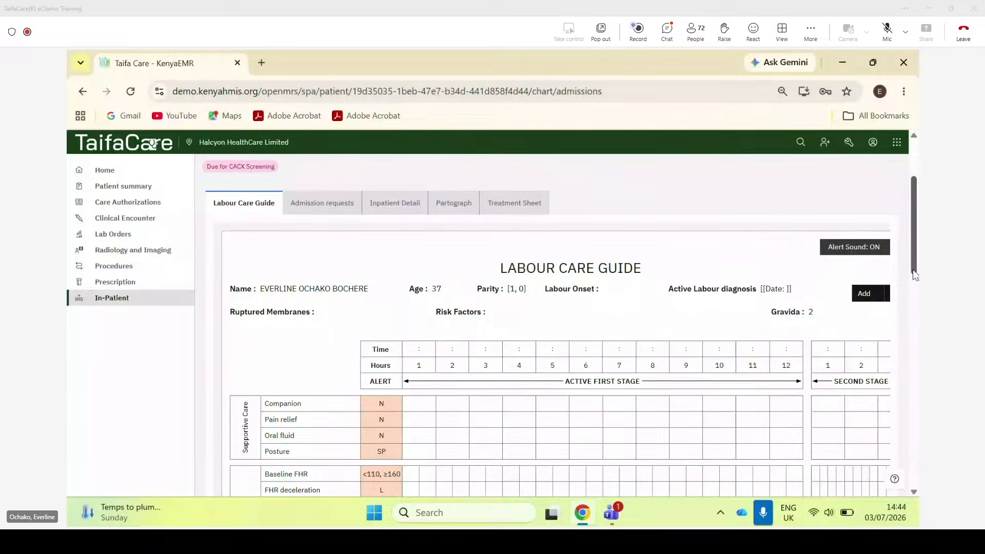
pyautogui.scroll(-3, 913, 301)
pyautogui.moveTo(913, 301); pyautogui.dragTo(905, 321)
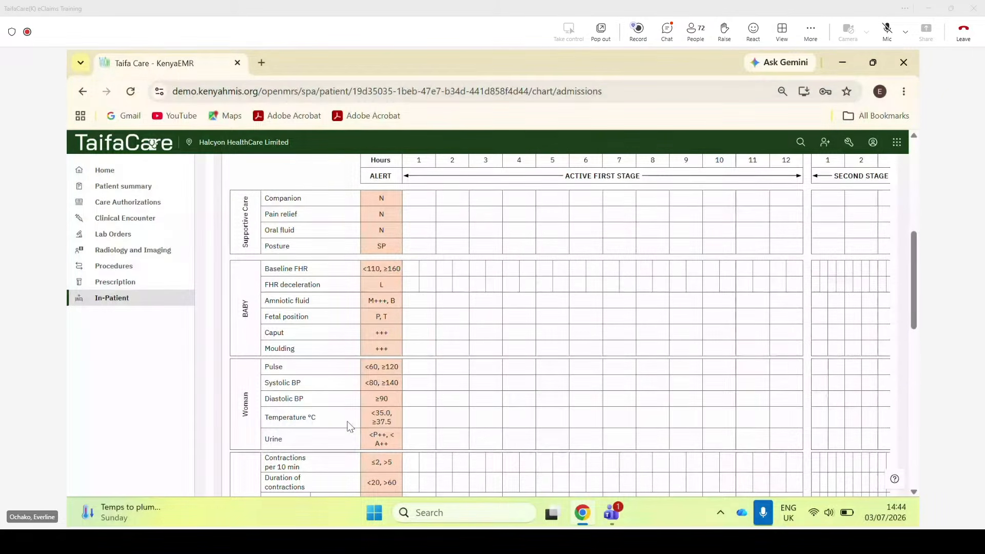
pyautogui.moveTo(916, 324); pyautogui.dragTo(907, 367)
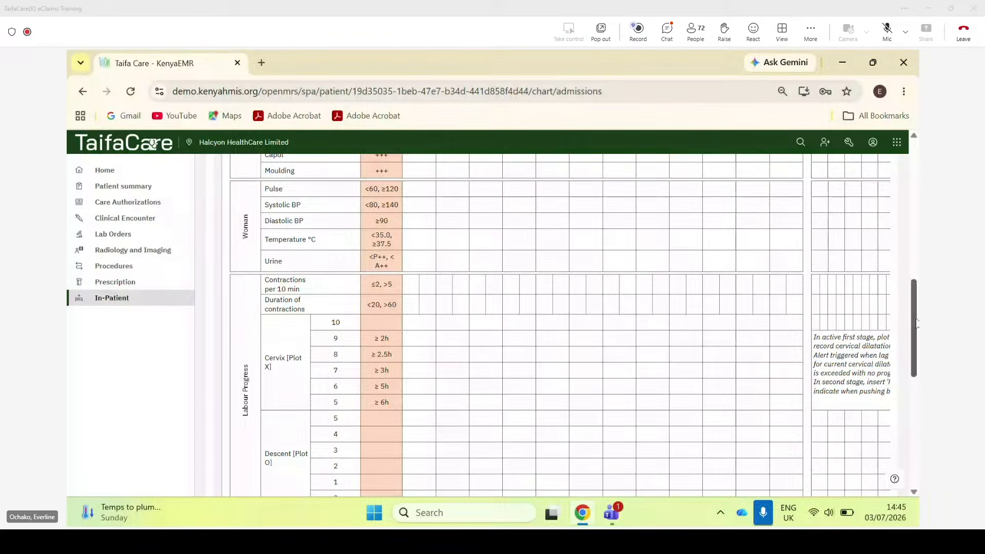
pyautogui.moveTo(917, 324); pyautogui.dragTo(903, 372)
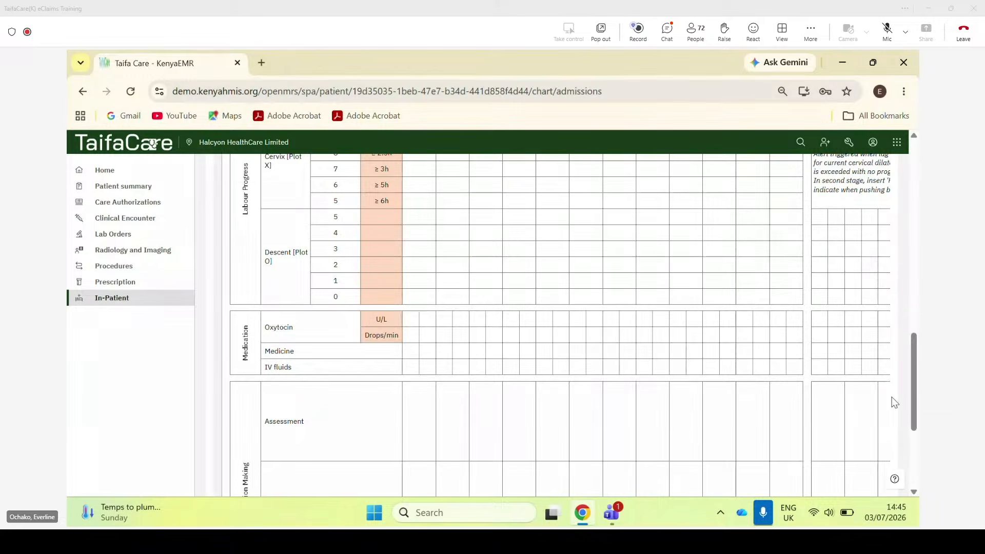
pyautogui.moveTo(914, 394); pyautogui.dragTo(910, 424)
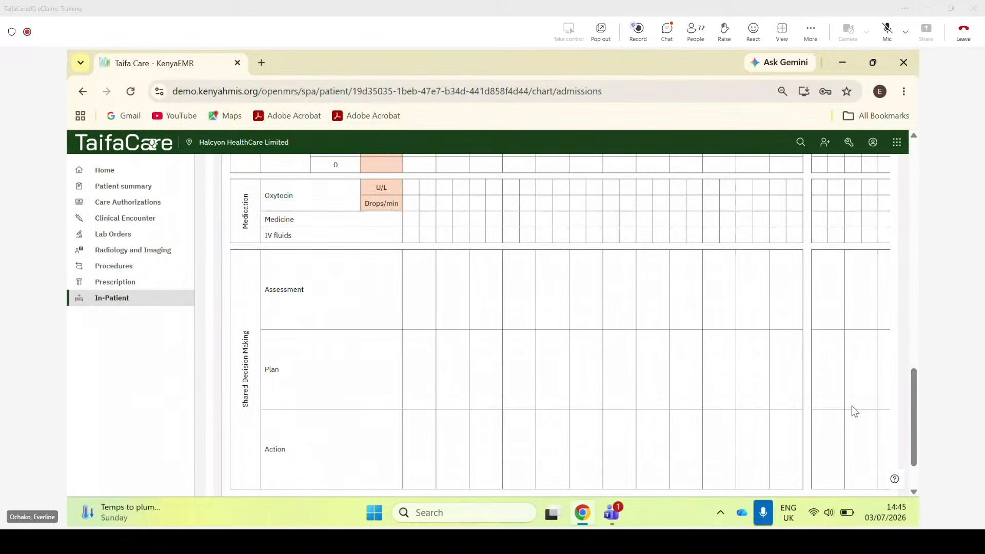
pyautogui.moveTo(914, 408); pyautogui.dragTo(918, 225)
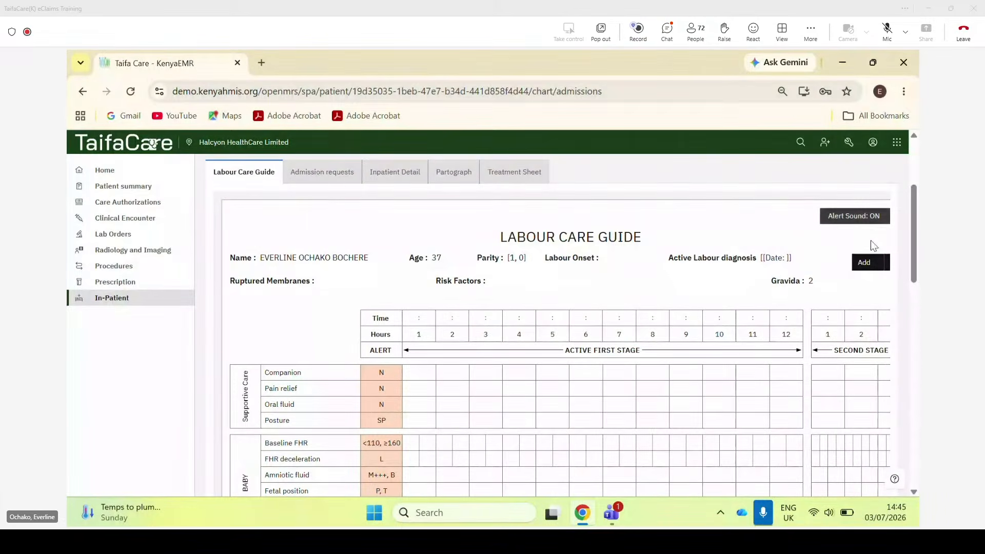
pyautogui.click(866, 260)
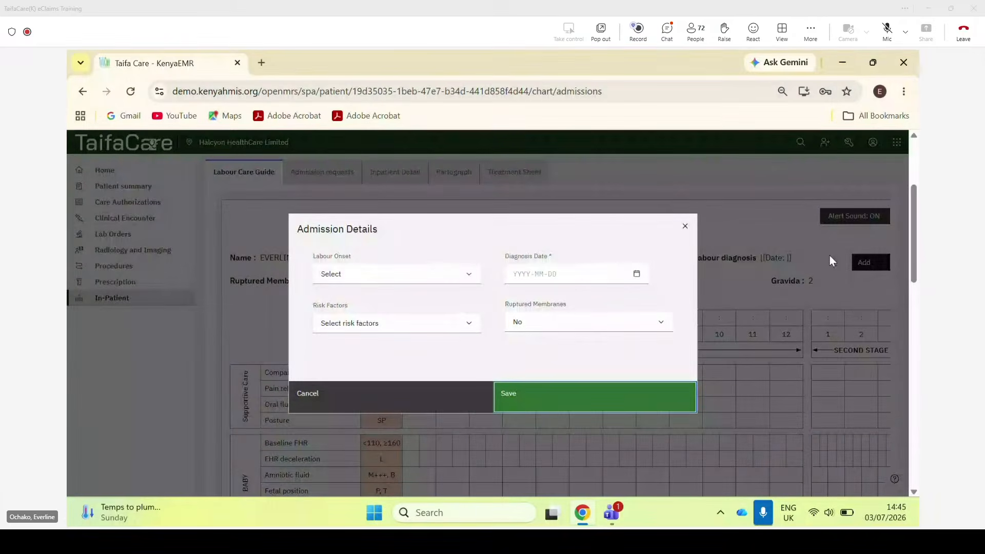
# Set Spontaneous labour onset, diagnosis date 2026-07-03, and risk factor Chronic hypertension.
pyautogui.click(422, 277)
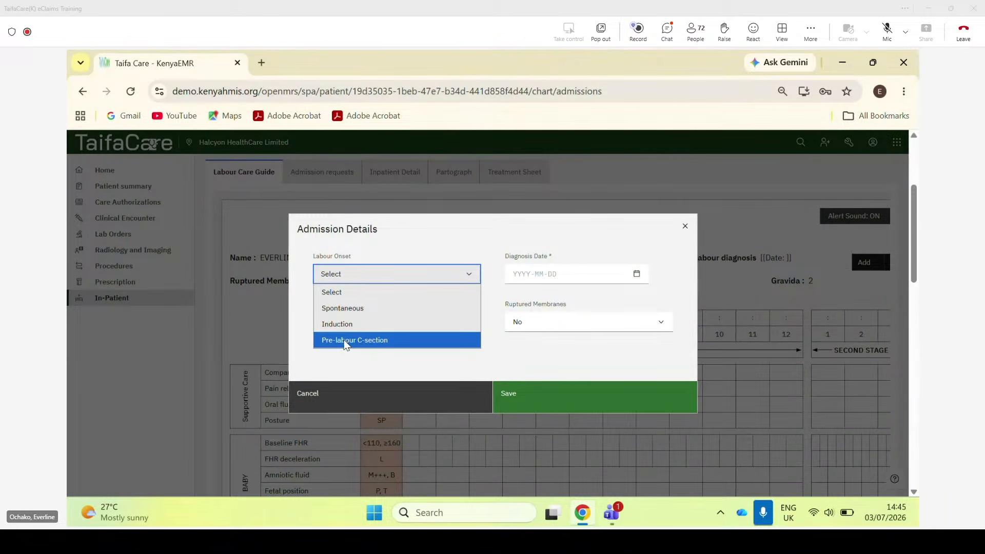
pyautogui.click(355, 312)
pyautogui.click(533, 276)
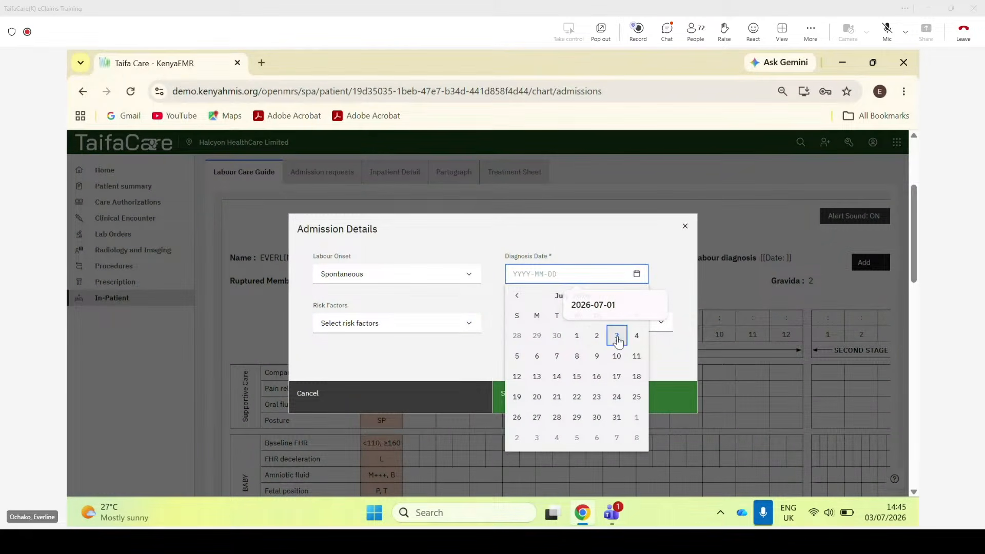
pyautogui.click(617, 335)
pyautogui.click(468, 324)
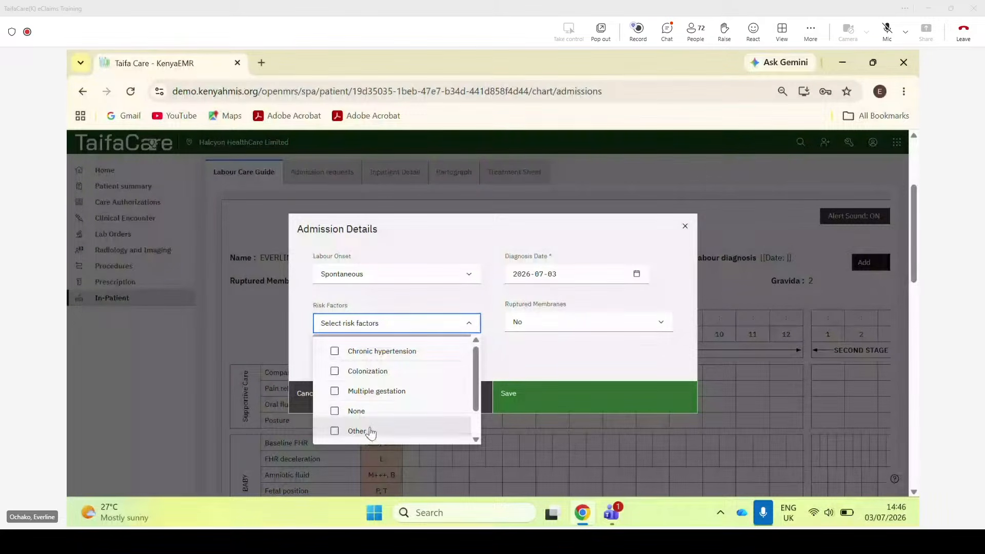
pyautogui.click(356, 412)
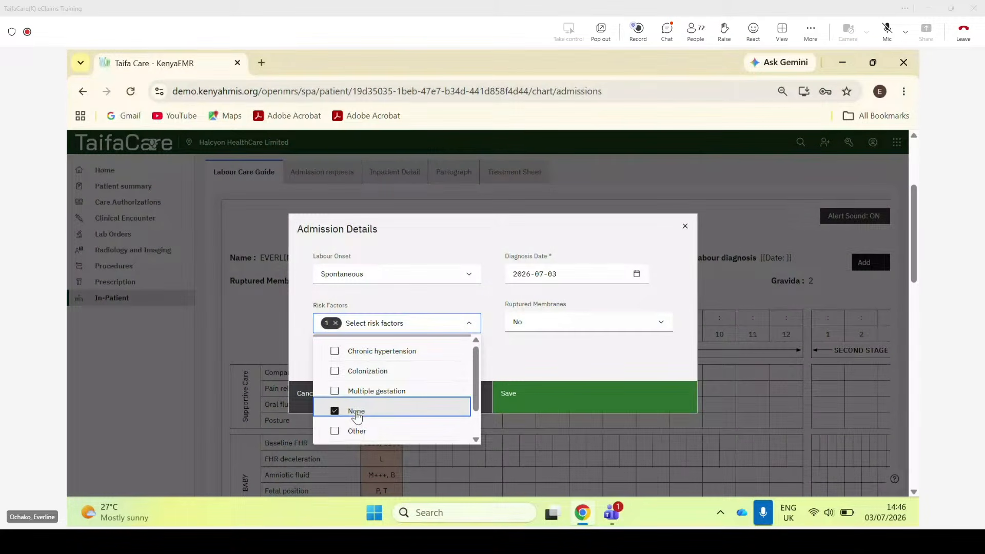
pyautogui.click(371, 354)
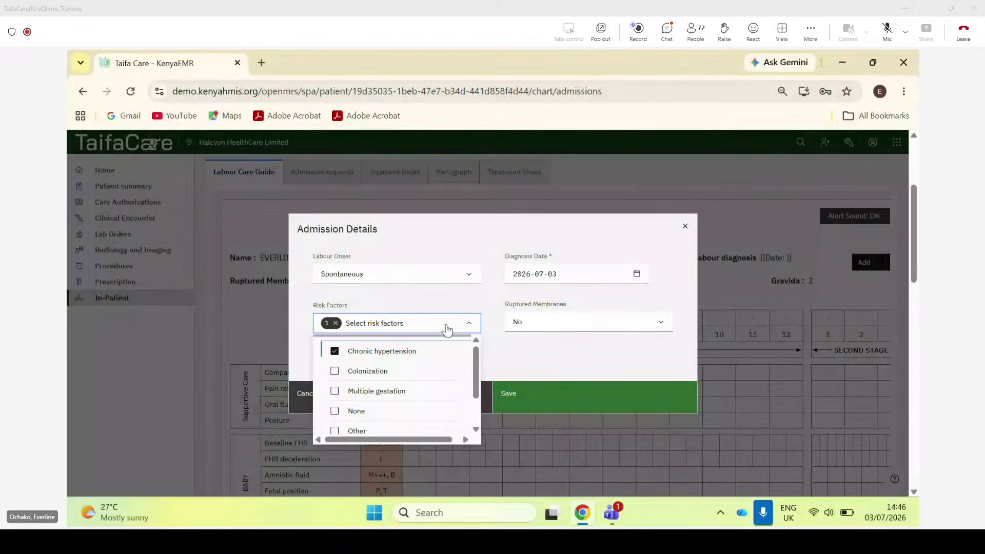
# Record ruptured membranes Yes with rupture date and hour 11, and save the admission details.
pyautogui.click(544, 331)
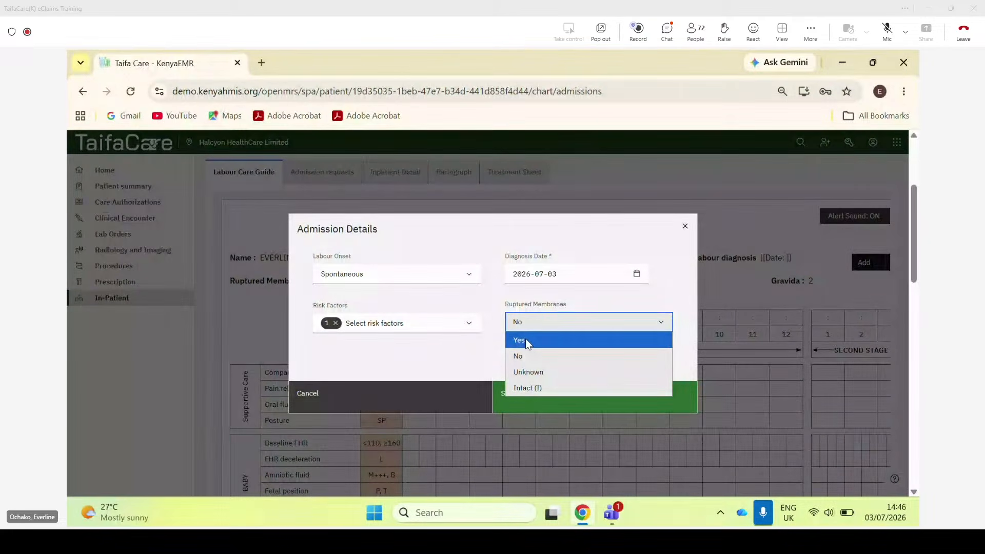
pyautogui.click(525, 339)
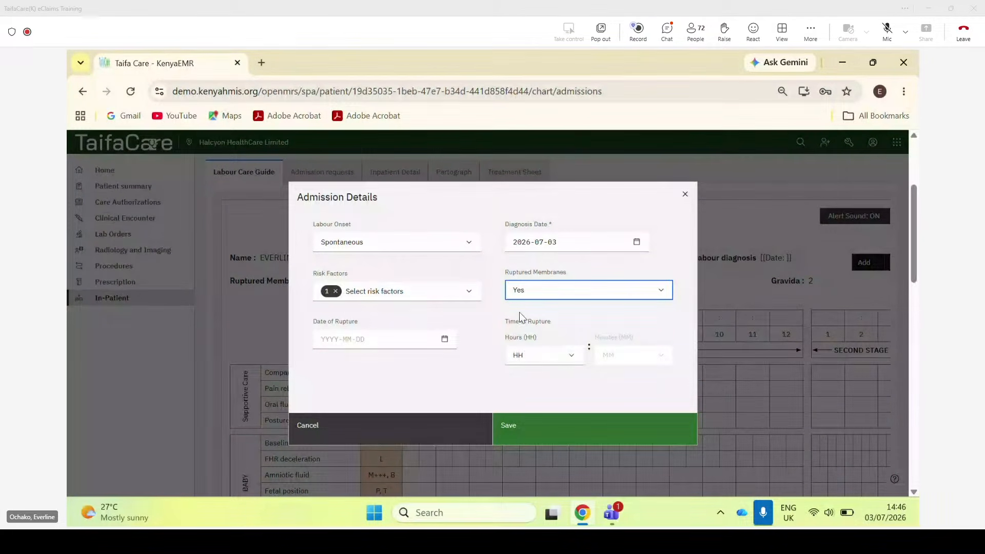
pyautogui.click(382, 340)
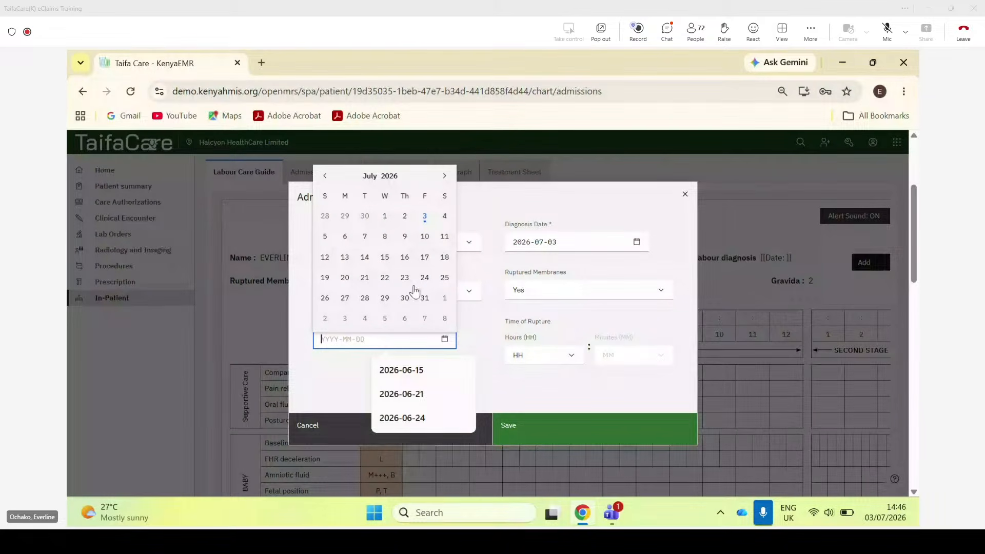
pyautogui.click(425, 215)
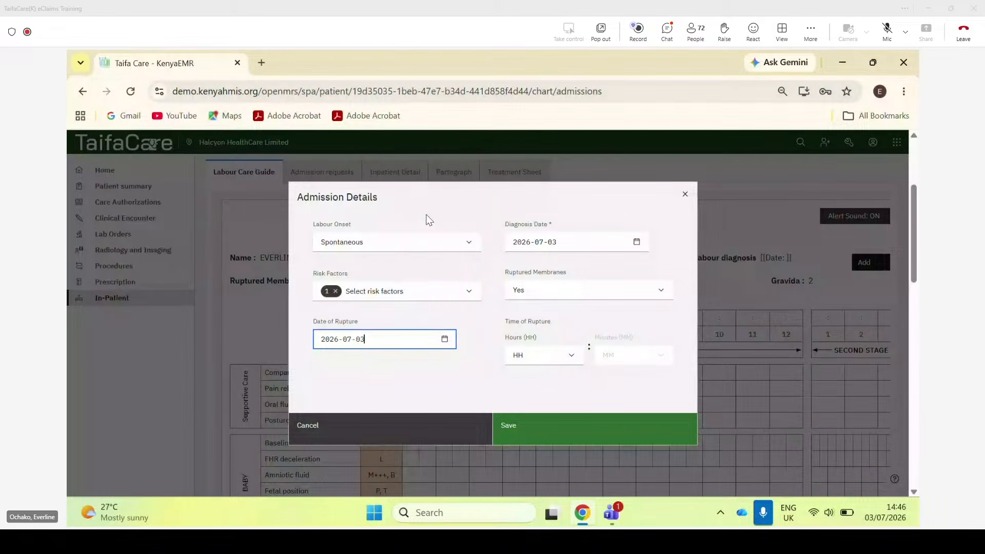
pyautogui.click(528, 358)
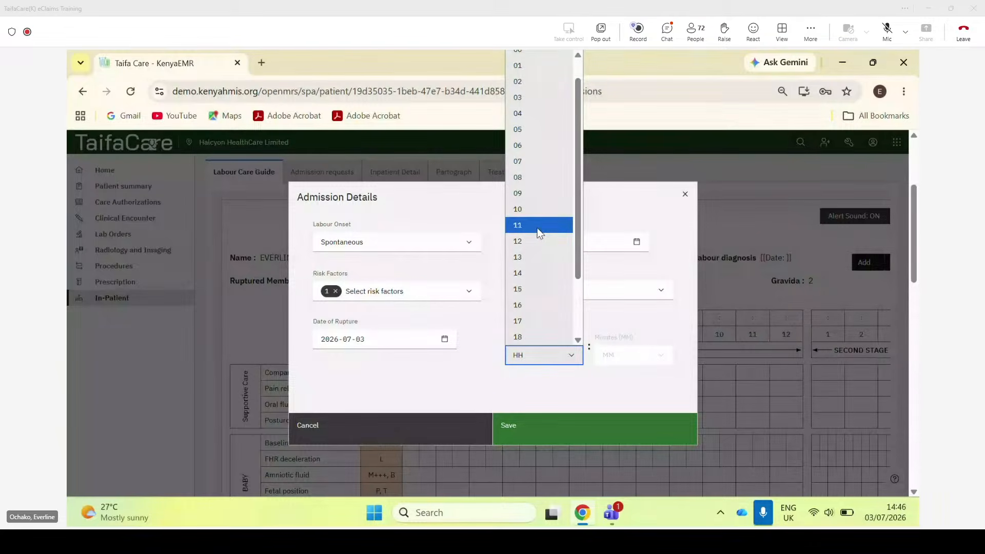
pyautogui.click(540, 234)
pyautogui.click(546, 426)
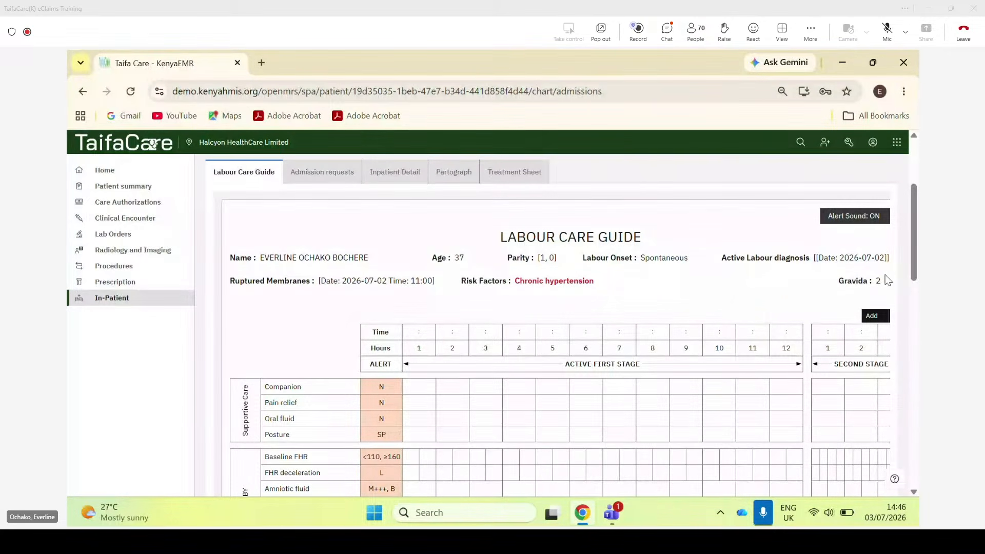
# Add a 14:46 time column to the Labour Care Guide chart.
pyautogui.scroll(-1, 914, 275)
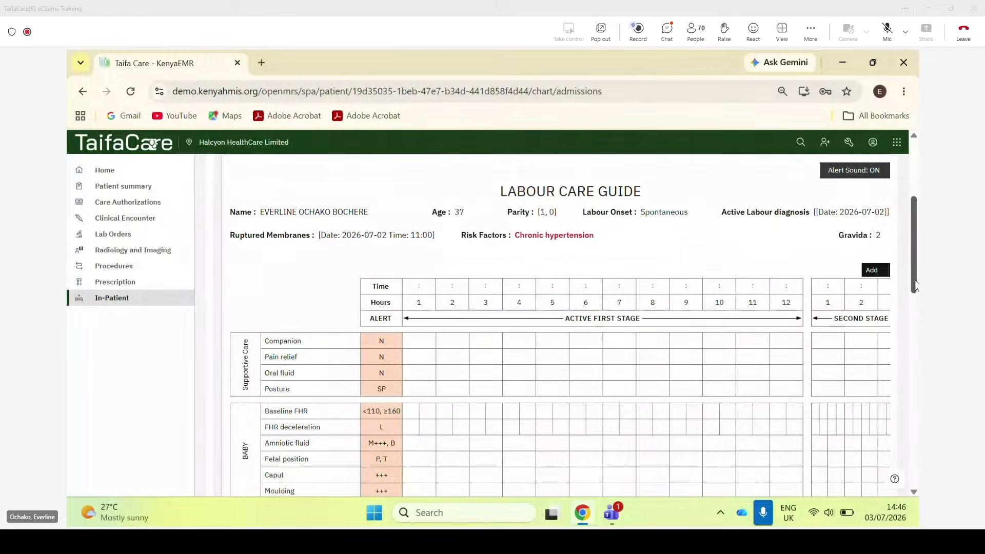
pyautogui.click(871, 272)
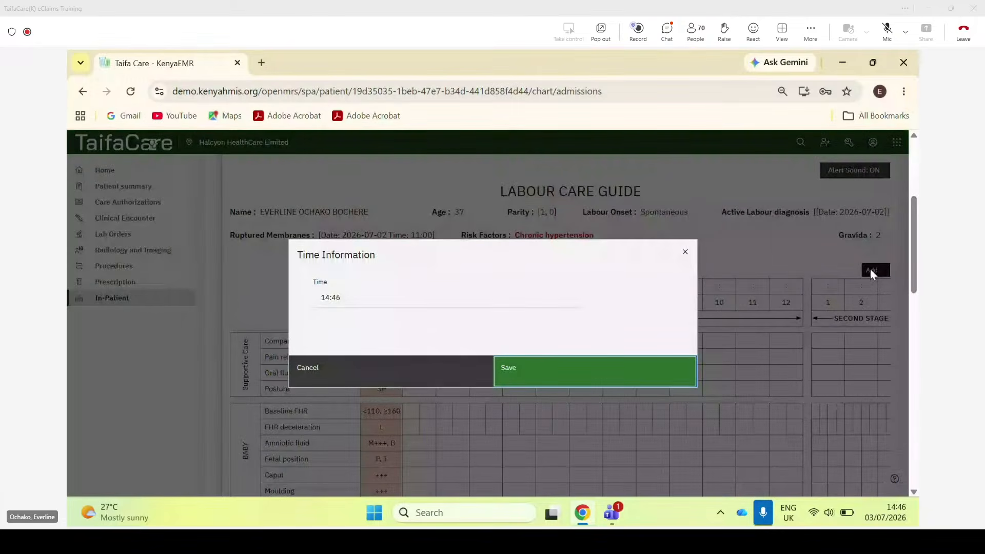
pyautogui.click(505, 375)
# Chart supportive care: Companion No, Pain Relief Yes, Oral Fluid No, Posture Supine.
pyautogui.moveTo(912, 260); pyautogui.dragTo(911, 278)
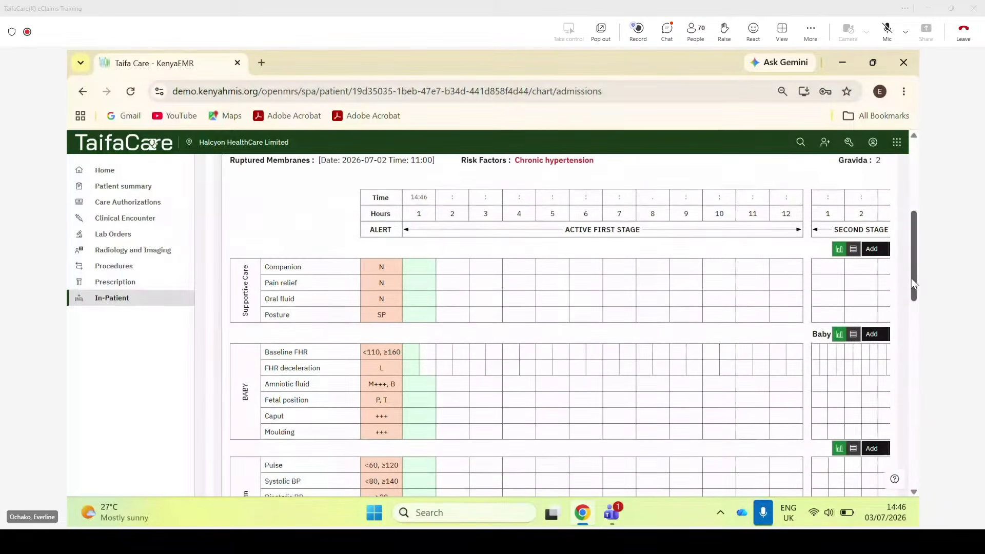
pyautogui.click(871, 250)
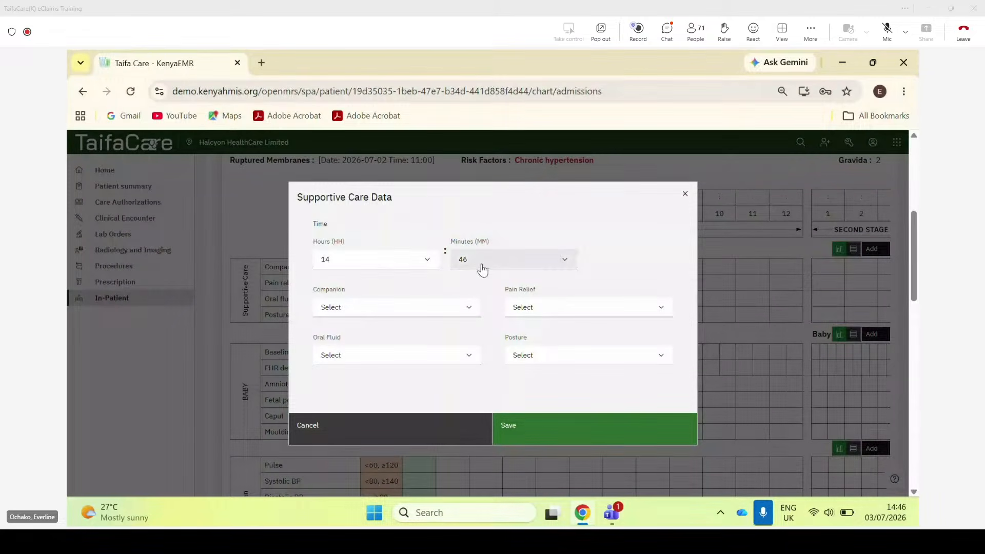
pyautogui.click(413, 307)
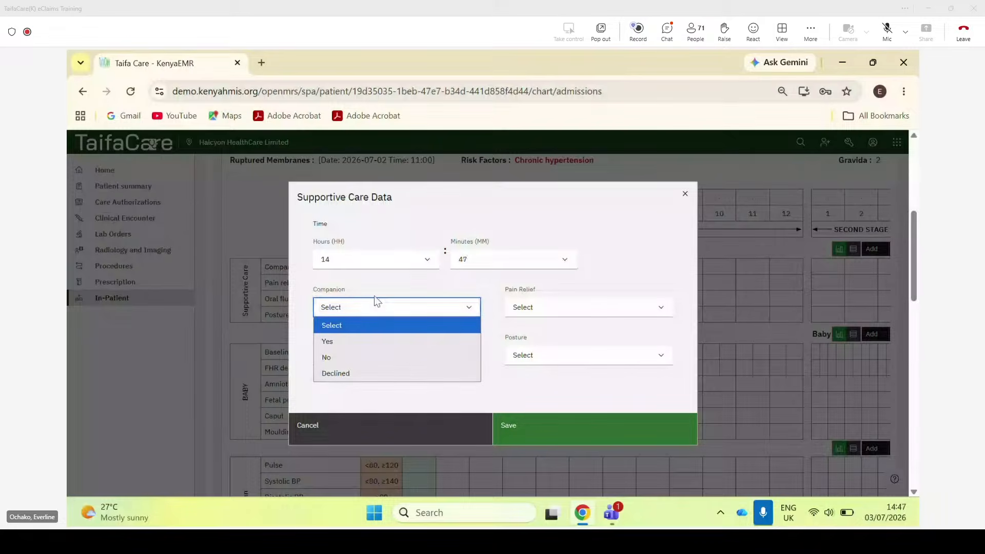
pyautogui.click(351, 362)
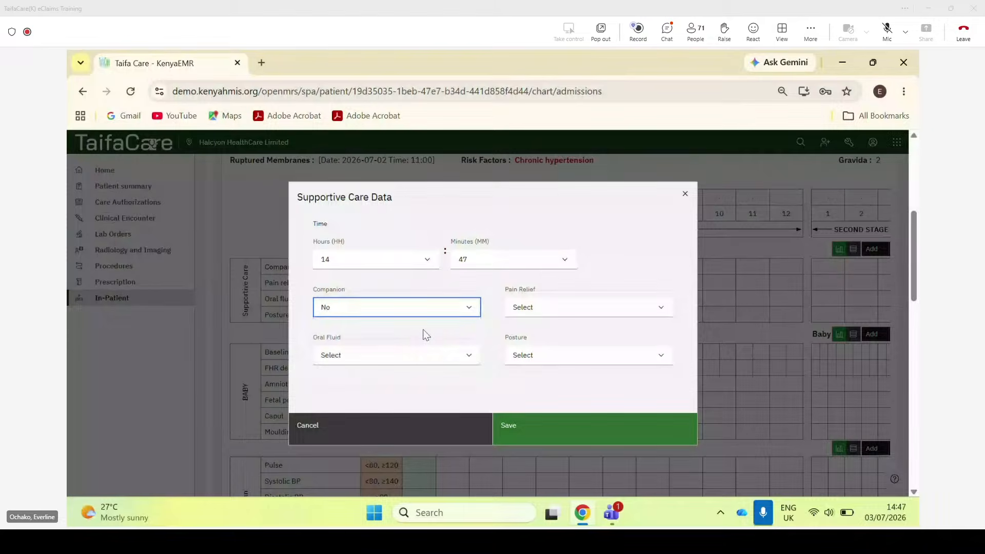
pyautogui.click(528, 307)
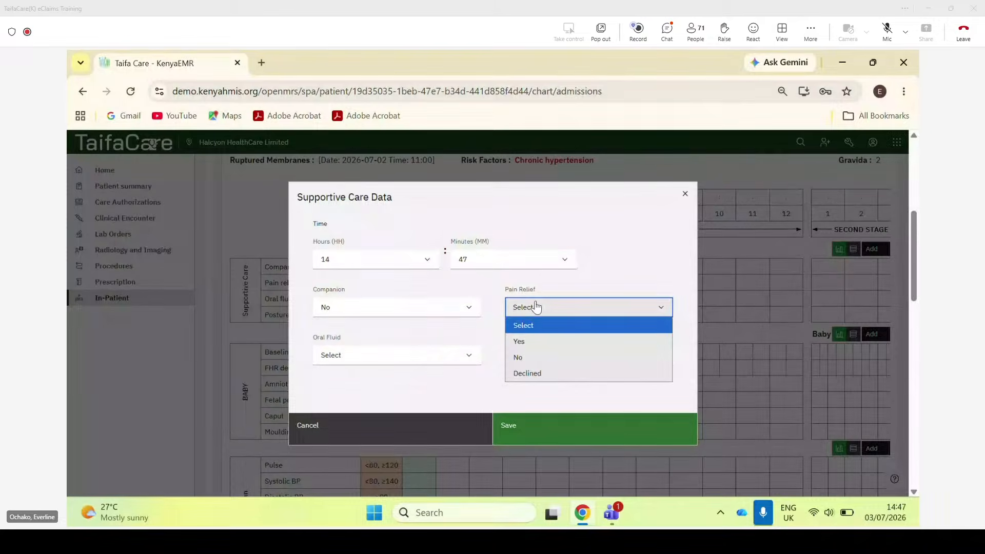
pyautogui.click(529, 340)
pyautogui.click(442, 354)
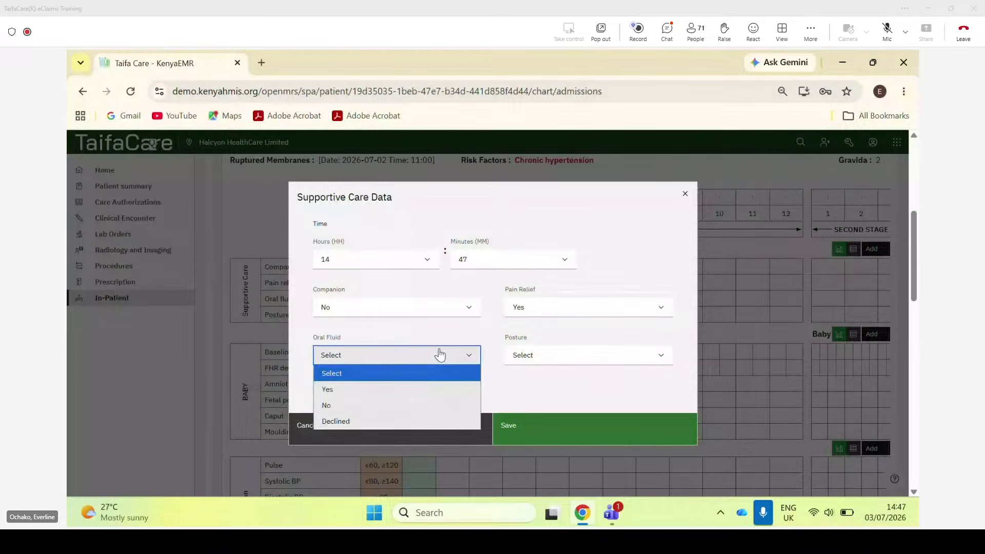
pyautogui.click(360, 406)
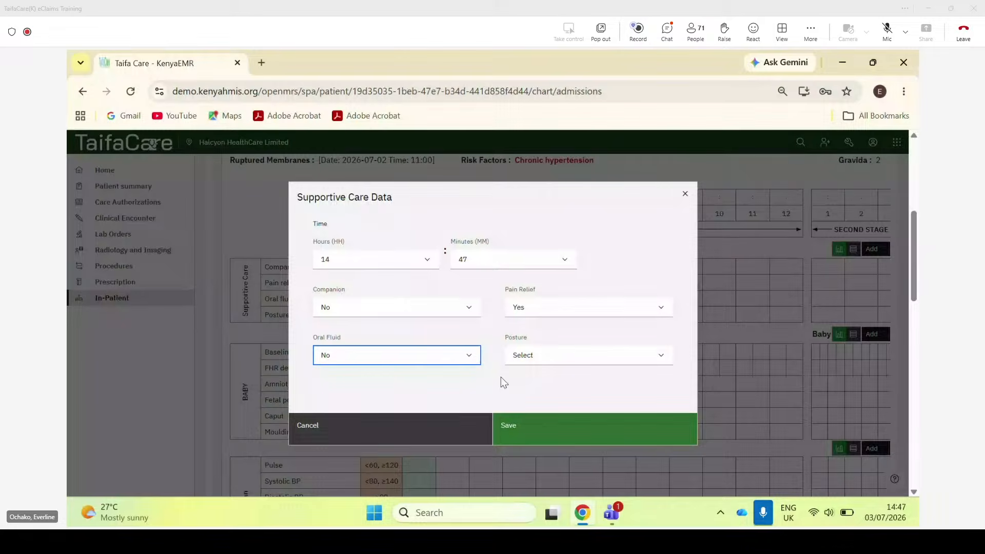
pyautogui.click(539, 368)
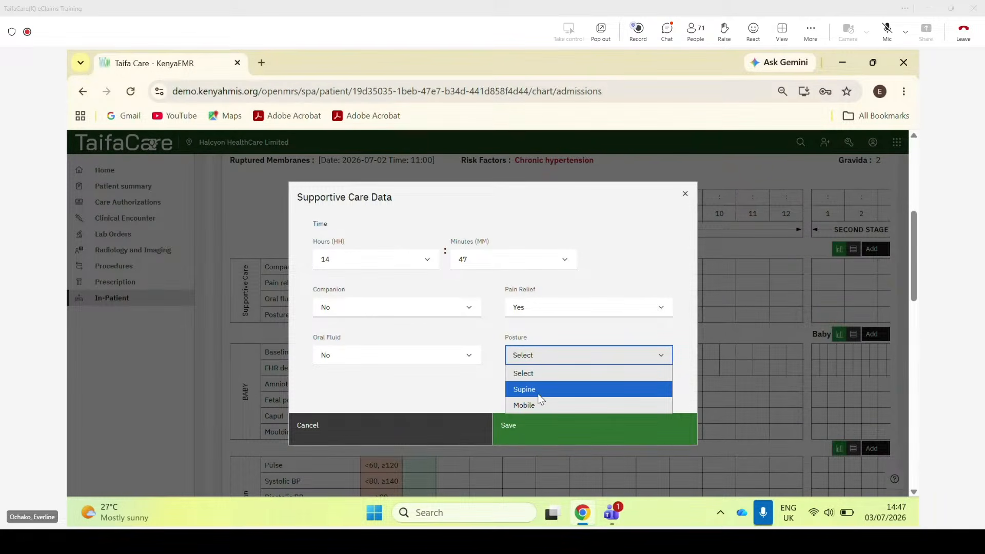
pyautogui.click(536, 390)
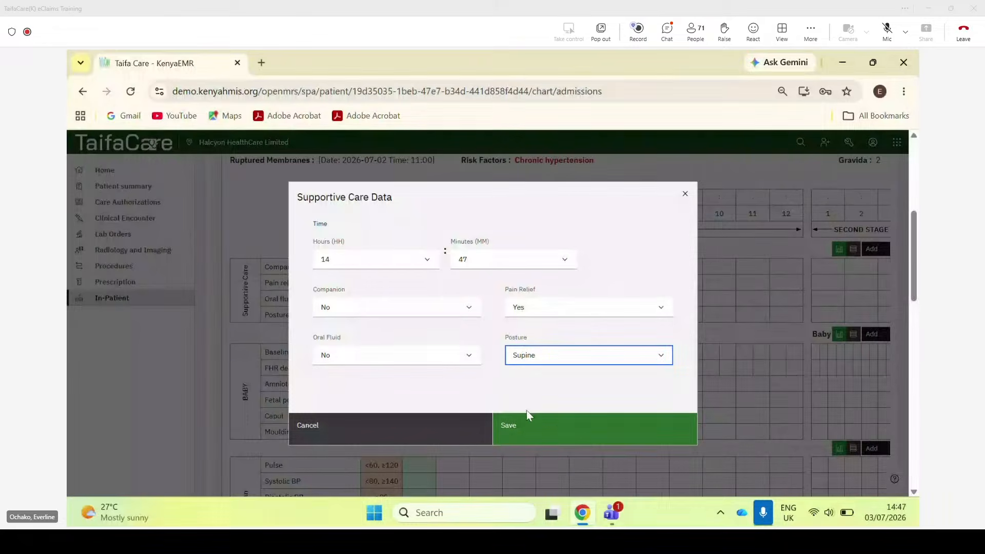
pyautogui.click(522, 429)
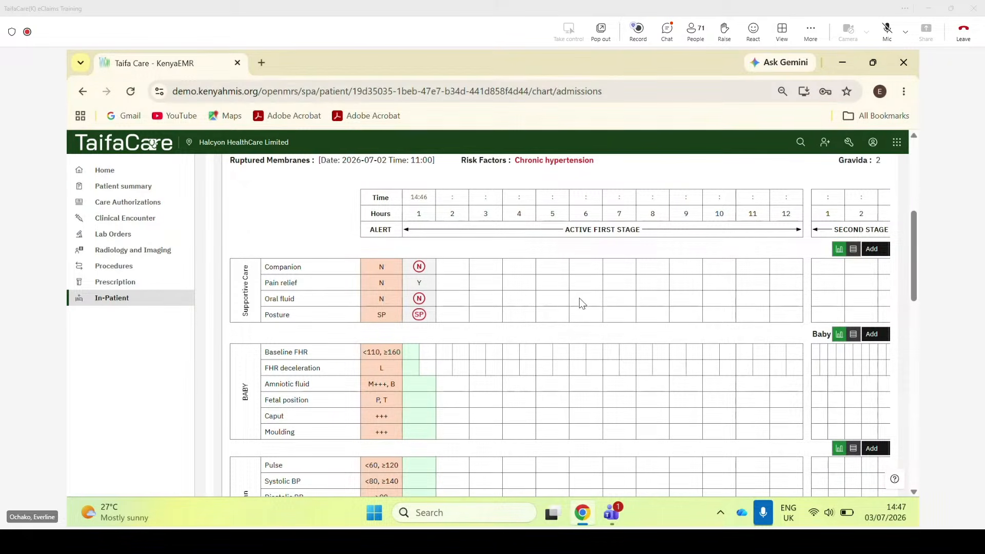
# Enter baby observations: baseline FHR 140, late decelerations and clear (C) amniotic fluid.
pyautogui.click(873, 336)
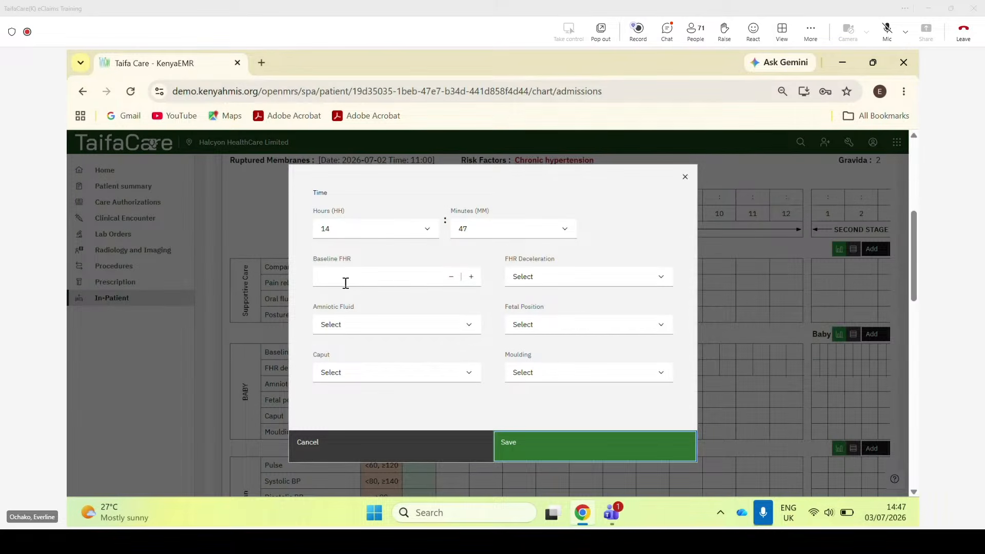
pyautogui.click(378, 277)
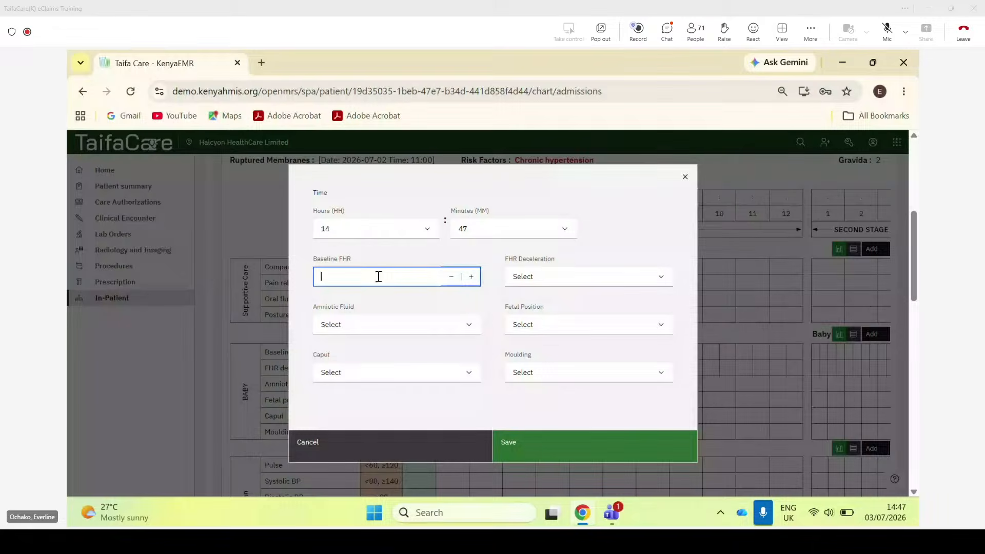
pyautogui.write('1')
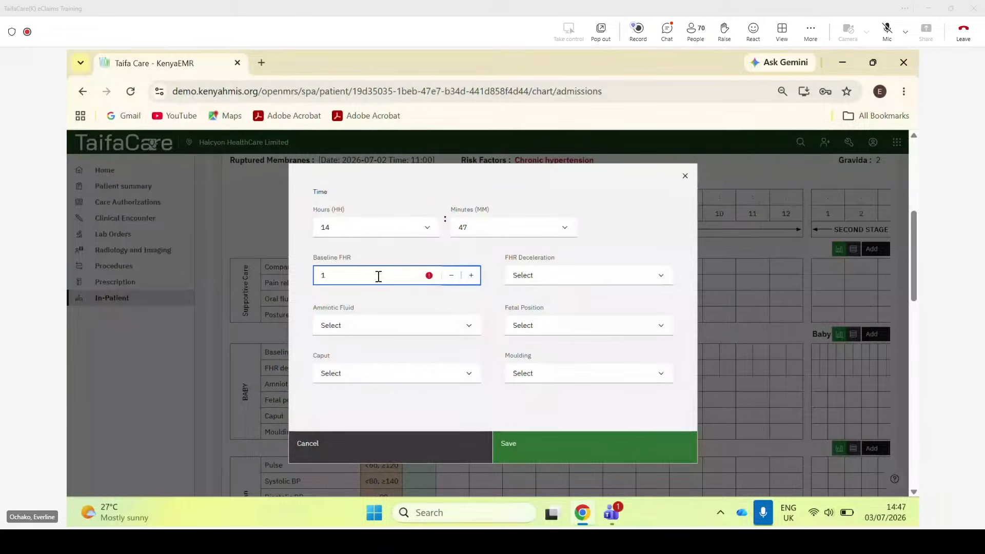
pyautogui.write('40')
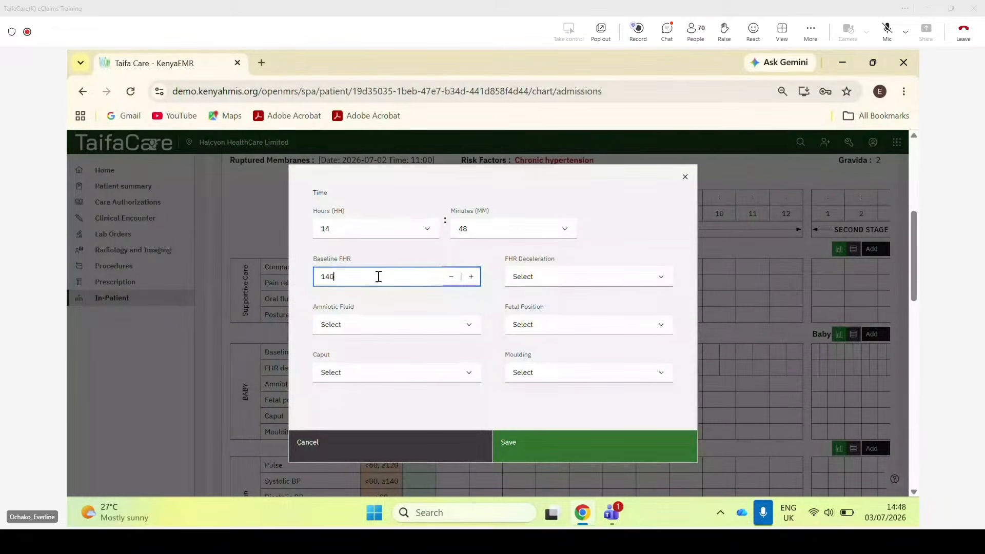
pyautogui.click(555, 276)
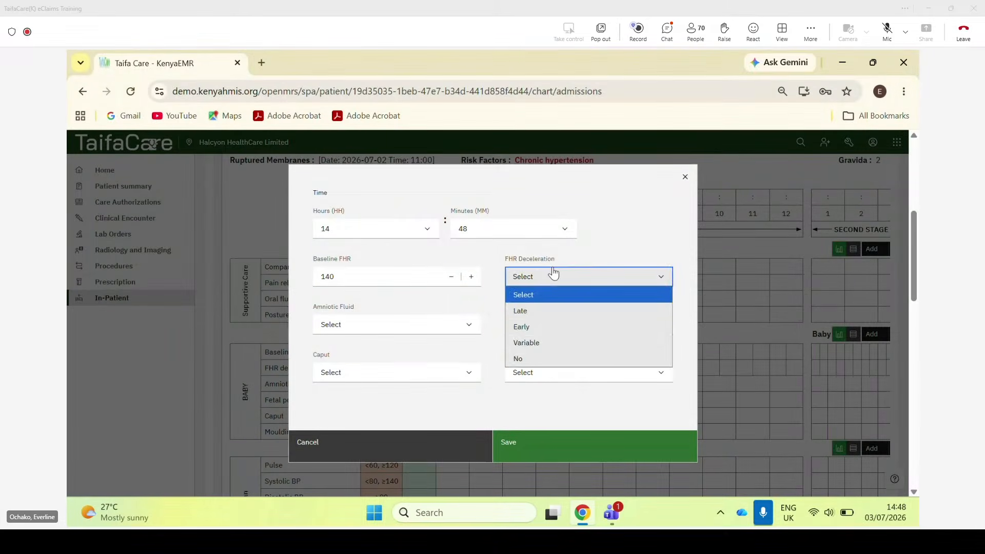
pyautogui.click(540, 311)
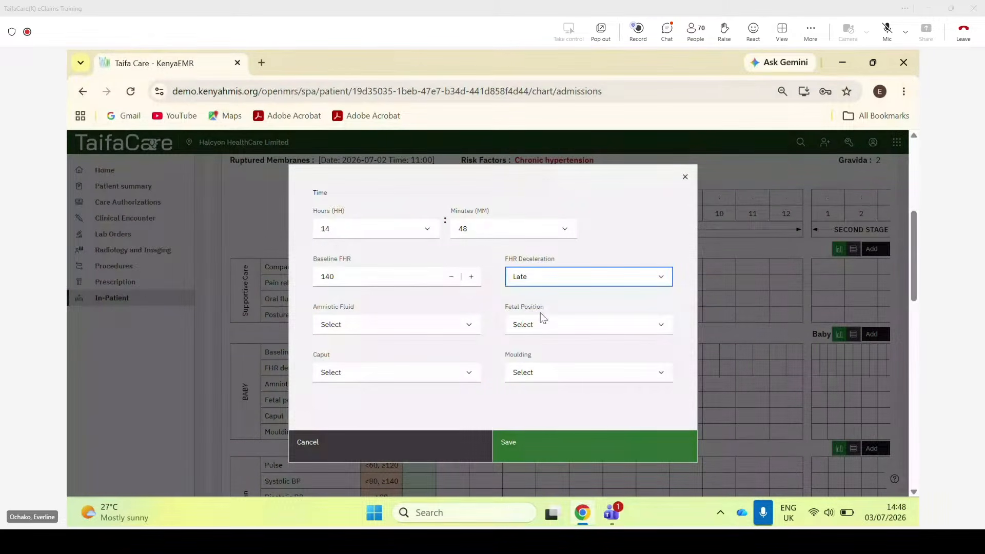
pyautogui.click(424, 324)
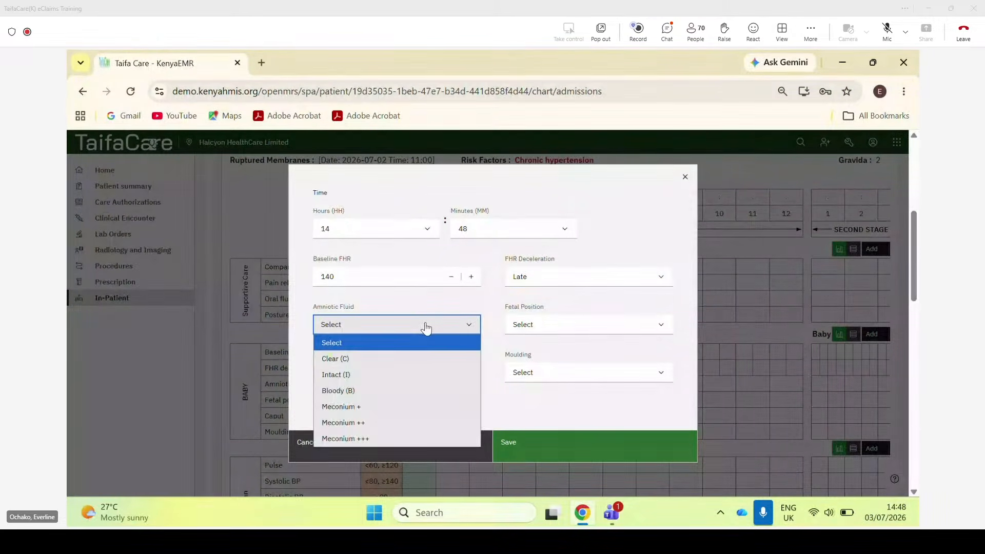
pyautogui.click(379, 359)
# Record anterior (A) fetal position, caput + and moulding +++, then save the baby observations.
pyautogui.click(521, 328)
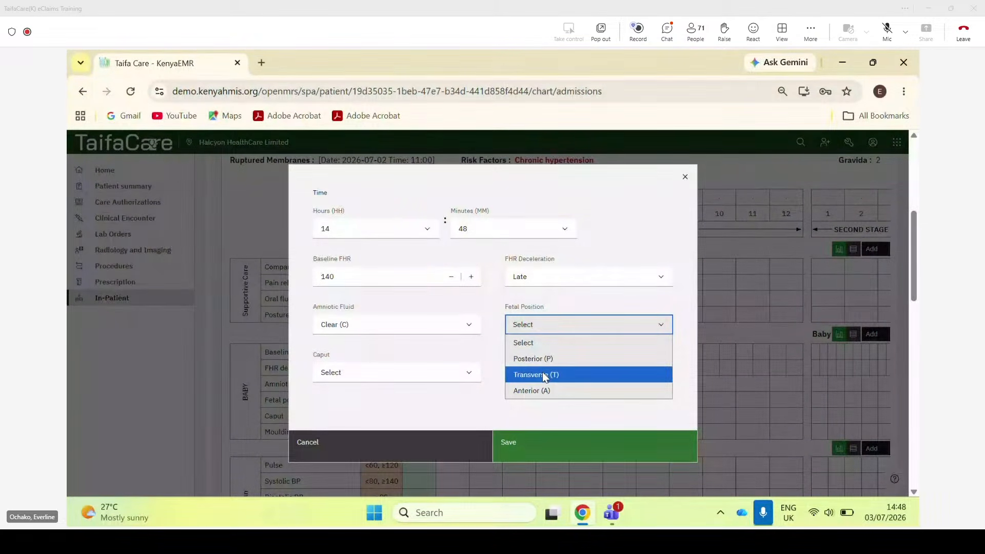
pyautogui.click(534, 389)
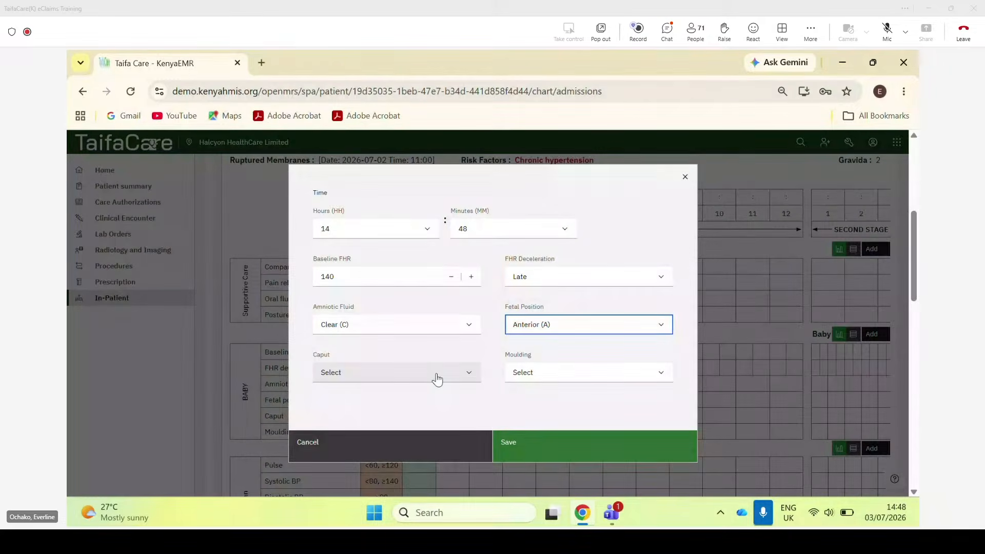
pyautogui.click(437, 380)
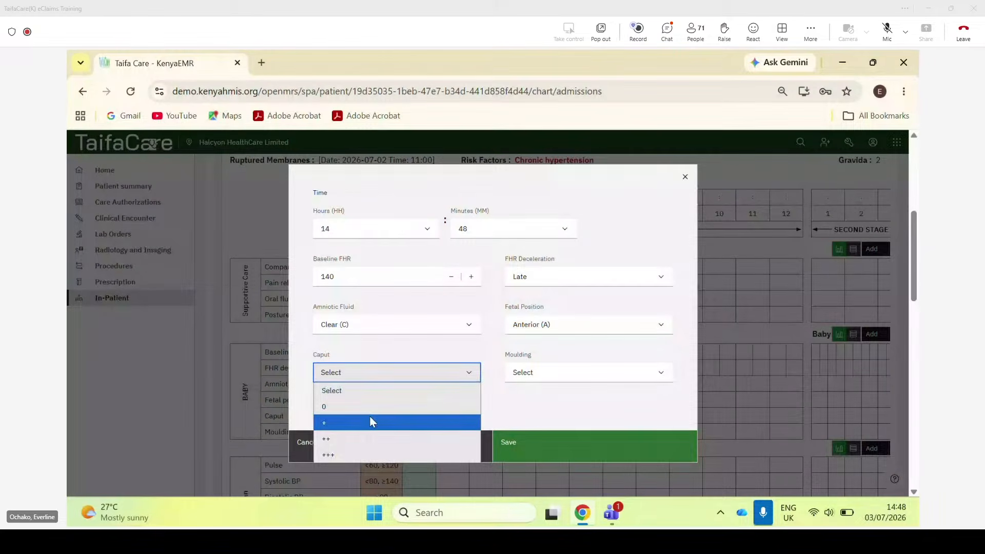
pyautogui.click(370, 418)
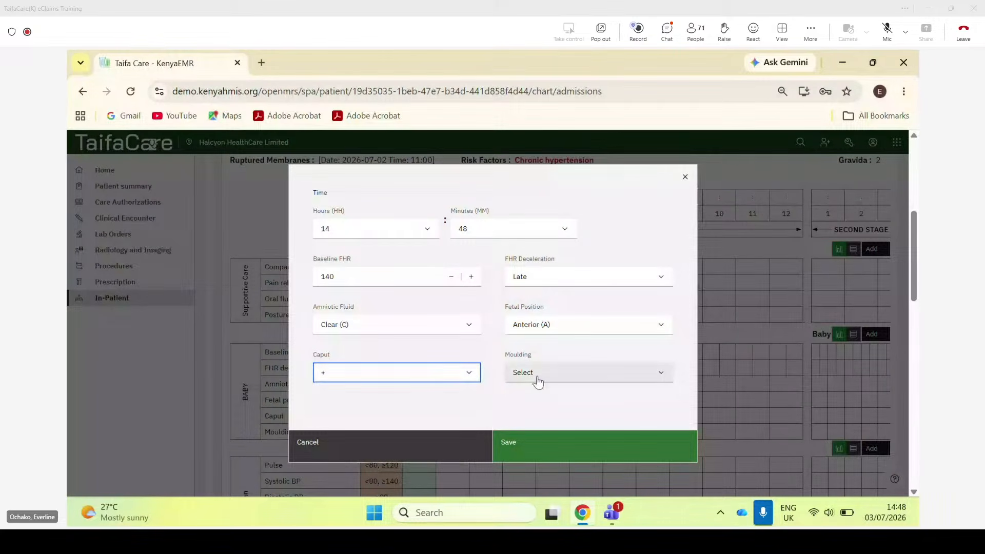
pyautogui.click(536, 379)
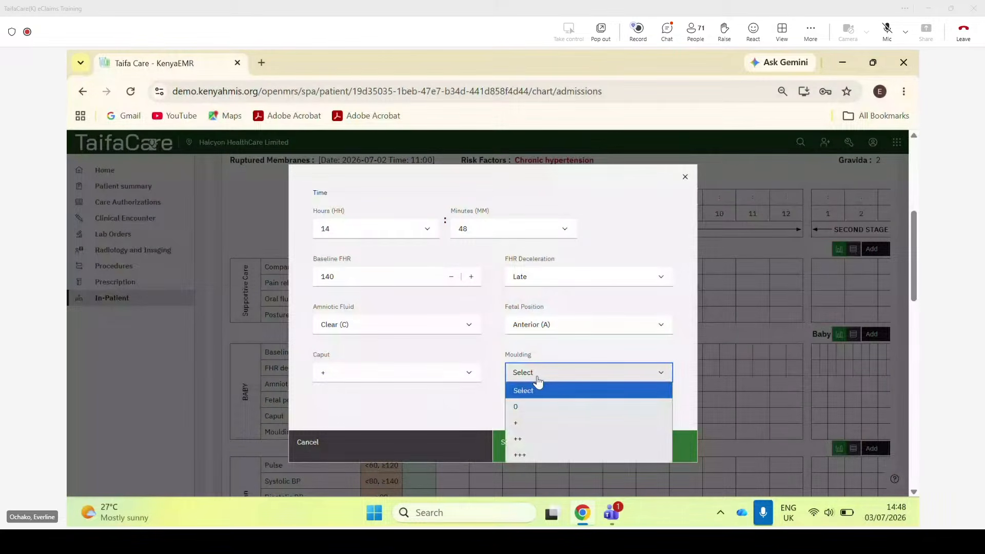
pyautogui.click(535, 449)
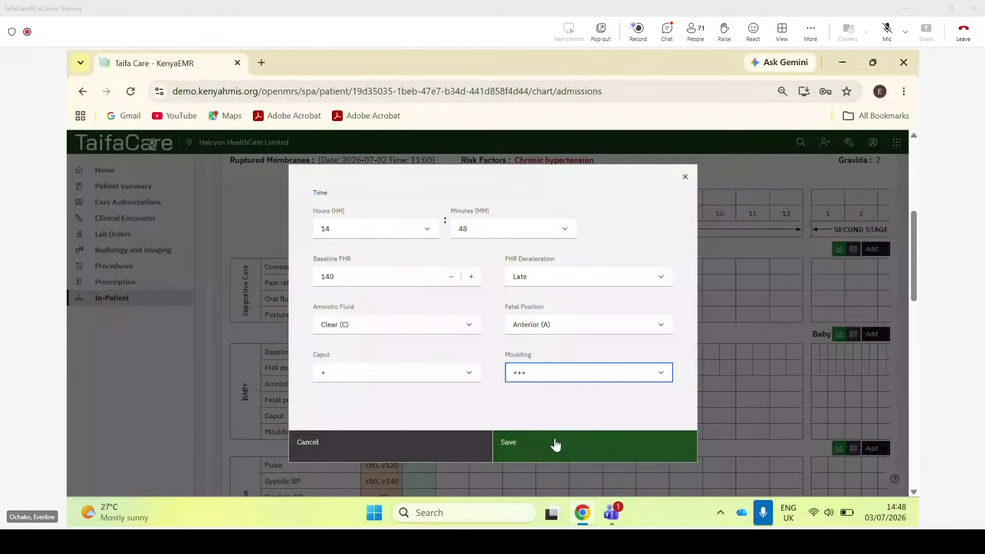
pyautogui.click(555, 445)
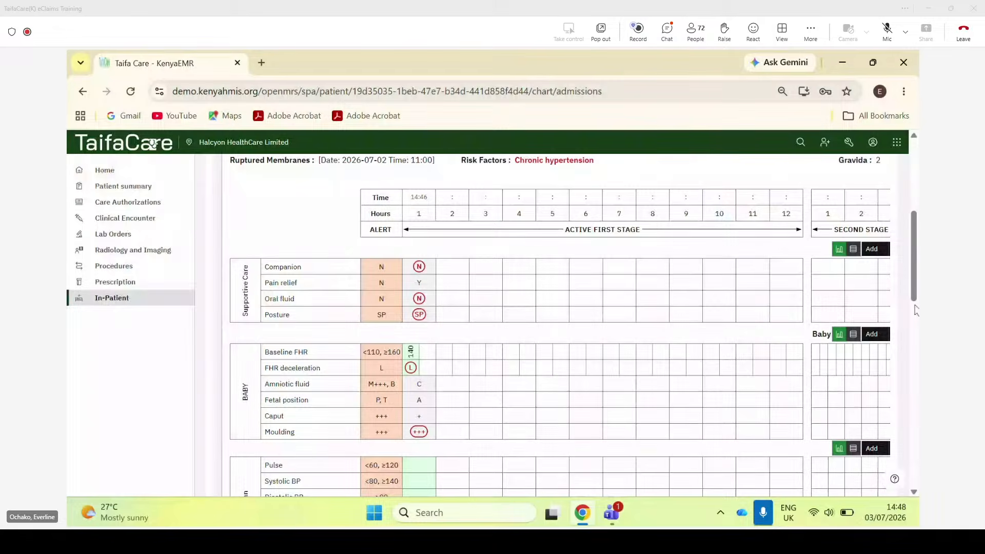
pyautogui.scroll(-3, 916, 310)
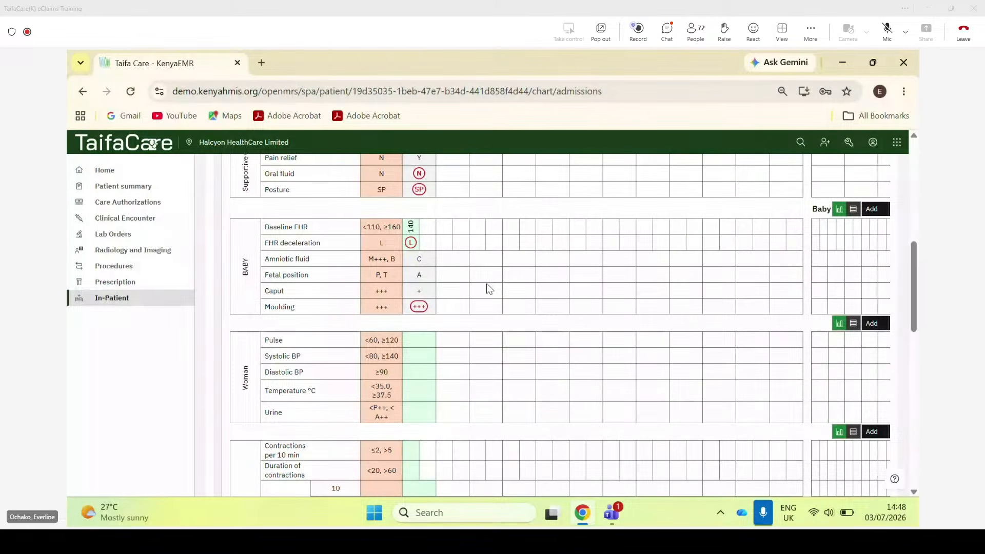
# Start a maternal vitals entry with pulse 98 and blood pressure 128/80.
pyautogui.click(875, 324)
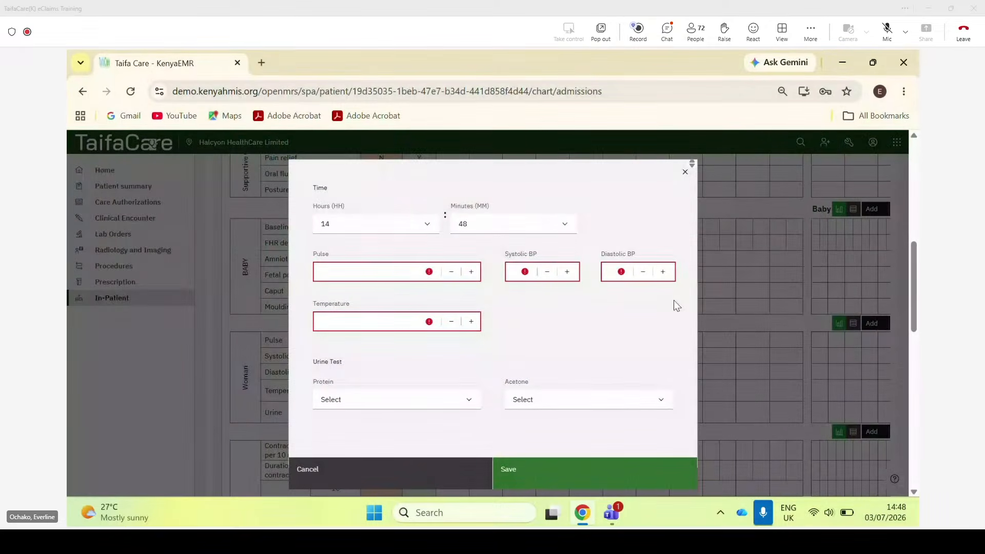
pyautogui.click(353, 270)
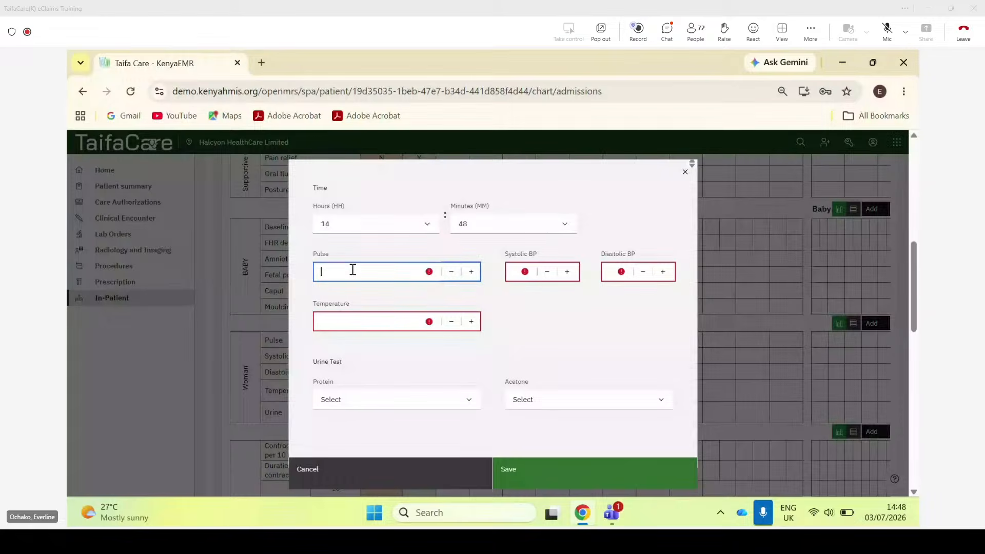
pyautogui.write('98')
pyautogui.click(523, 274)
pyautogui.write('220')
pyautogui.write('8')
pyautogui.click(609, 277)
pyautogui.write('80')
# Add temperature 36.7, urine protein P- and acetone A, then save the vitals.
pyautogui.click(373, 322)
pyautogui.write('36')
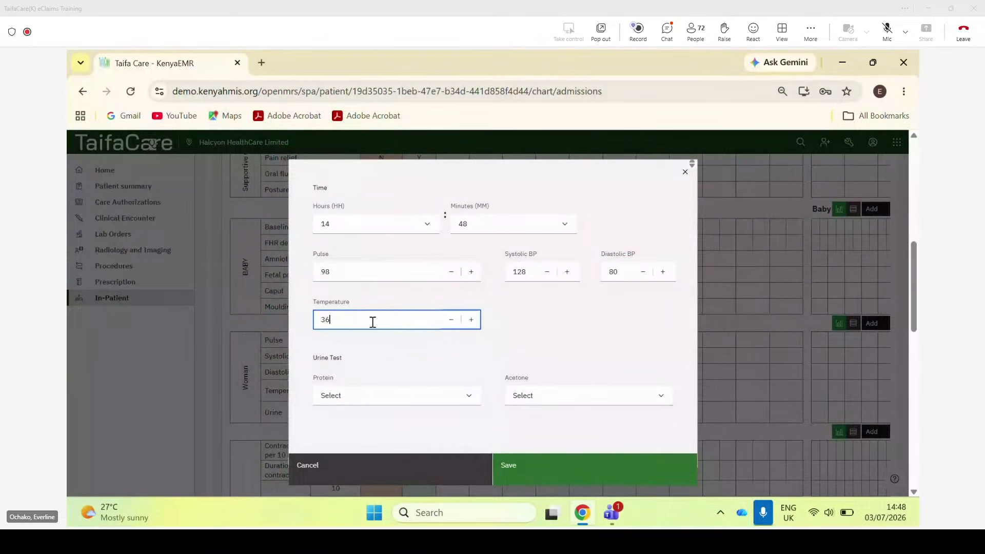
pyautogui.write('.7')
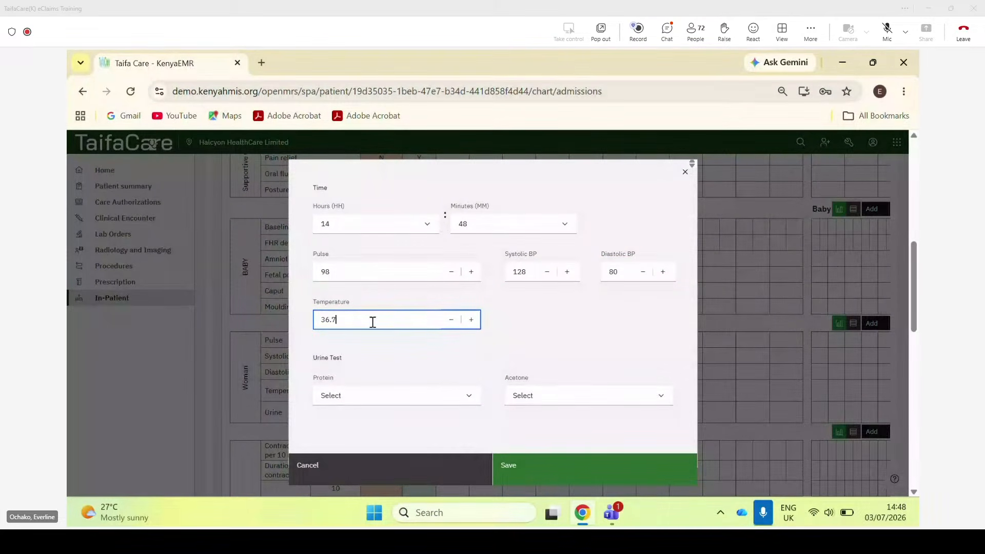
pyautogui.click(348, 399)
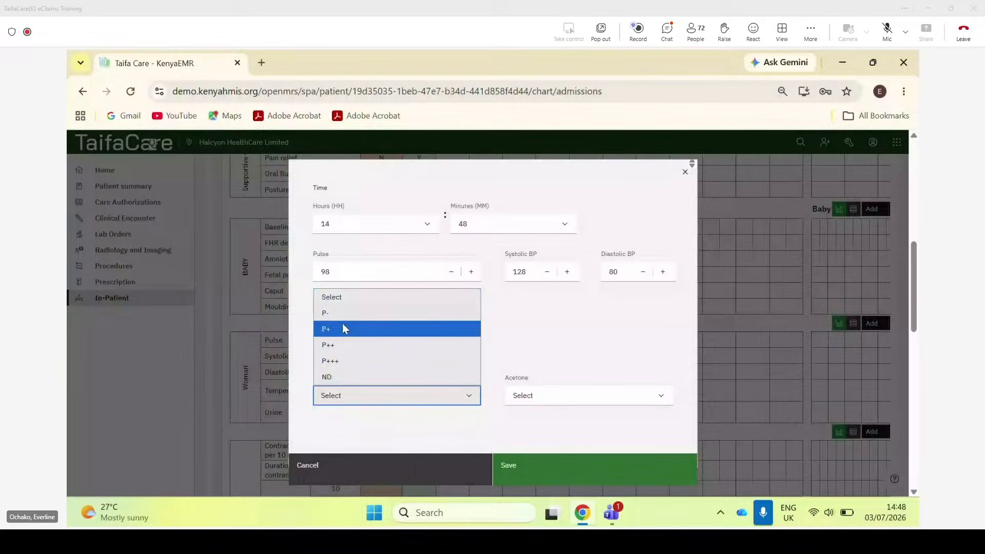
pyautogui.click(345, 318)
pyautogui.click(526, 397)
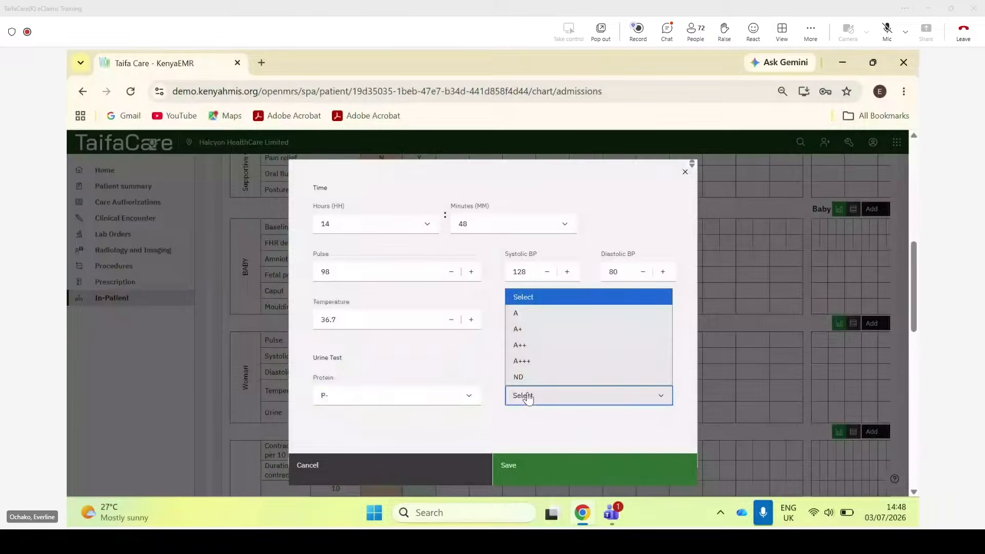
pyautogui.click(532, 317)
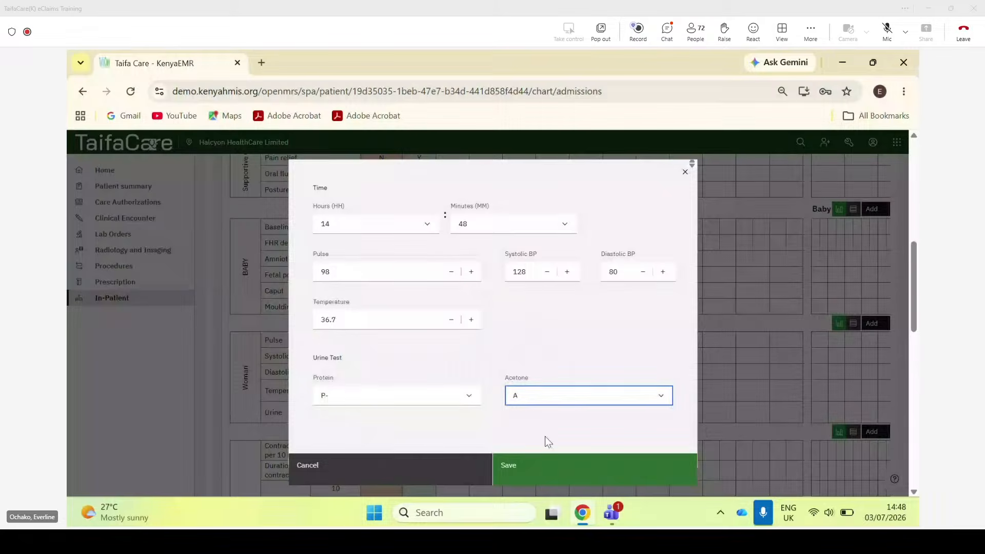
pyautogui.click(524, 476)
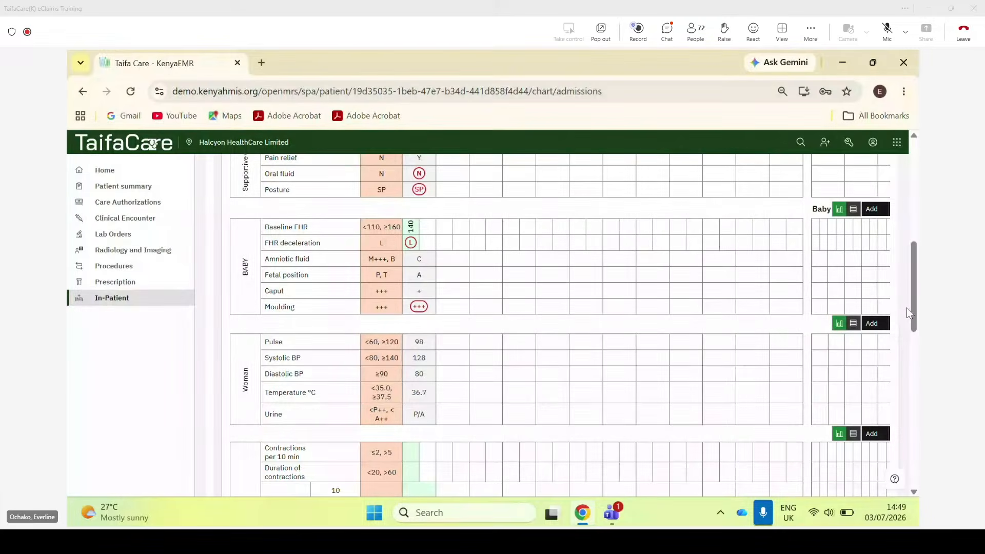
# Scroll down to Labour Progress and start a new Cervix & Descent entry at 14:49.
pyautogui.moveTo(916, 313); pyautogui.dragTo(915, 359)
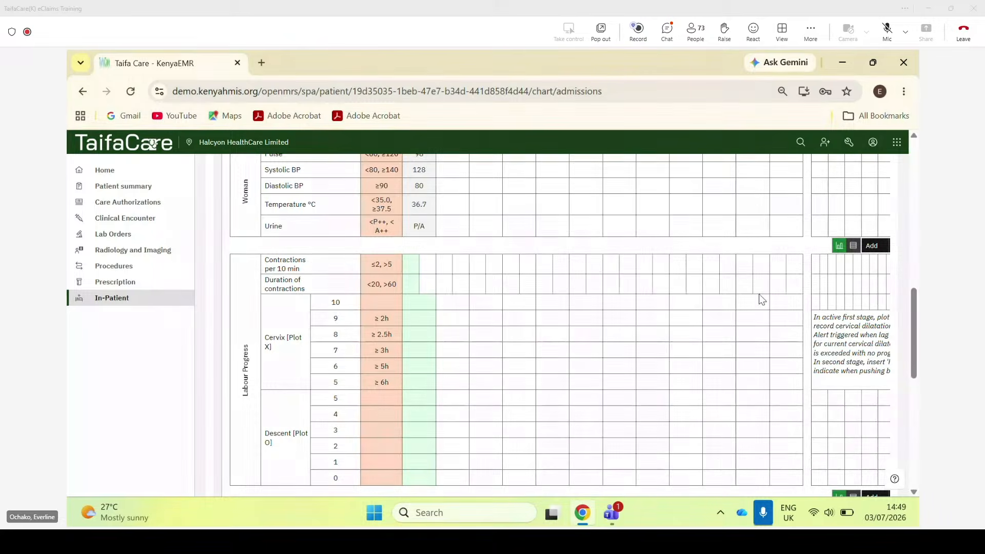
pyautogui.click(871, 245)
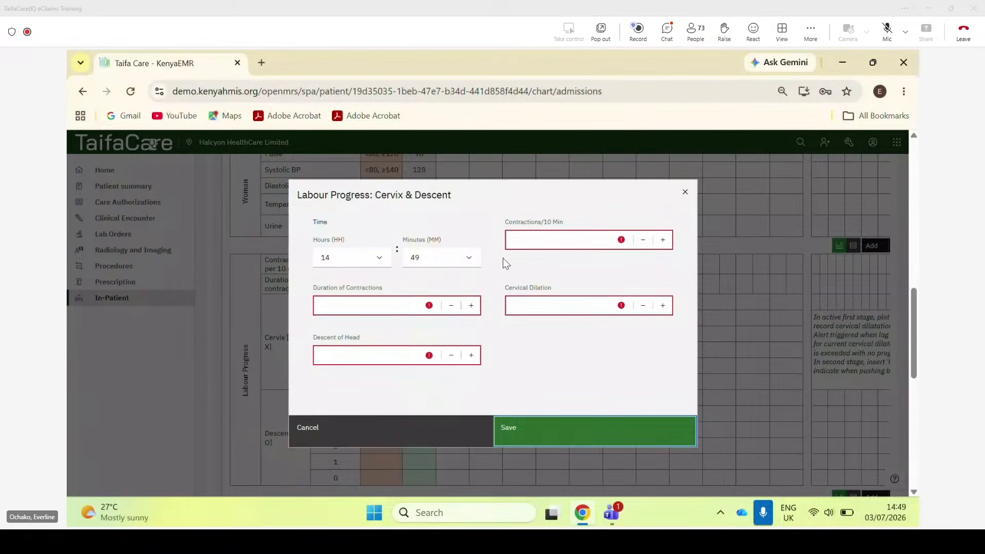
# Save 6 contractions per 10 min lasting 40, dilation 10, urge to push Yes, descent 0.
pyautogui.click(537, 235)
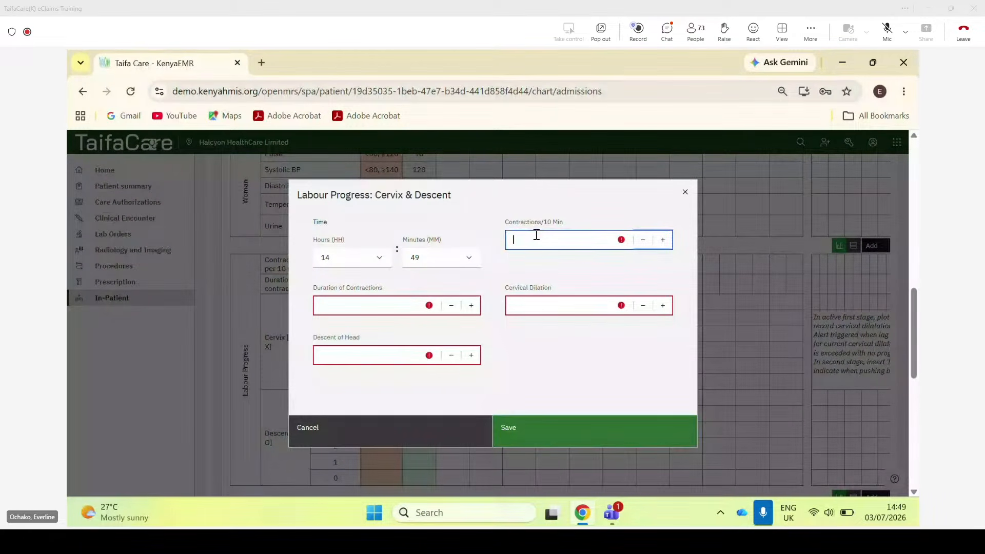
pyautogui.write('6')
pyautogui.click(376, 303)
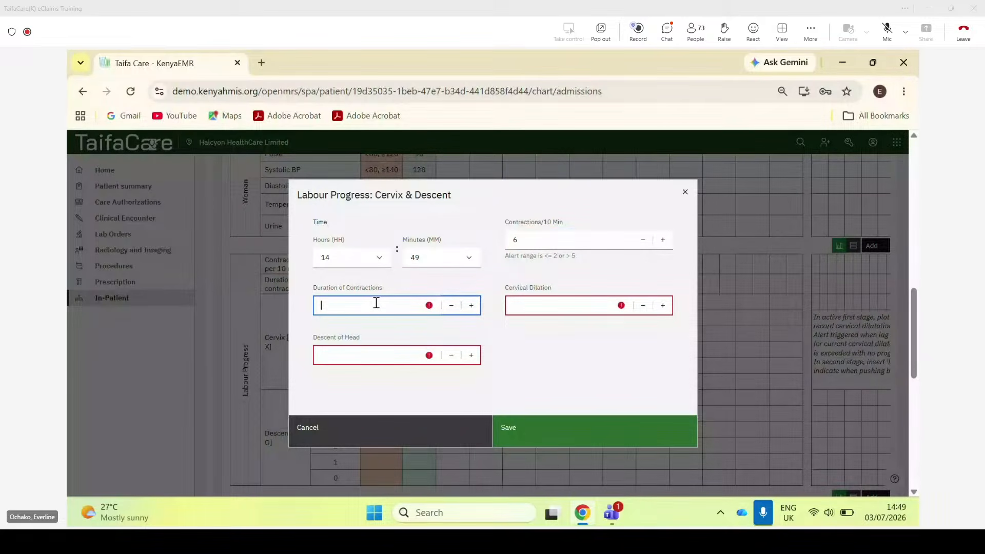
pyautogui.write('40')
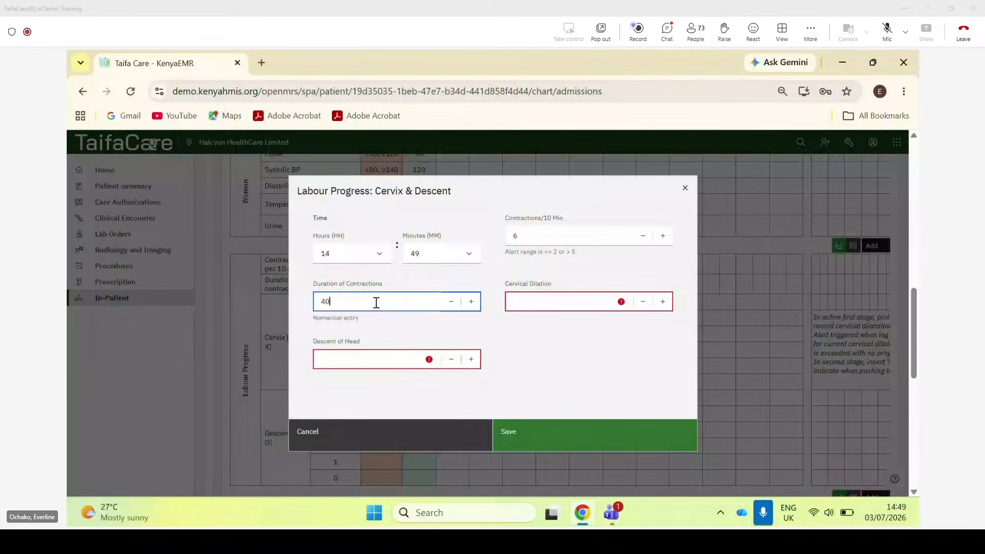
pyautogui.click(534, 302)
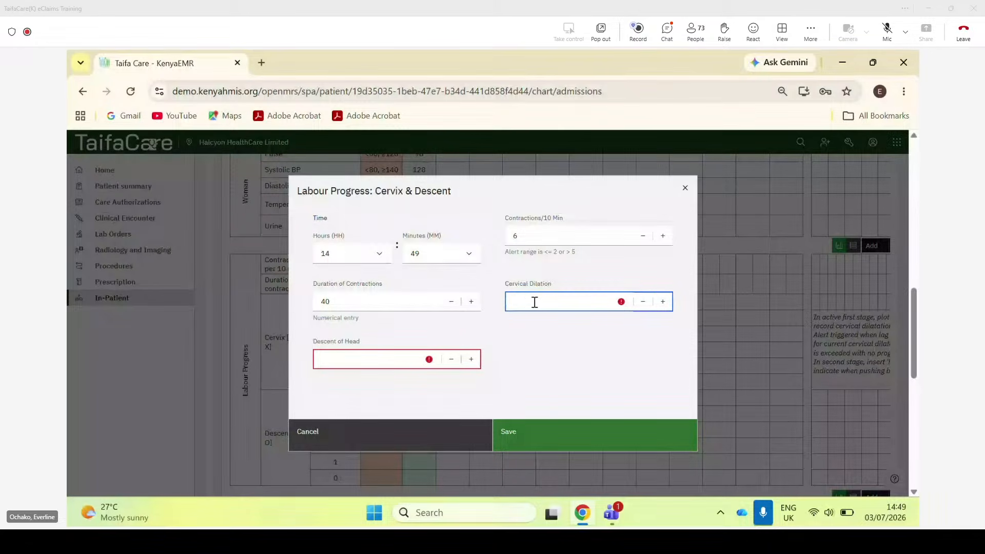
pyautogui.write('10')
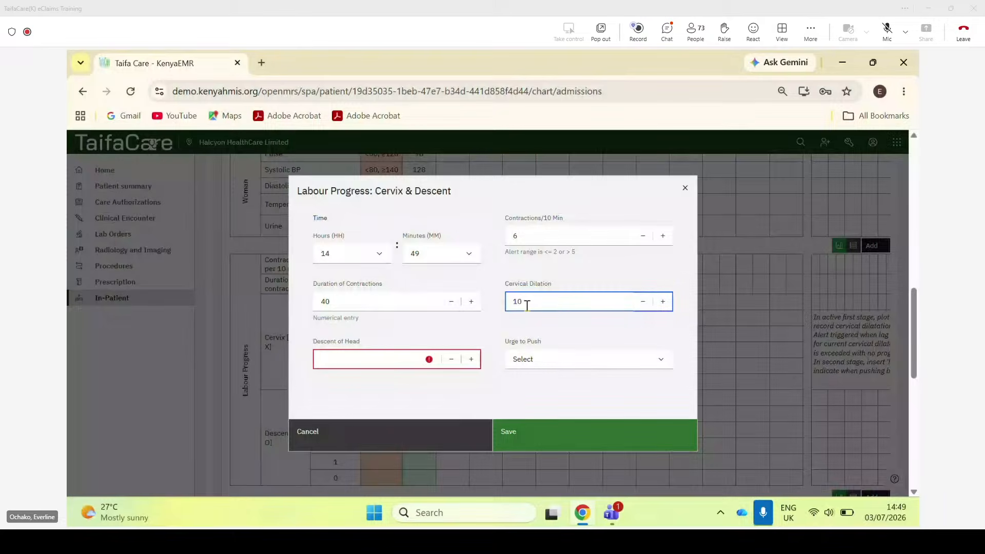
pyautogui.click(525, 360)
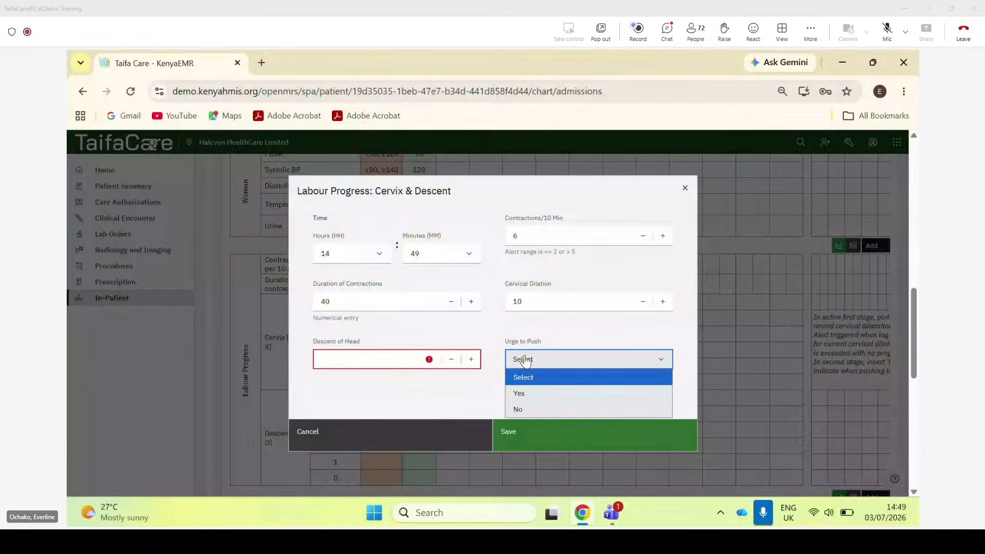
pyautogui.click(528, 394)
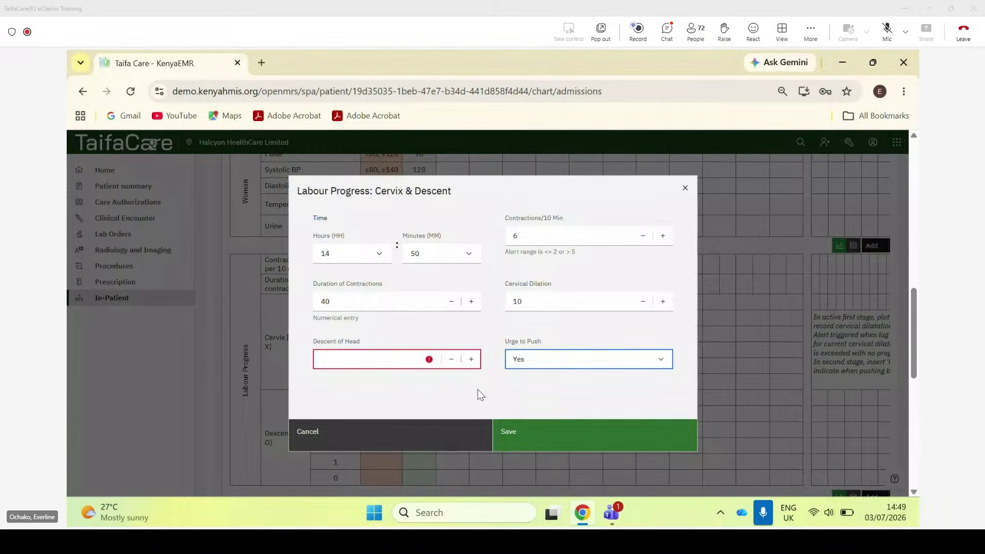
pyautogui.click(374, 362)
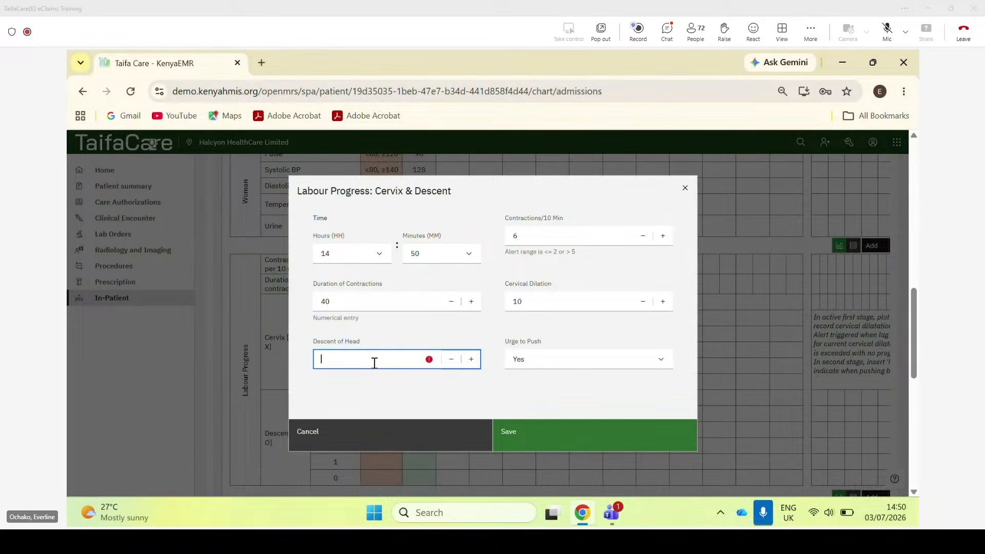
pyautogui.write('0')
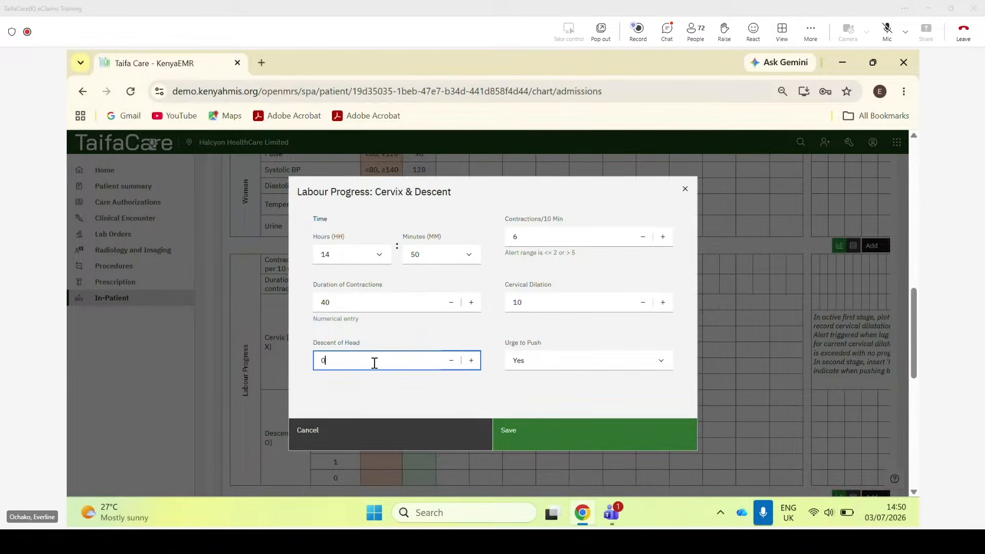
pyautogui.click(517, 438)
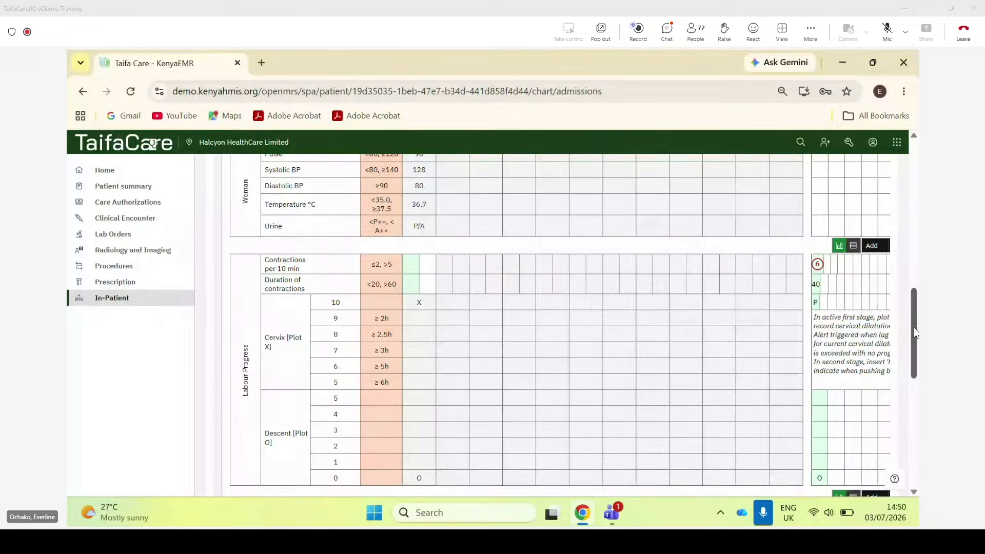
# Scroll down to the Medication section and start a new medication entry at 14:50.
pyautogui.moveTo(912, 329); pyautogui.dragTo(914, 336)
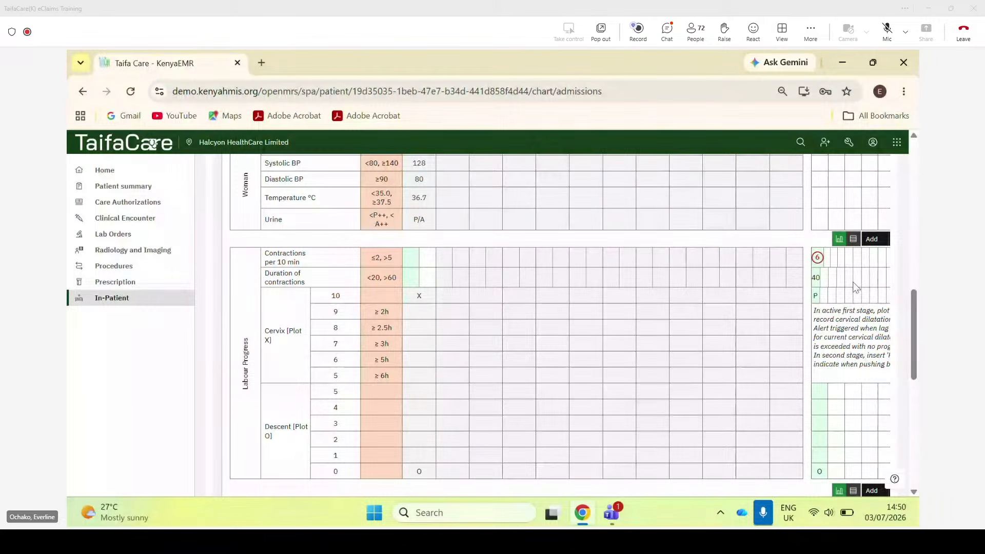
pyautogui.moveTo(915, 312); pyautogui.dragTo(915, 354)
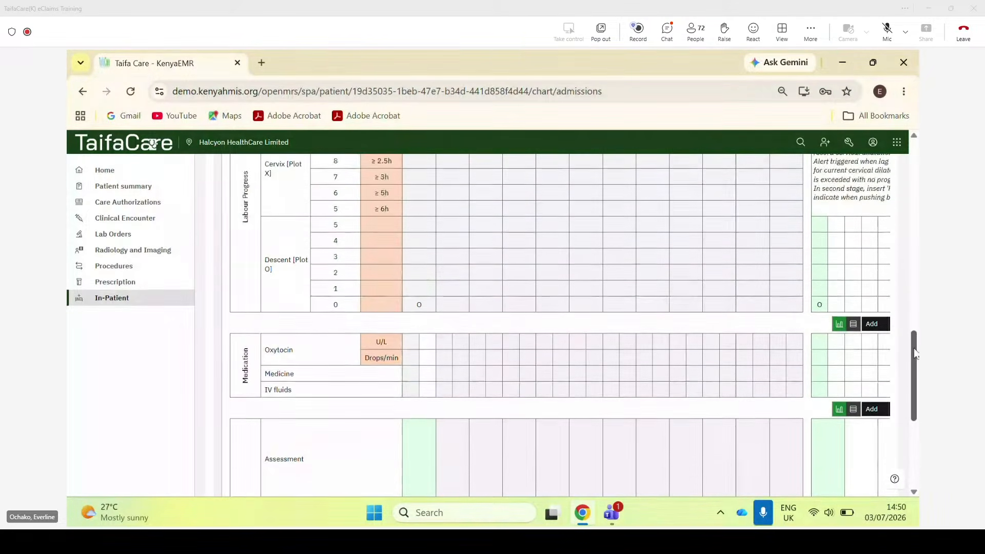
pyautogui.click(875, 324)
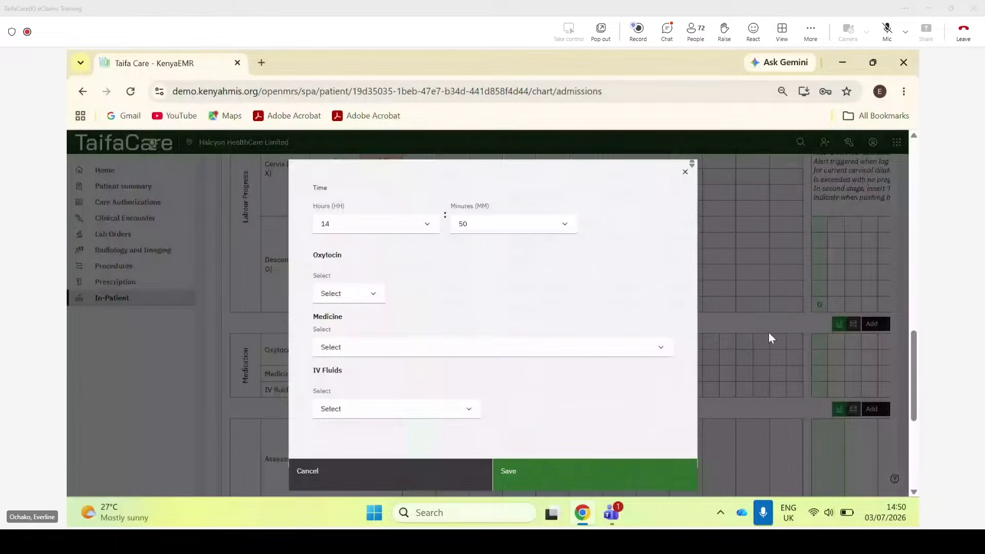
# Mark oxytocin as No and medicine as Yes, selecting Paracetamol Tablet 500mg.
pyautogui.click(362, 297)
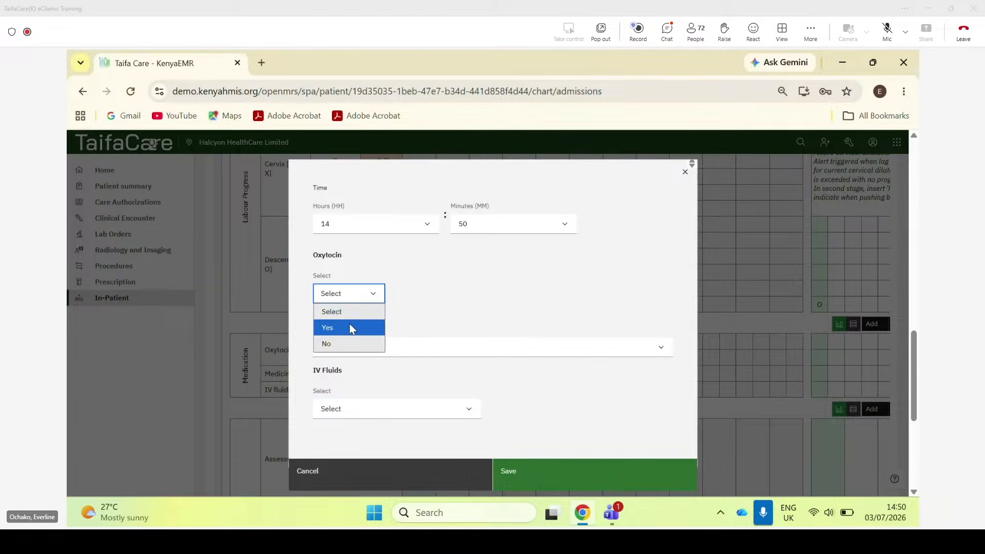
pyautogui.click(341, 344)
pyautogui.click(412, 348)
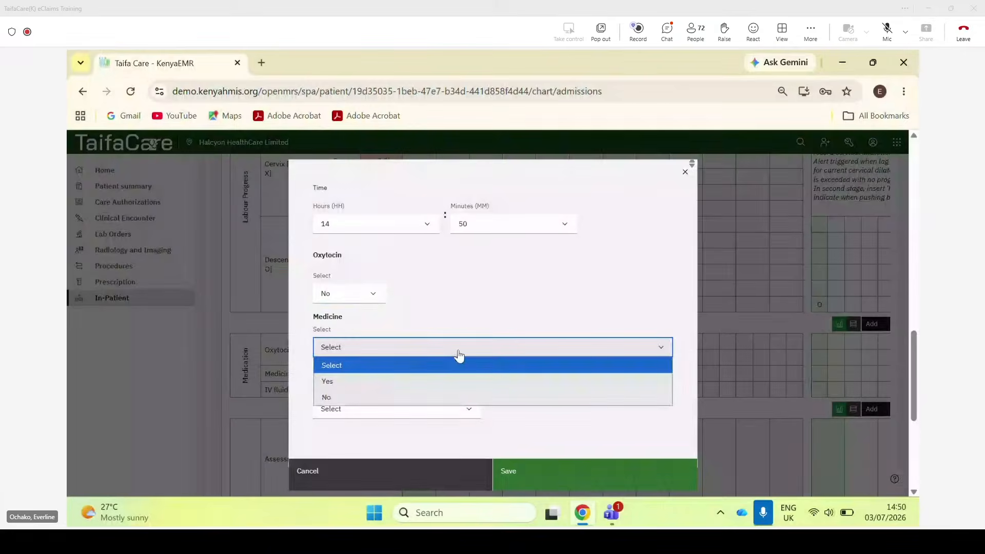
pyautogui.click(380, 385)
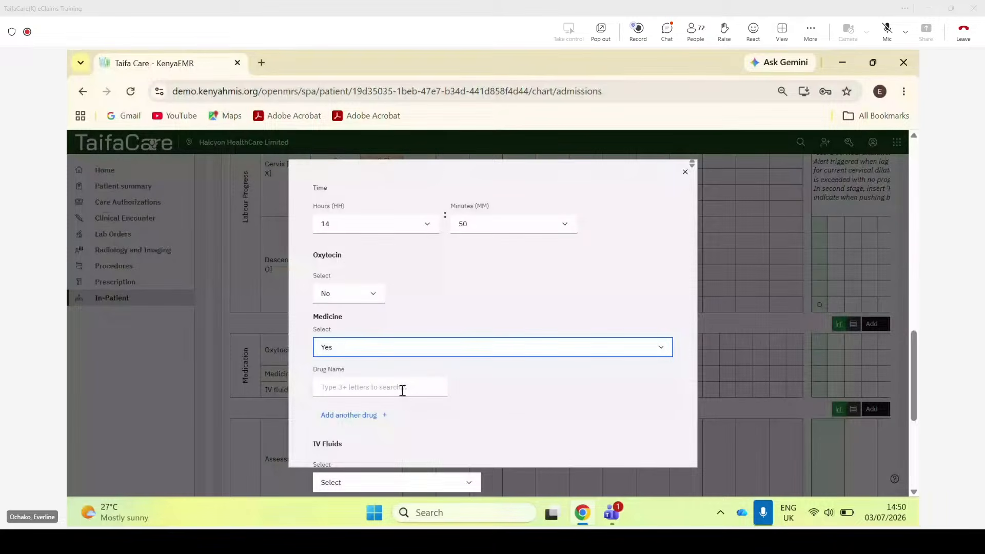
pyautogui.click(389, 385)
pyautogui.write('paracetamol')
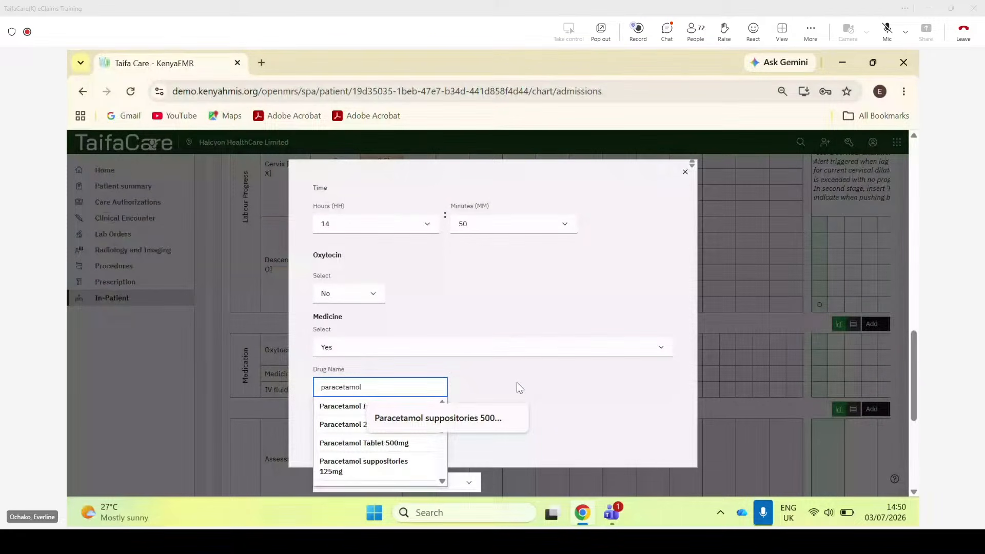
pyautogui.click(364, 444)
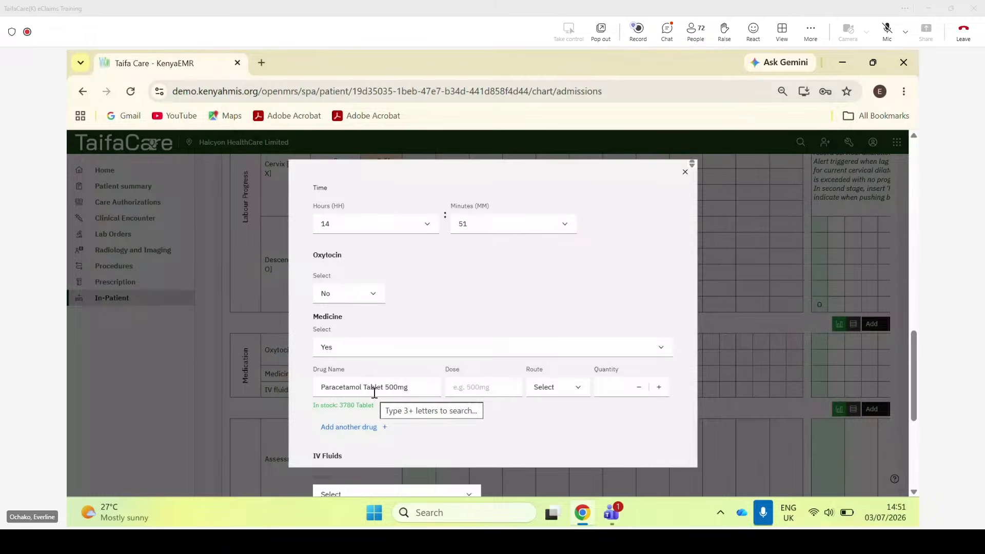
# Set the paracetamol dose to 2tablets, route Oral and quantity 2.
pyautogui.click(466, 387)
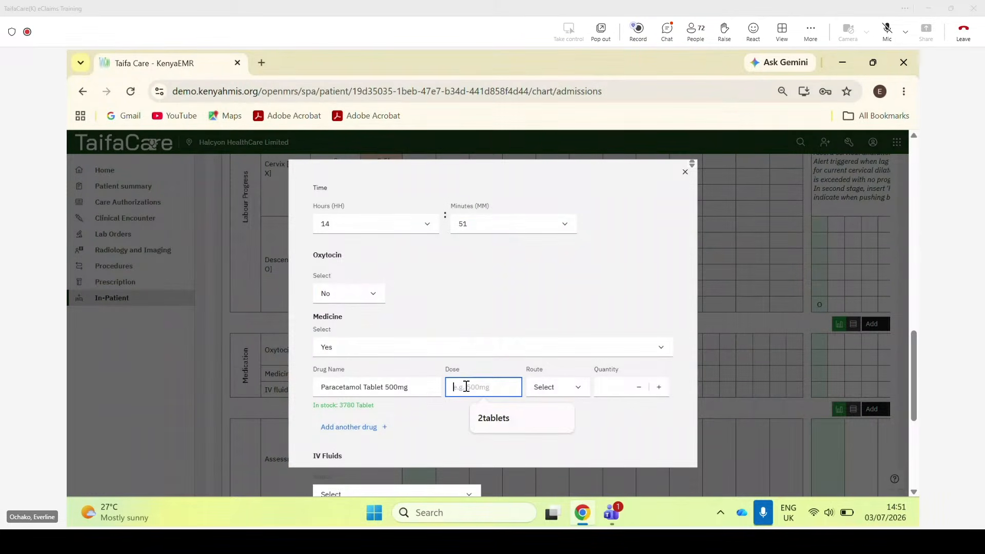
pyautogui.click(493, 418)
pyautogui.click(558, 395)
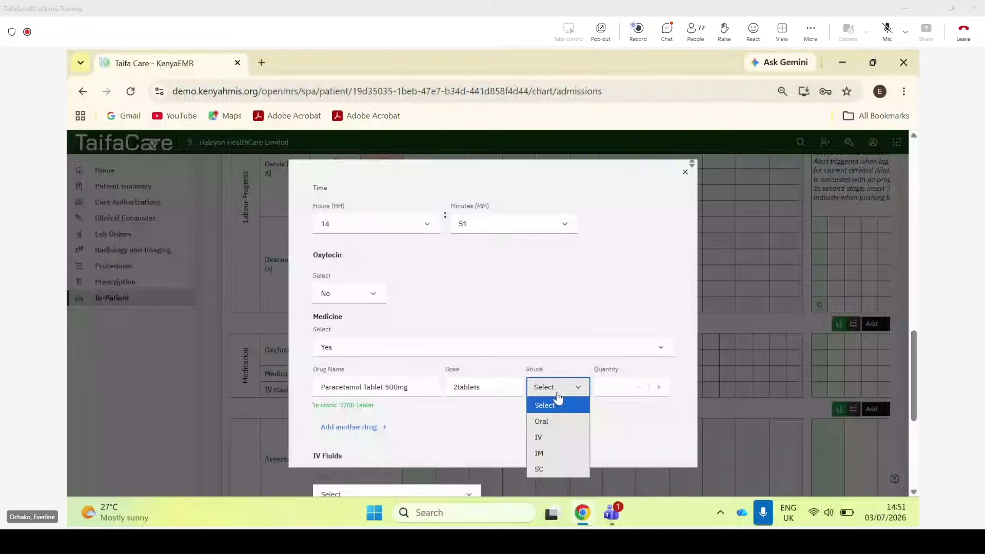
pyautogui.click(541, 420)
pyautogui.click(614, 387)
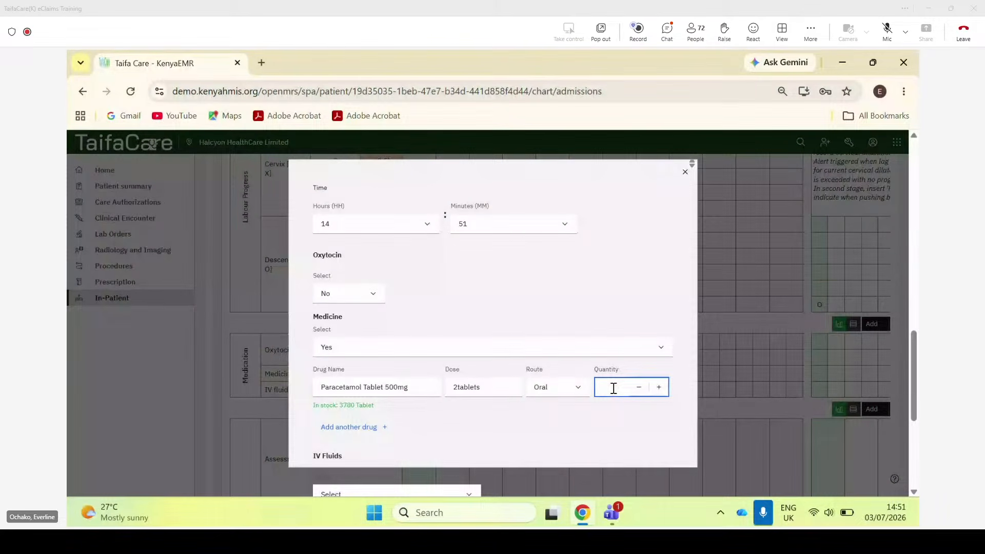
pyautogui.write('2')
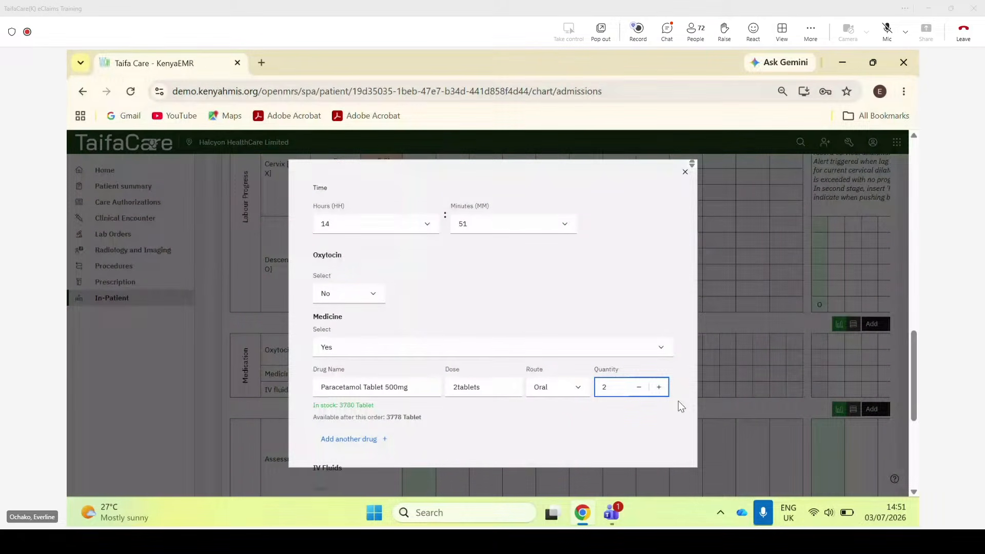
pyautogui.hotkey('ctrl', '-')
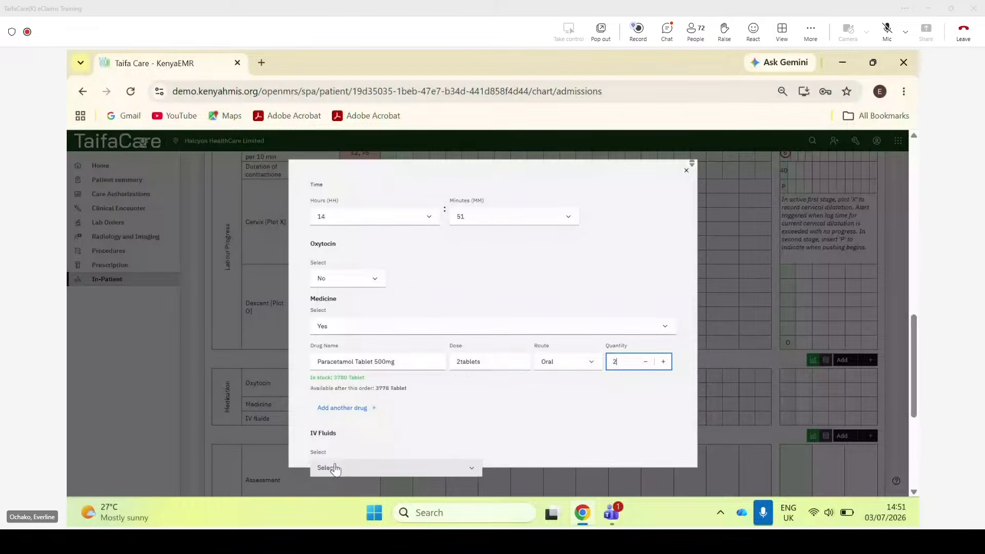
# Record IV fluids as Yes with Normal saline and save the medication entry.
pyautogui.click(336, 467)
pyautogui.click(329, 435)
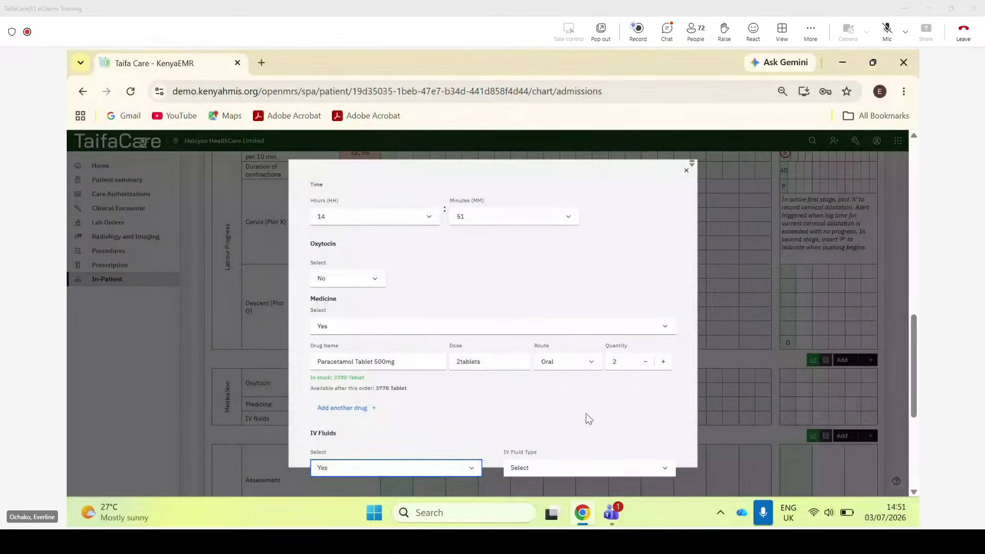
pyautogui.hotkey('ctrl', '-')
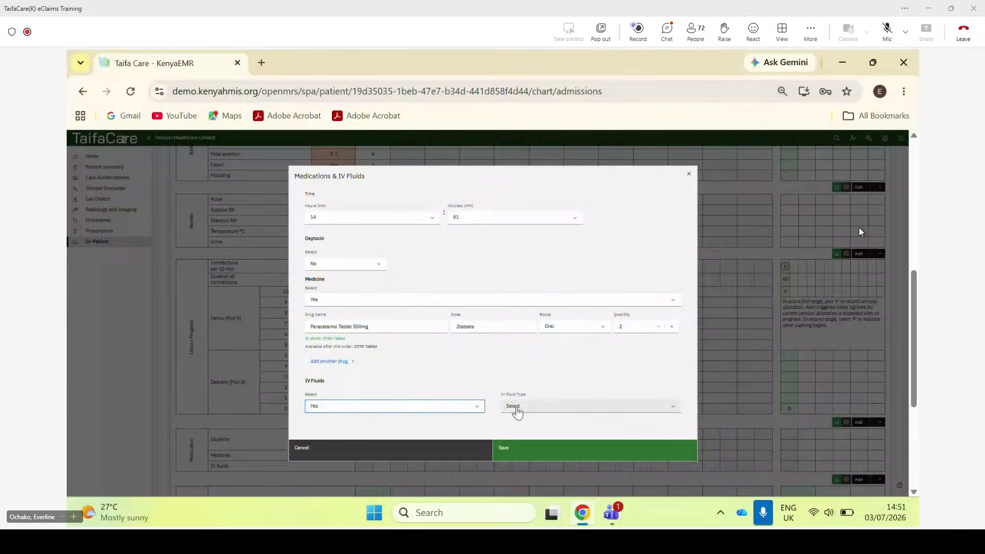
pyautogui.click(520, 407)
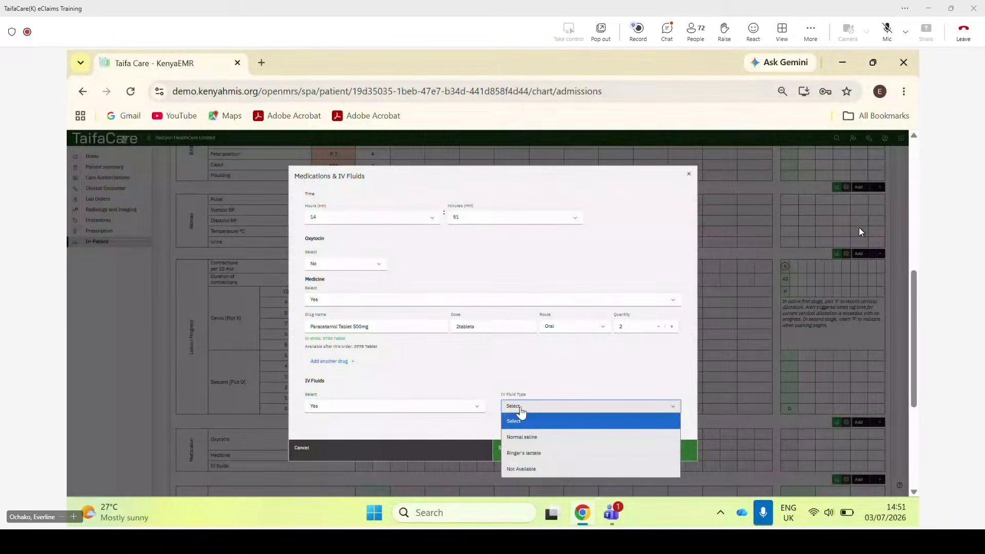
pyautogui.click(531, 440)
pyautogui.click(516, 449)
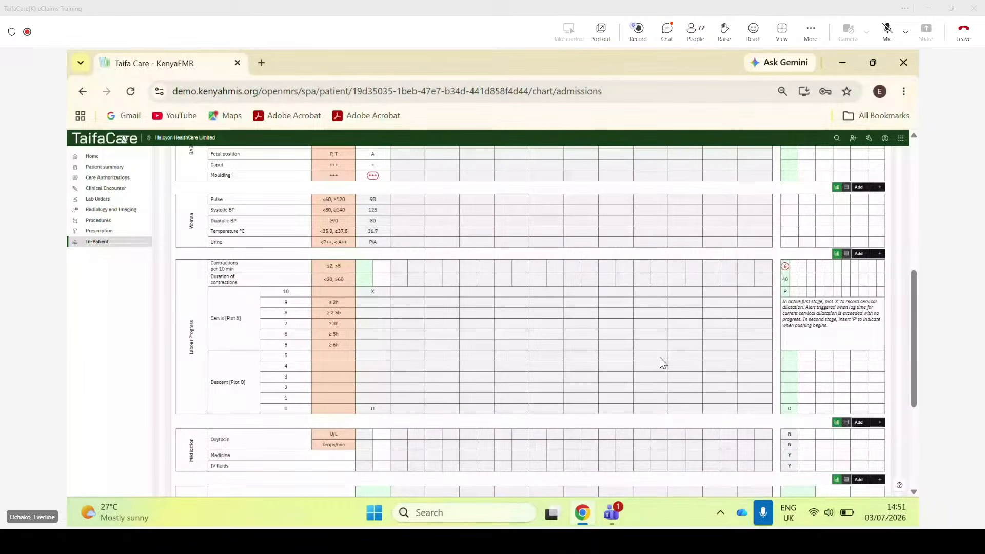
pyautogui.hotkey('ctrl', '+')
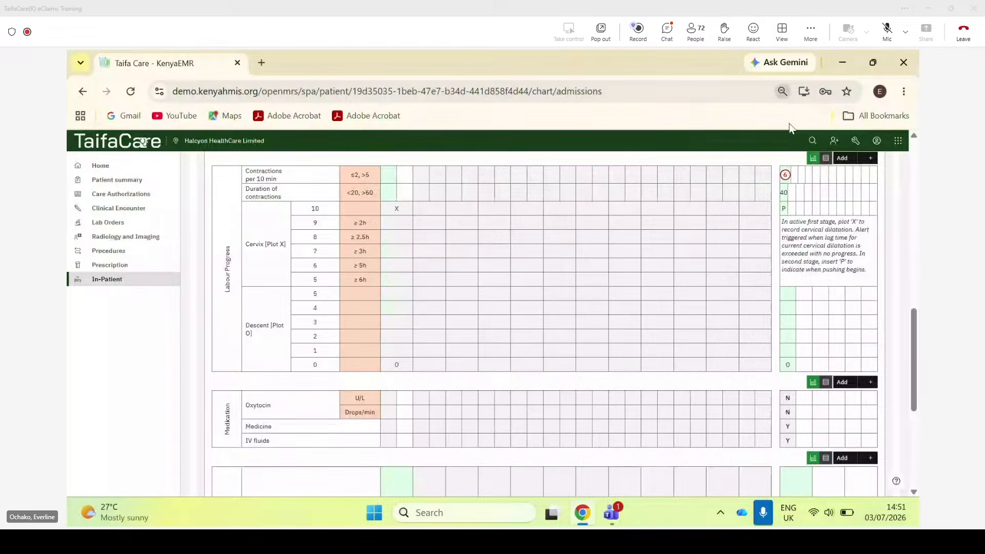
# Zoom the page in a step, scroll to Shared Decision Making and start a new entry.
pyautogui.click(783, 92)
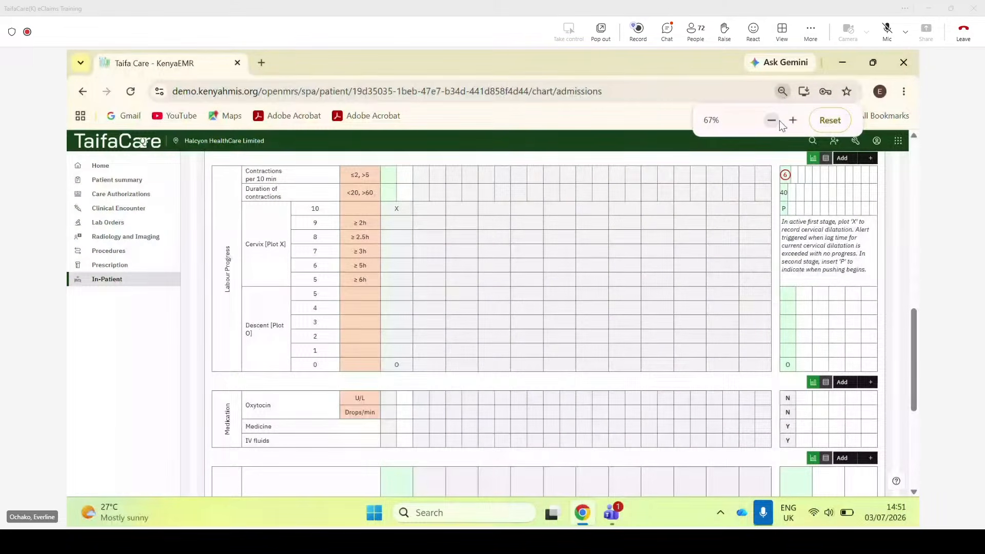
pyautogui.click(793, 120)
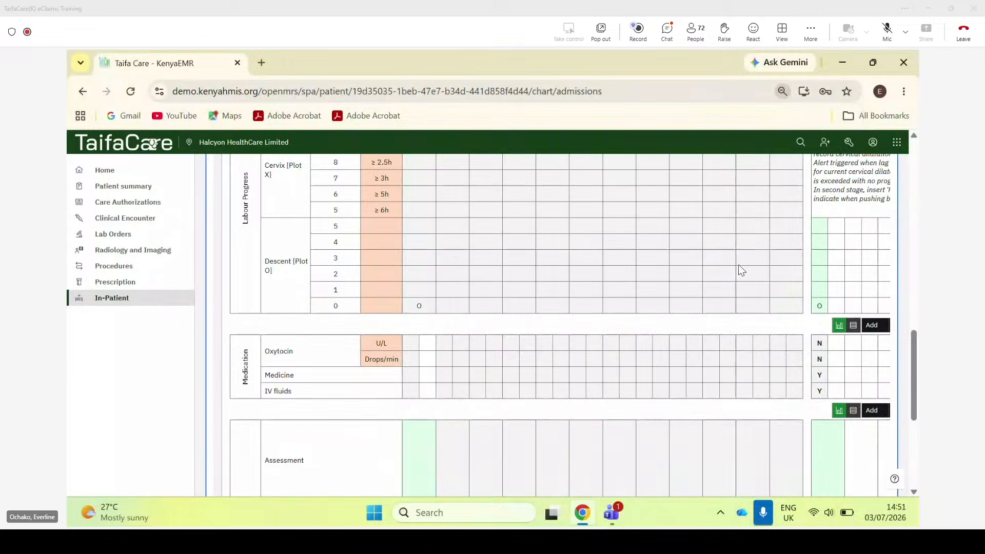
pyautogui.moveTo(914, 366); pyautogui.dragTo(917, 413)
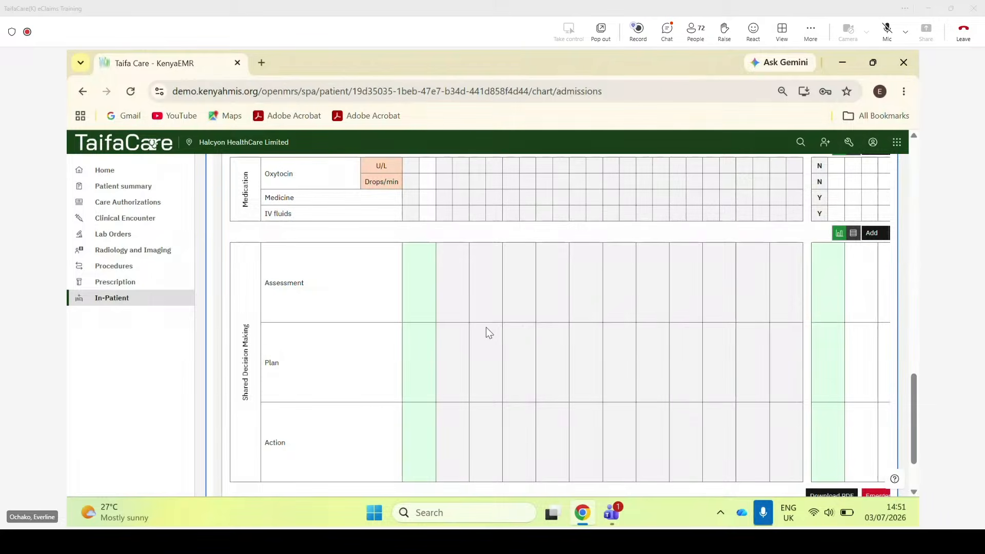
pyautogui.click(872, 233)
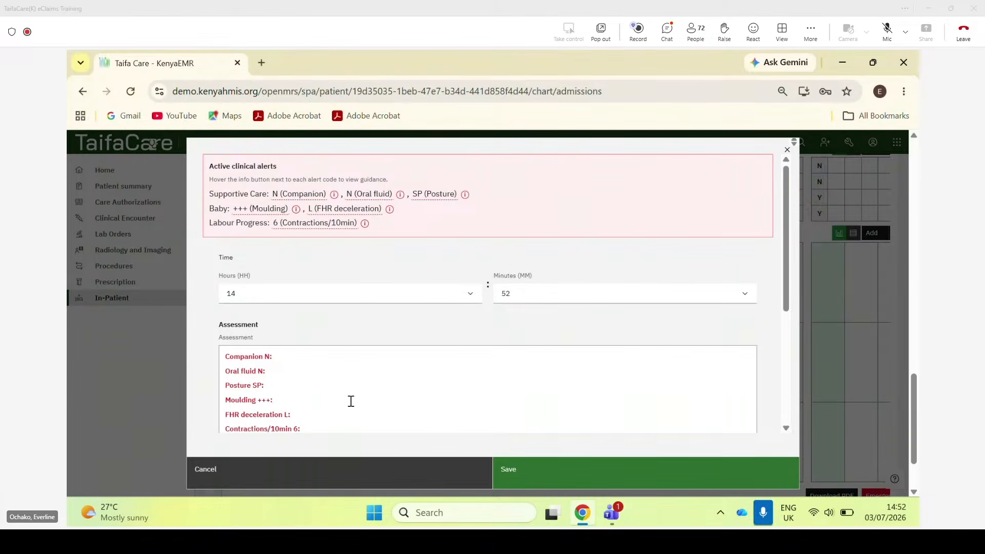
# Note 'encourage oral fluids' after Oral fluid N and write the plan 'prepare for delivery'.
pyautogui.click(315, 368)
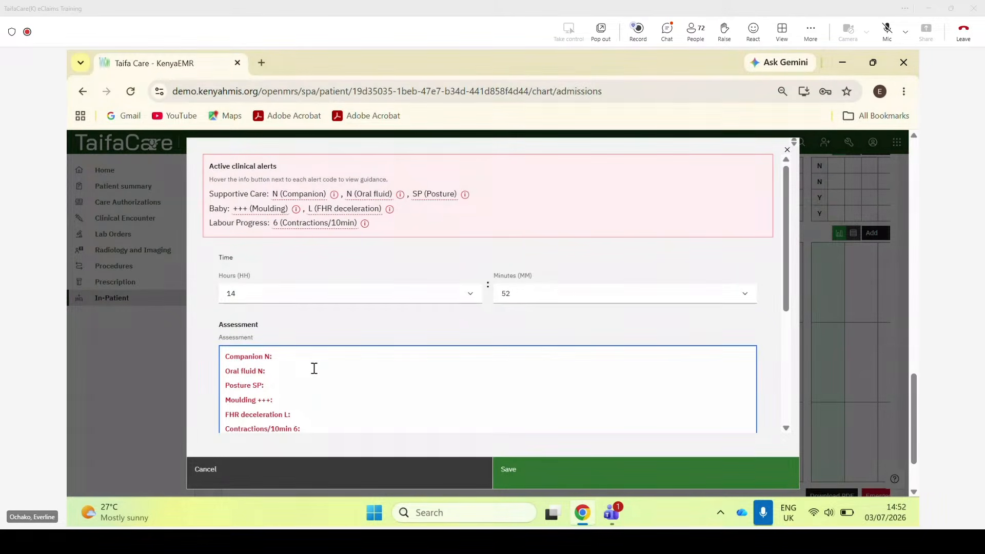
pyautogui.write('encourage oral fluids')
pyautogui.moveTo(785, 297); pyautogui.dragTo(798, 373)
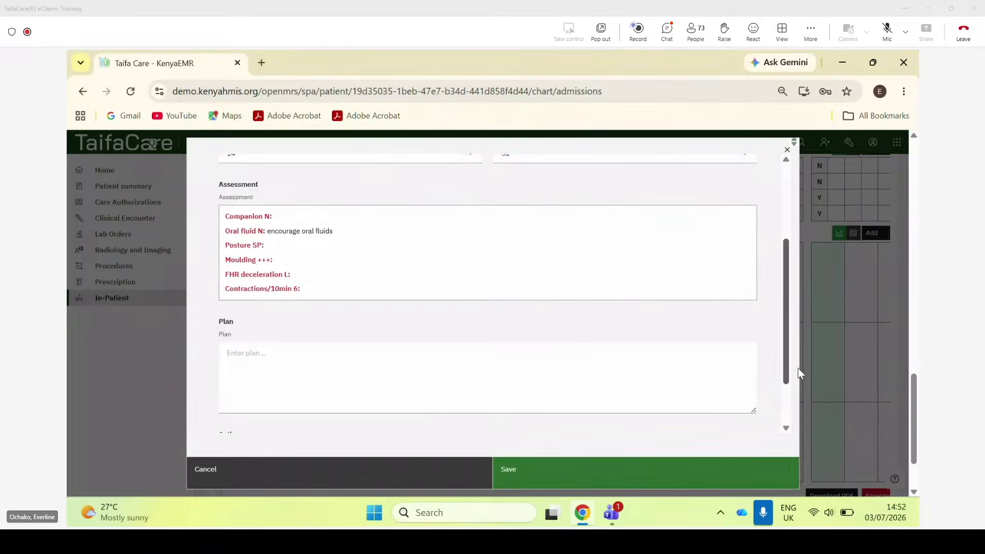
pyautogui.scroll(-1, 798, 368)
pyautogui.click(644, 328)
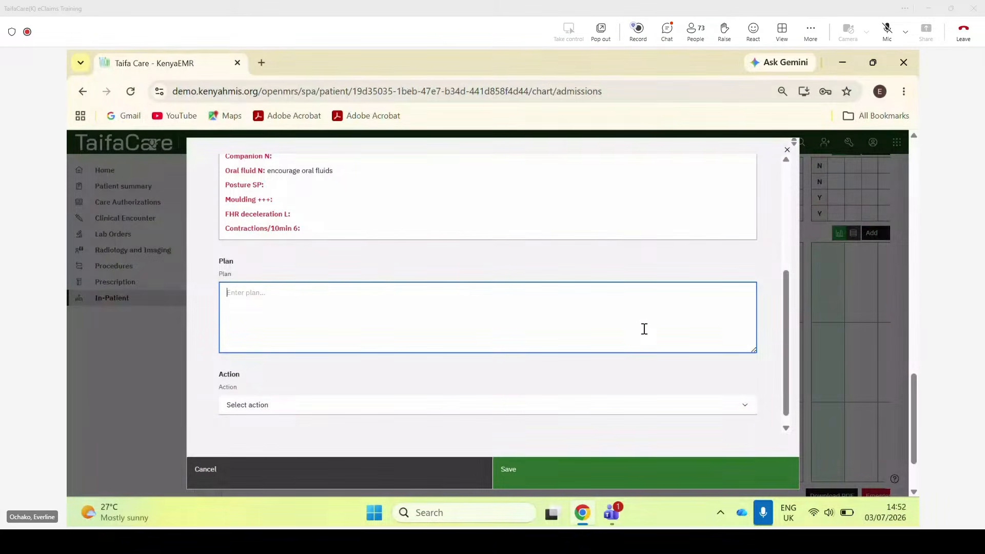
pyautogui.write('prepare for del')
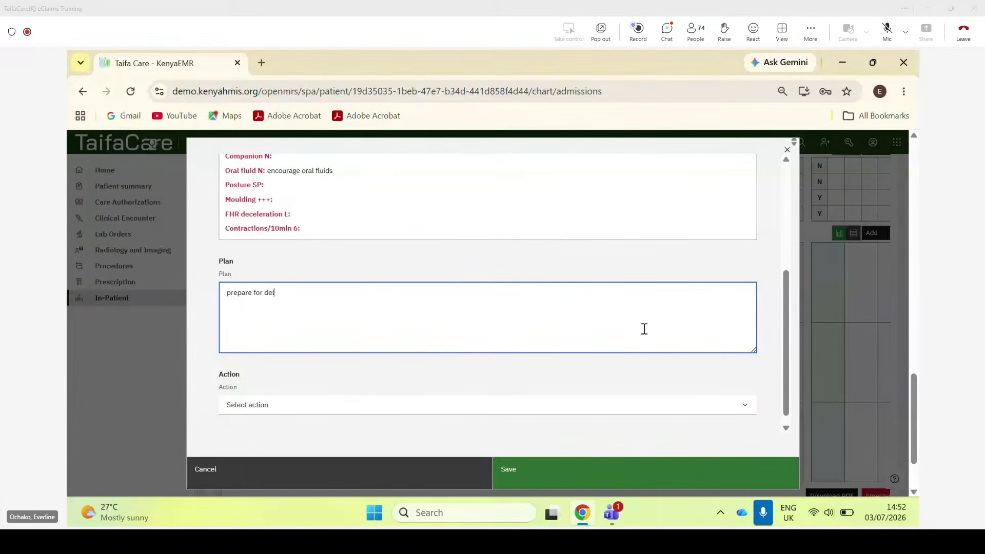
pyautogui.write('ivery')
# Choose Birth as the action, save, and acknowledge the informed consent prompt.
pyautogui.click(501, 410)
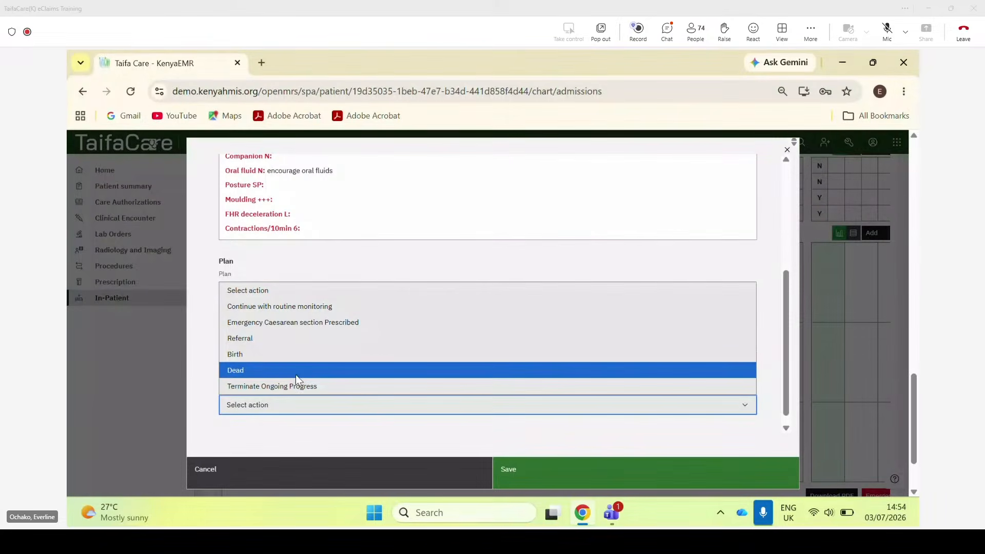
pyautogui.click(255, 355)
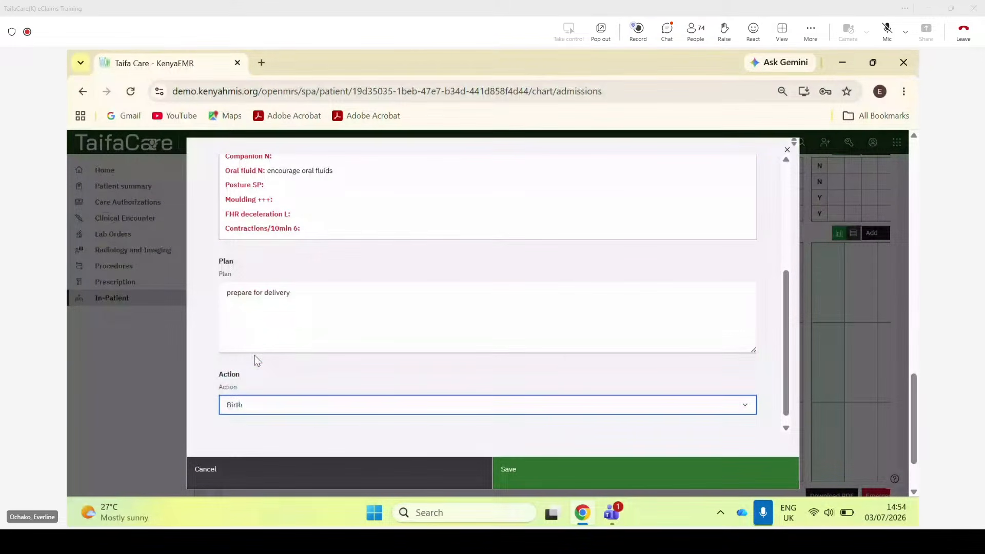
pyautogui.click(512, 476)
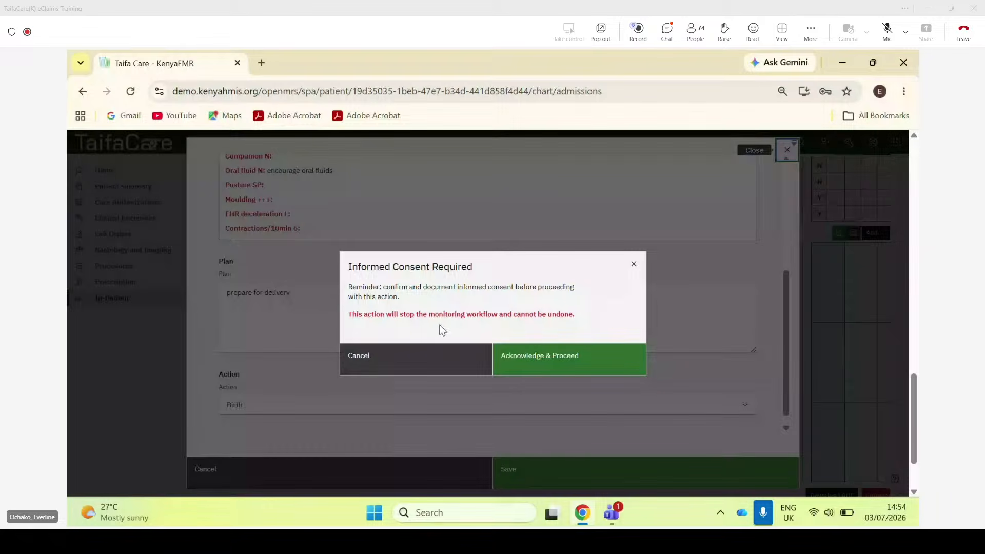
pyautogui.click(512, 361)
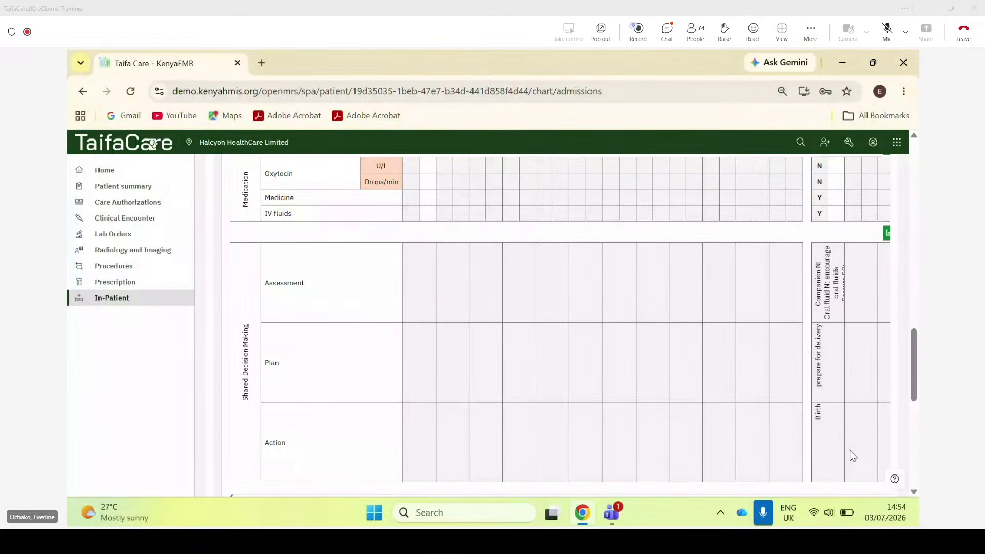
# Zoom out to 67%, scroll to Summary of Labour and open the SVD record for editing.
pyautogui.moveTo(915, 402); pyautogui.dragTo(916, 410)
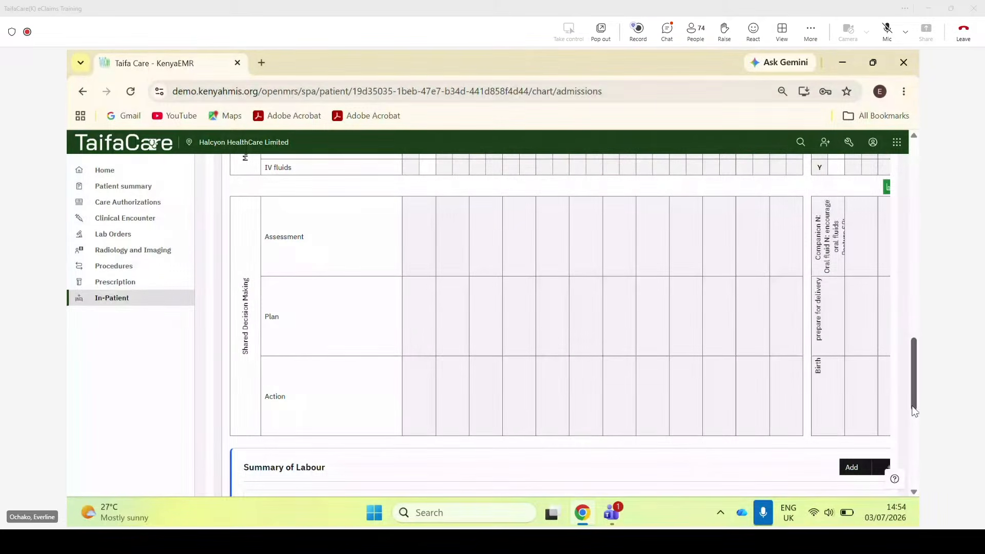
pyautogui.click(779, 93)
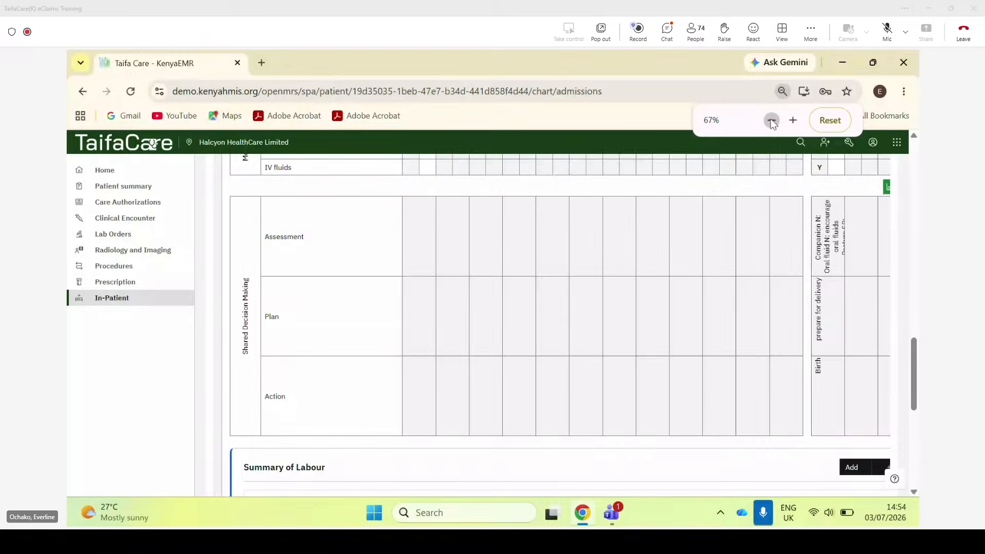
pyautogui.click(772, 121)
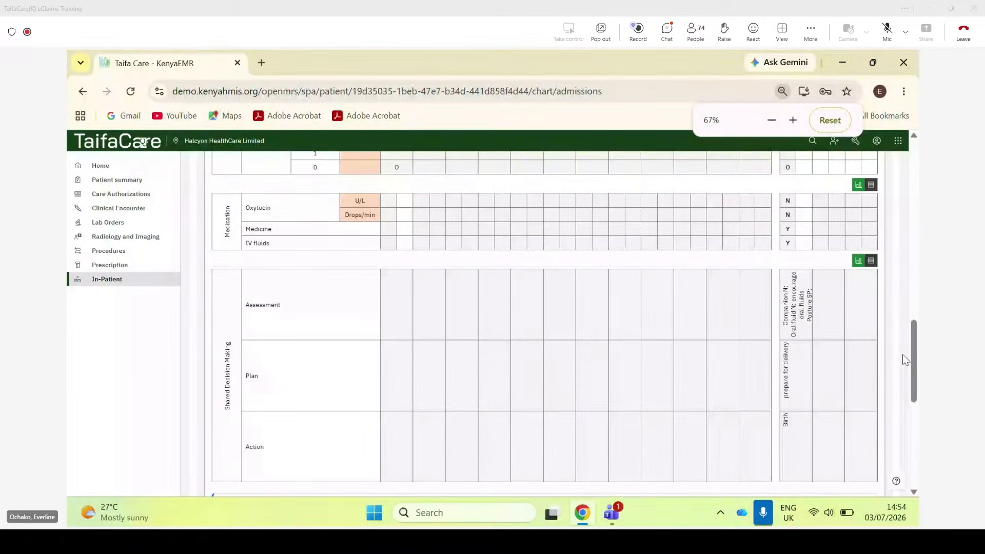
pyautogui.scroll(-3, 915, 365)
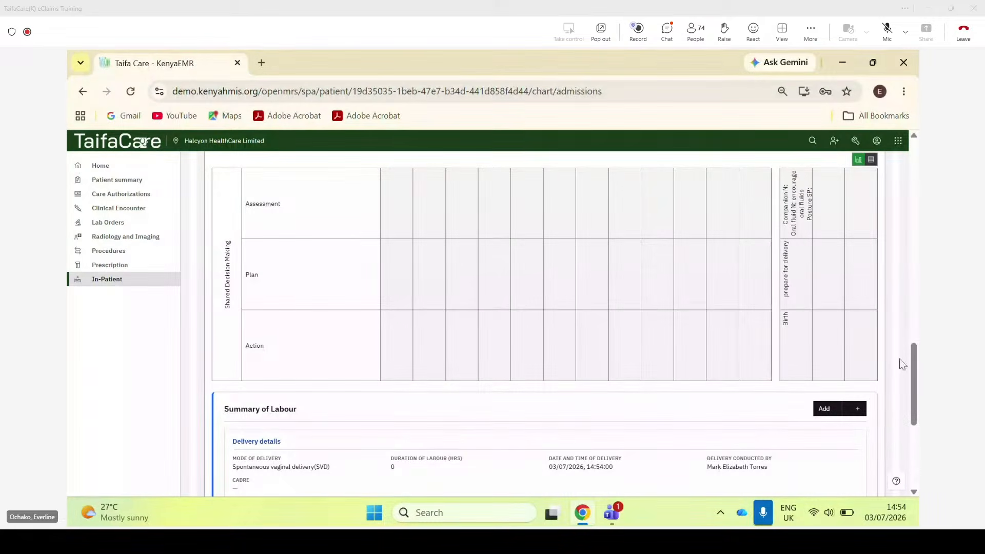
pyautogui.moveTo(916, 366); pyautogui.dragTo(917, 401)
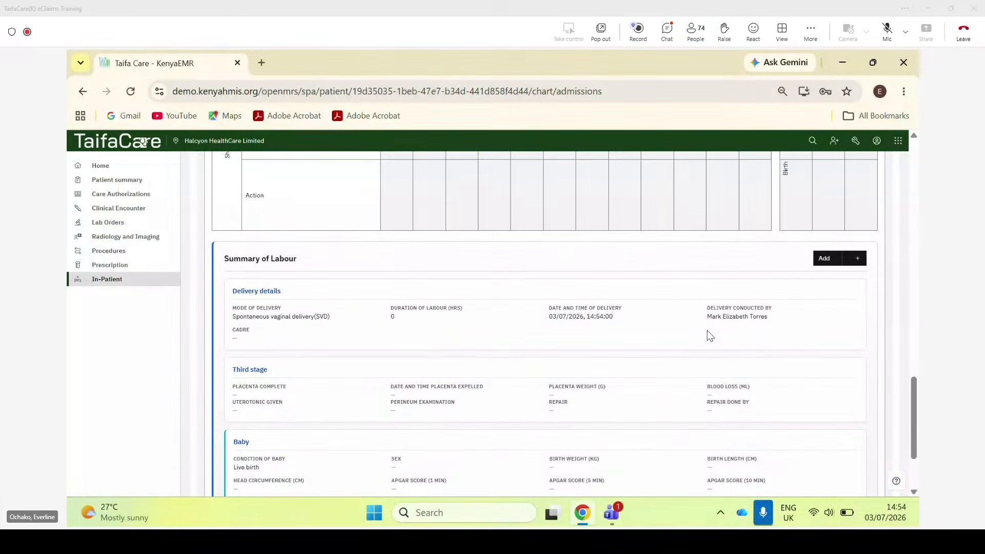
pyautogui.click(511, 280)
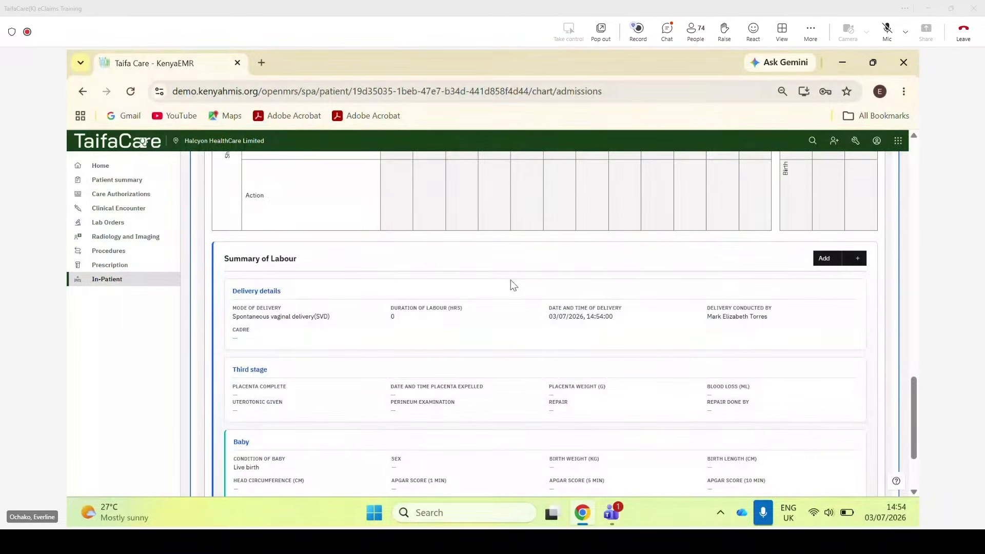
pyautogui.click(856, 260)
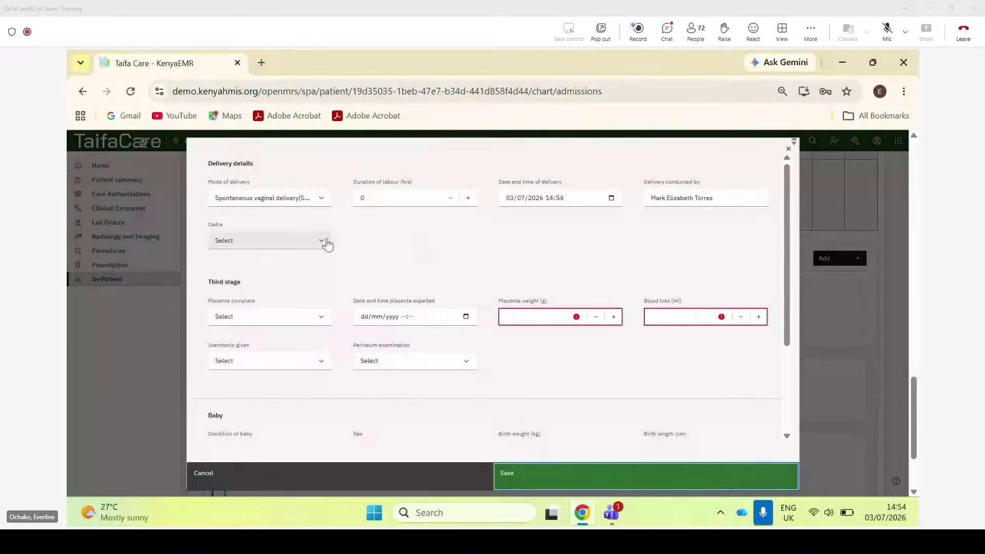
# Change the duration of labour to 10 and set the delivery cadre to Midwife.
pyautogui.click(391, 200)
pyautogui.press('BackSpace')
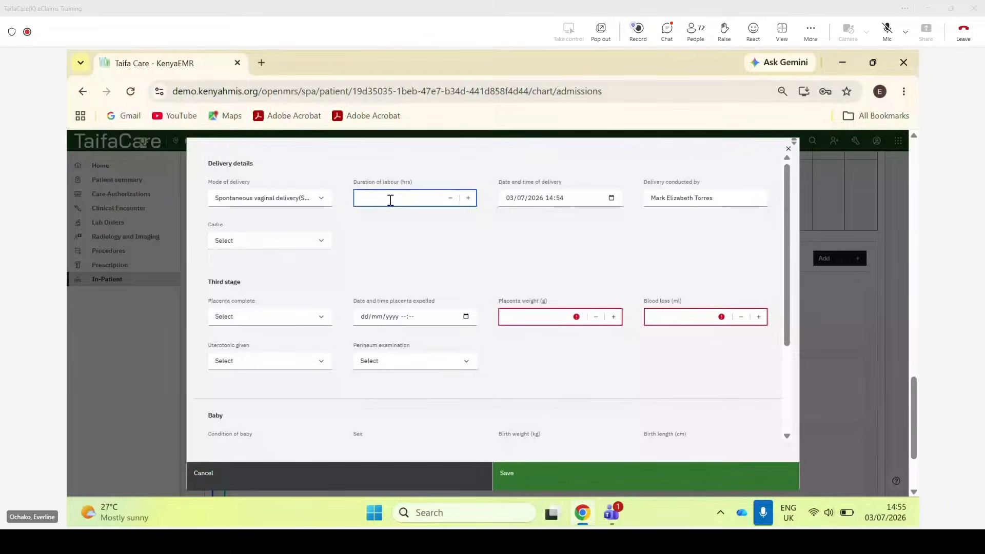
pyautogui.write('10')
pyautogui.click(297, 253)
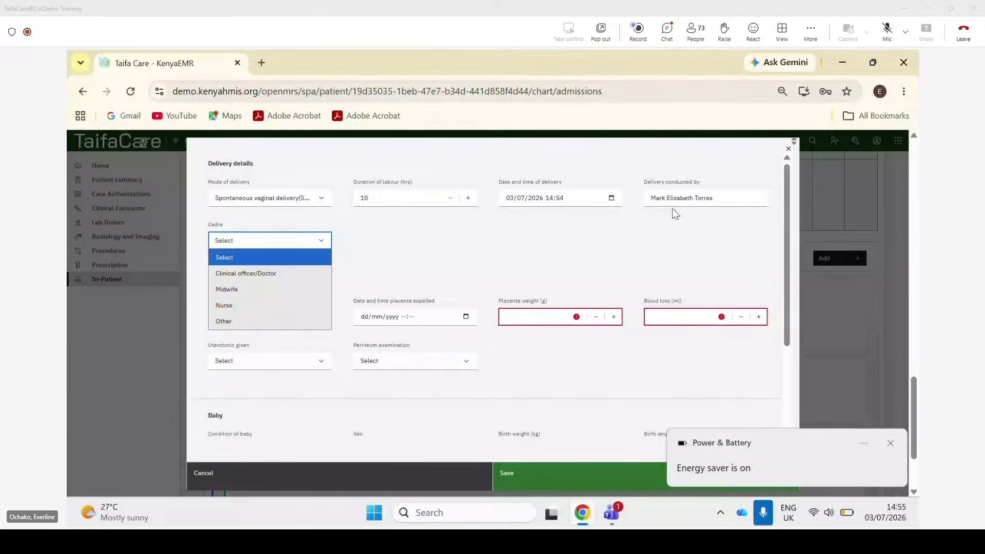
pyautogui.click(891, 443)
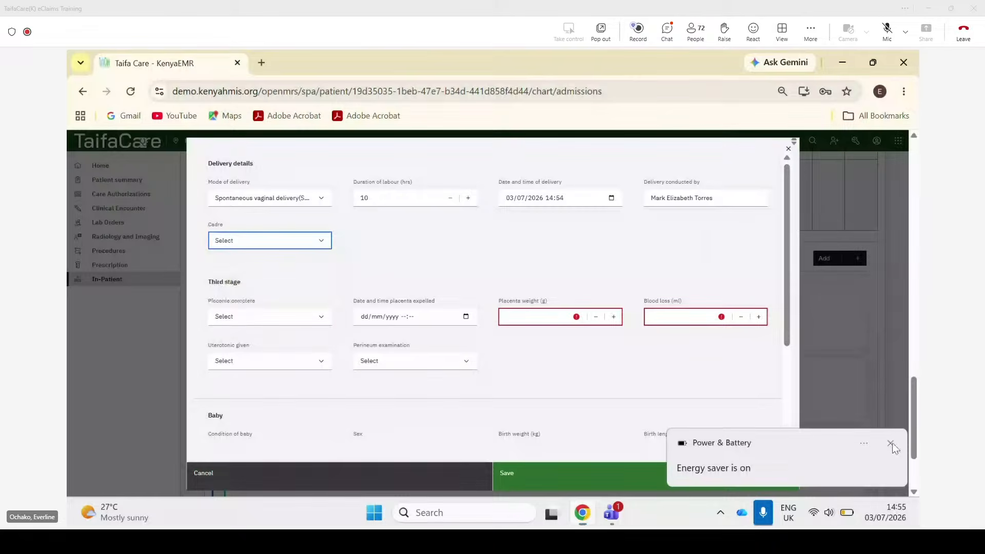
pyautogui.click(317, 254)
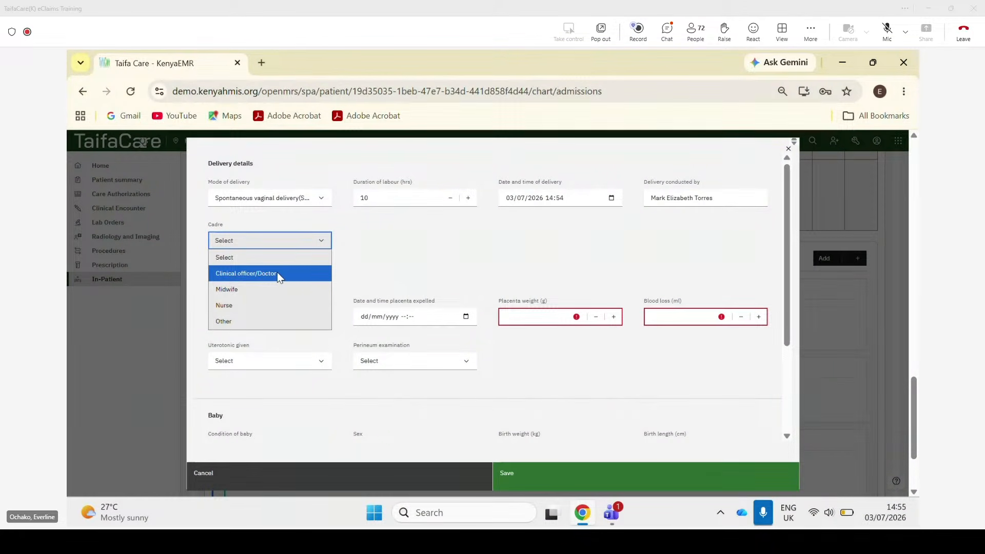
pyautogui.click(243, 288)
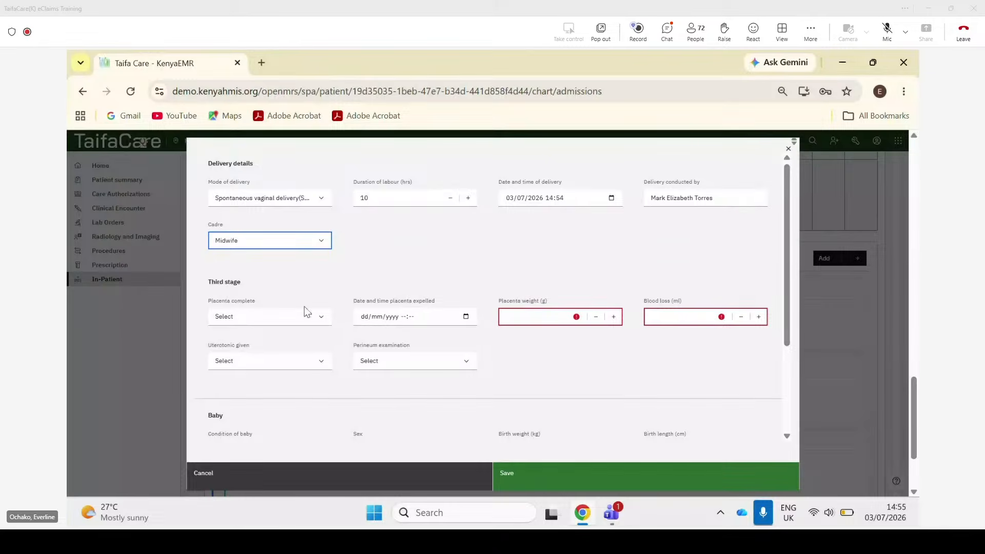
# Record the placenta complete, expelled 03/07/2026 14:55, weighing 30 g, with 300 ml blood loss.
pyautogui.click(296, 318)
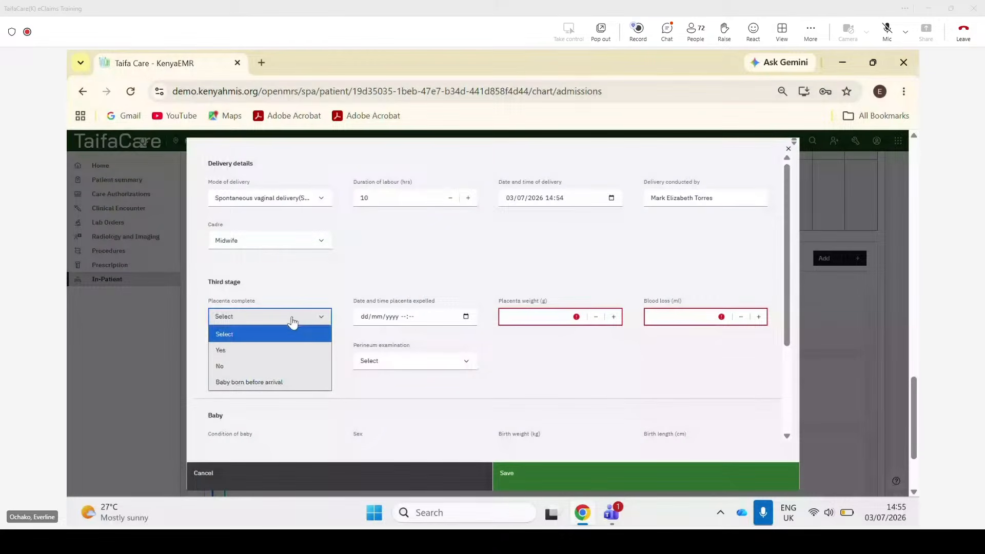
pyautogui.click(250, 352)
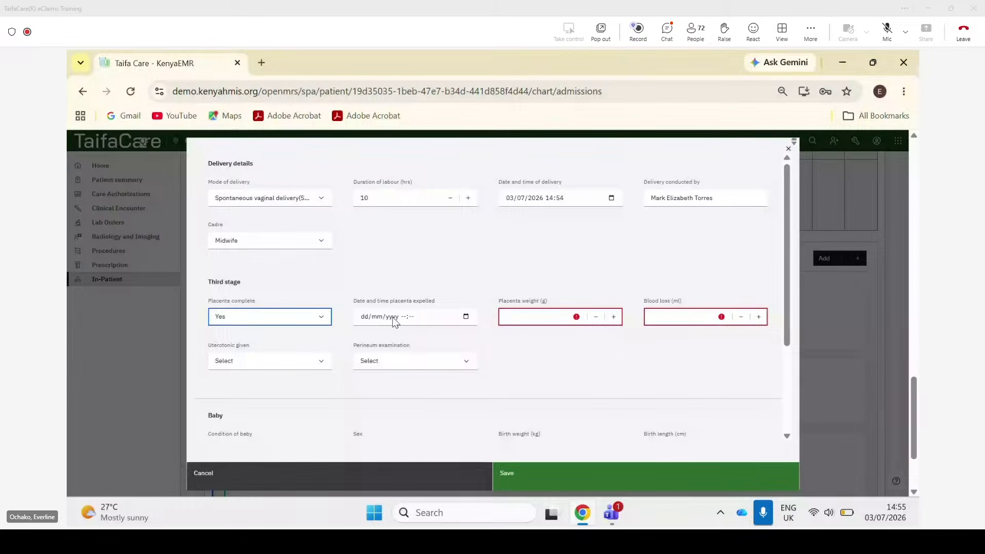
pyautogui.click(424, 316)
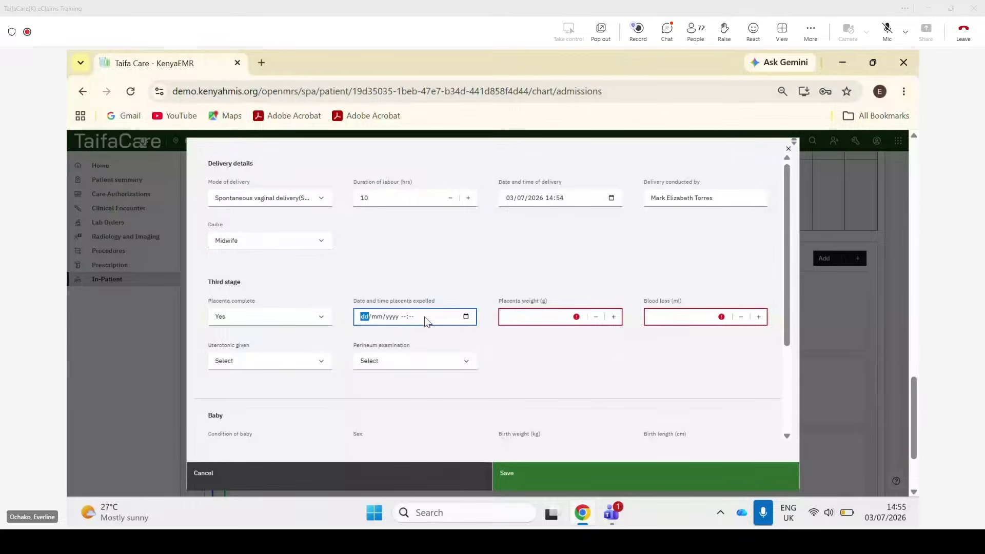
pyautogui.click(465, 317)
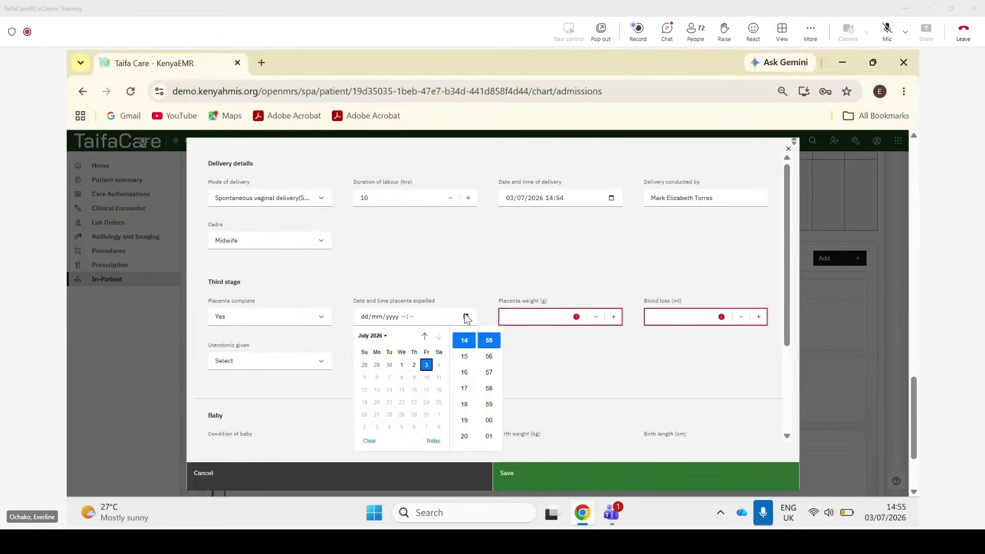
pyautogui.click(427, 366)
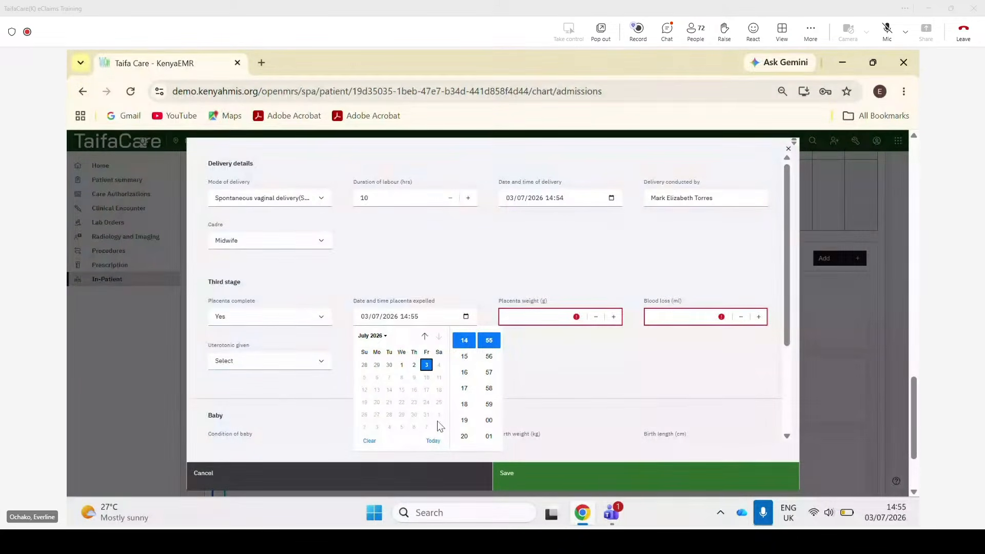
pyautogui.click(534, 390)
pyautogui.click(540, 318)
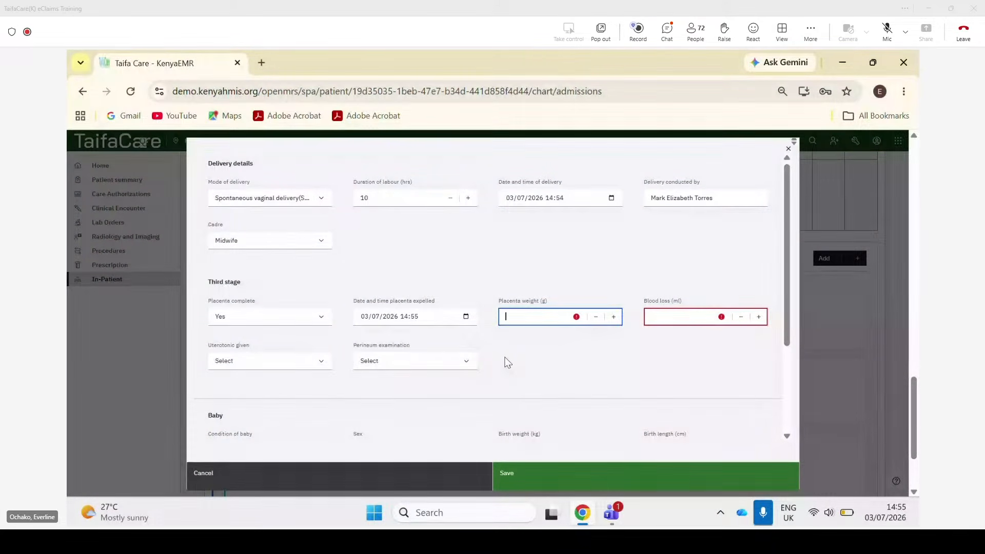
pyautogui.write('30')
pyautogui.click(662, 318)
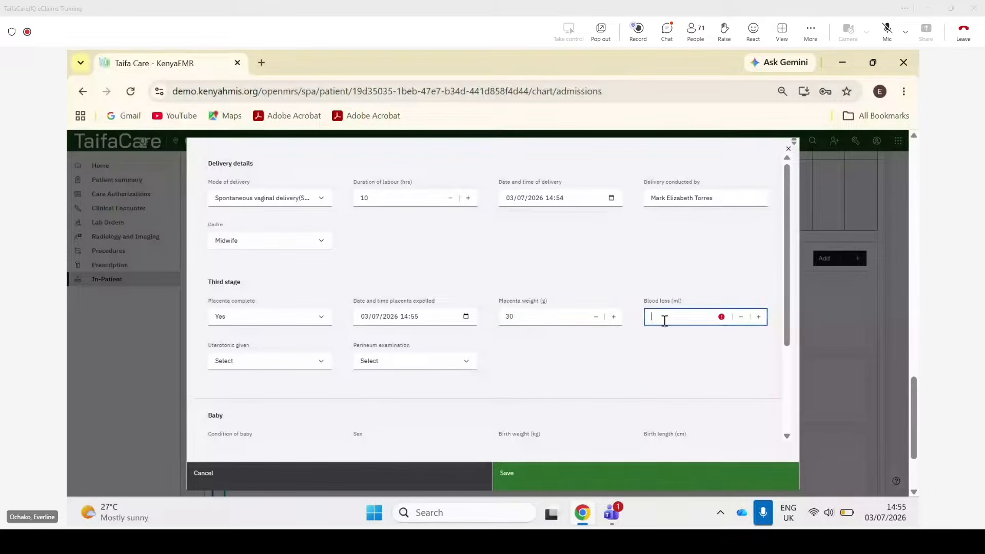
pyautogui.write('300')
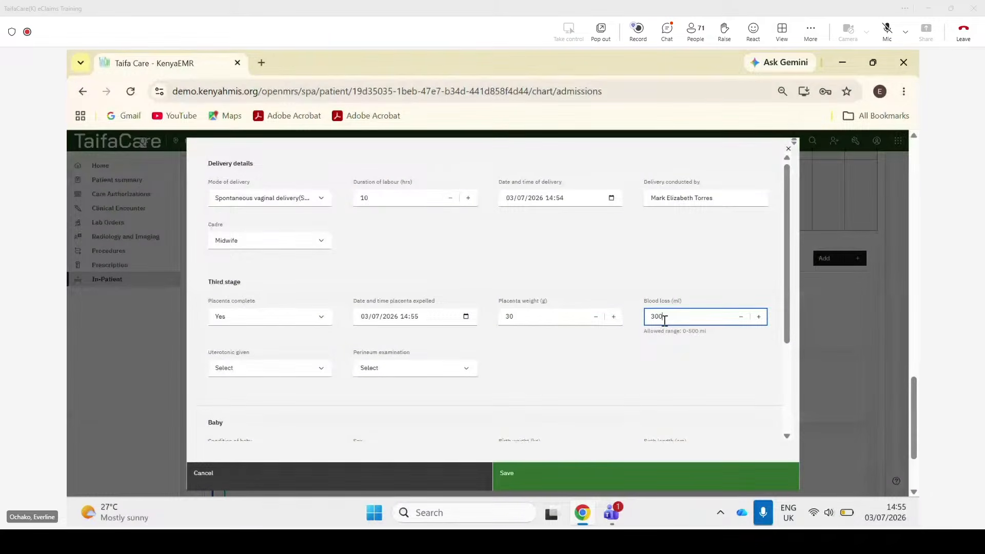
# Record Oxytocin as the uterotonic given and Episiotomy as the perineum finding.
pyautogui.click(269, 370)
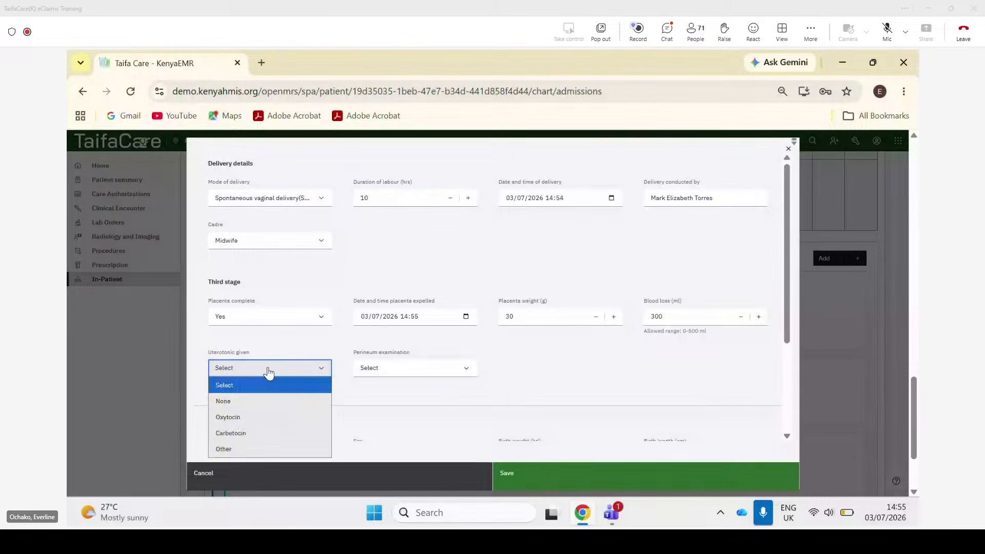
pyautogui.click(250, 413)
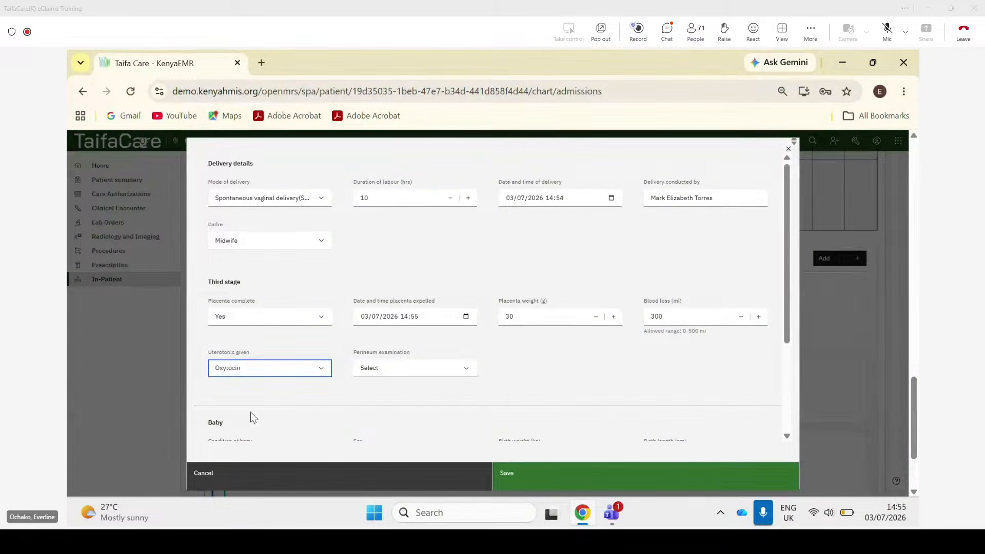
pyautogui.click(377, 369)
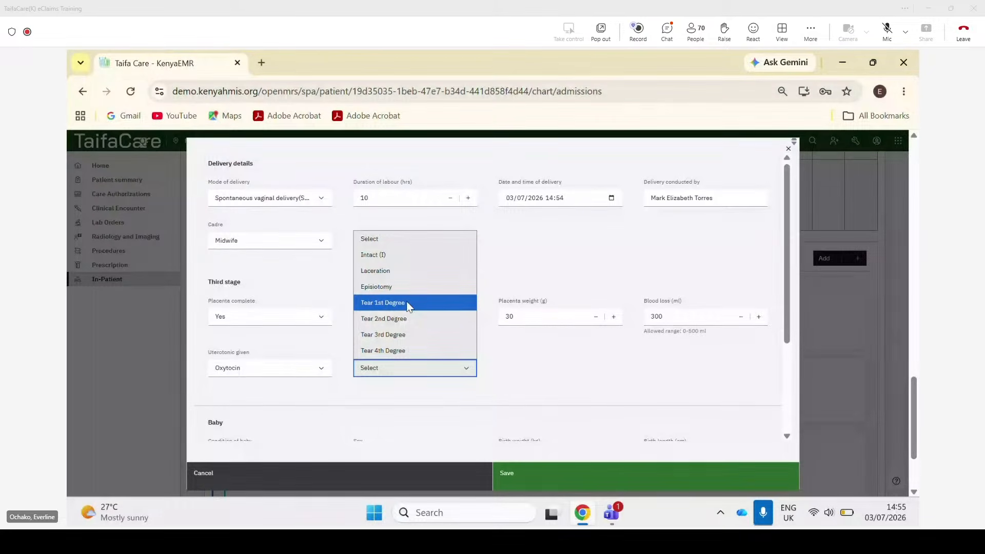
pyautogui.click(394, 287)
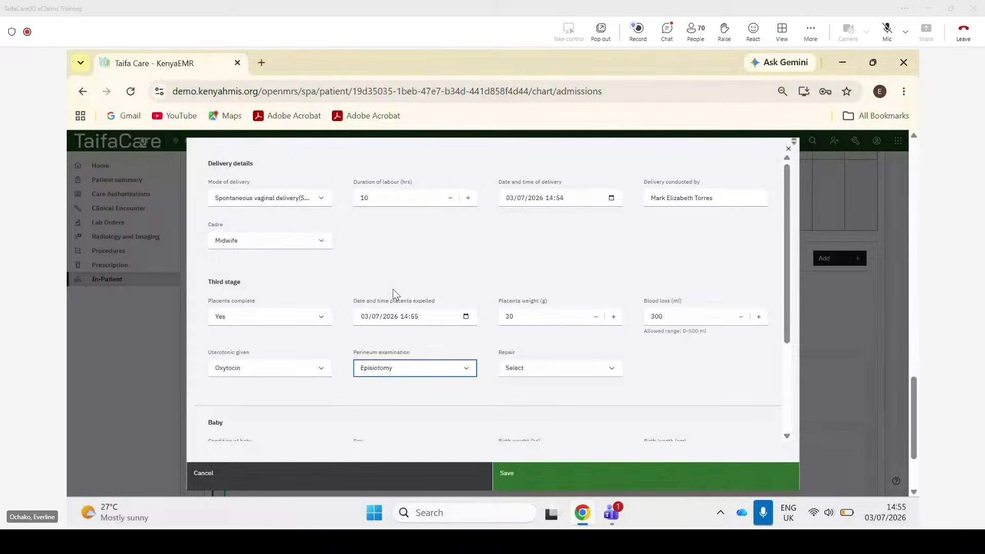
pyautogui.click(547, 372)
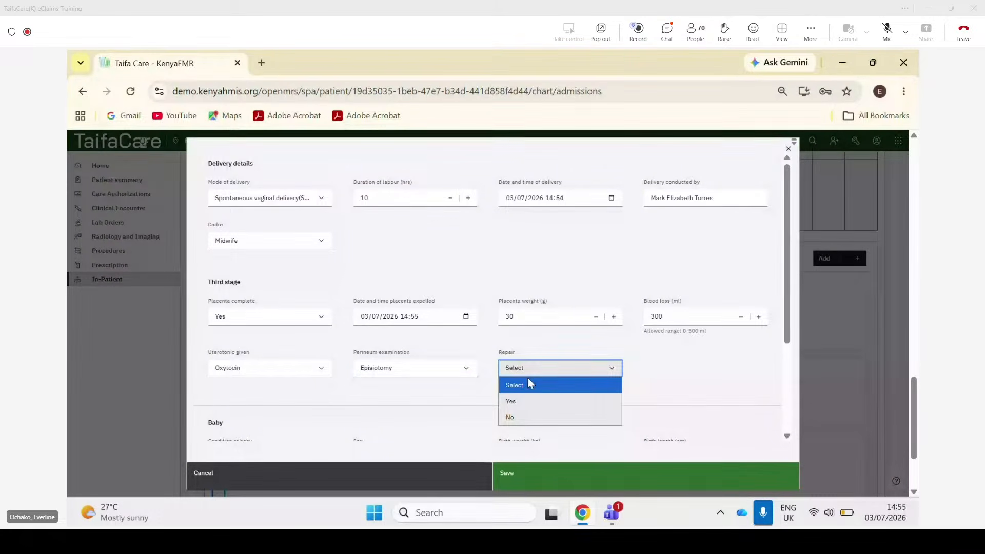
pyautogui.click(446, 375)
pyautogui.click(448, 376)
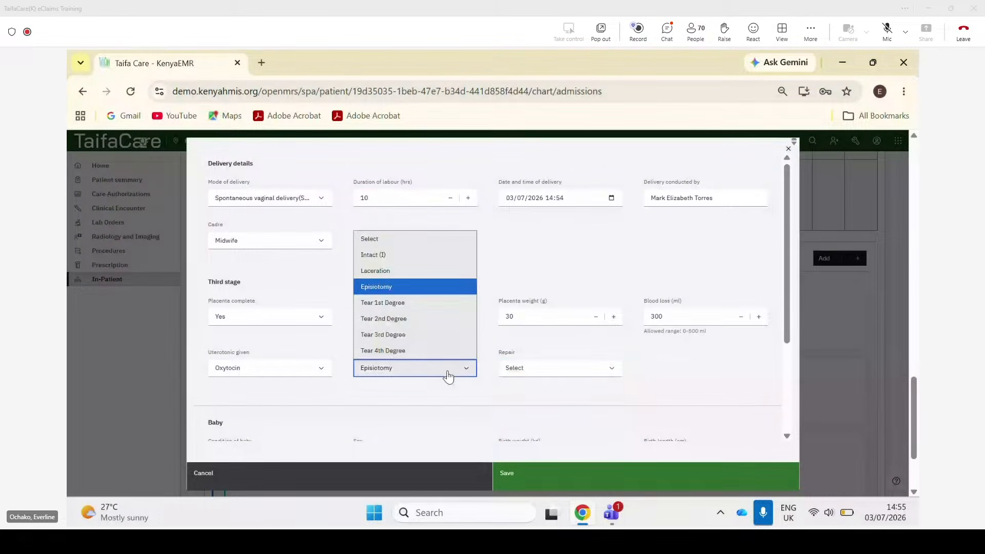
# Change the perineum finding to Intact (I) and record a live male birth.
pyautogui.click(392, 255)
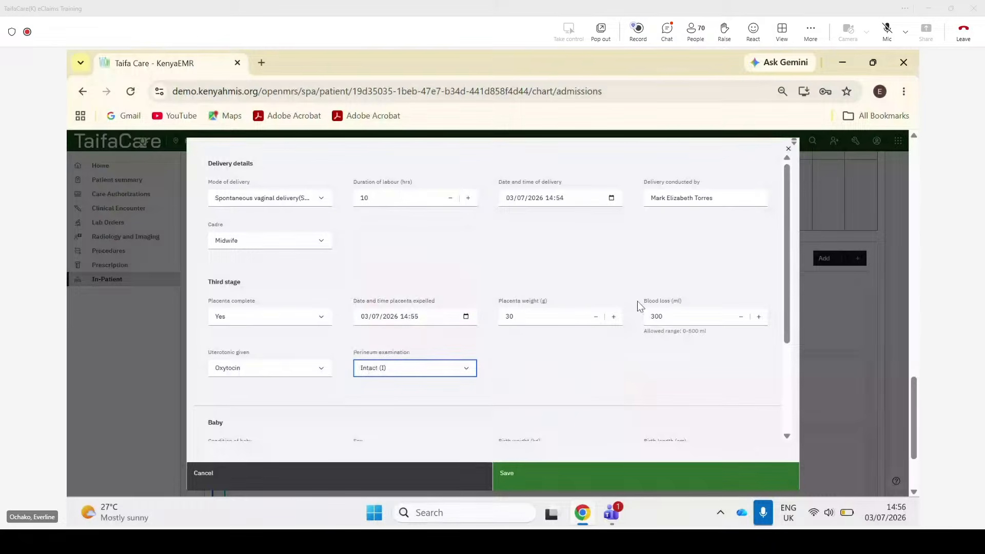
pyautogui.moveTo(788, 302); pyautogui.dragTo(793, 391)
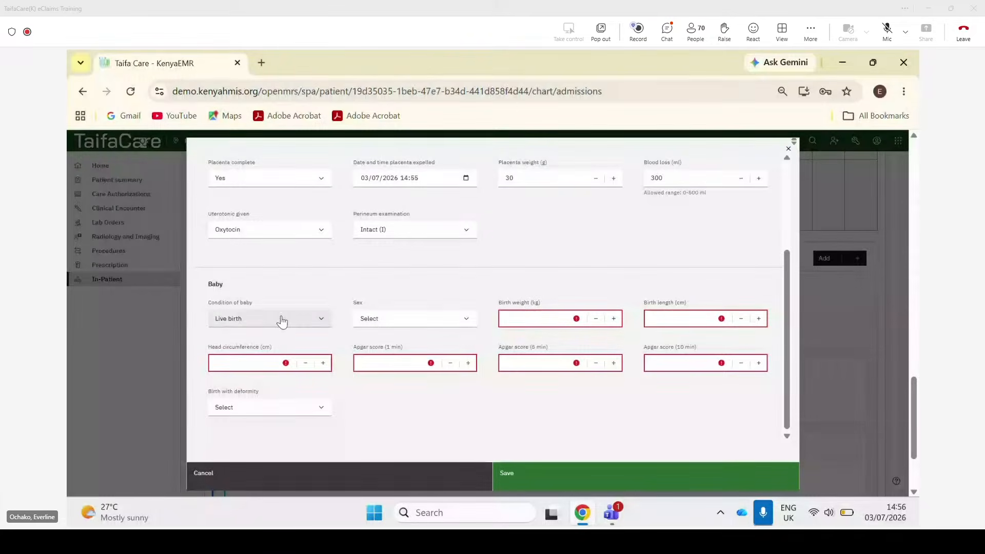
pyautogui.click(319, 325)
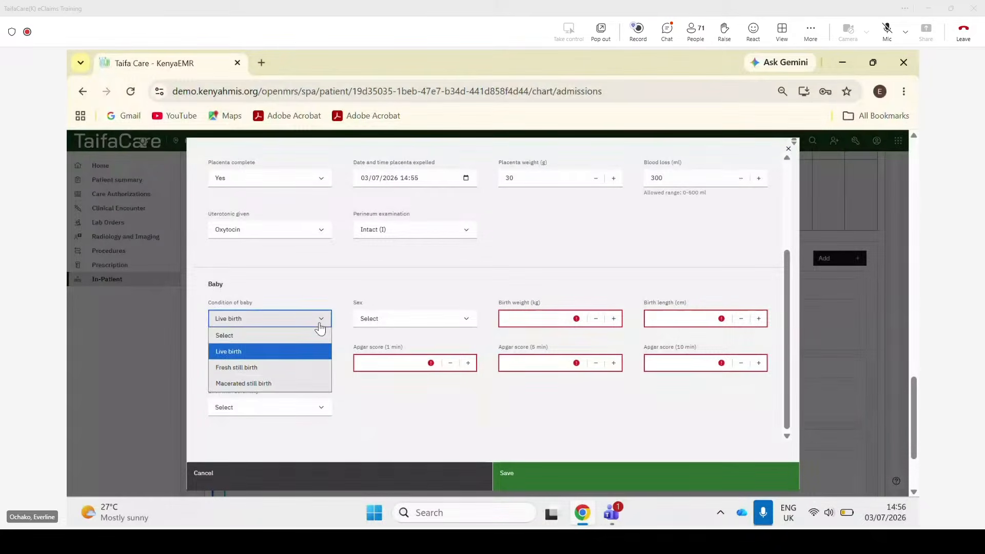
pyautogui.click(277, 348)
pyautogui.click(389, 326)
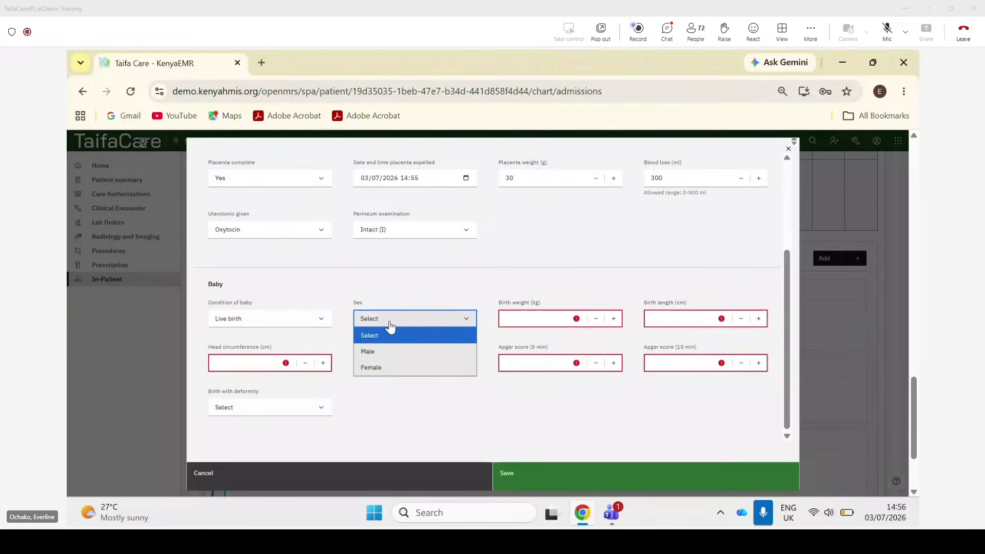
pyautogui.click(379, 351)
# Enter baby birth weight 3 kg, length 45 cm and head circumference 34 cm.
pyautogui.click(512, 319)
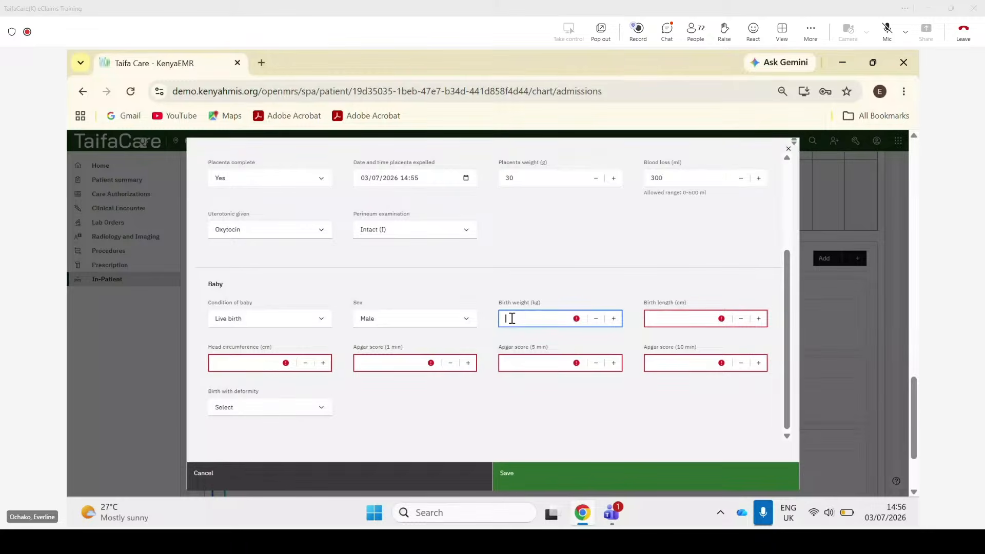
pyautogui.write('3')
pyautogui.click(675, 318)
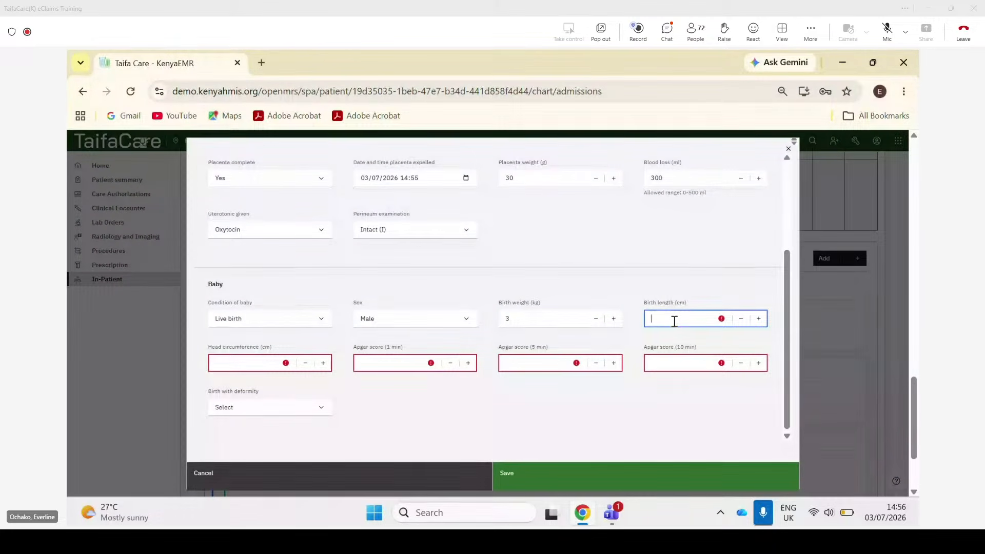
pyautogui.write('45')
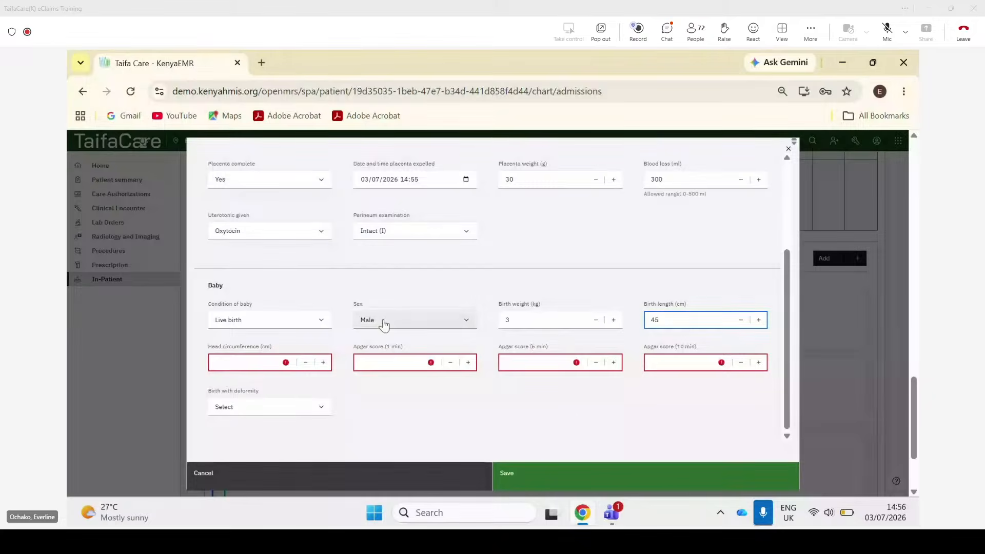
pyautogui.click(246, 363)
pyautogui.write('34')
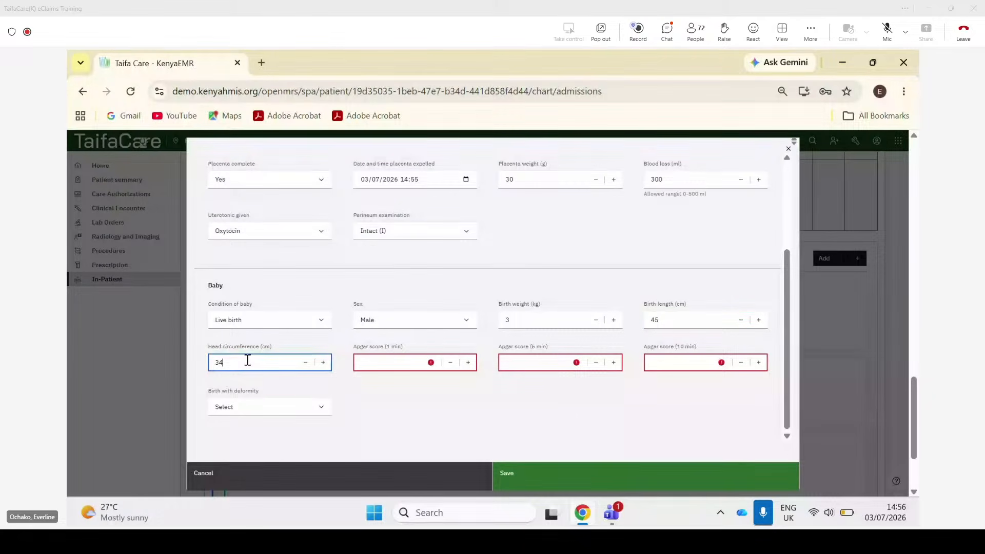
# Enter Apgar scores of 09, 10 and 10 at 1, 5 and 10 minutes.
pyautogui.click(391, 361)
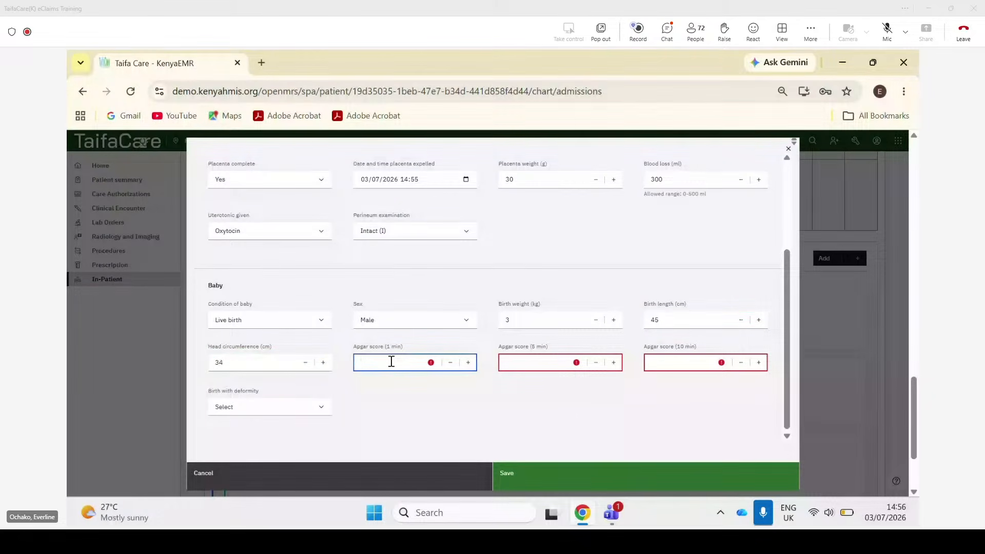
pyautogui.write('1')
pyautogui.click(526, 366)
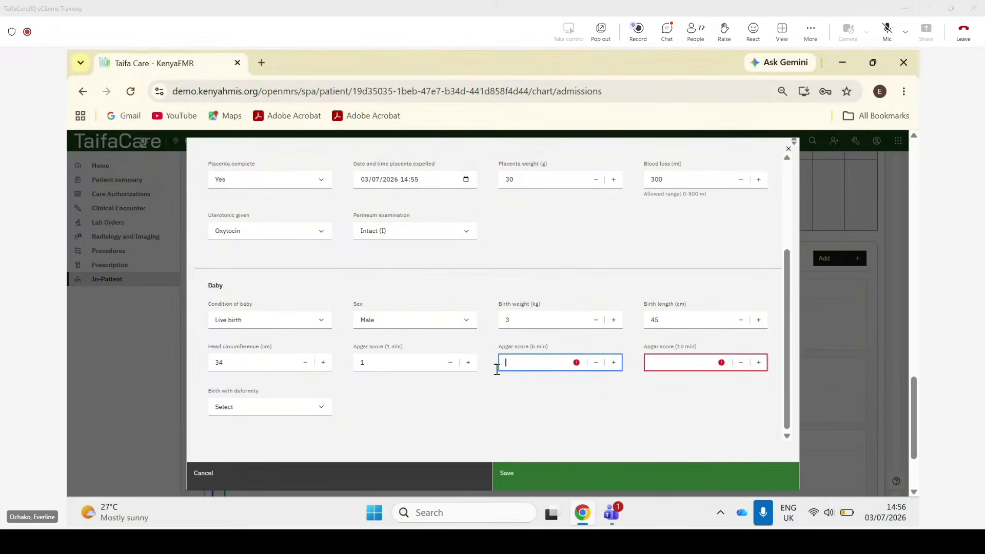
pyautogui.click(373, 368)
pyautogui.press('BackSpace')
pyautogui.write('0')
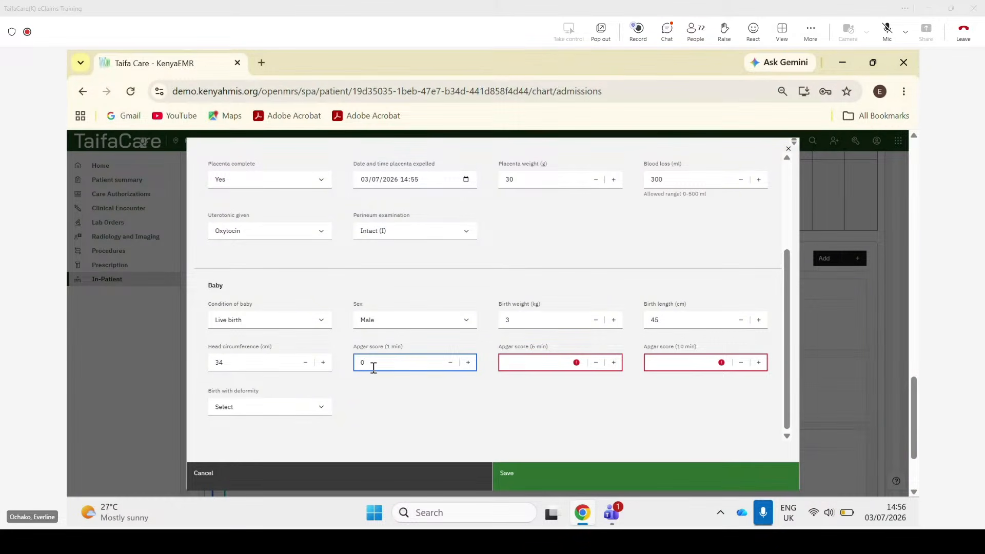
pyautogui.write('9')
pyautogui.click(523, 366)
pyautogui.write('10')
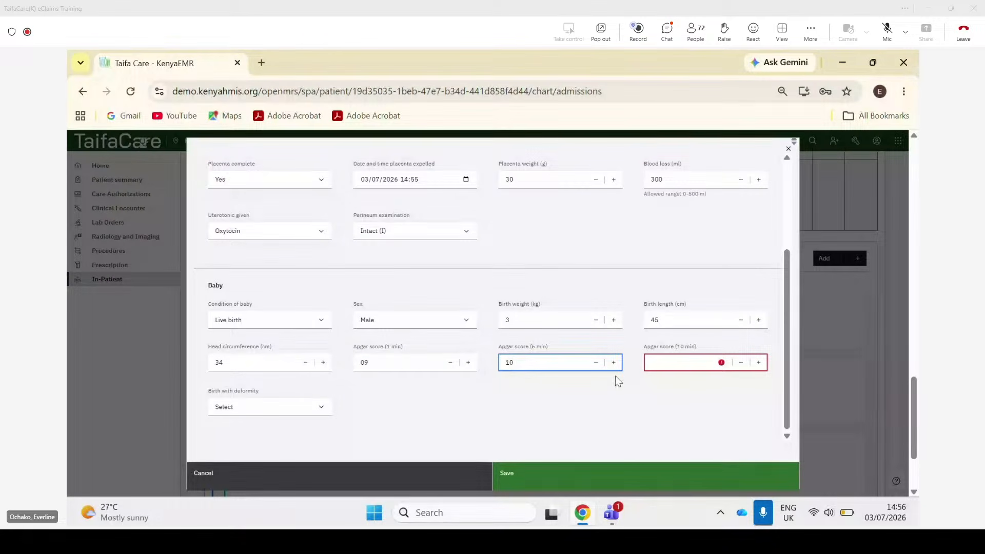
pyautogui.click(660, 365)
pyautogui.write('10')
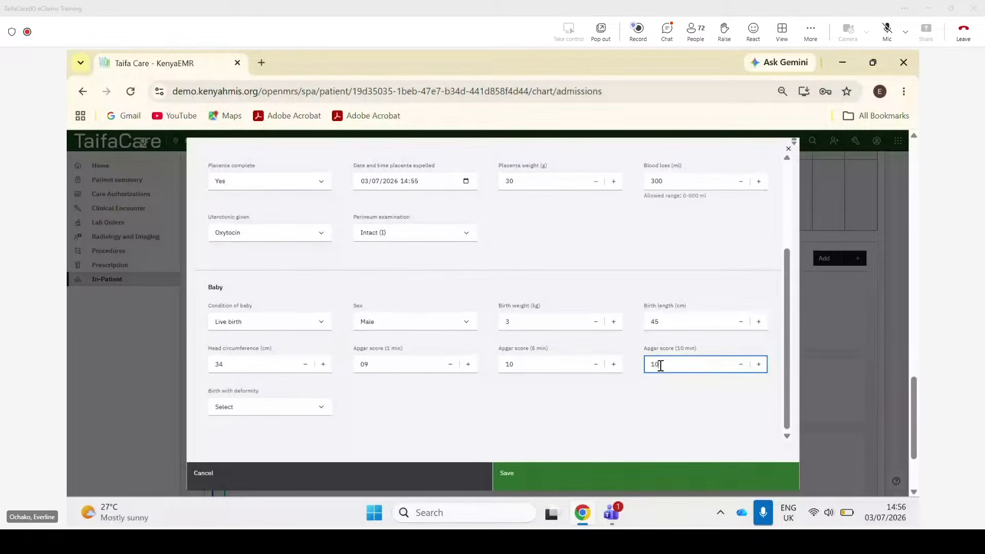
# Set Birth with deformity to No and save the Summary of Labour form.
pyautogui.click(302, 415)
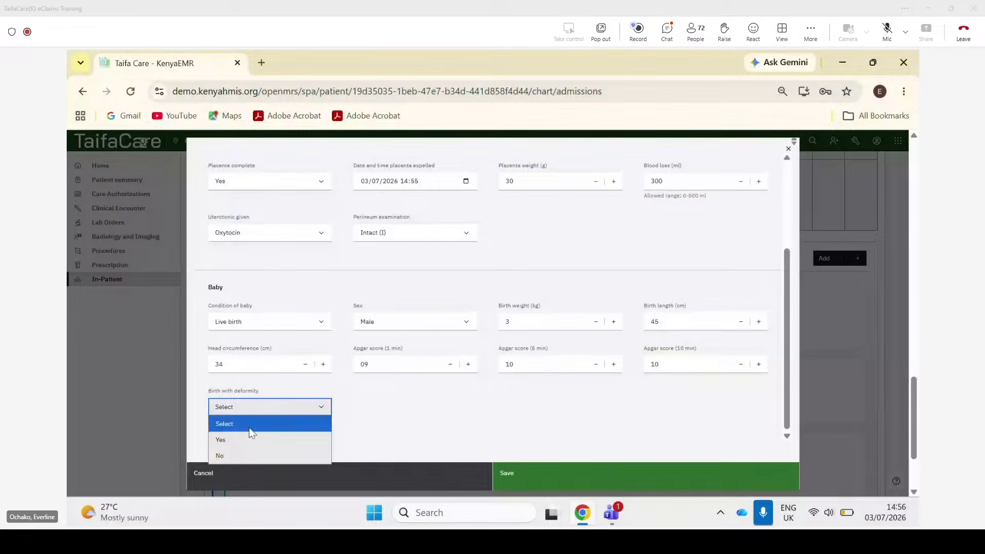
pyautogui.click(239, 439)
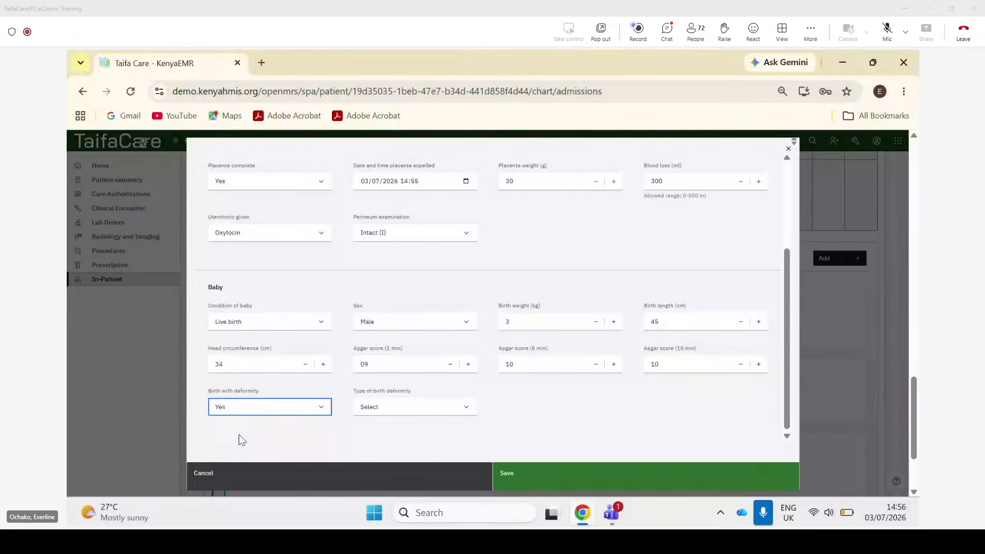
pyautogui.click(386, 407)
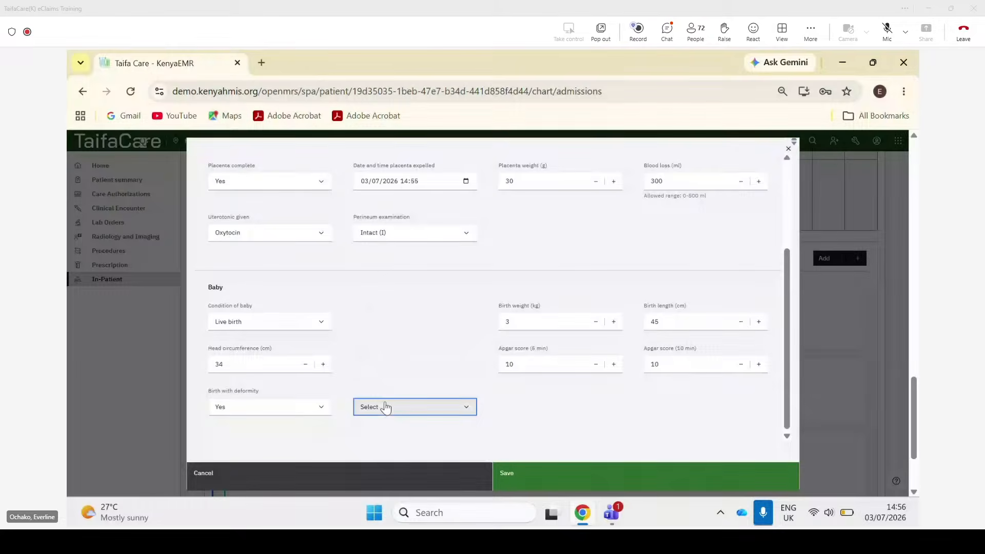
pyautogui.click(387, 407)
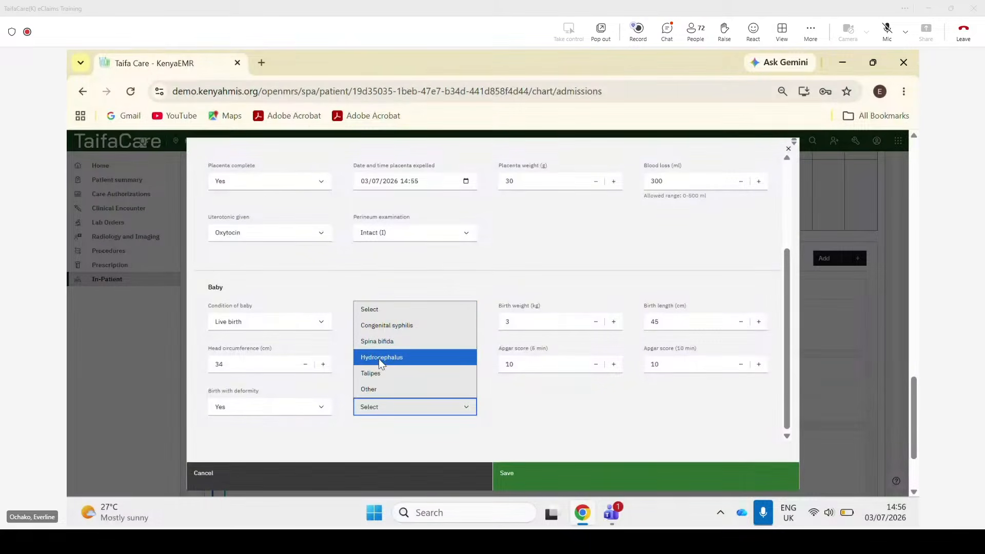
pyautogui.click(376, 391)
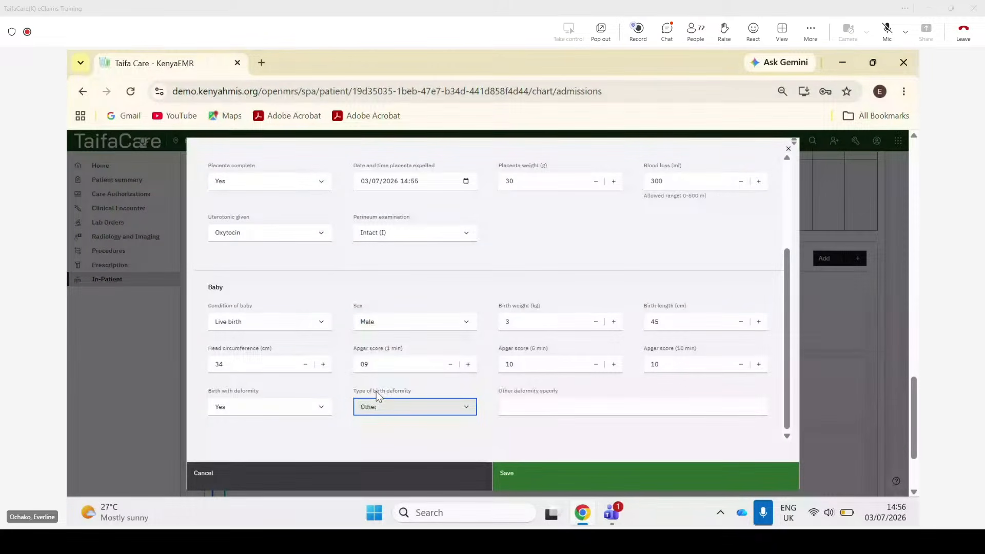
pyautogui.click(315, 413)
pyautogui.click(237, 454)
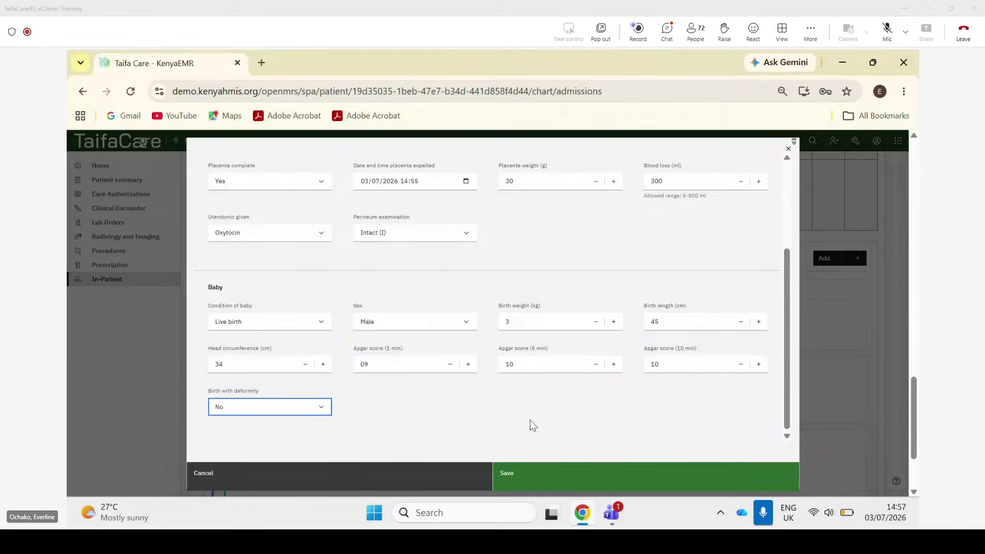
pyautogui.click(517, 475)
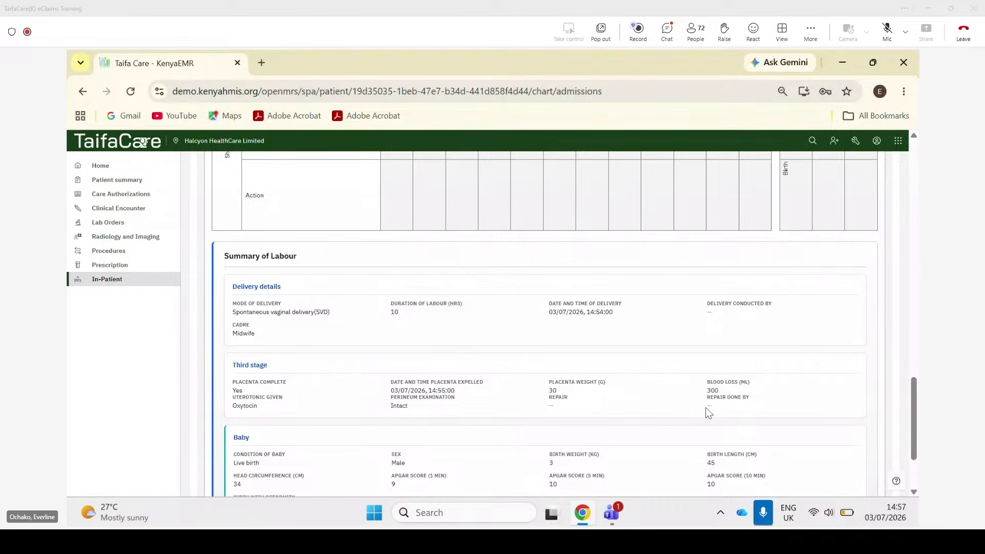
# Scroll through the saved Summary of Labour card, then back to the Labour Care Guide top.
pyautogui.moveTo(913, 405); pyautogui.dragTo(917, 438)
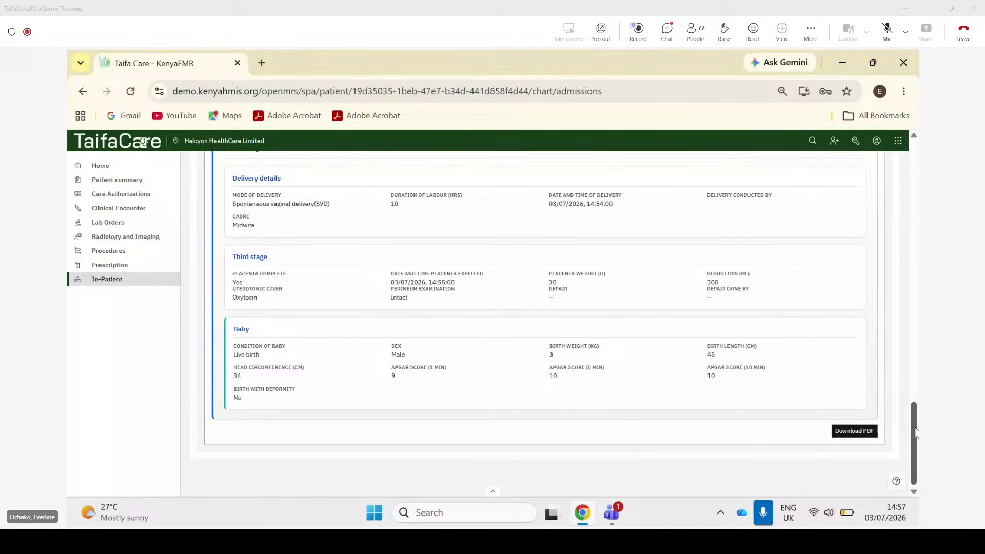
pyautogui.moveTo(916, 435)
pyautogui.mouseDown()
pyautogui.moveTo(893, 332)
pyautogui.moveTo(918, 432)
pyautogui.mouseUp()
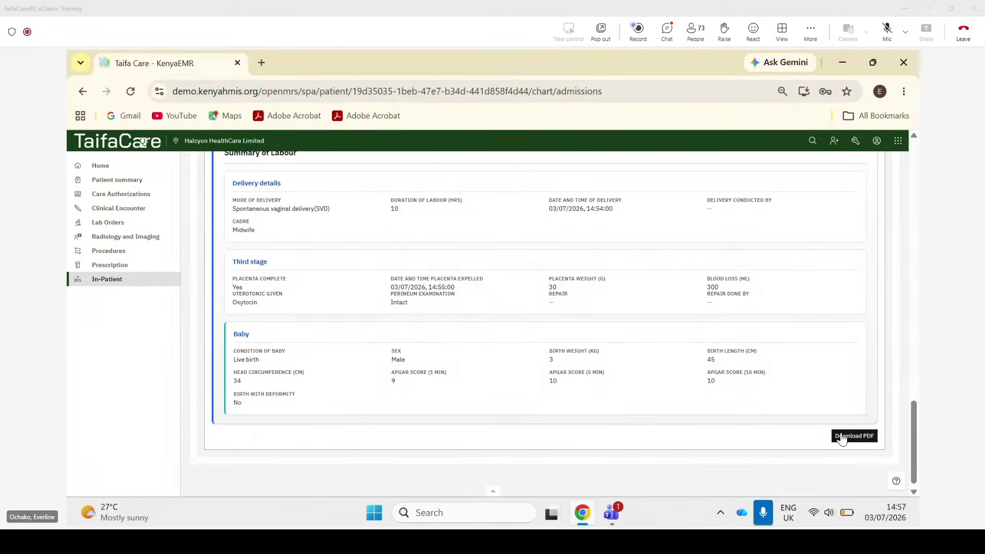
pyautogui.moveTo(915, 441); pyautogui.dragTo(881, 187)
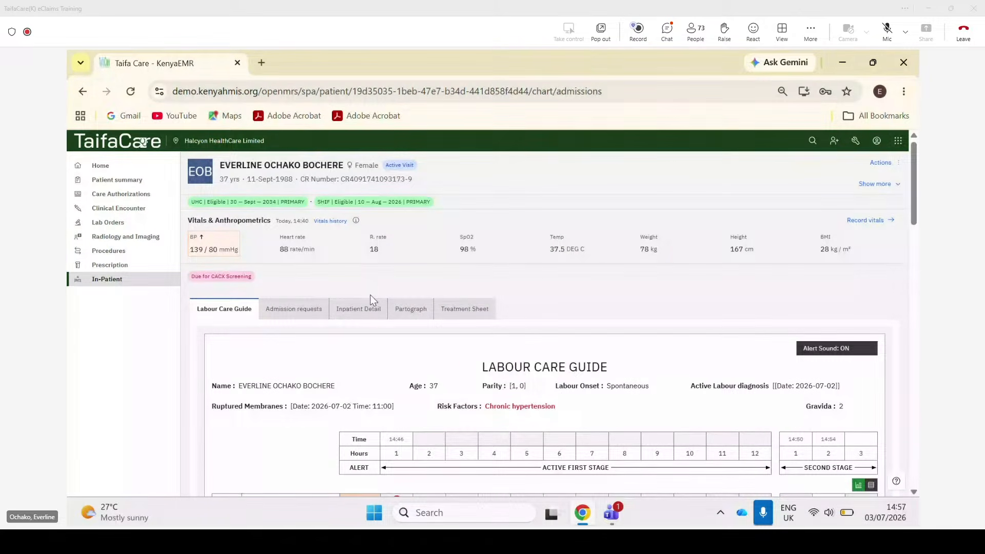
# Show the inpatient details (Labour Ward, Bed-007) and browse the In-Patient Forms list.
pyautogui.click(359, 313)
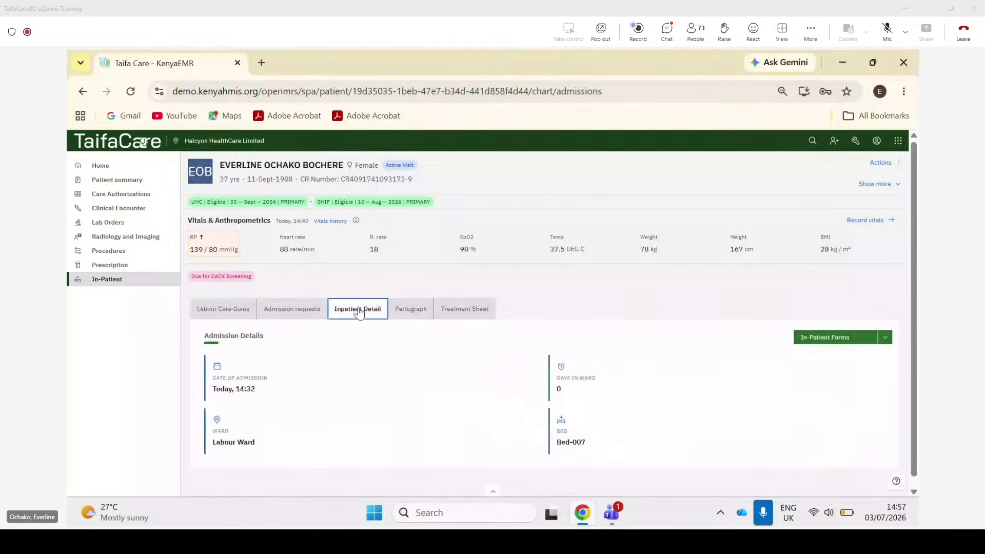
pyautogui.click(885, 340)
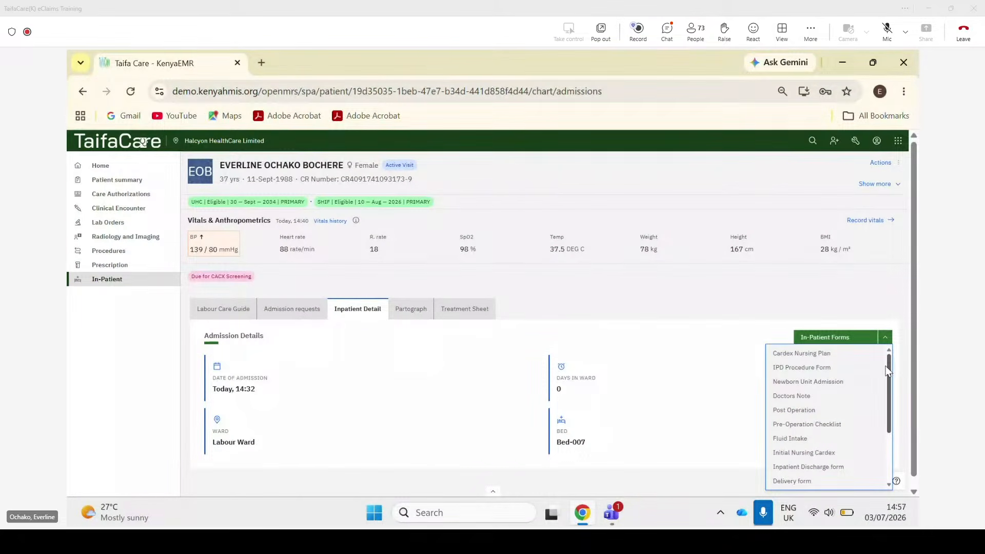
pyautogui.moveTo(886, 373); pyautogui.dragTo(890, 395)
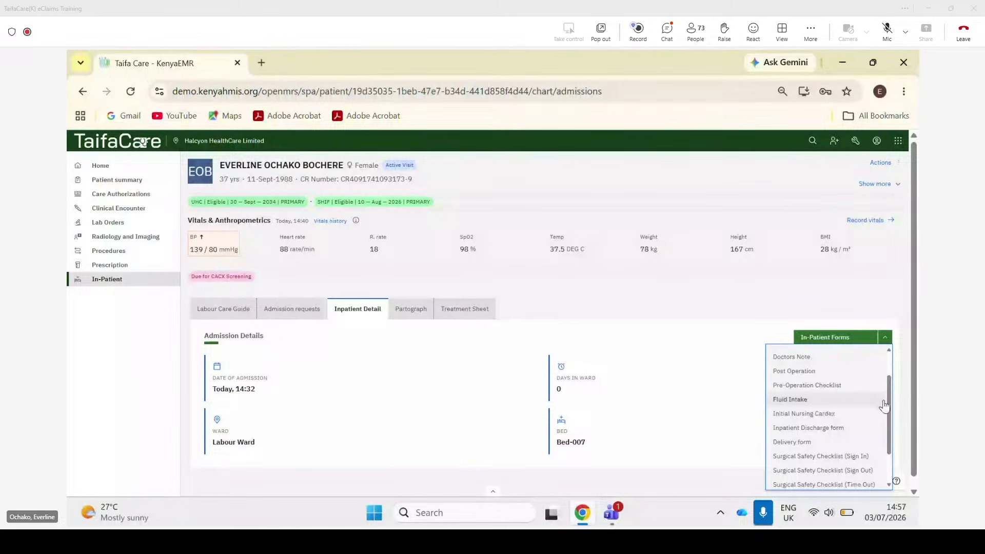
pyautogui.scroll(-2, 820, 410)
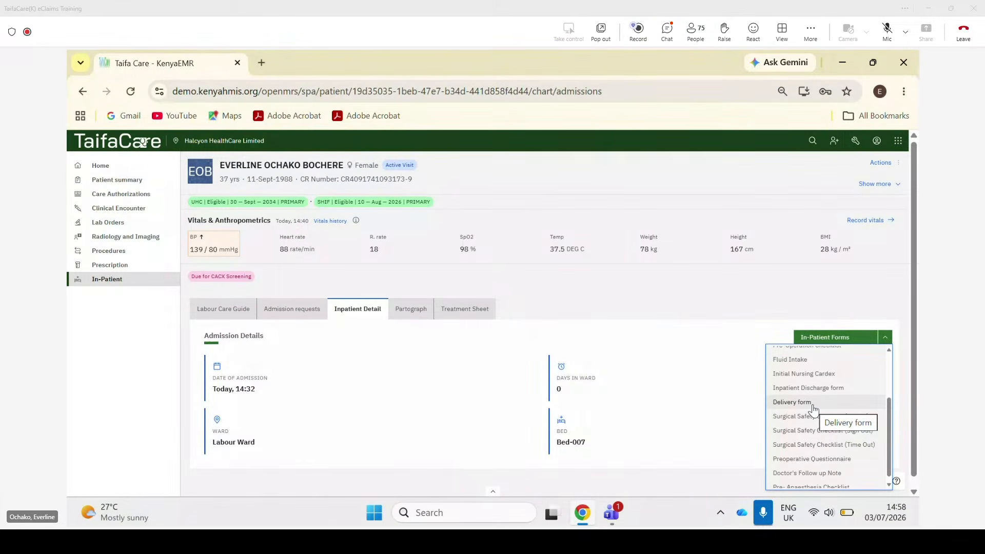
# Close the forms list and open the Nursing Treatment Sheet.
pyautogui.click(559, 306)
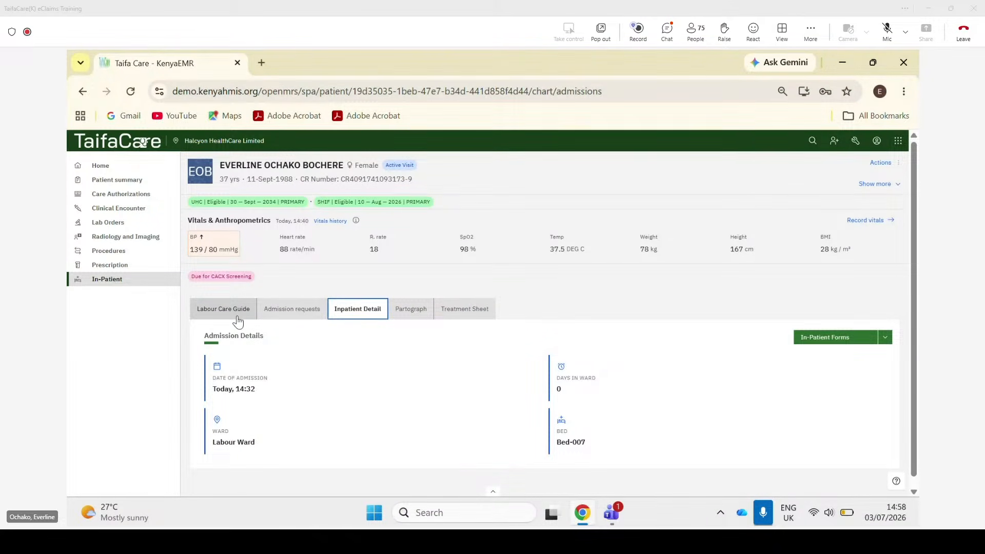
pyautogui.click(389, 276)
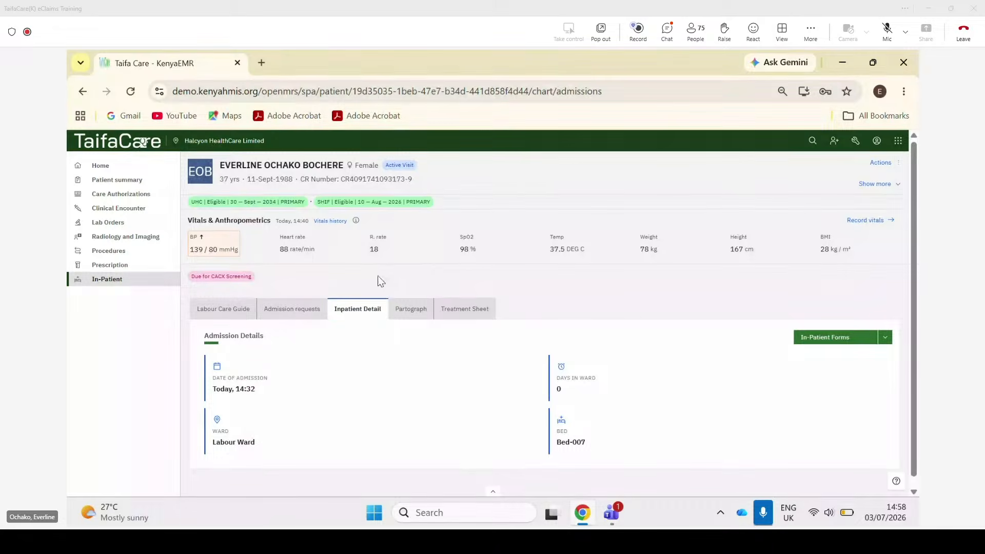
pyautogui.click(455, 314)
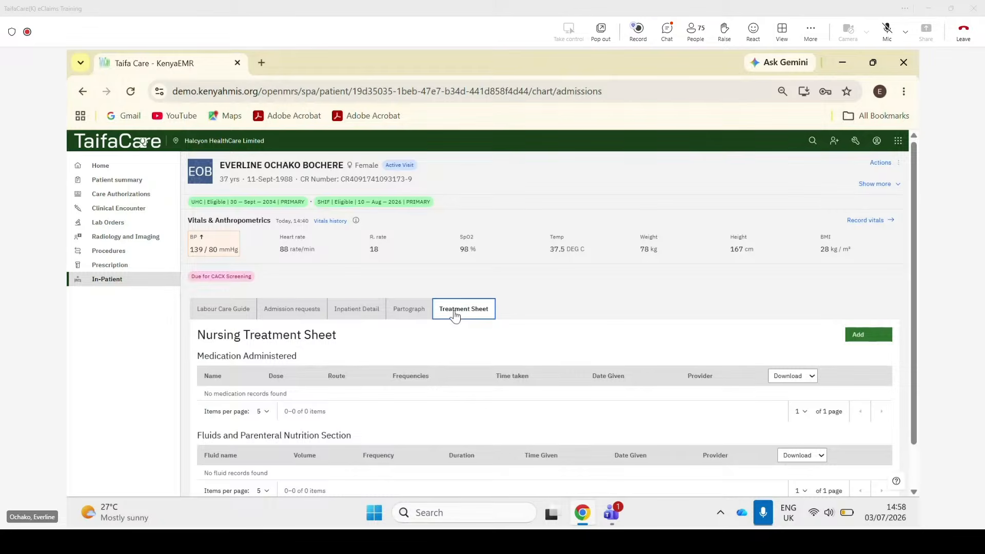
# Start and cancel a treatment sheet entry, then return to the facility Dashboard.
pyautogui.moveTo(913, 316); pyautogui.dragTo(910, 341)
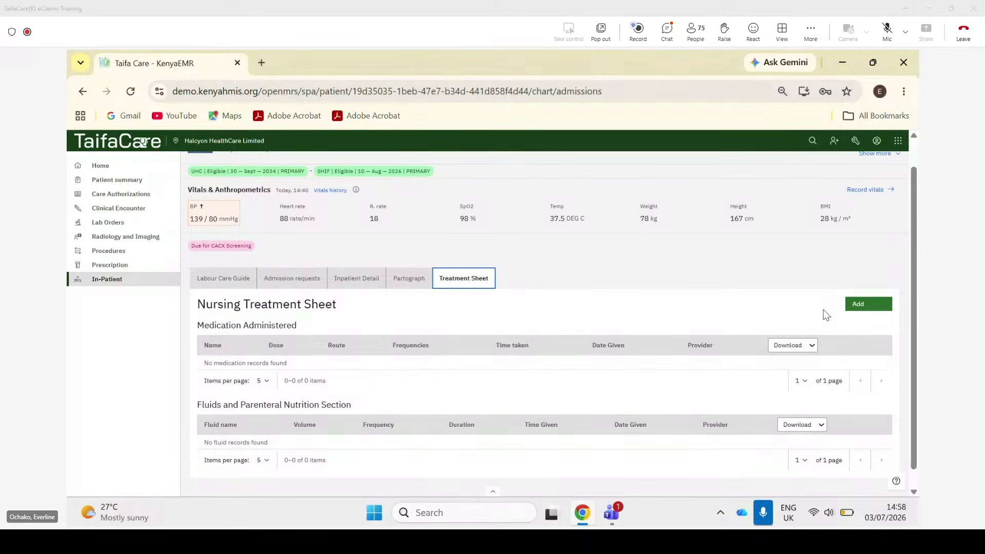
pyautogui.click(855, 306)
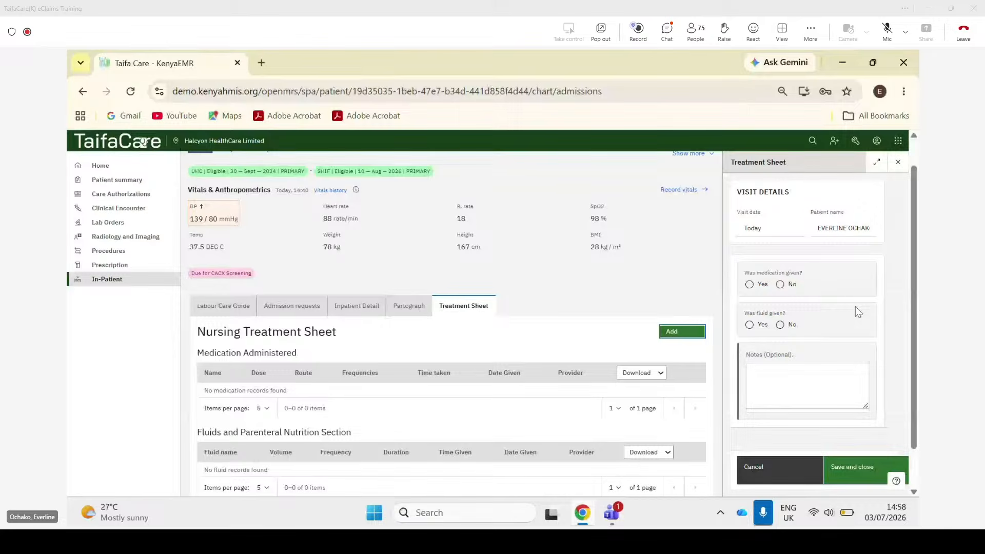
pyautogui.click(749, 469)
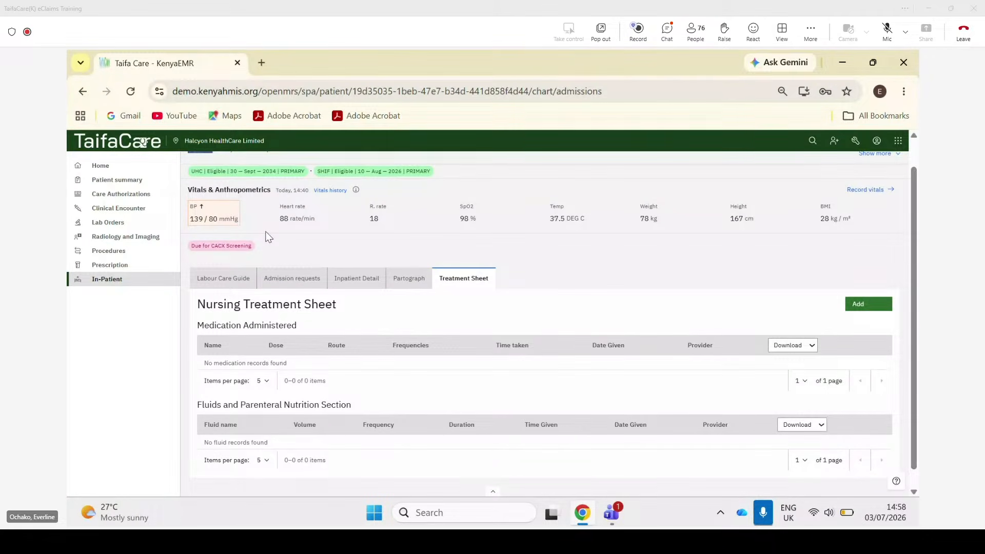
pyautogui.click(125, 147)
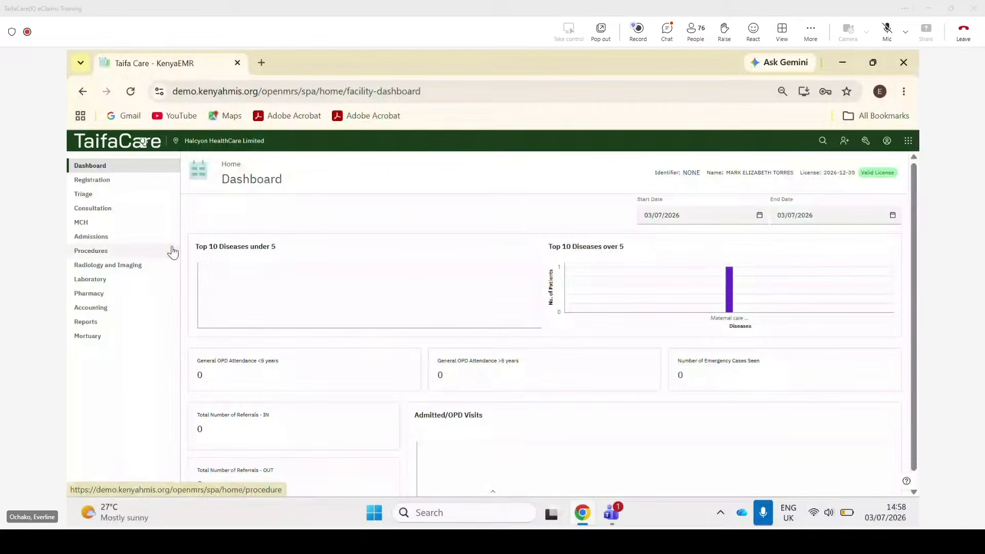
# Find the patient among Labour Ward admissions and submit an interward transfer to Postnatal Ward.
pyautogui.click(154, 245)
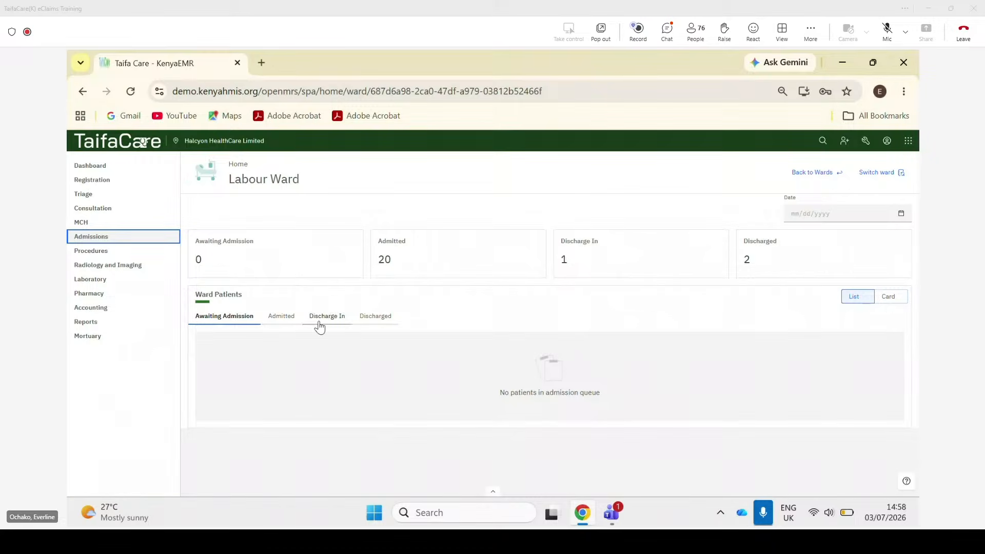
pyautogui.click(283, 316)
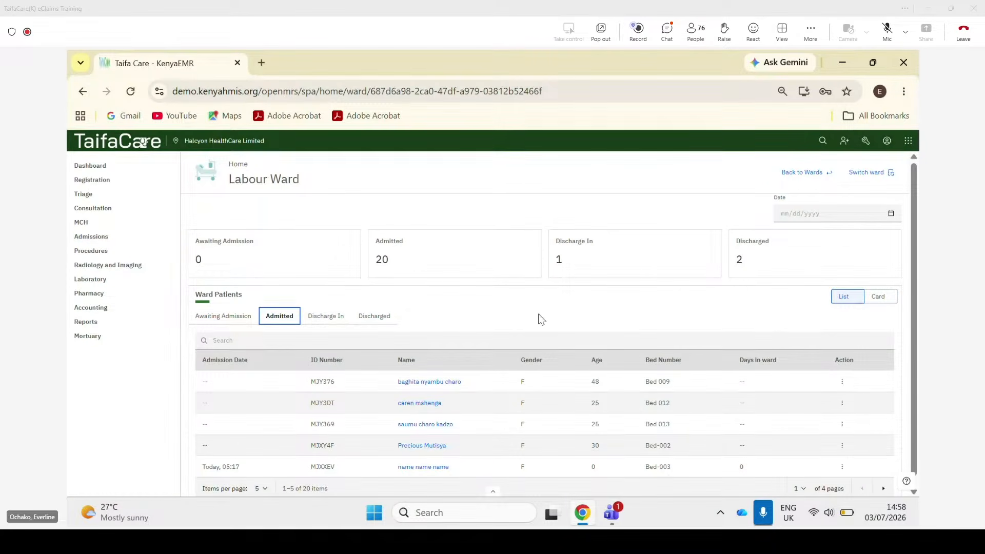
pyautogui.click(478, 342)
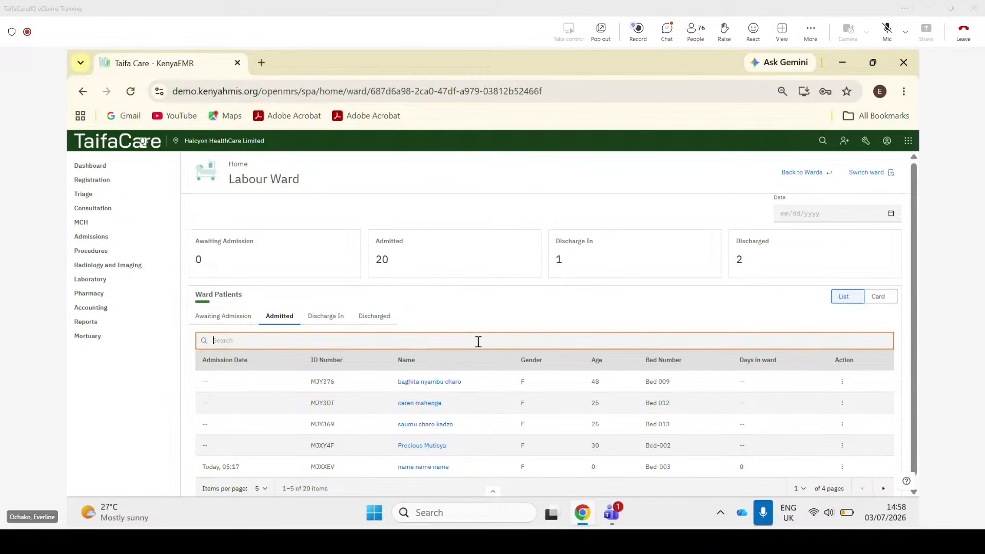
pyautogui.write('everline')
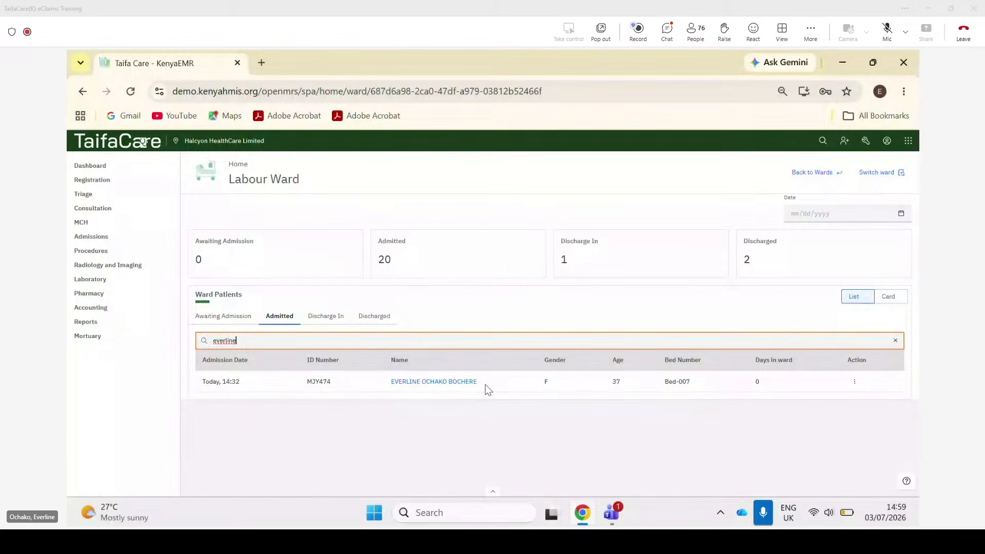
pyautogui.click(855, 384)
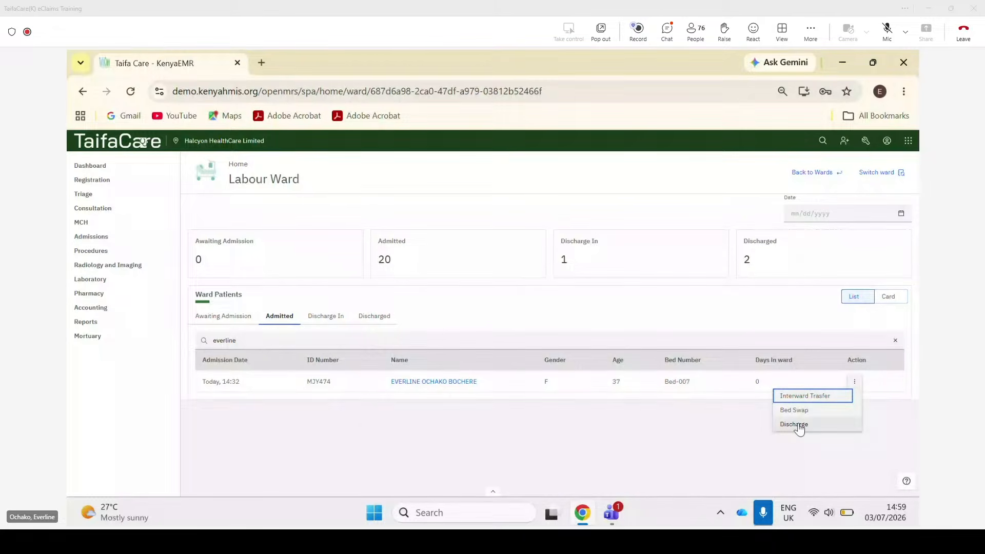
pyautogui.click(809, 397)
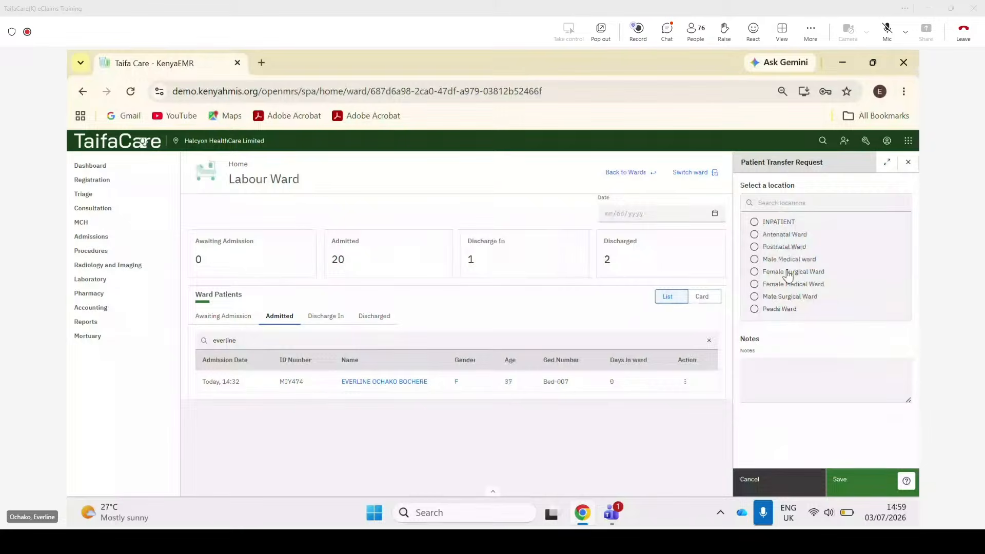
pyautogui.click(755, 248)
pyautogui.click(856, 492)
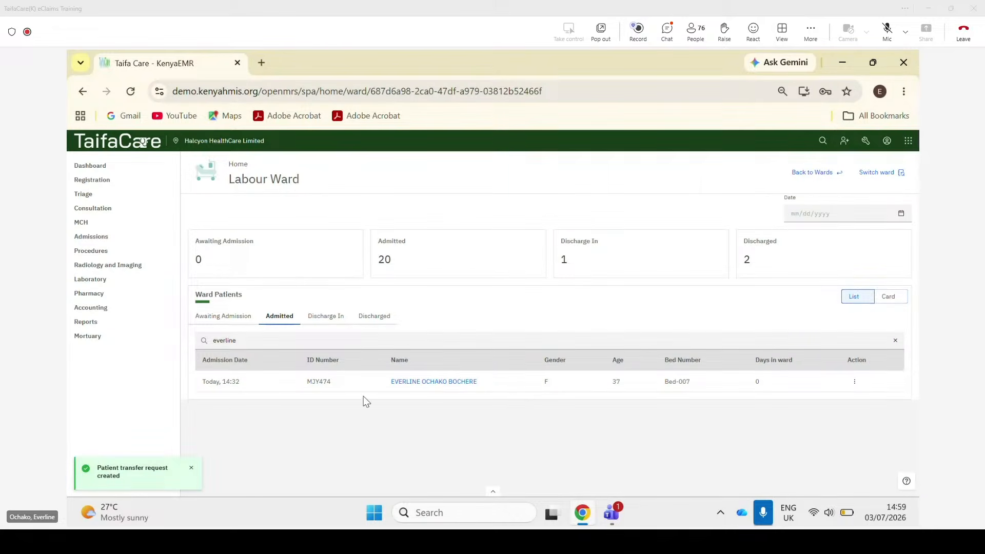
# Go back to the ward overview and open Postnatal Ward.
pyautogui.click(820, 177)
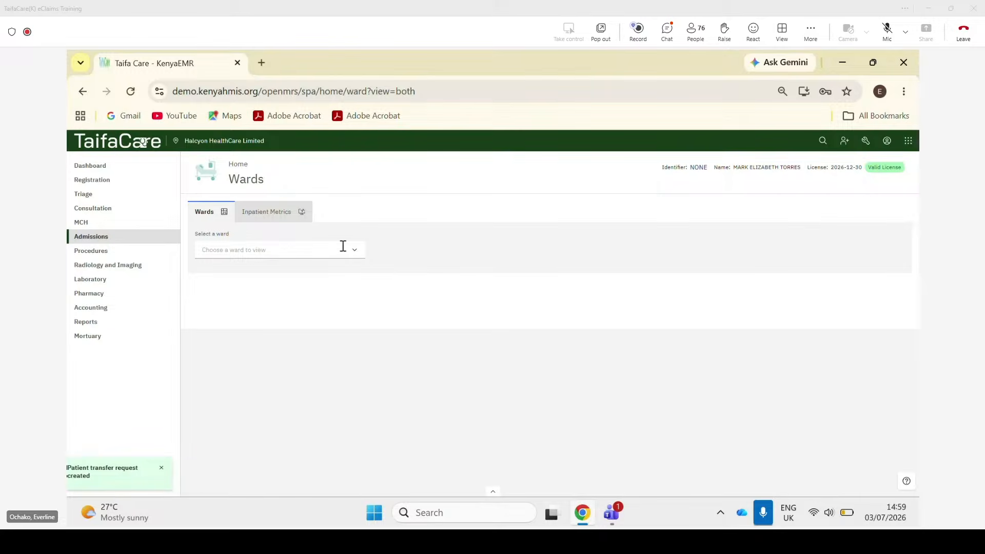
pyautogui.click(345, 250)
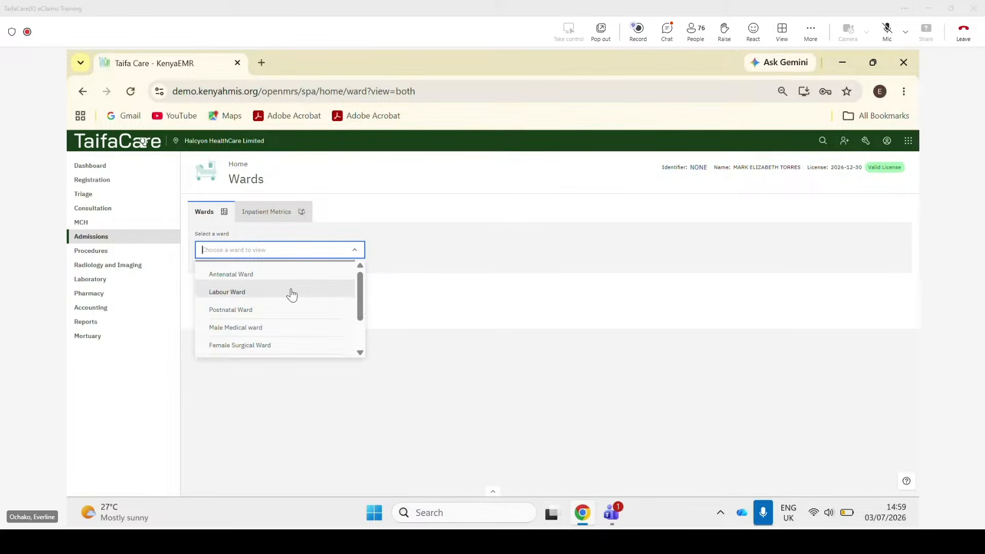
pyautogui.click(263, 311)
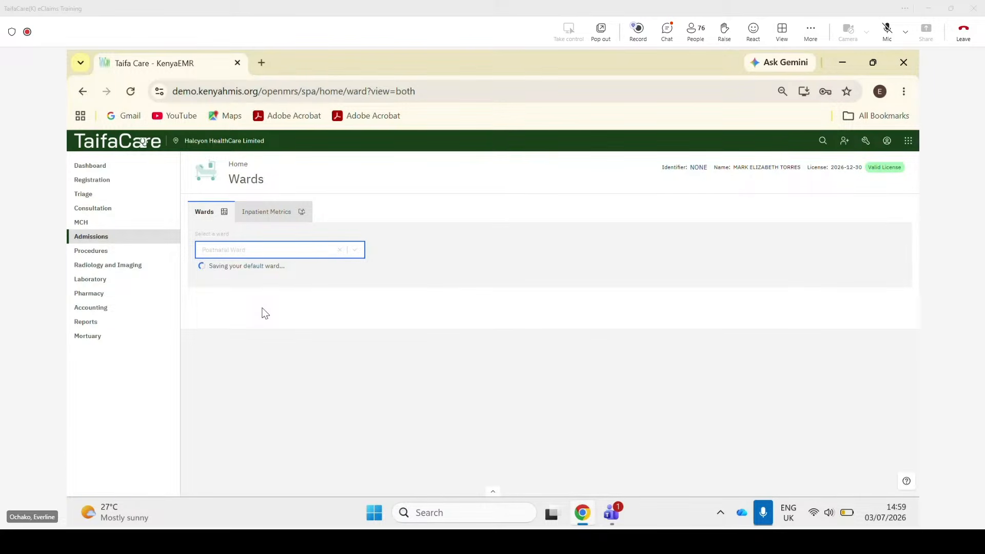
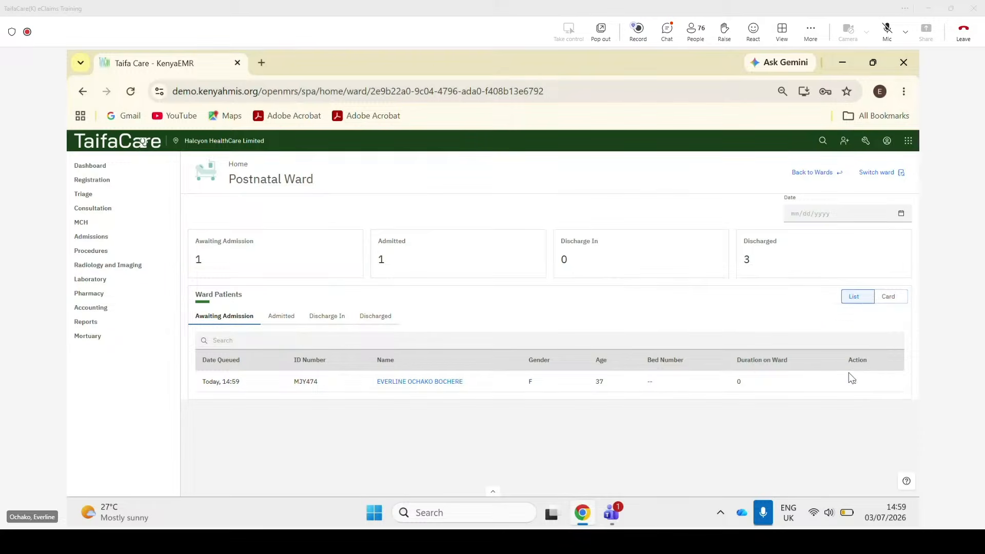
# Admit the queued patient with diagnosis 'post delivery', Insurance payment and Bed 014.
pyautogui.click(855, 381)
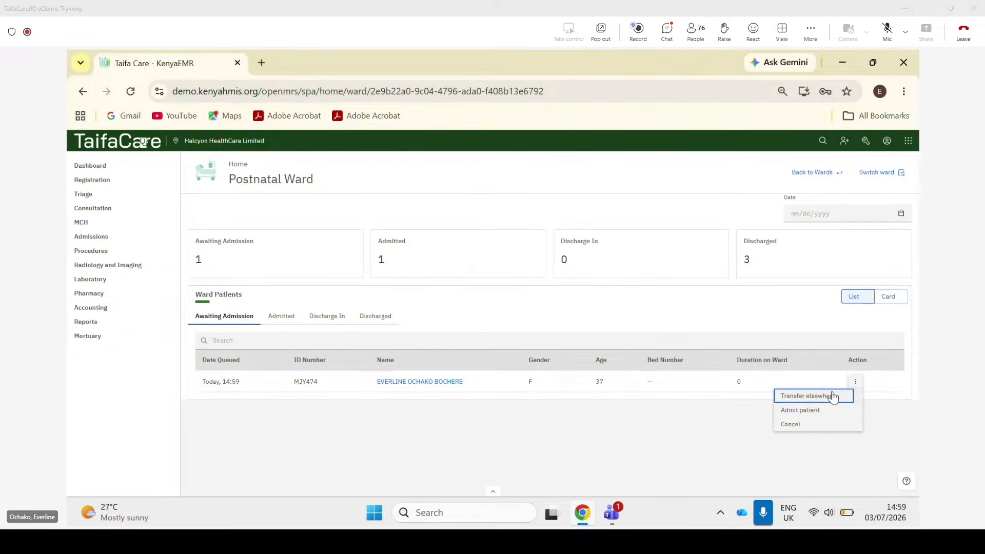
pyautogui.click(800, 411)
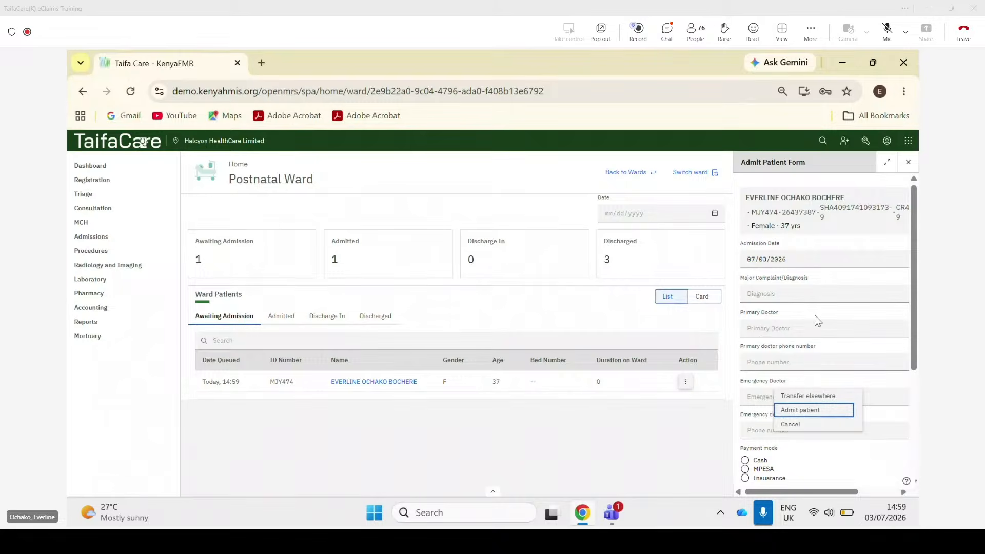
pyautogui.click(820, 294)
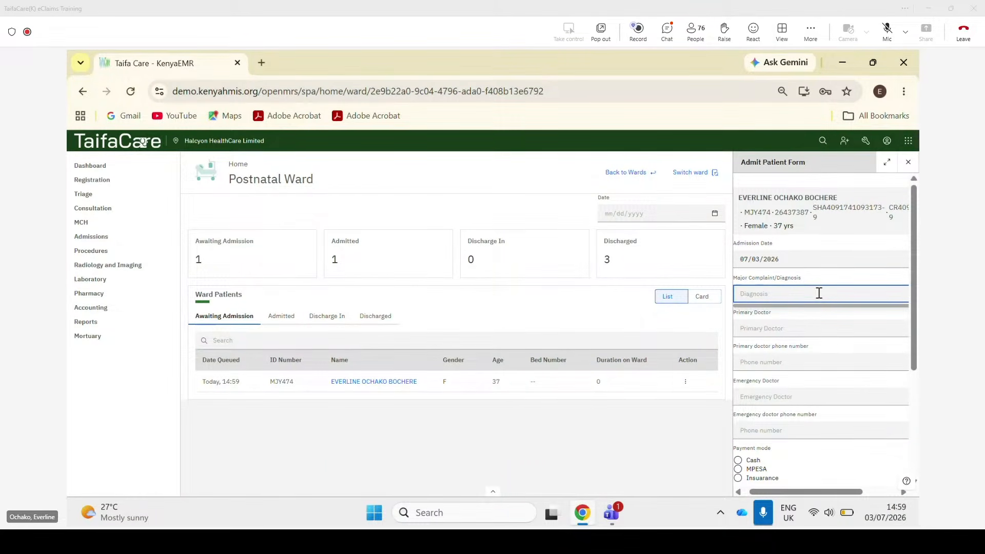
pyautogui.write('post delivery')
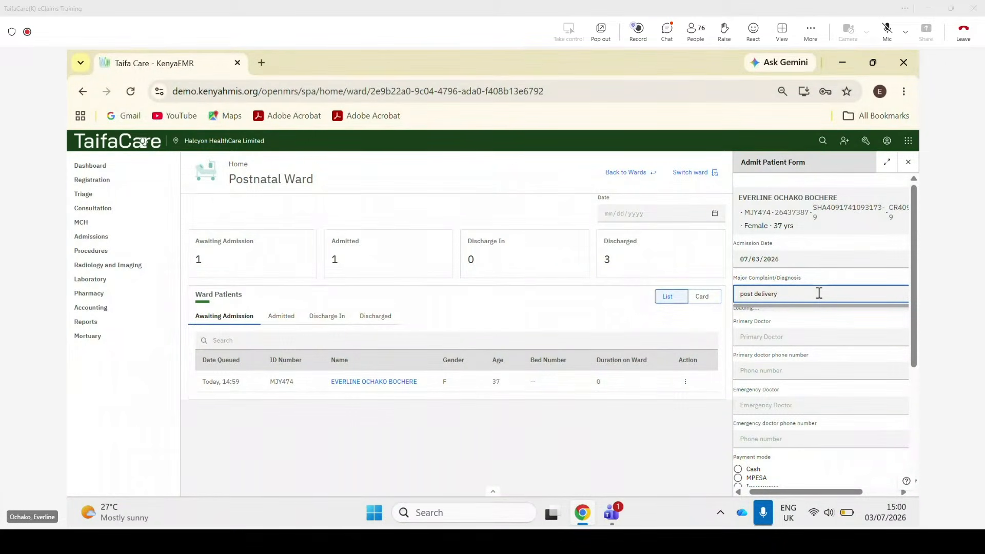
pyautogui.click(875, 248)
pyautogui.moveTo(915, 272); pyautogui.dragTo(911, 378)
pyautogui.click(768, 311)
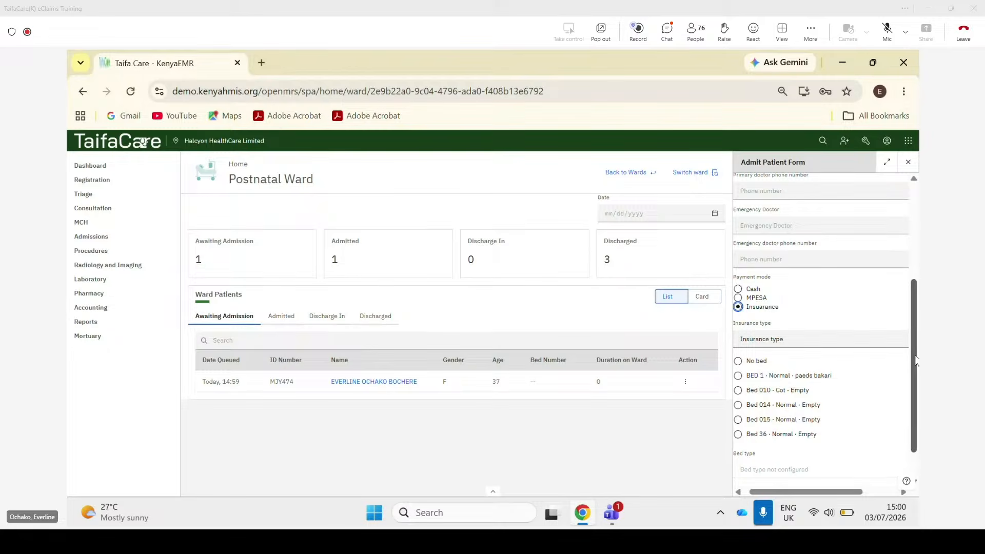
pyautogui.scroll(-1, 826, 380)
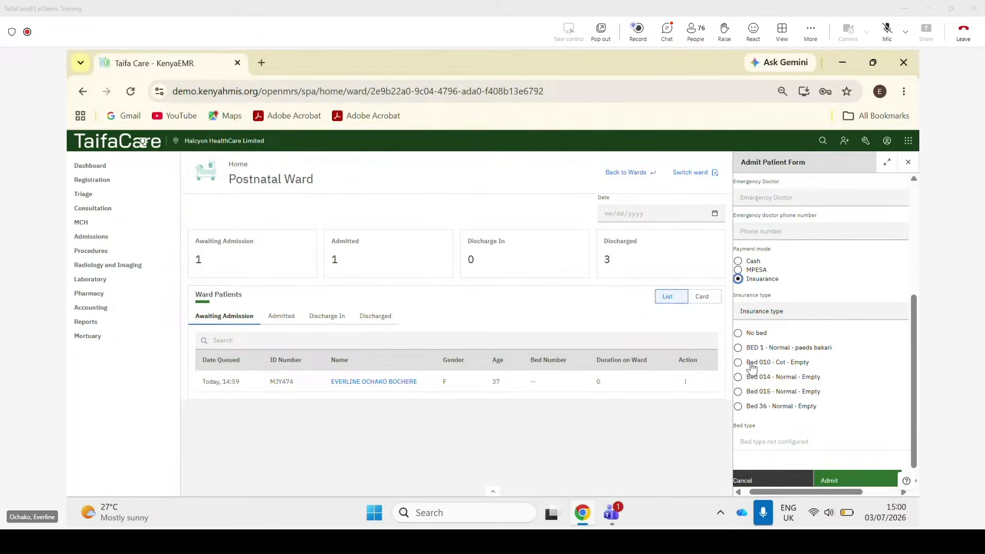
pyautogui.click(738, 378)
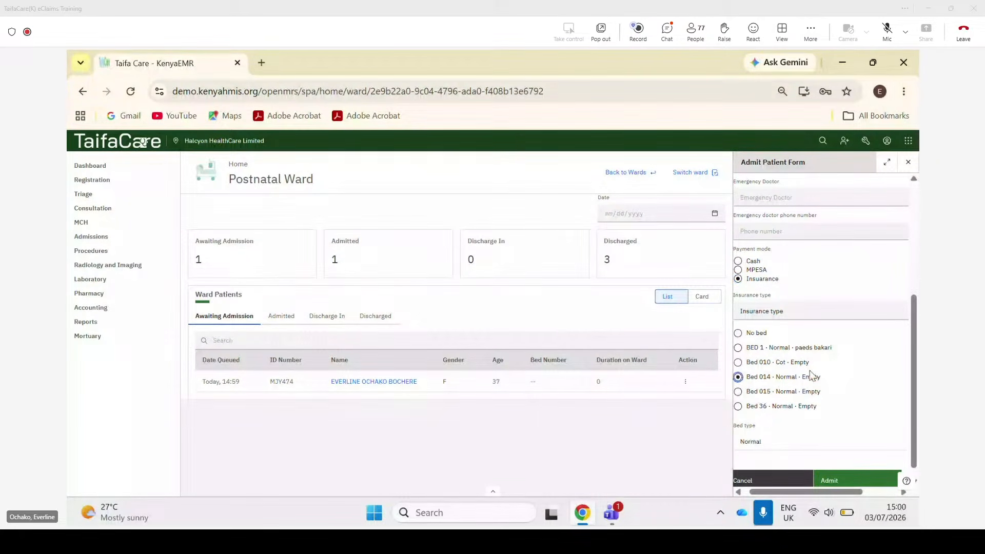
pyautogui.click(829, 478)
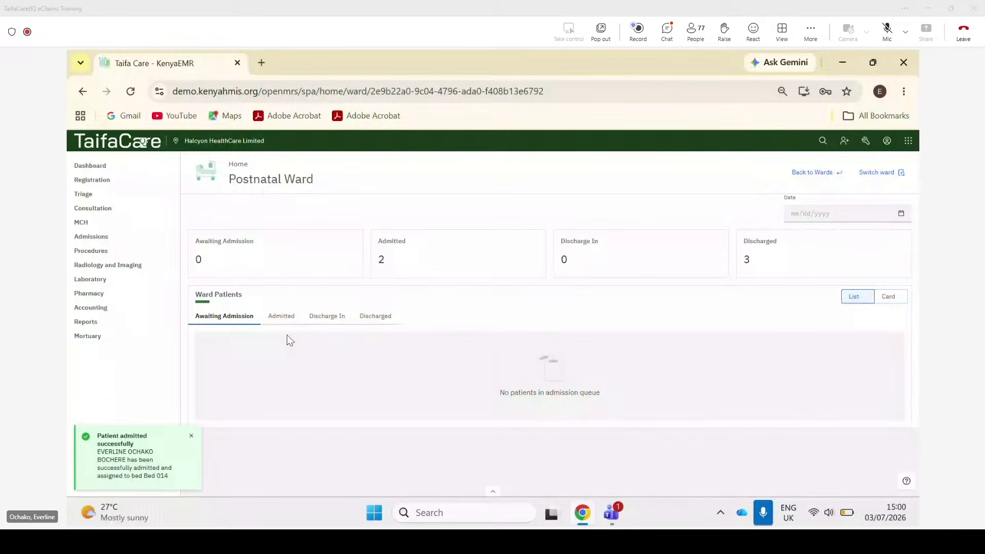
# Open the admitted patient's chart at Inpatient Detail and expand the In-Patient Forms list.
pyautogui.click(281, 318)
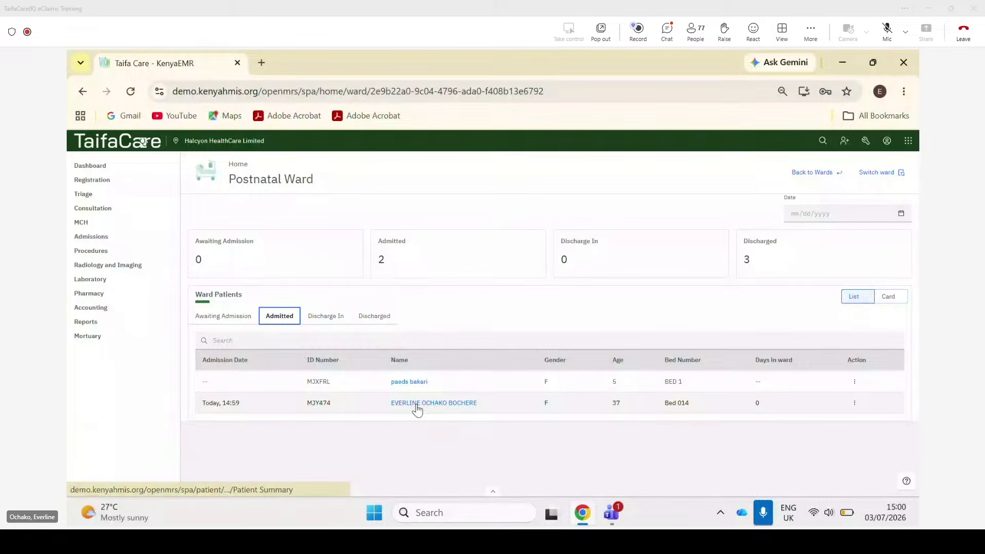
pyautogui.click(416, 404)
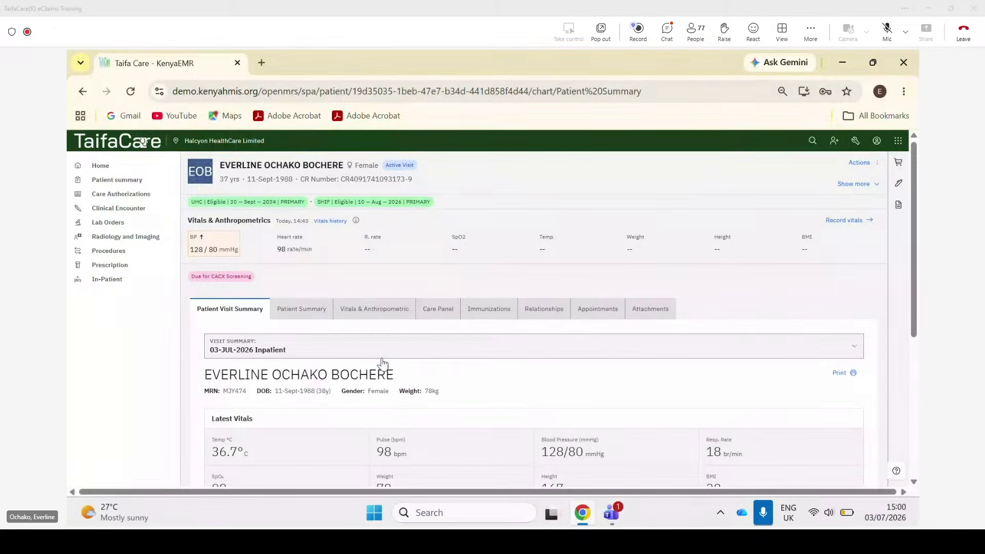
pyautogui.click(118, 281)
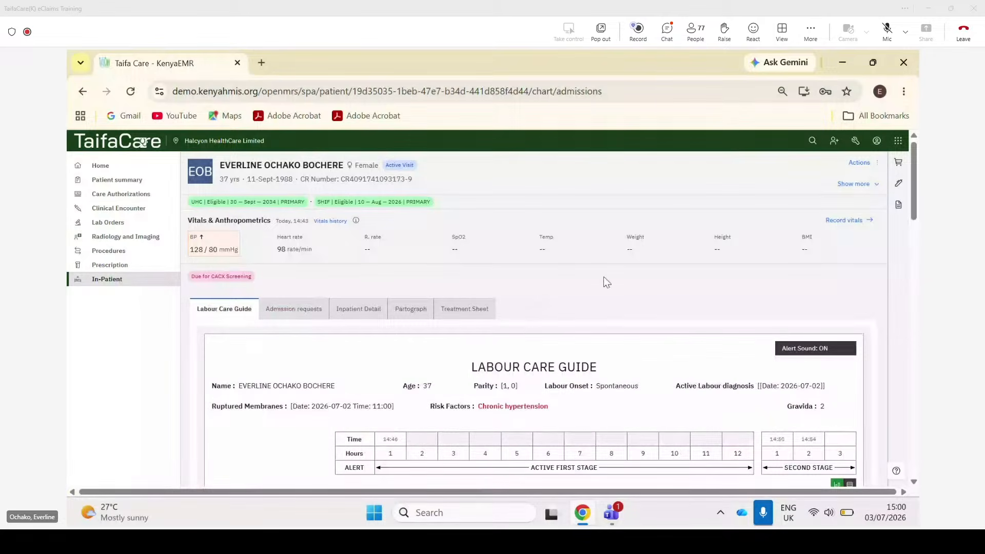
pyautogui.click(350, 315)
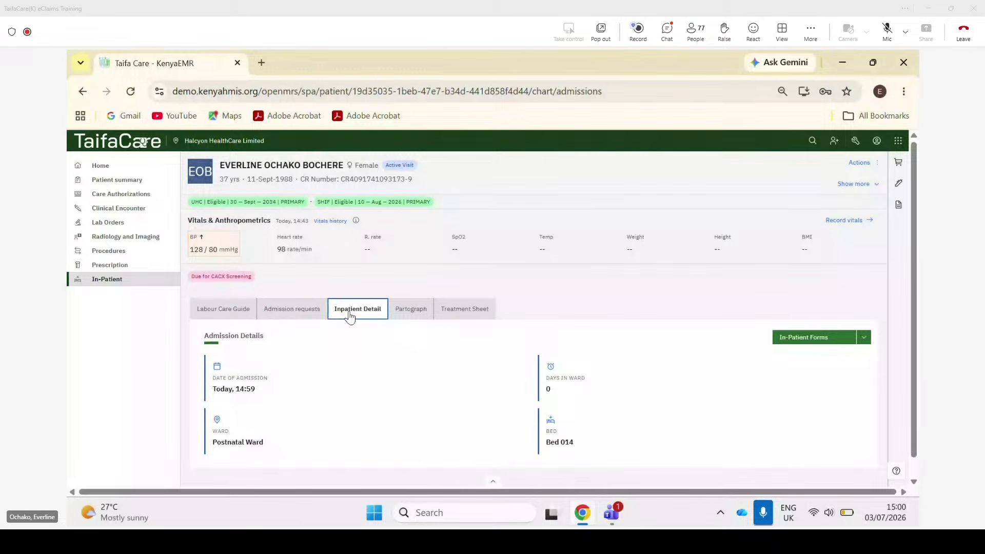
pyautogui.click(864, 338)
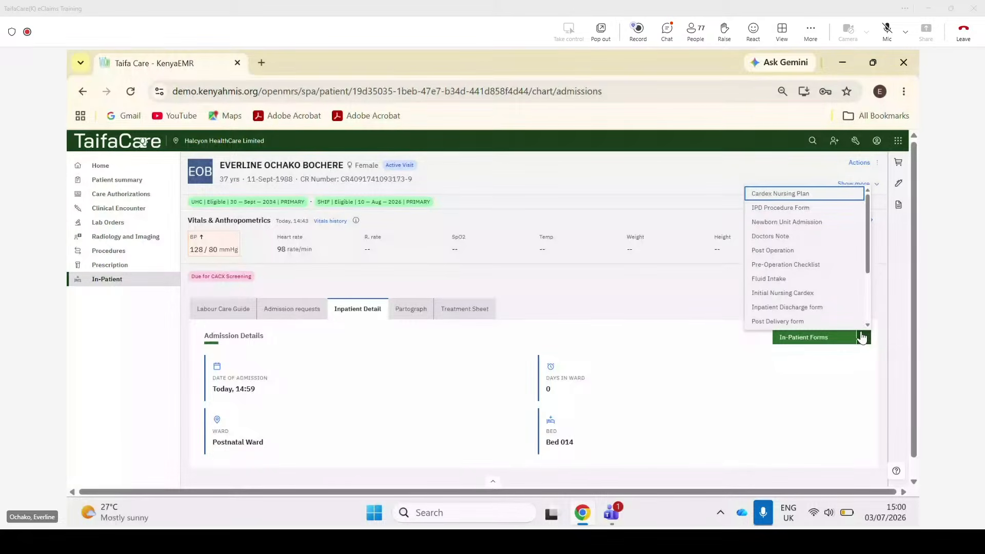
# Start a Post Delivery form with temperature 37, pulse 89 and respiratory rate 12.
pyautogui.click(781, 326)
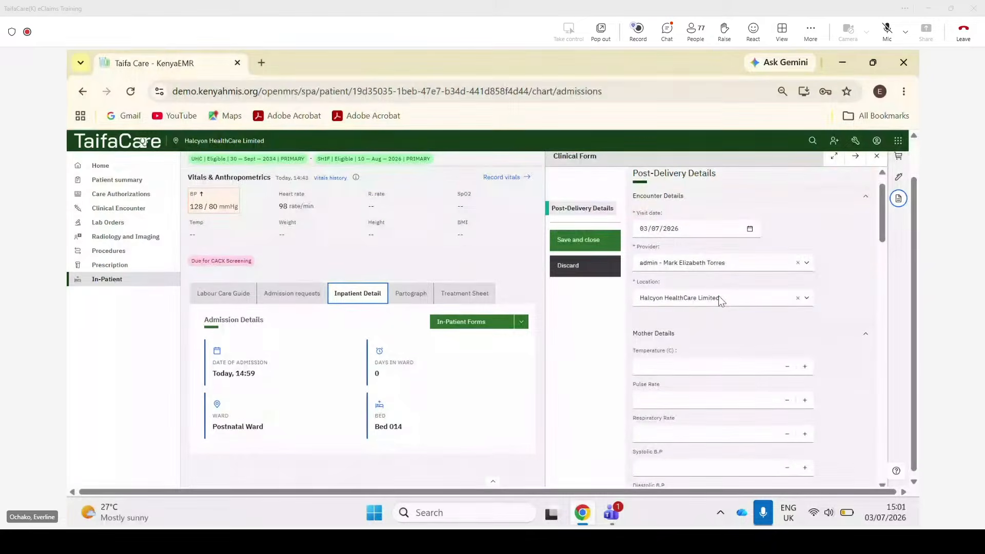
pyautogui.moveTo(882, 232); pyautogui.dragTo(845, 249)
pyautogui.click(728, 266)
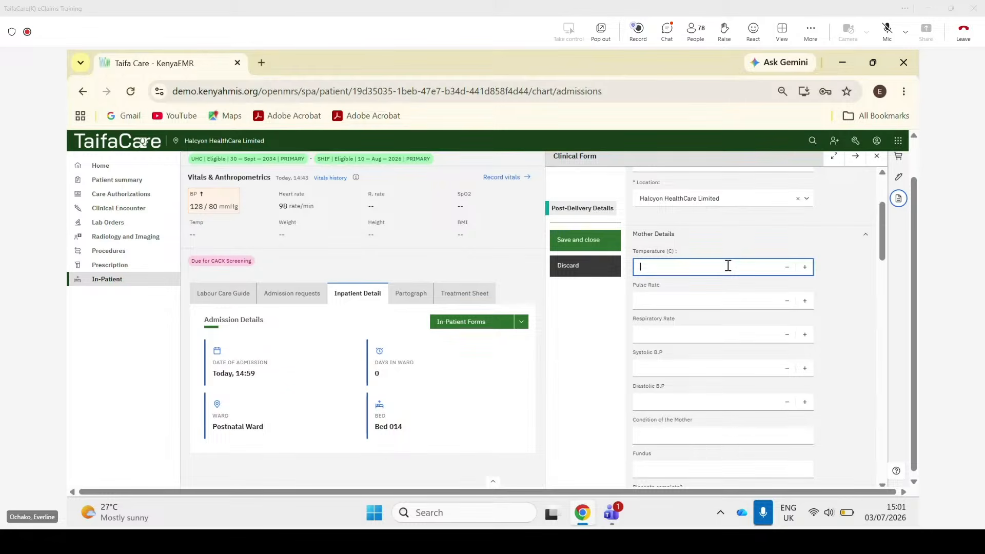
pyautogui.write('37')
pyautogui.click(692, 302)
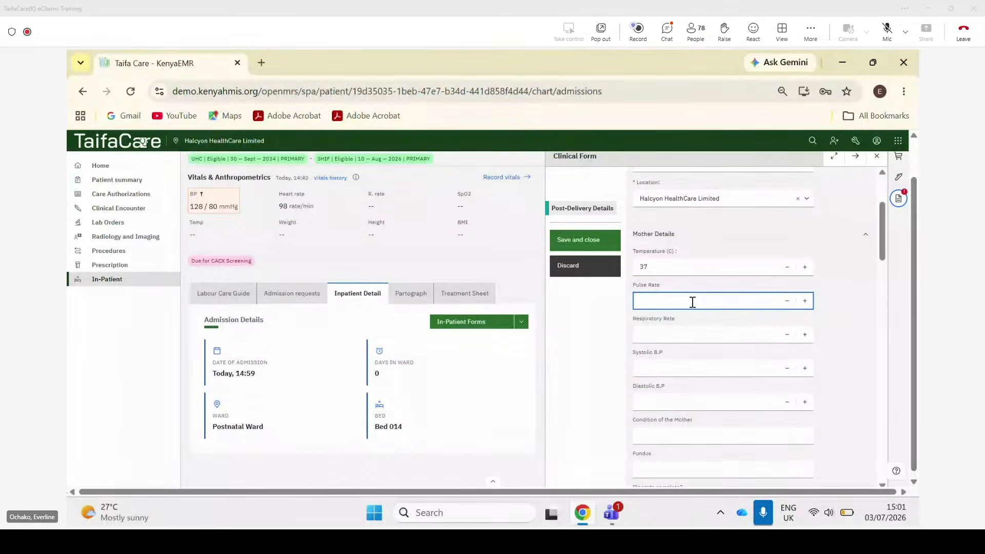
pyautogui.write('89')
pyautogui.click(658, 336)
pyautogui.write('2')
pyautogui.click(667, 379)
pyautogui.click(645, 335)
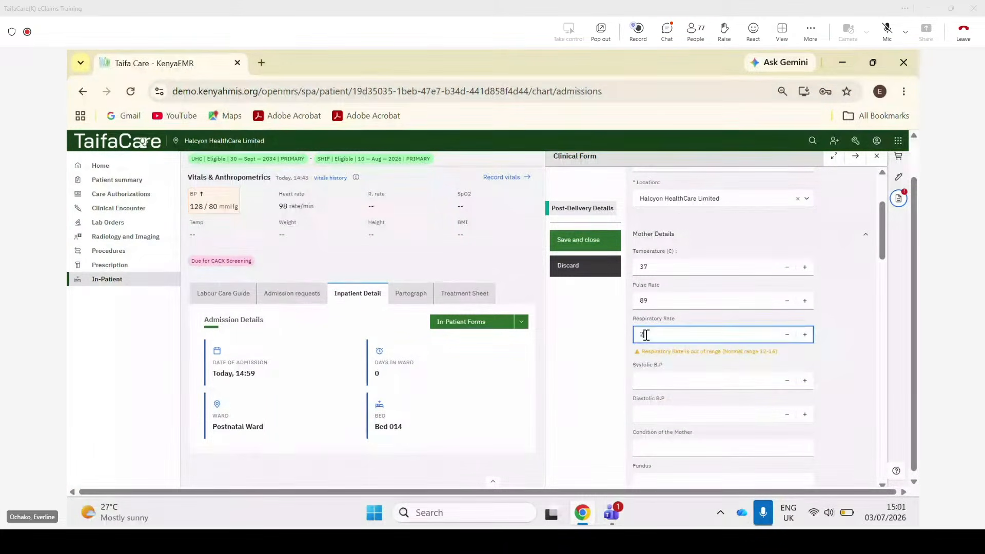
pyautogui.press('BackSpace')
pyautogui.write('12')
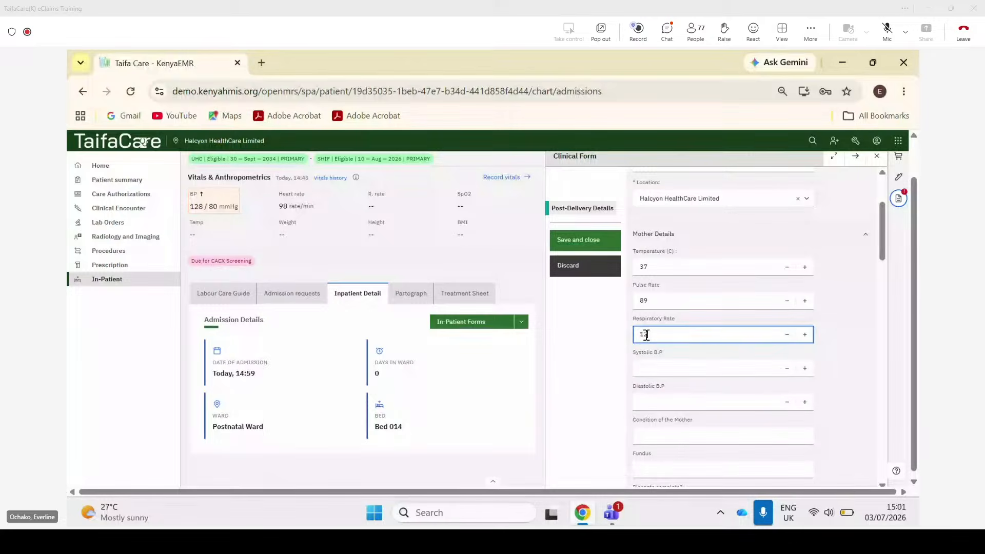
# Record blood pressure 128/89, the mother's condition and fundus height 39.
pyautogui.click(643, 366)
pyautogui.write('12')
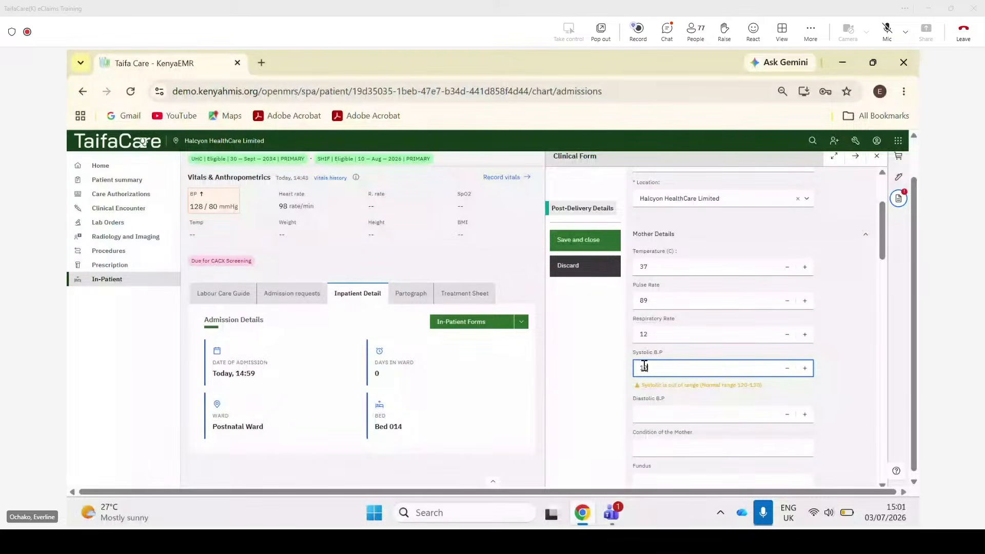
pyautogui.write('8')
pyautogui.click(645, 400)
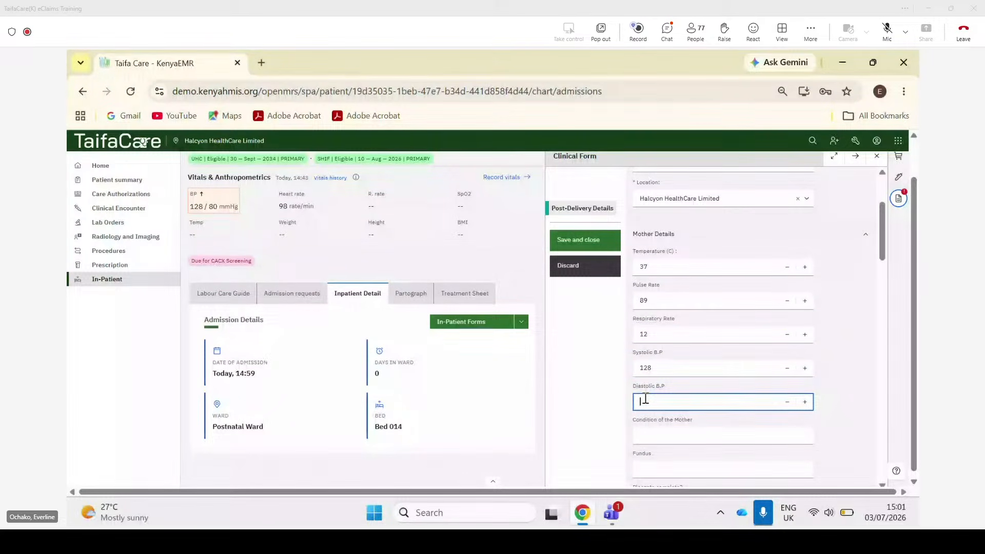
pyautogui.write('89')
pyautogui.click(662, 446)
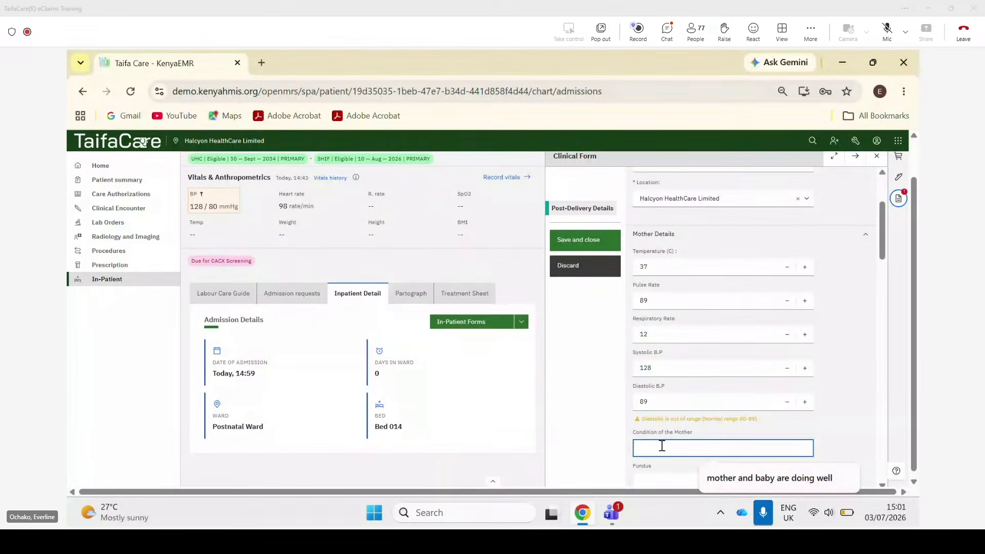
pyautogui.click(713, 474)
pyautogui.moveTo(879, 245); pyautogui.dragTo(856, 282)
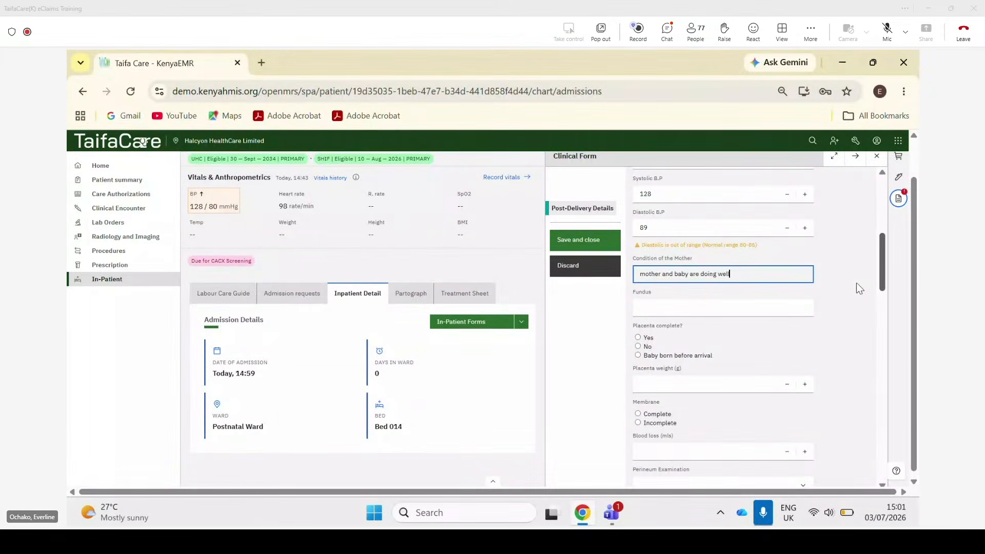
pyautogui.click(755, 309)
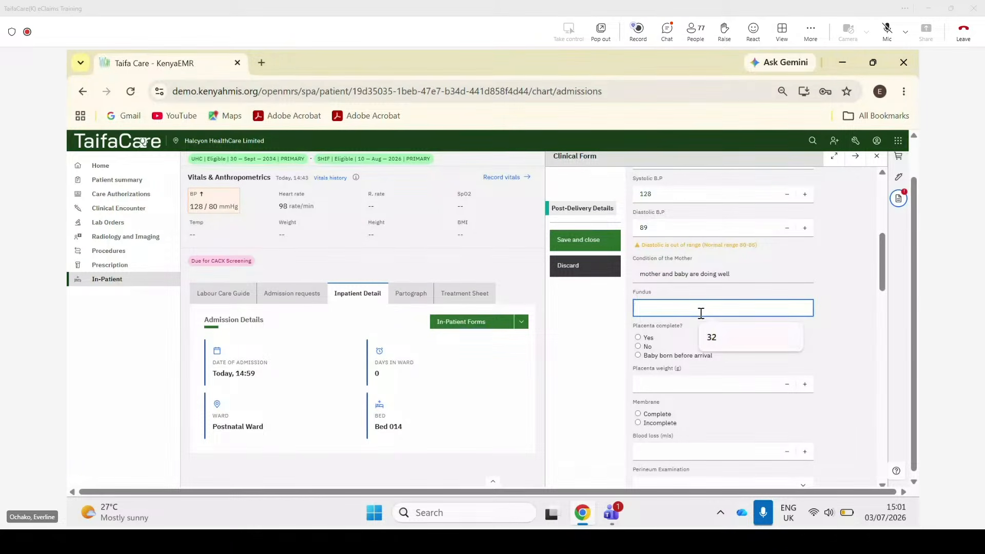
pyautogui.write('39')
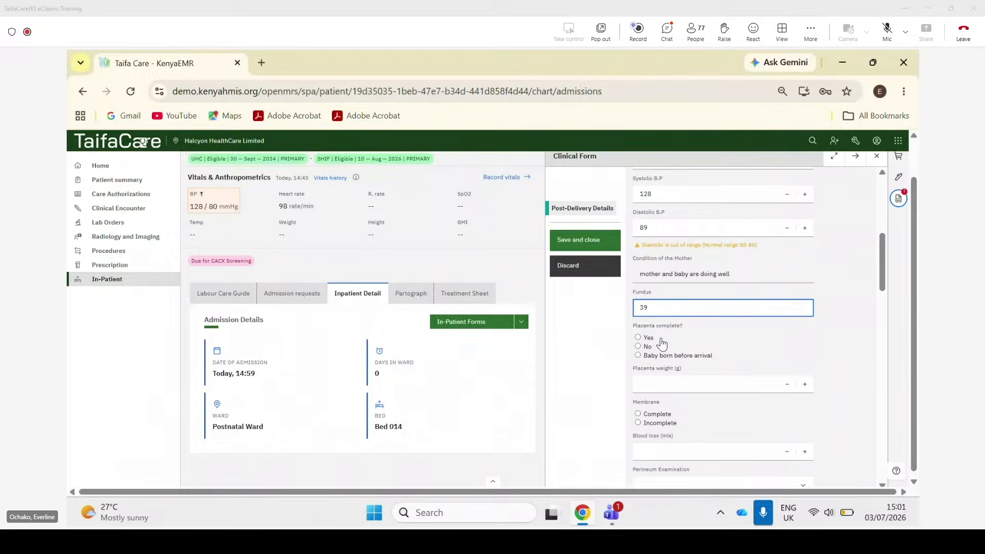
# Record complete placenta weighing 3000, complete membranes and blood loss 300.
pyautogui.click(638, 338)
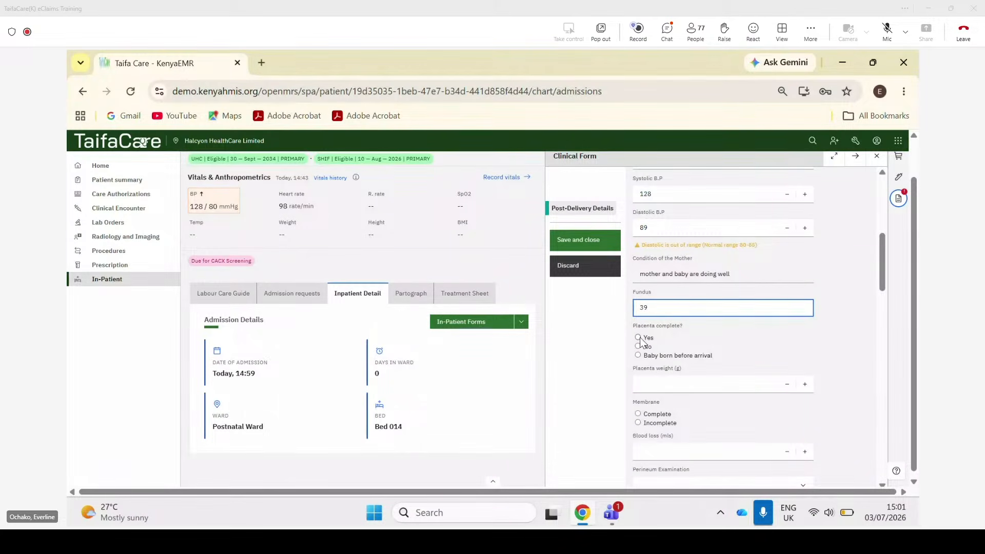
pyautogui.click(706, 386)
pyautogui.write('3000')
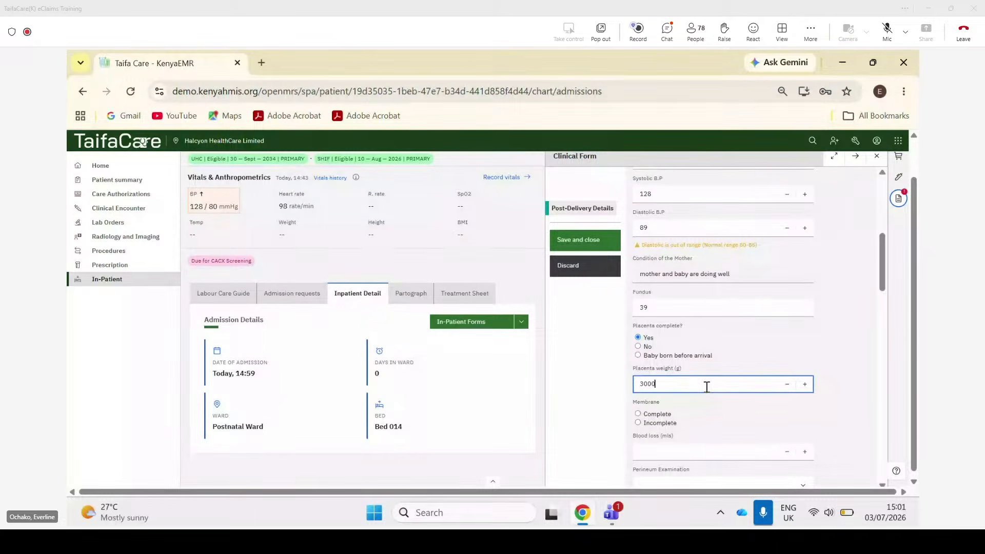
pyautogui.click(656, 414)
pyautogui.click(690, 451)
pyautogui.write('300')
# Set perineum examination to Normal, the mother as Alive, and delivery complications to Yes.
pyautogui.scroll(-1, 886, 299)
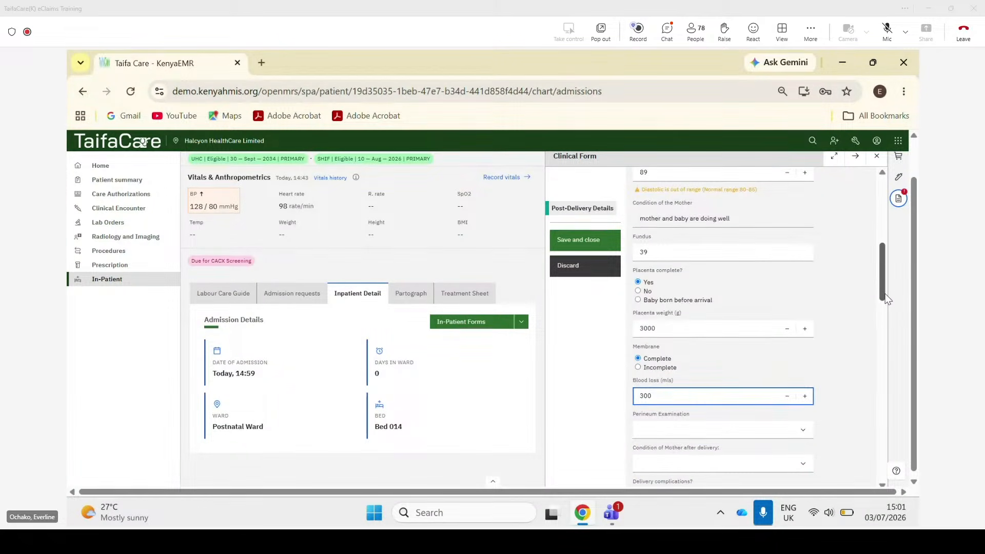
pyautogui.scroll(-2, 886, 299)
pyautogui.click(800, 337)
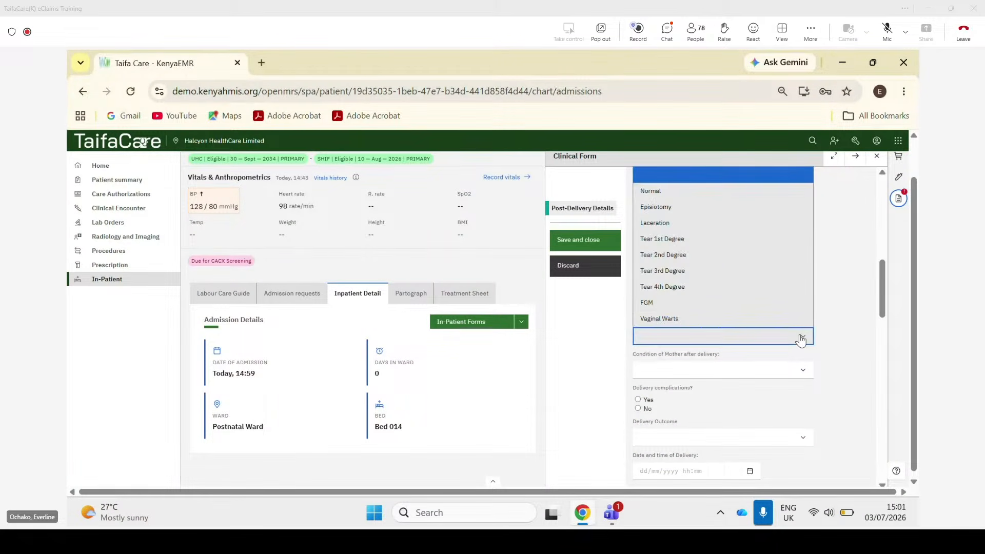
pyautogui.click(685, 189)
pyautogui.click(681, 371)
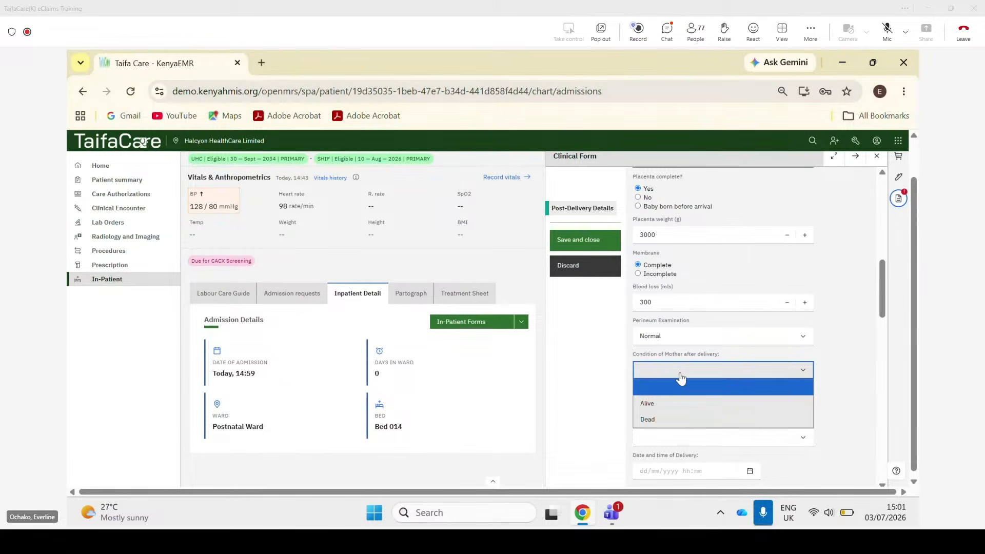
pyautogui.click(655, 404)
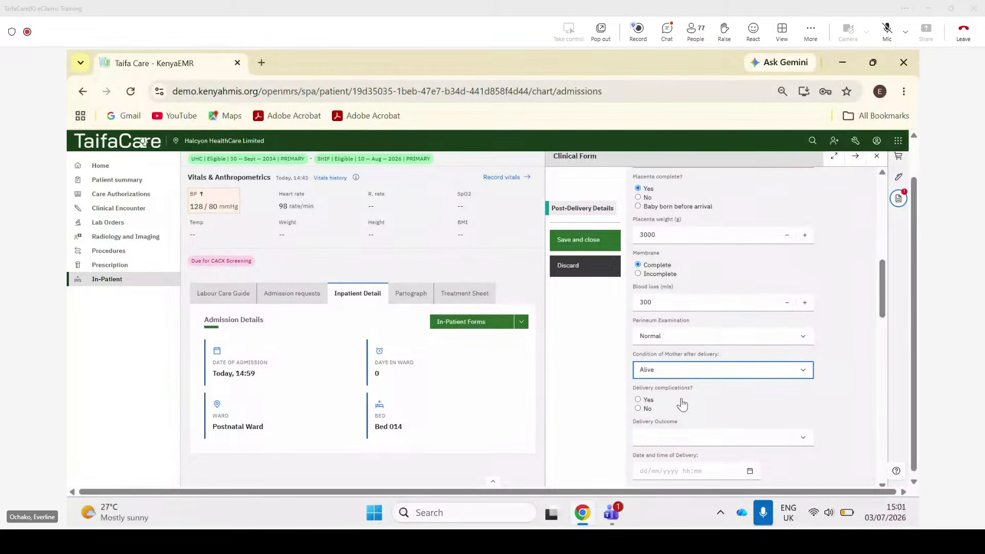
pyautogui.click(639, 408)
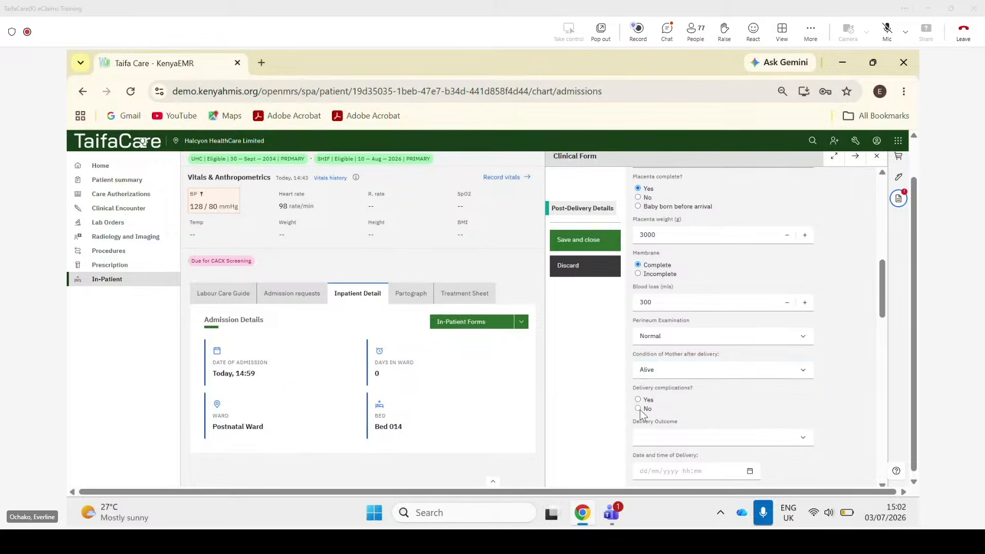
pyautogui.click(638, 400)
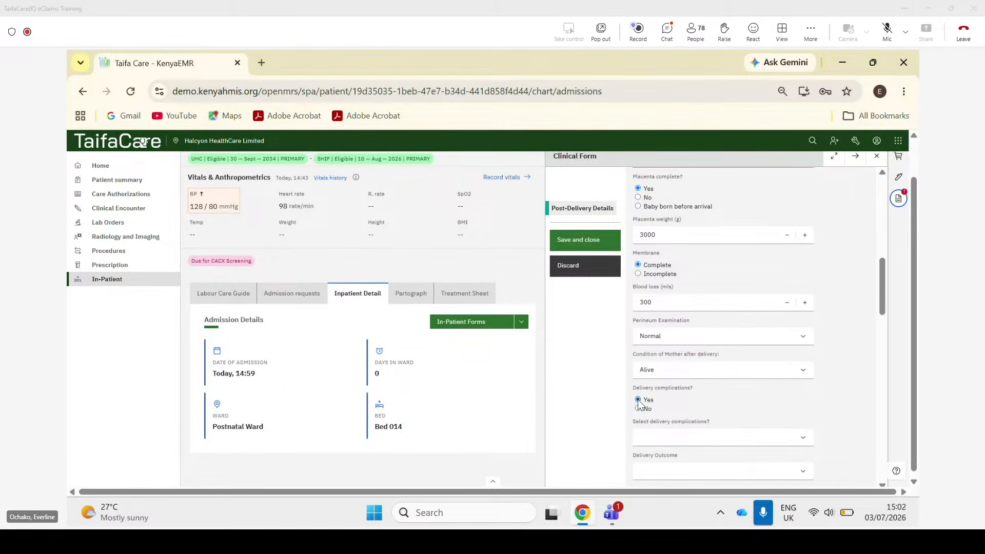
# Set delivery complications back to No and the delivery outcome to Single.
pyautogui.scroll(-3, 877, 323)
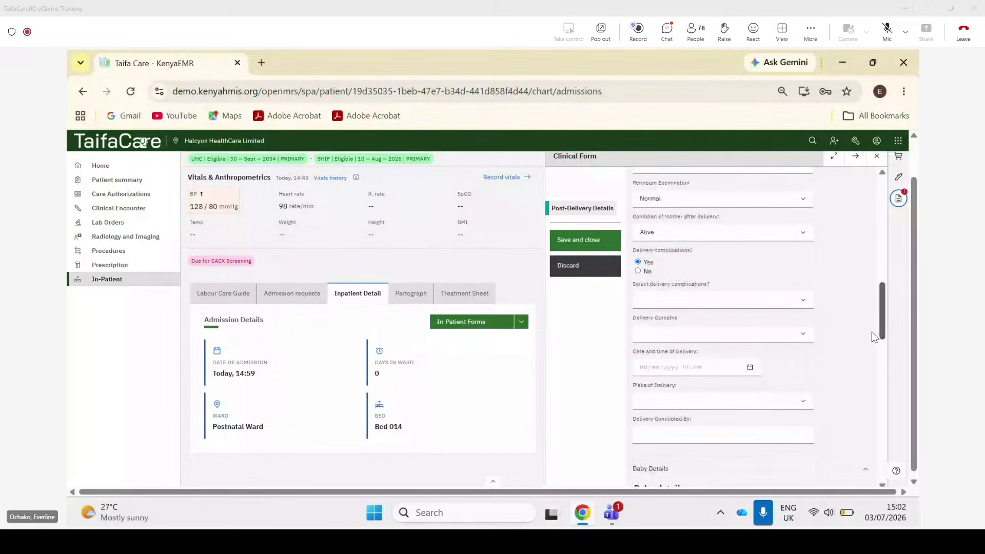
pyautogui.click(735, 304)
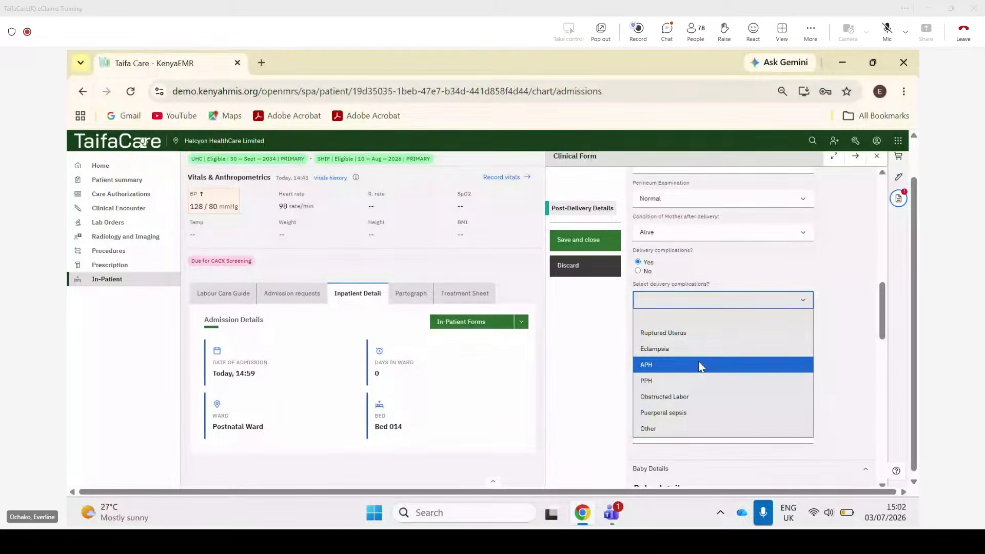
pyautogui.click(651, 429)
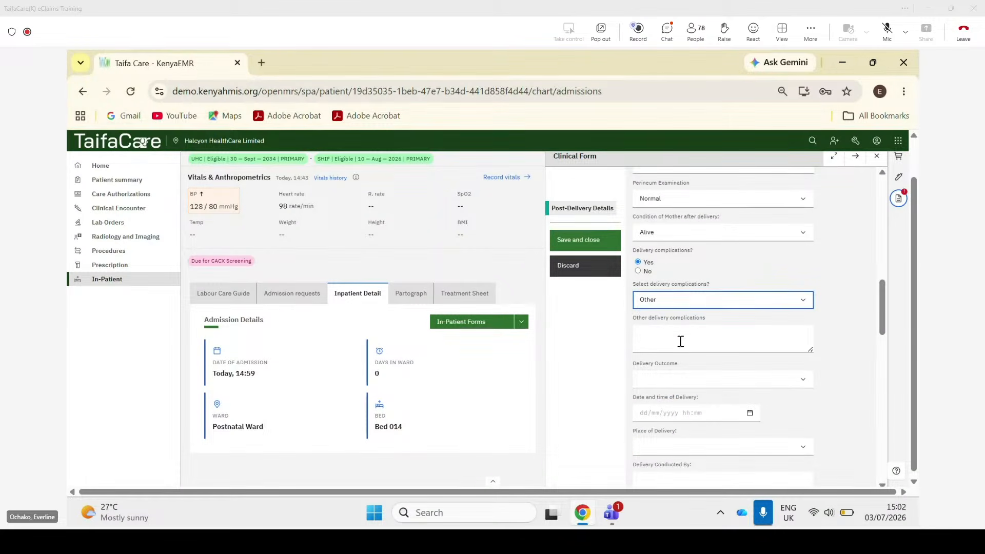
pyautogui.click(638, 271)
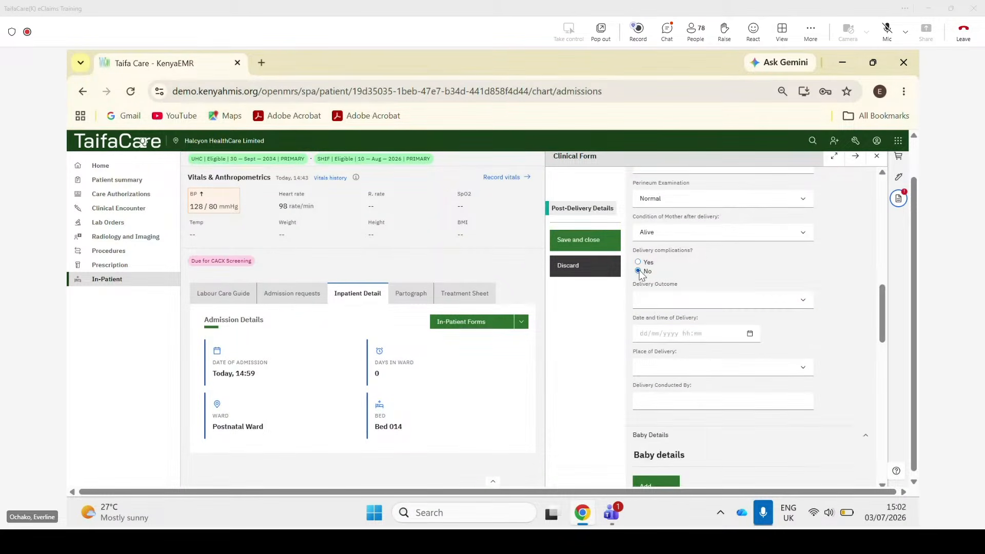
pyautogui.click(719, 303)
pyautogui.click(720, 333)
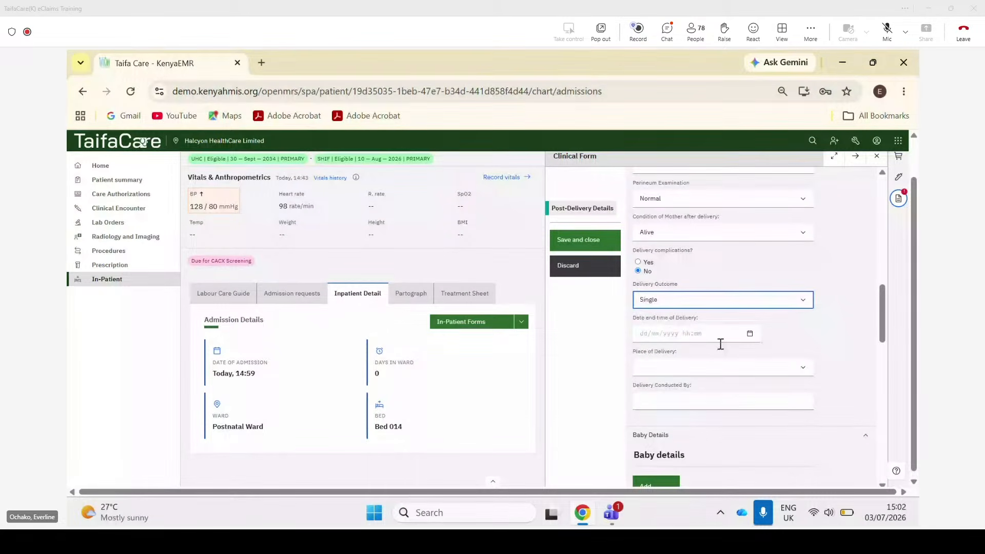
# Record delivery on 03/07/2026 at 15:02 at a Facility and enter the attendant's name.
pyautogui.click(697, 333)
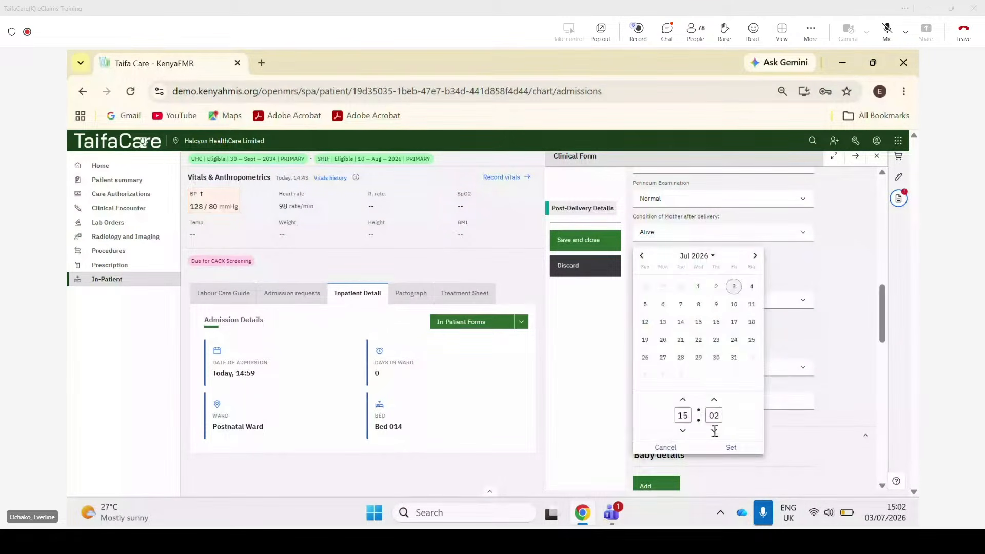
pyautogui.click(731, 447)
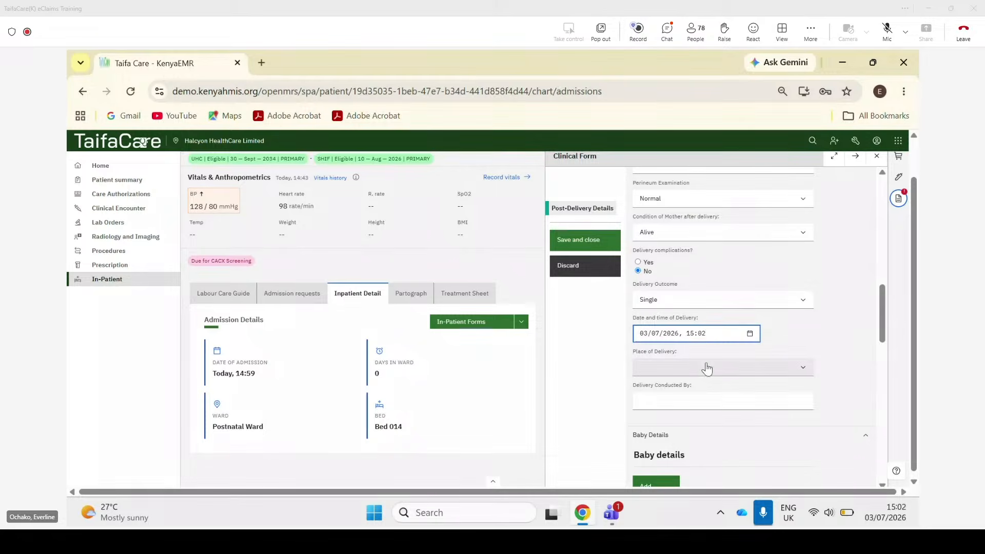
pyautogui.click(687, 367)
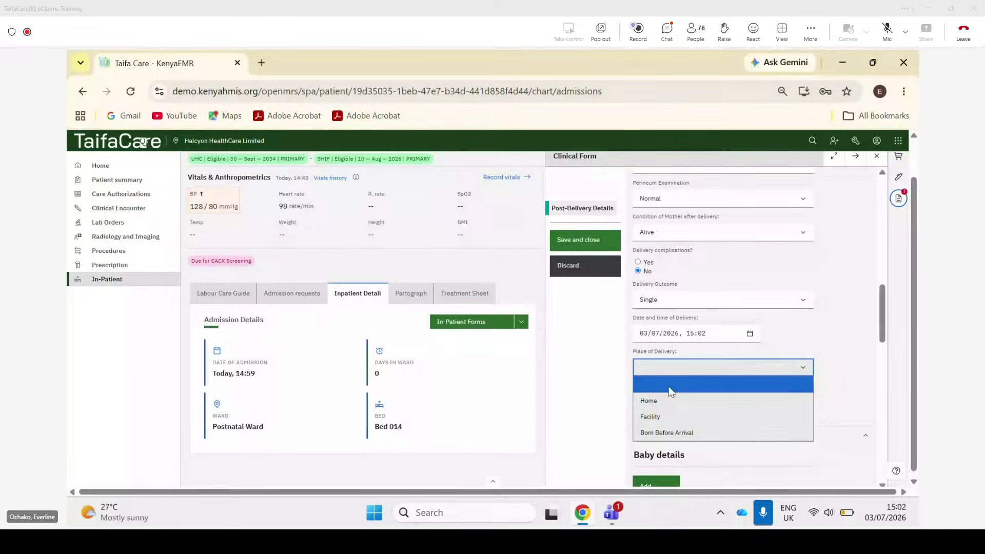
pyautogui.click(655, 416)
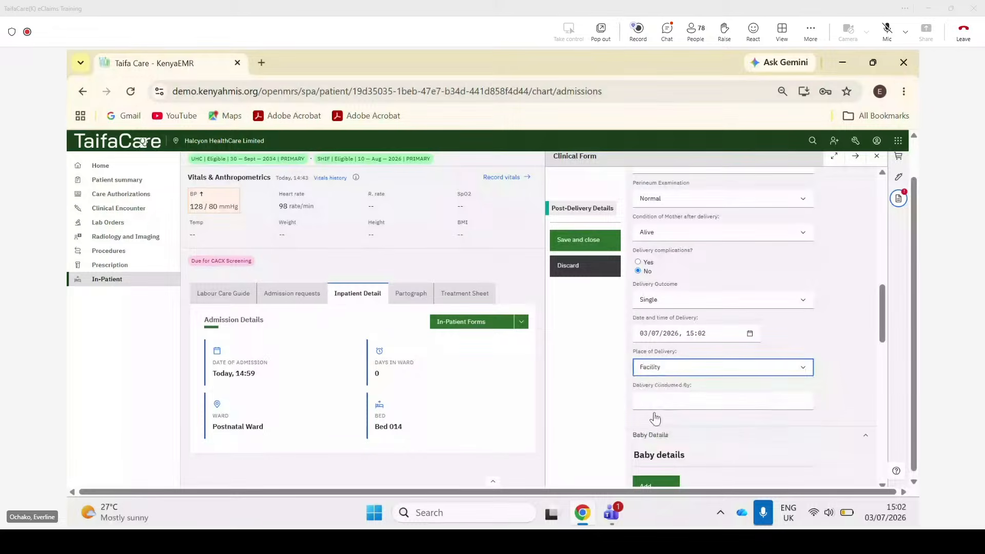
pyautogui.click(702, 400)
pyautogui.write('john')
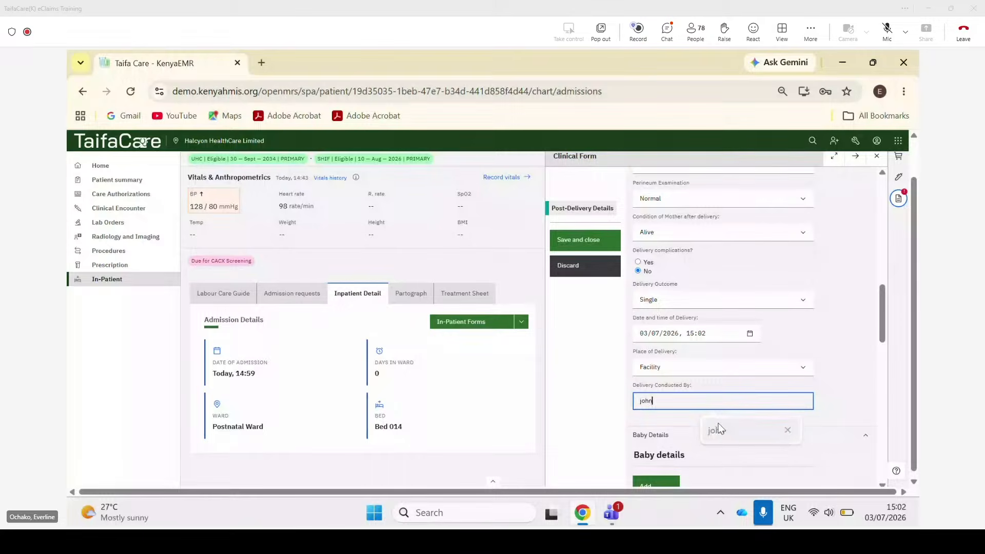
pyautogui.scroll(-4, 880, 330)
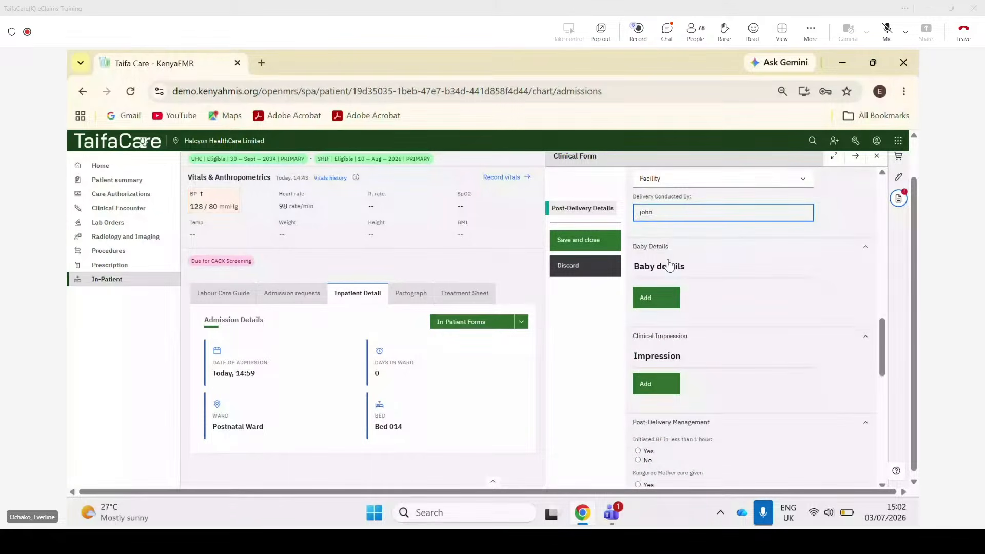
# Add a male baby record with weight 3000 g, length 45 cm and head circumference 34.
pyautogui.click(654, 294)
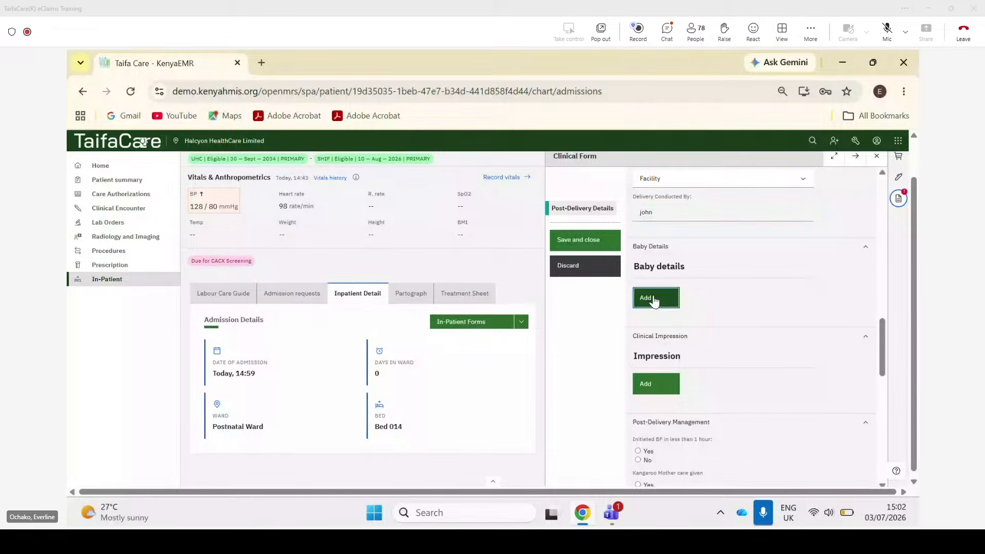
pyautogui.click(649, 301)
pyautogui.click(680, 340)
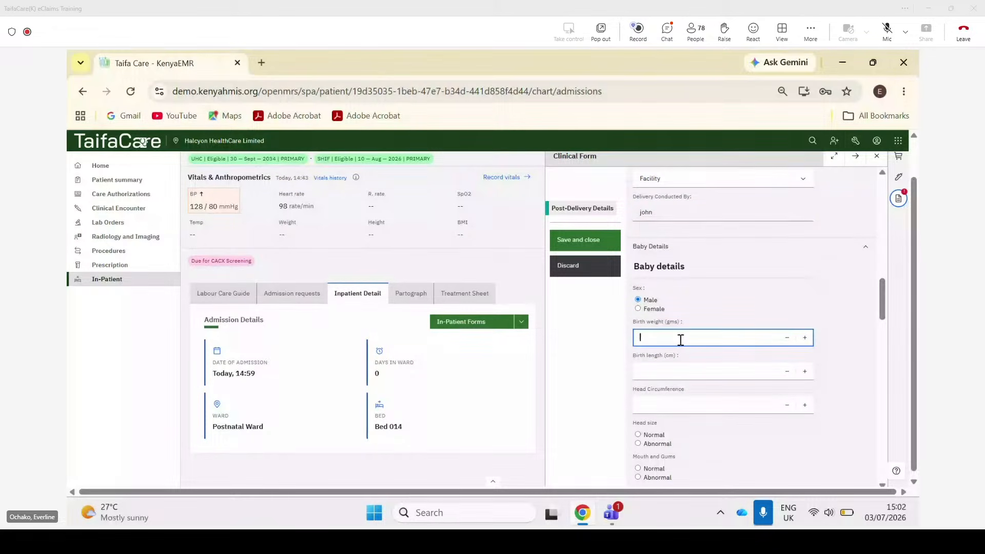
pyautogui.write('3000')
pyautogui.click(660, 371)
pyautogui.write('45')
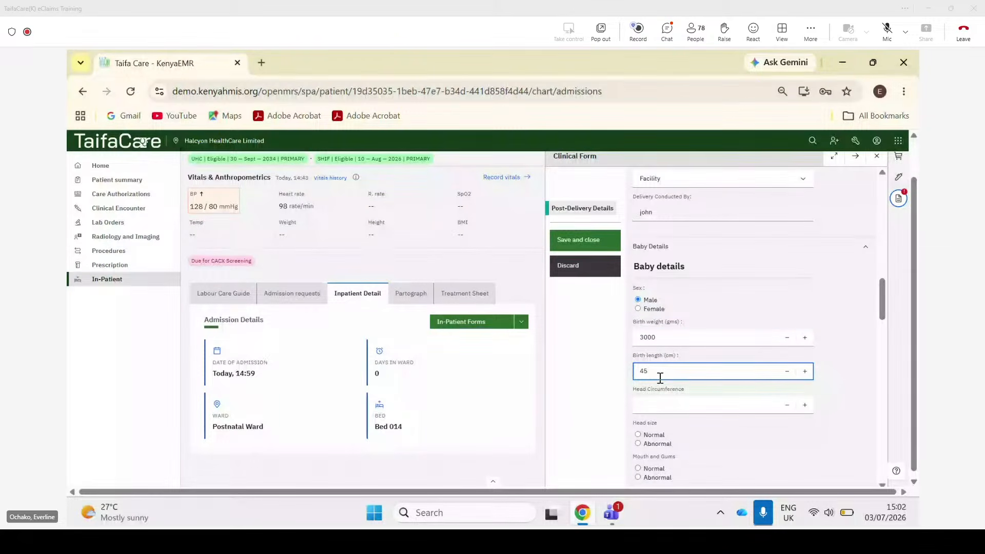
pyautogui.click(655, 404)
pyautogui.write('34')
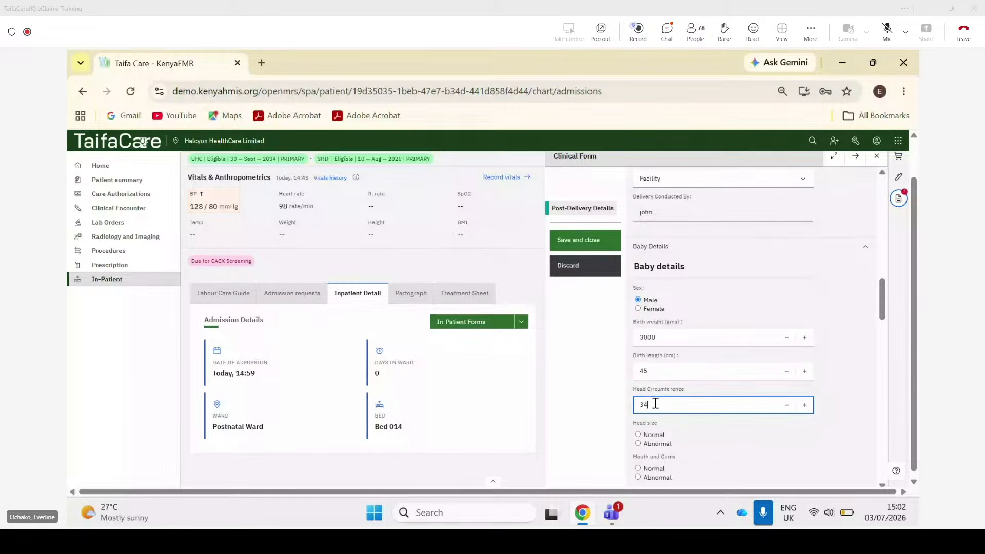
# Set the baby's head size to Normal and add an empty Impression entry.
pyautogui.click(655, 436)
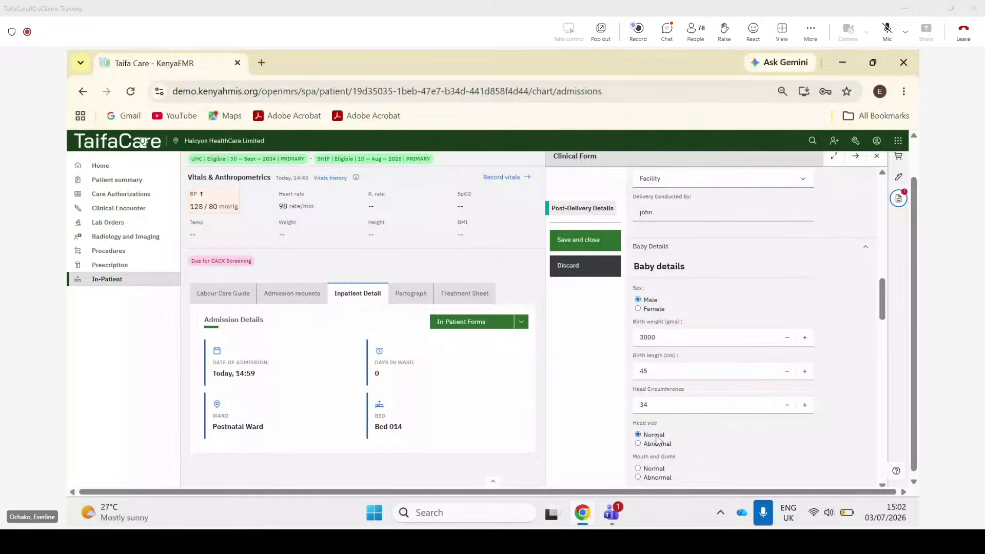
pyautogui.click(653, 444)
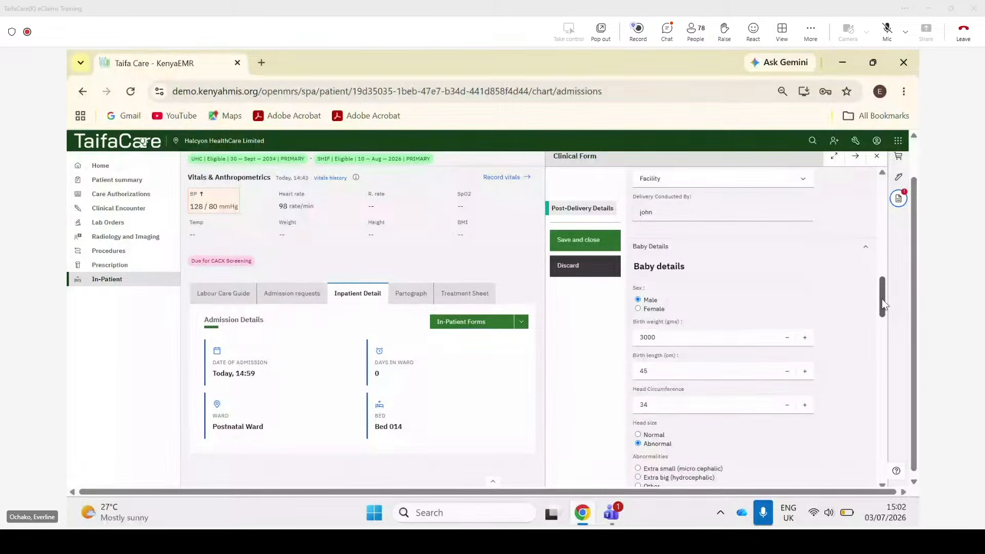
pyautogui.moveTo(884, 305); pyautogui.dragTo(881, 325)
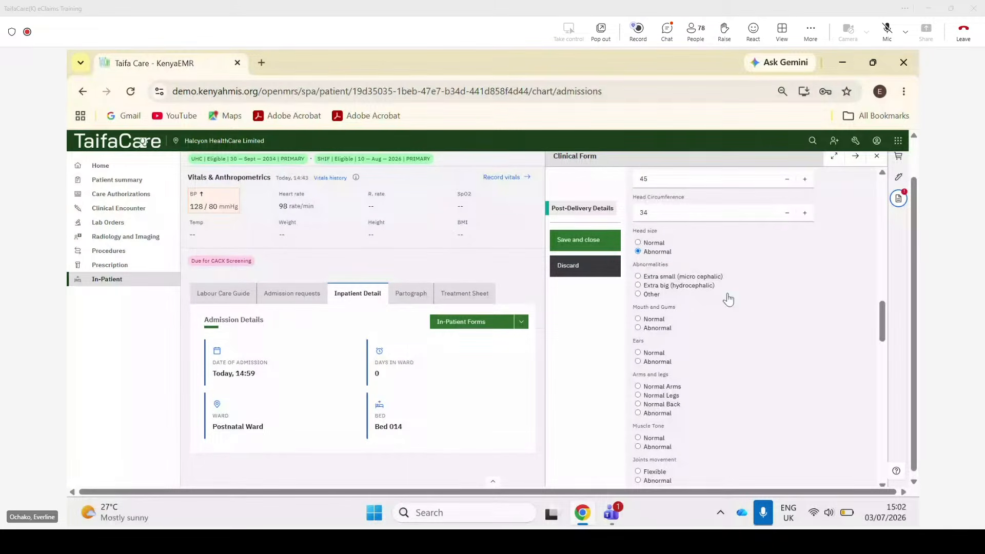
pyautogui.click(638, 243)
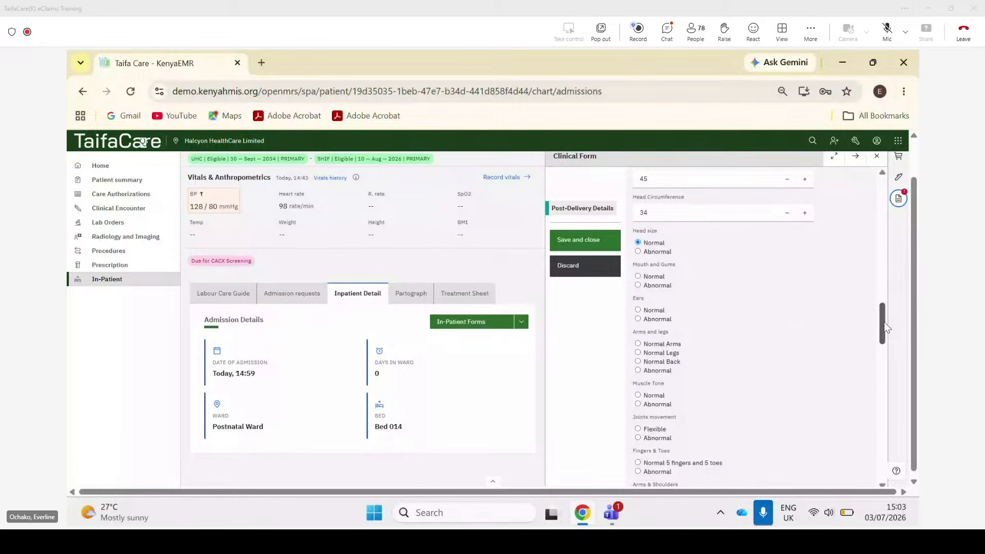
pyautogui.moveTo(884, 327); pyautogui.dragTo(882, 330)
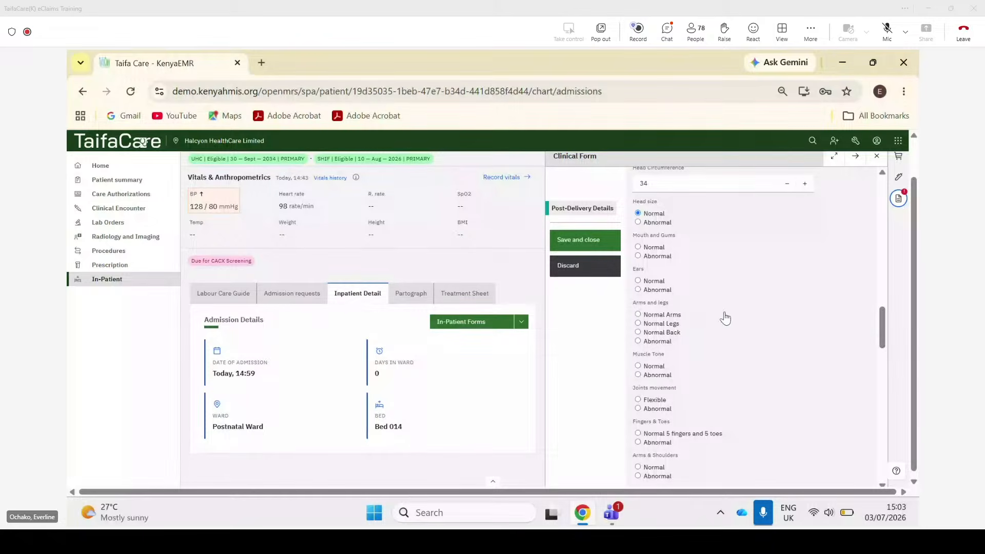
pyautogui.moveTo(879, 332); pyautogui.dragTo(881, 396)
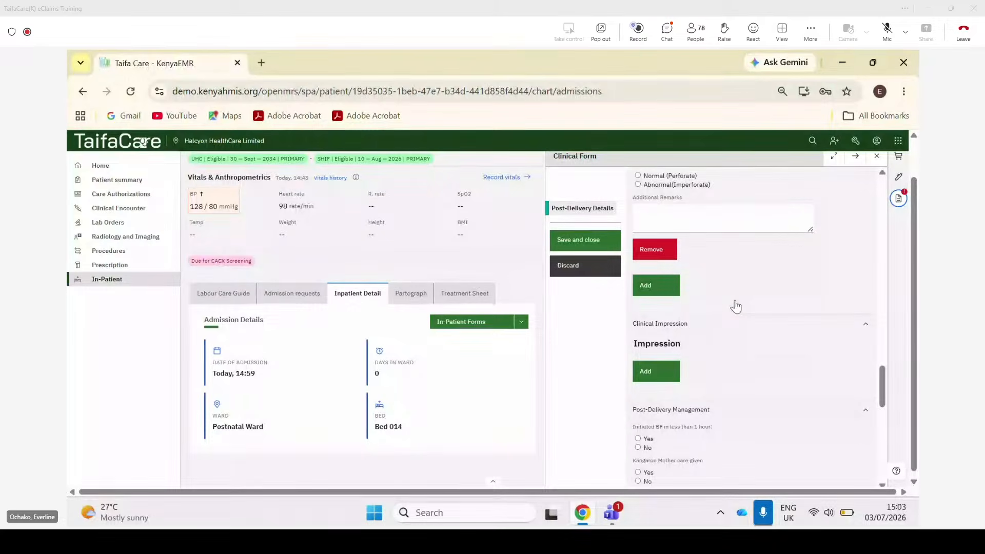
pyautogui.click(664, 373)
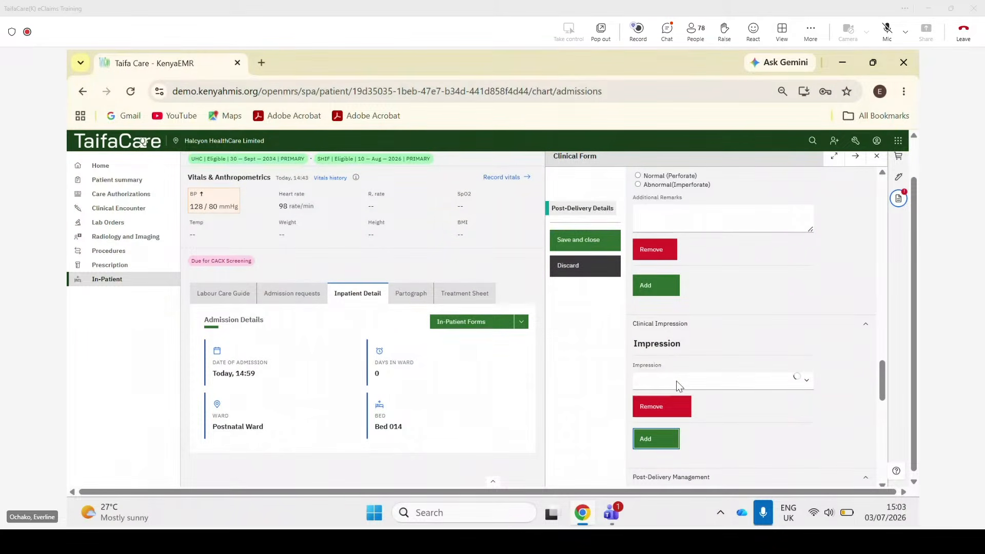
# Set the clinical impression to 'spontaneous vertex delivery'.
pyautogui.click(676, 381)
pyautogui.write('s')
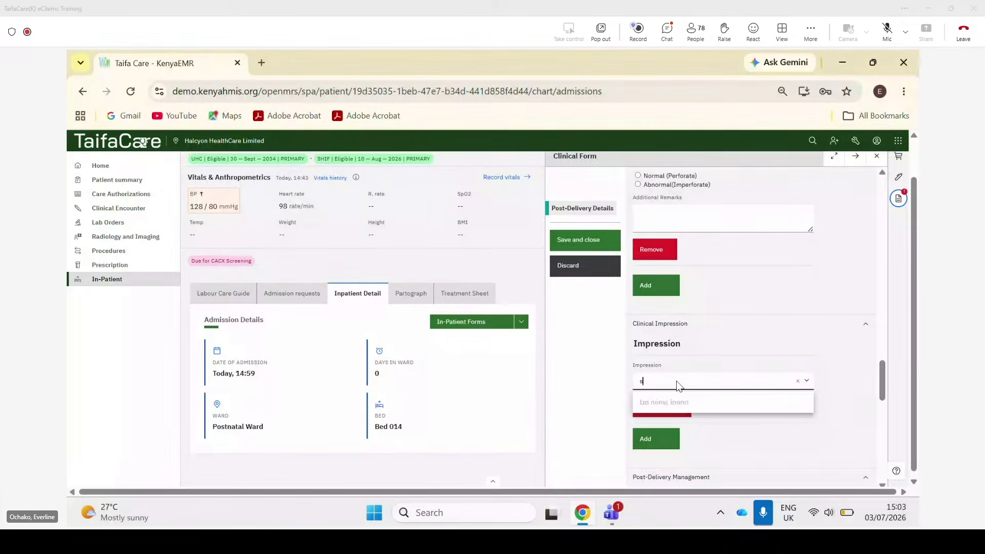
pyautogui.write('pontane')
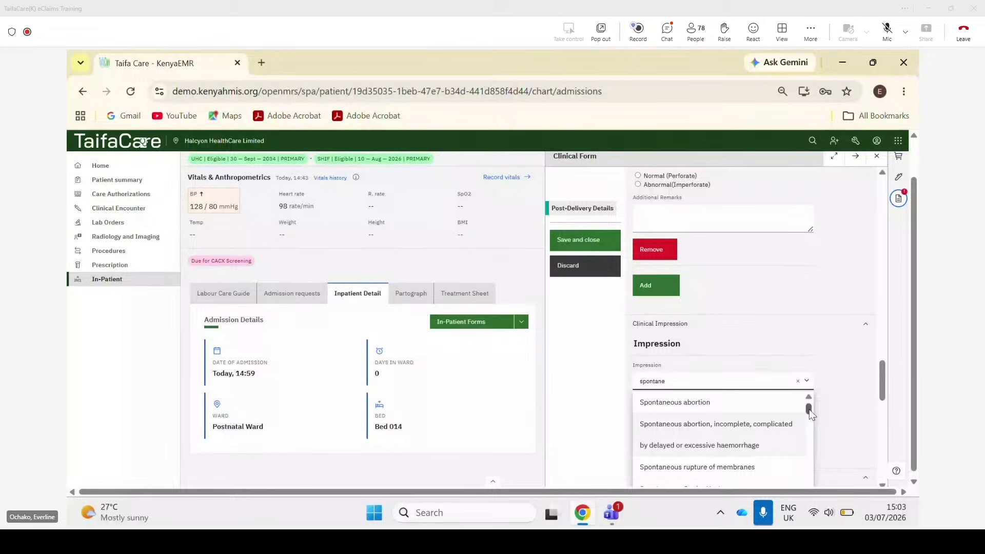
pyautogui.write('ous')
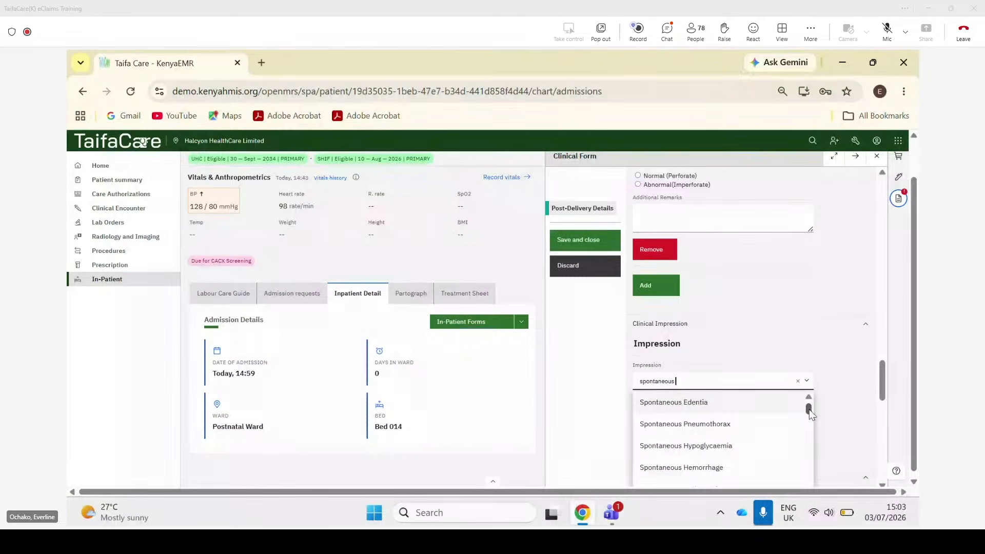
pyautogui.write(' ver')
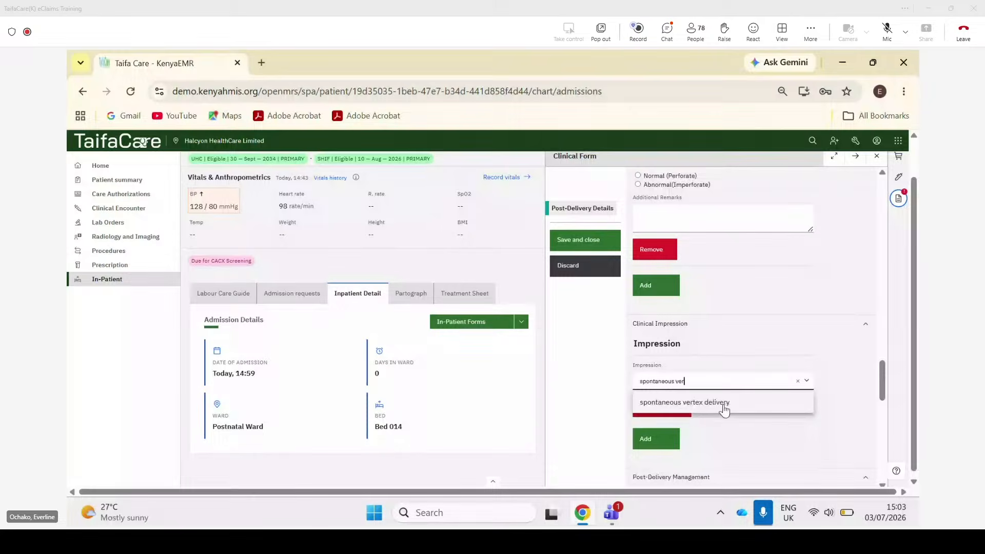
pyautogui.click(725, 408)
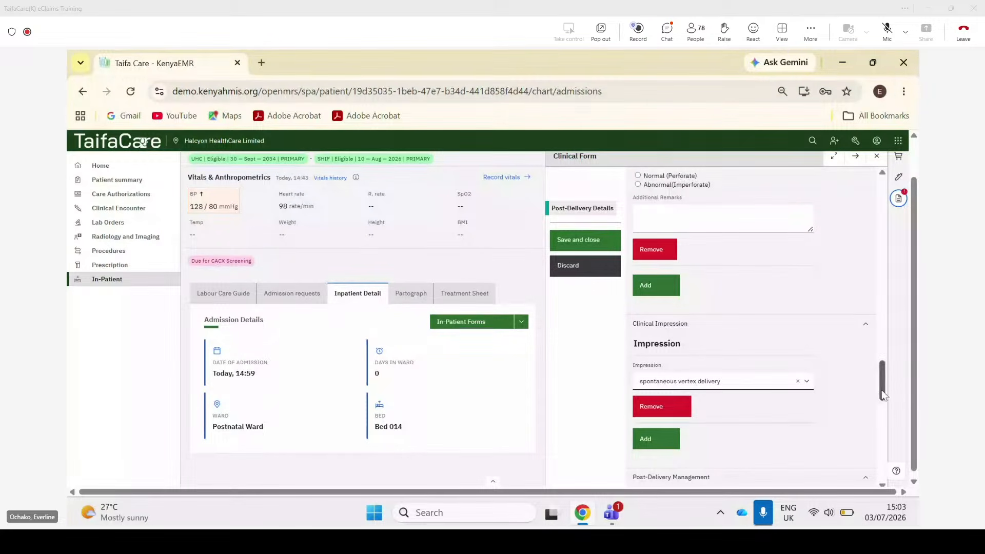
pyautogui.scroll(-3, 846, 379)
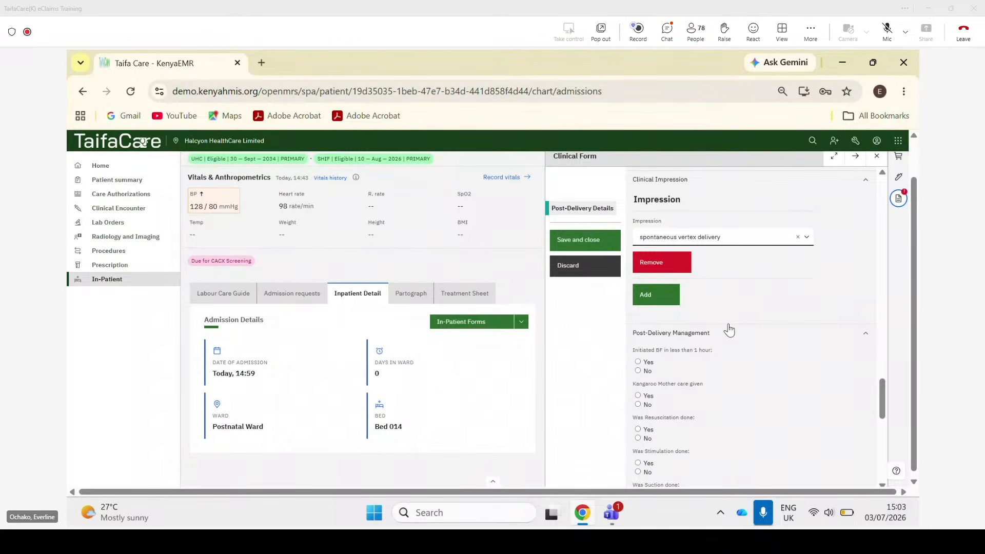
# Record breastfeeding within one hour, correct positioning and attachment, and kangaroo care as Yes.
pyautogui.moveTo(880, 395); pyautogui.dragTo(879, 402)
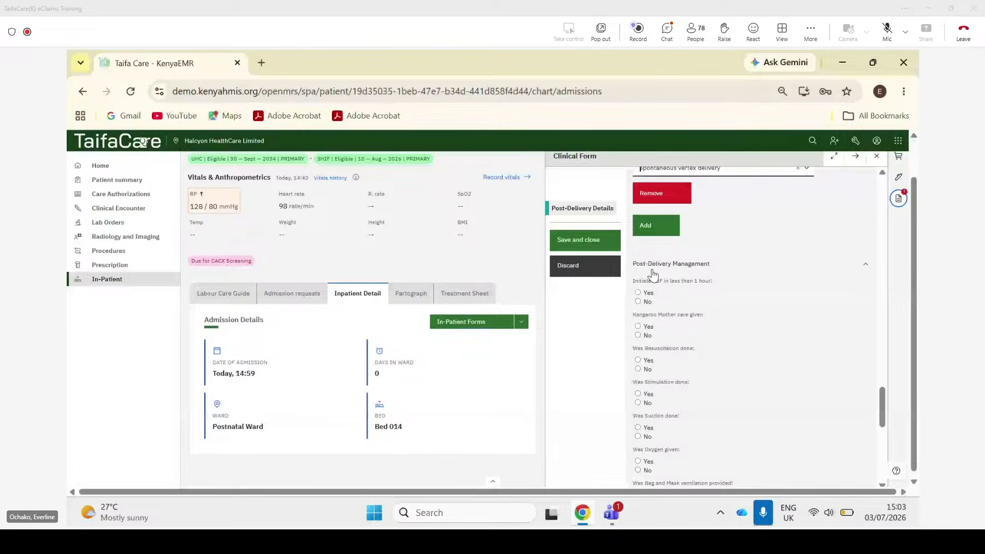
pyautogui.click(639, 293)
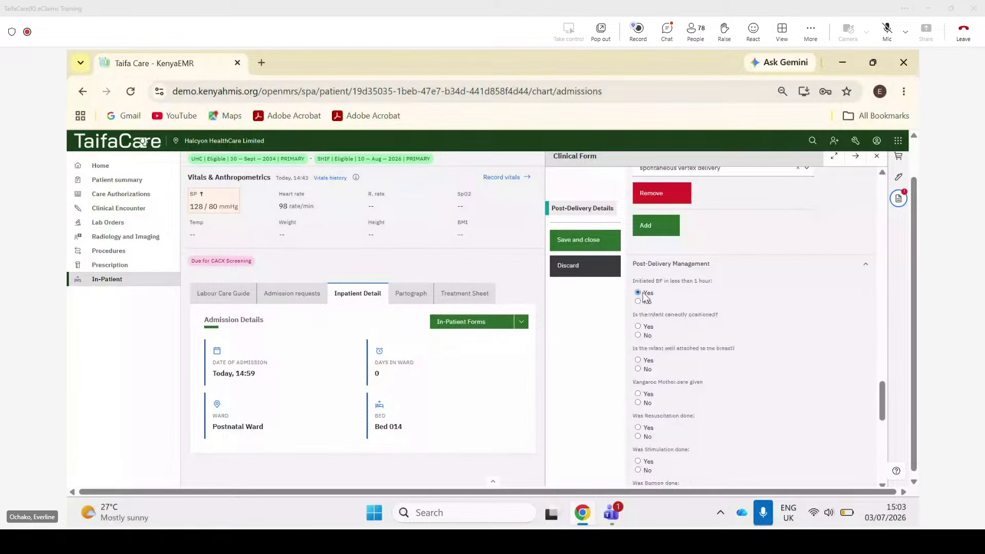
pyautogui.click(644, 335)
pyautogui.click(639, 326)
pyautogui.click(641, 368)
pyautogui.click(639, 360)
pyautogui.click(647, 395)
# Answer No for suction, oxygen, bag and mask ventilation, induction and ARM.
pyautogui.moveTo(881, 408); pyautogui.dragTo(880, 421)
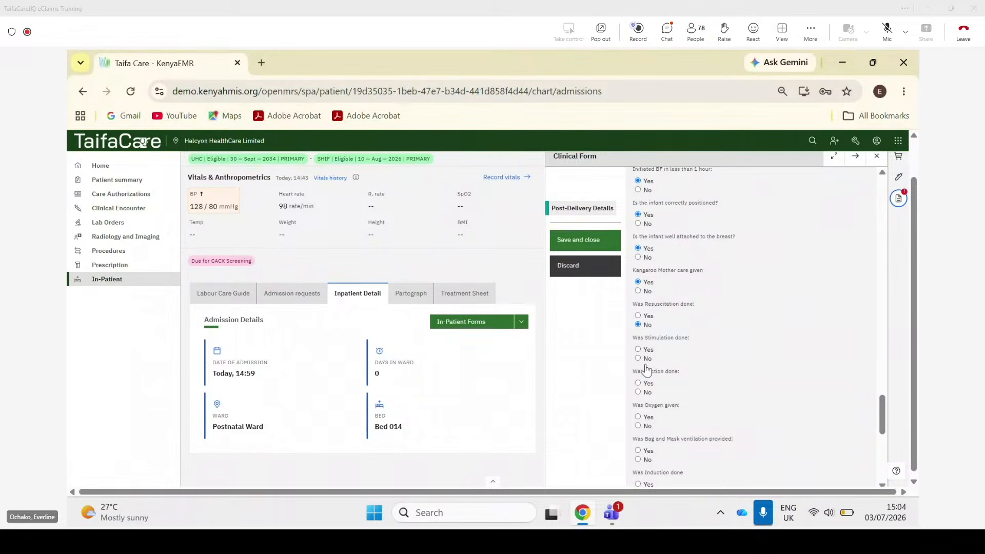
pyautogui.click(647, 392)
pyautogui.click(648, 426)
pyautogui.moveTo(882, 415); pyautogui.dragTo(883, 441)
pyautogui.click(644, 301)
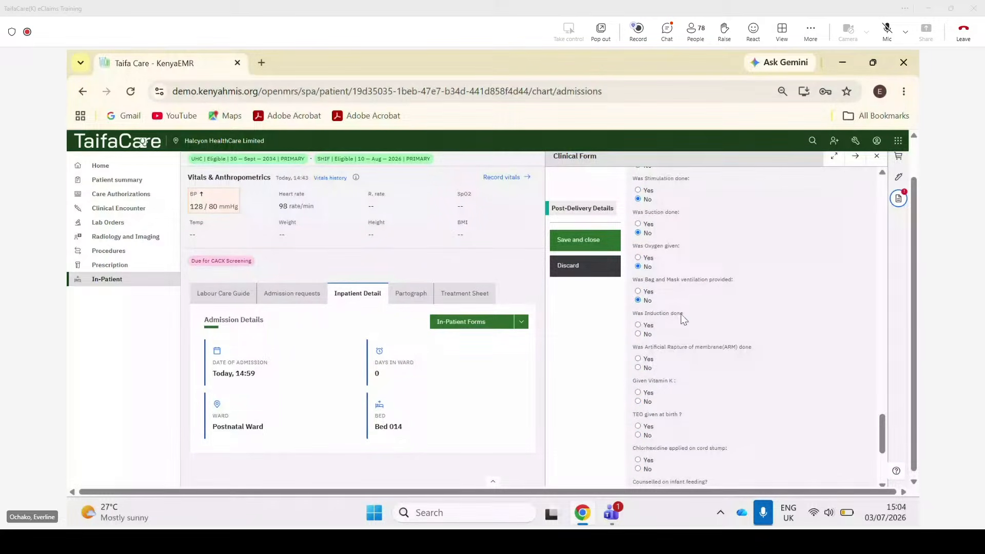
pyautogui.click(644, 335)
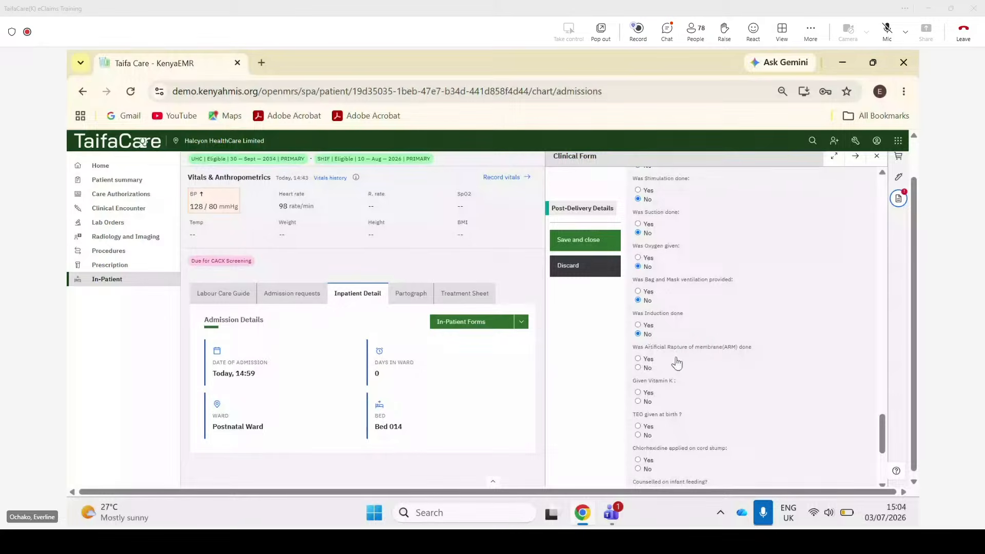
pyautogui.click(647, 369)
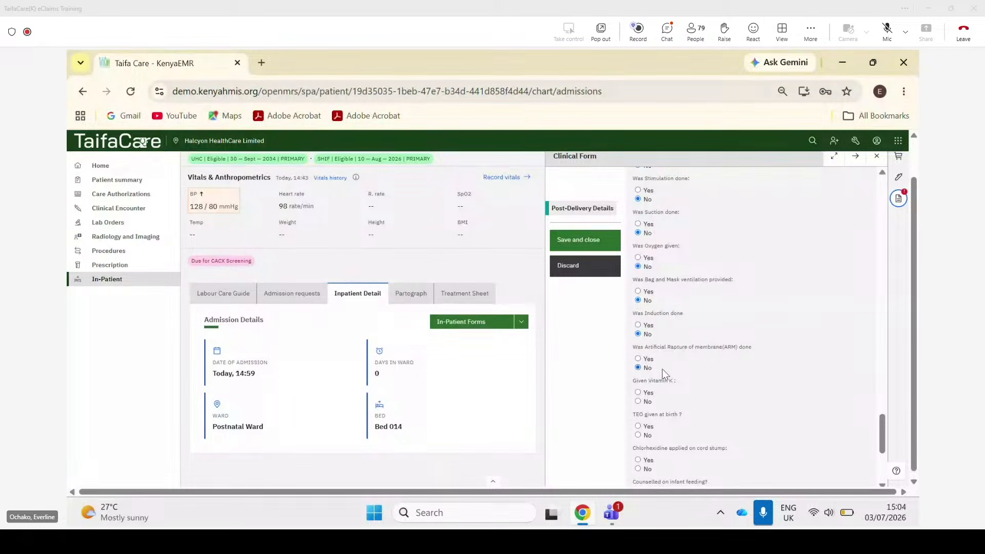
# Answer Yes for vitamin K, TEO, chlorhexidine cord care and infant-feeding counselling.
pyautogui.click(649, 393)
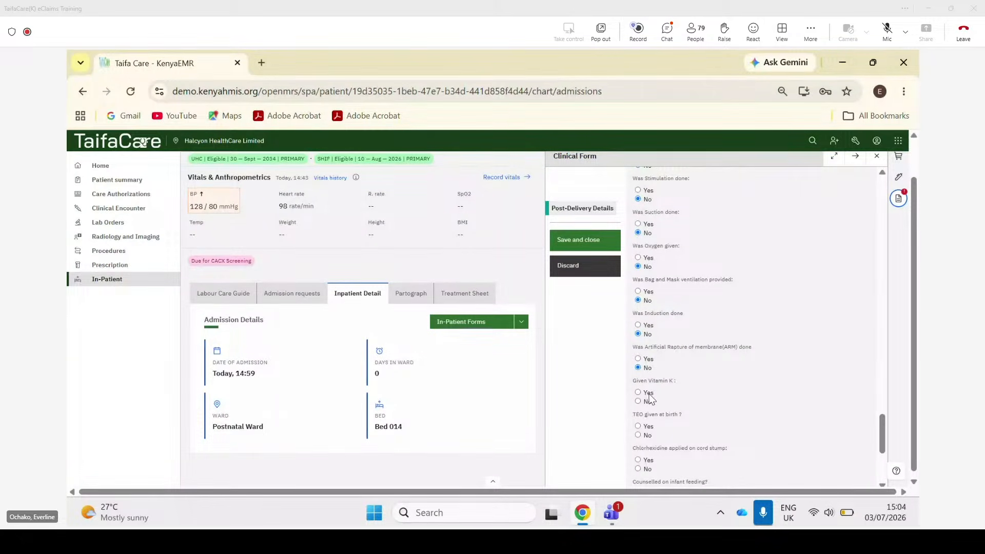
pyautogui.click(649, 427)
pyautogui.moveTo(883, 434); pyautogui.dragTo(883, 444)
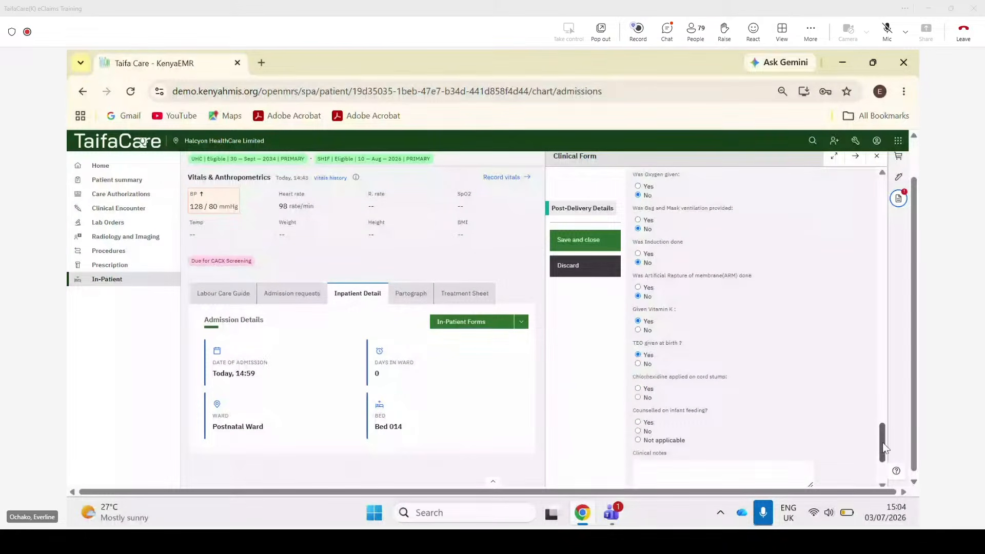
pyautogui.scroll(-1, 883, 442)
pyautogui.click(641, 338)
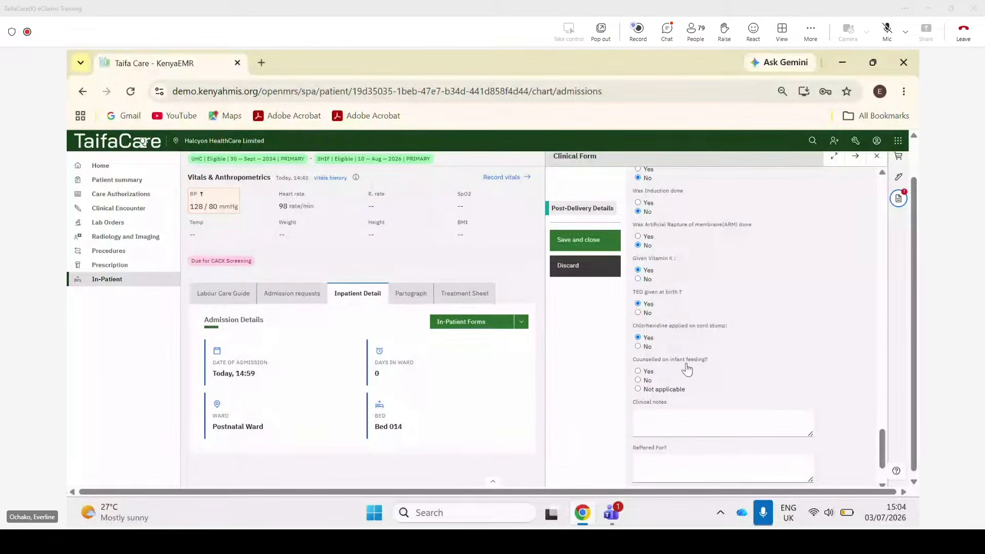
pyautogui.click(638, 371)
pyautogui.scroll(-1, 882, 442)
# Add the clinical note 'mother and baby doing well' and save the post-delivery form.
pyautogui.click(738, 404)
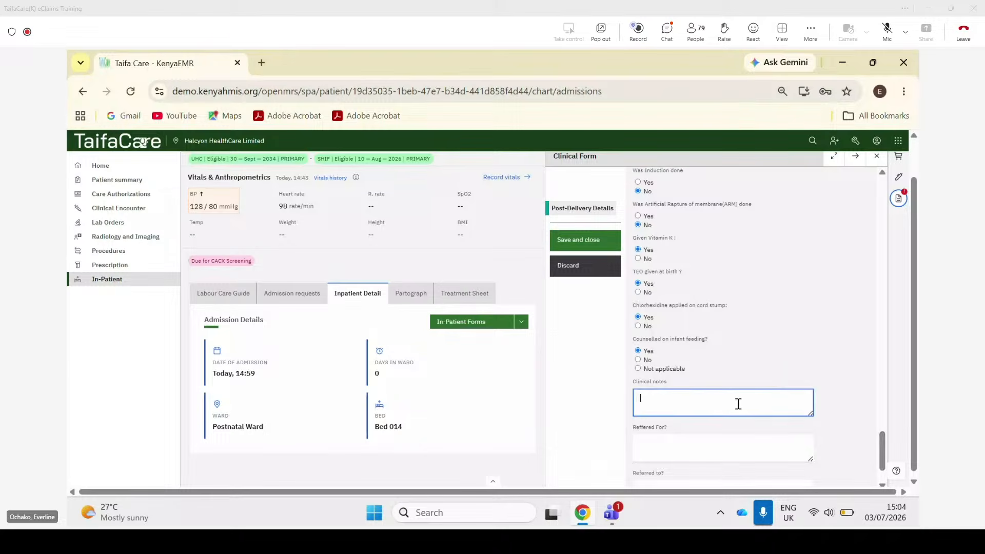
pyautogui.write('mother and baby doing well')
pyautogui.scroll(-2, 878, 433)
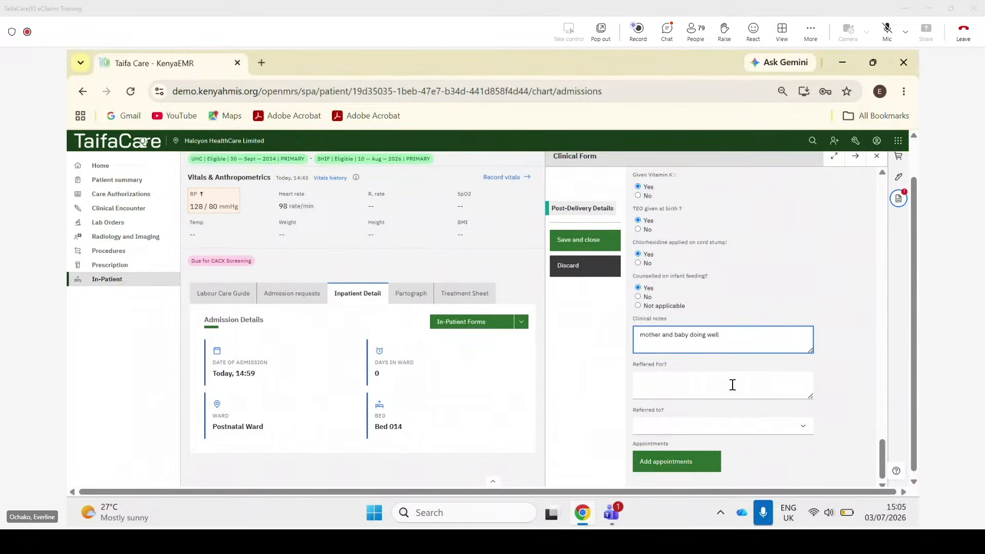
pyautogui.click(707, 390)
pyautogui.click(693, 429)
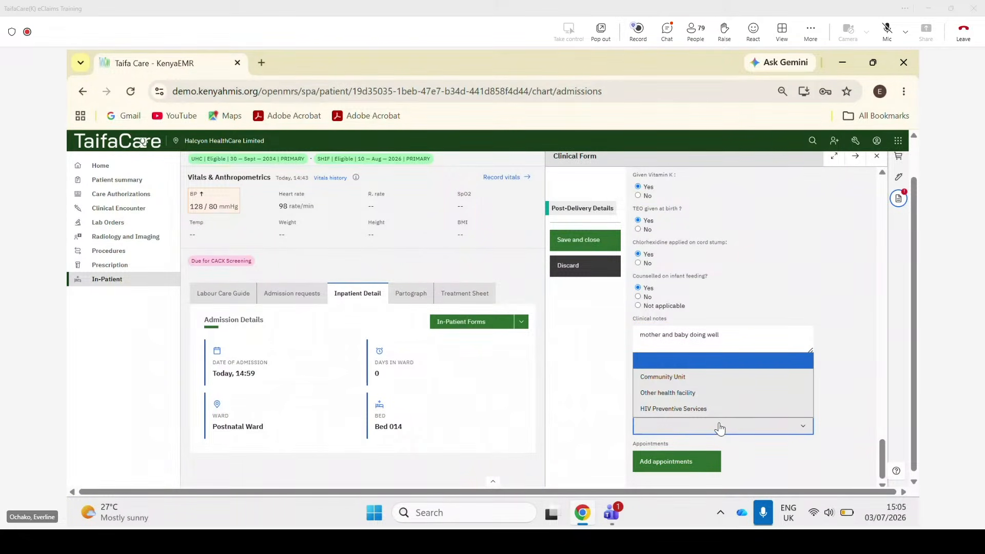
pyautogui.click(836, 399)
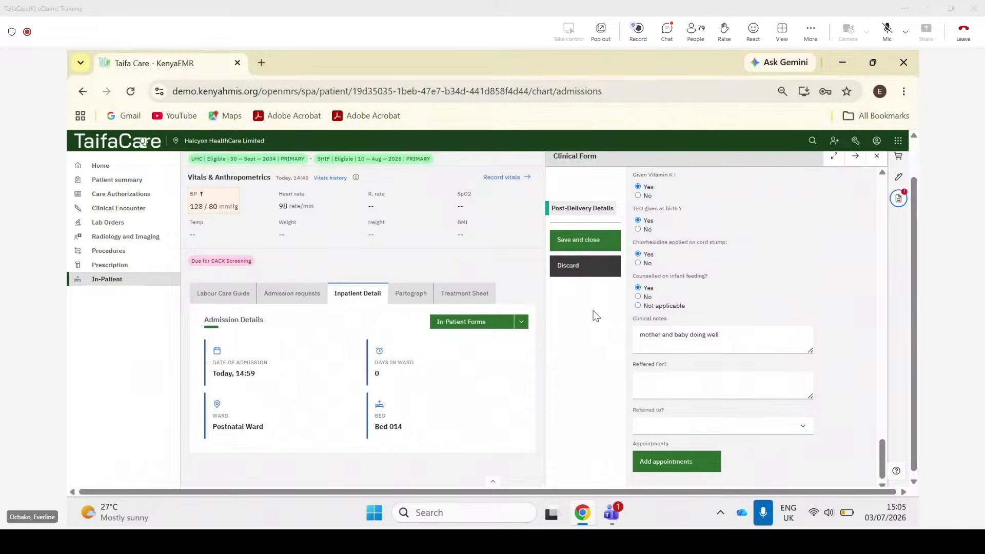
pyautogui.click(580, 242)
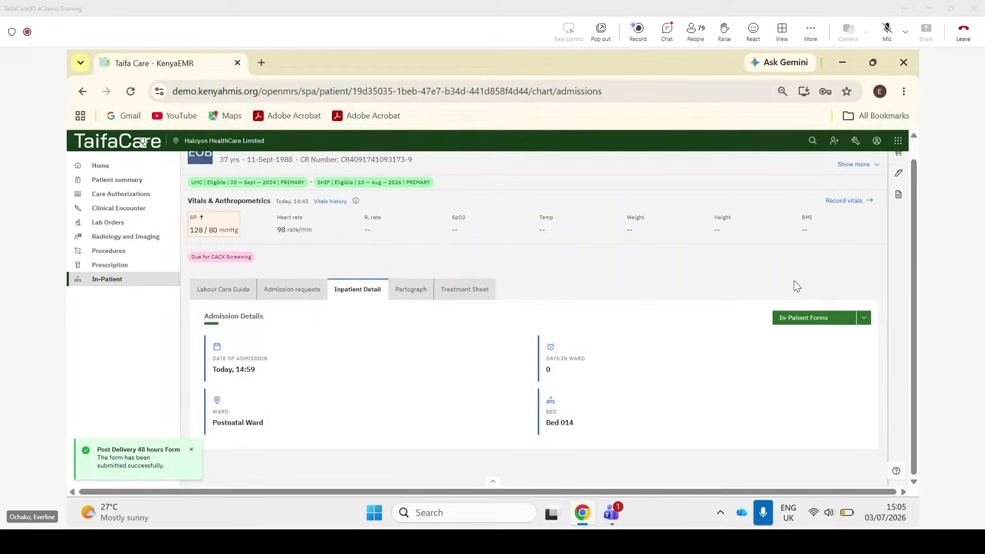
# Start a new Doctors Note from the In-Patient Forms list.
pyautogui.click(863, 315)
pyautogui.click(864, 313)
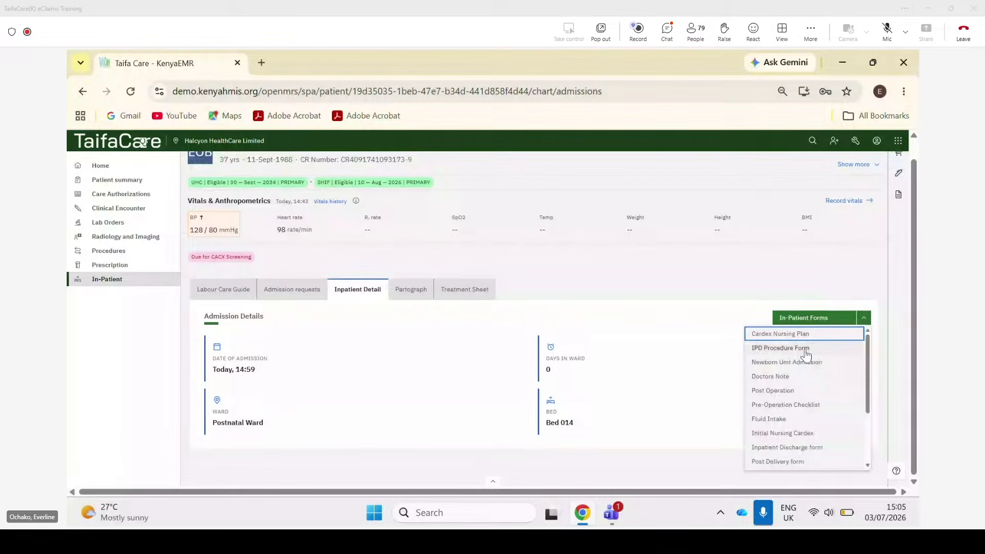
pyautogui.click(764, 378)
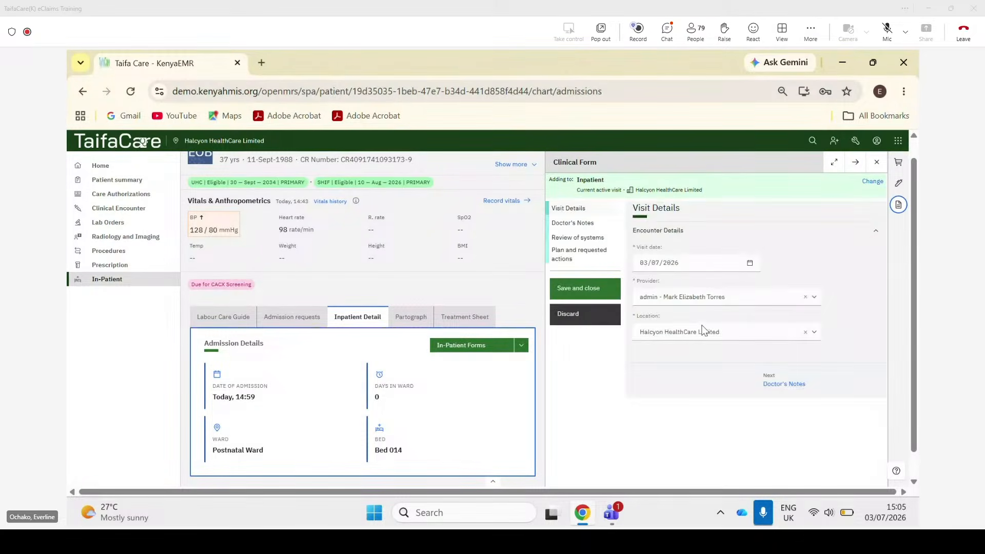
# In the doctor's notes, record no complaints and no physical examination findings.
pyautogui.scroll(-1, 703, 330)
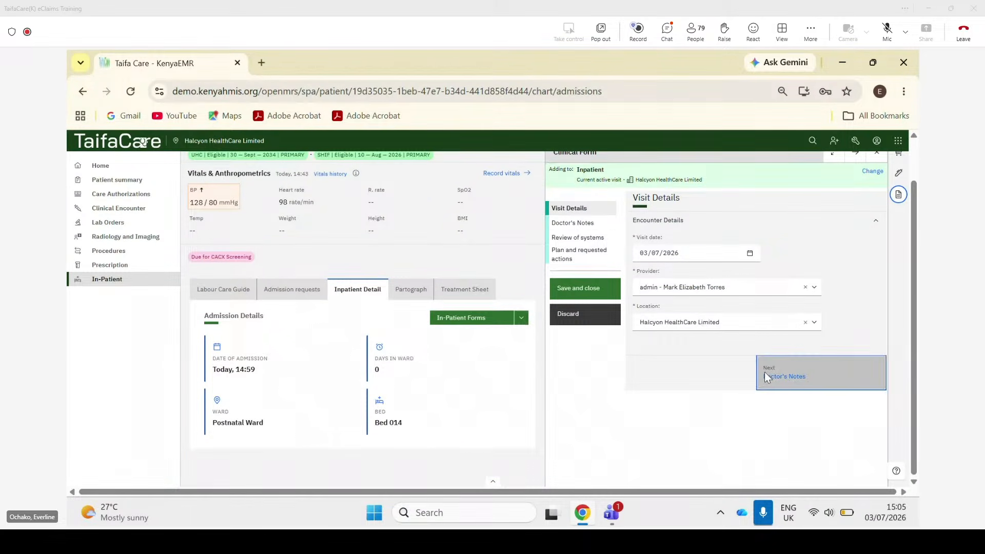
pyautogui.click(764, 377)
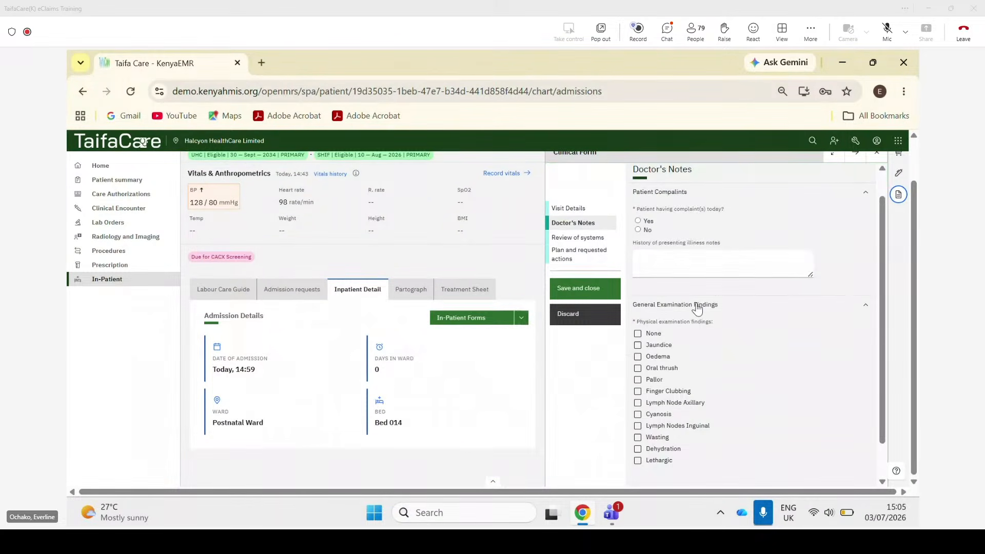
pyautogui.click(644, 228)
pyautogui.scroll(-2, 882, 273)
pyautogui.click(654, 297)
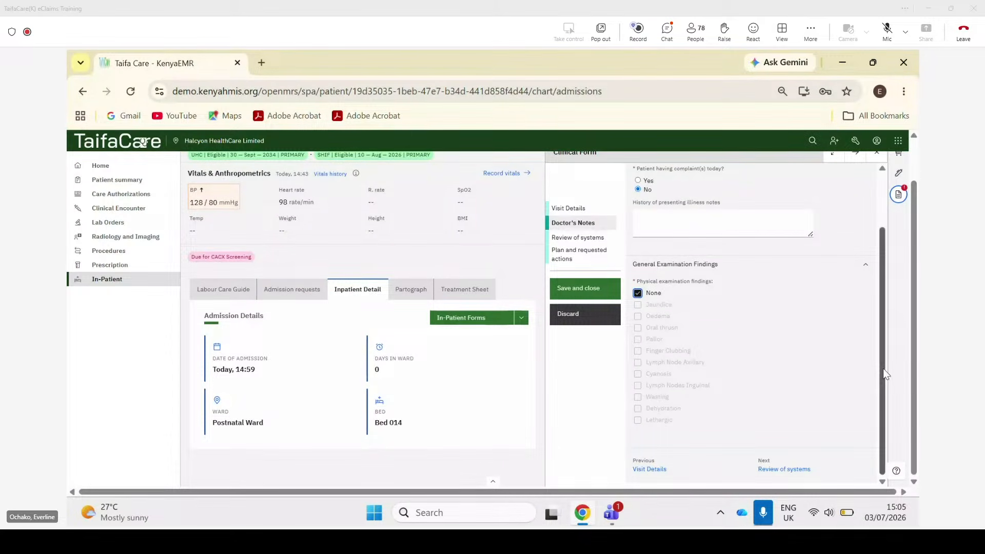
pyautogui.click(783, 469)
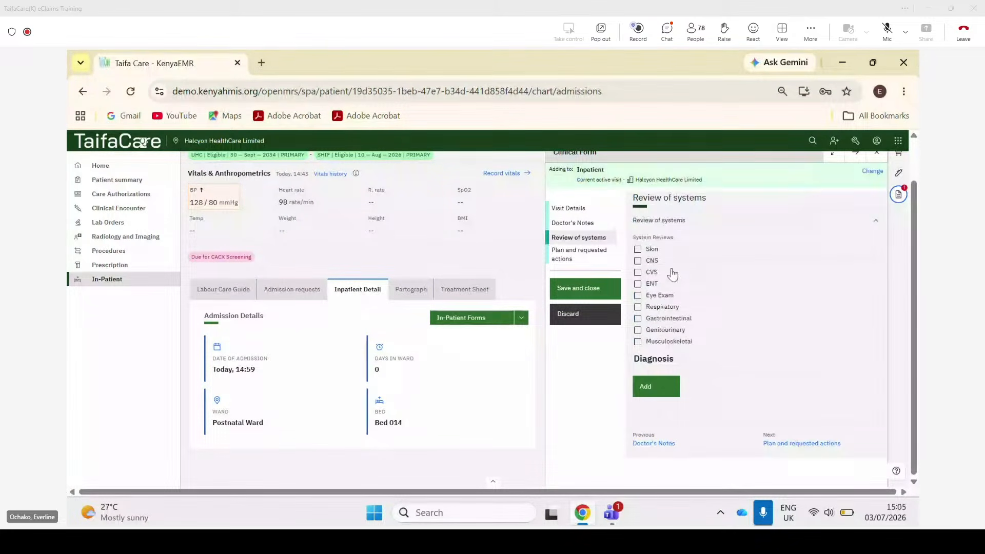
# Add a diagnosis of spontaneous vertex delivery under Review of systems.
pyautogui.click(658, 392)
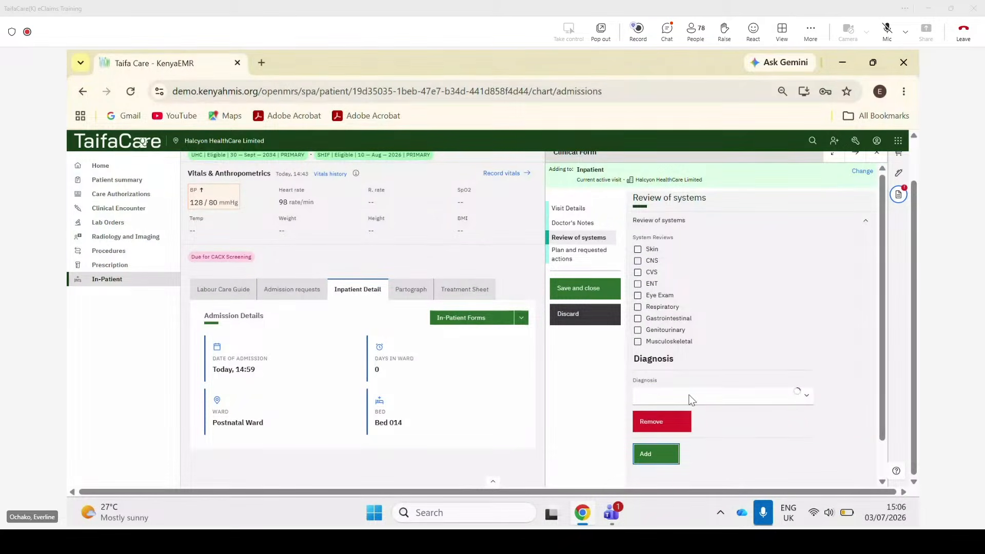
pyautogui.click(689, 399)
pyautogui.write('spontaneous')
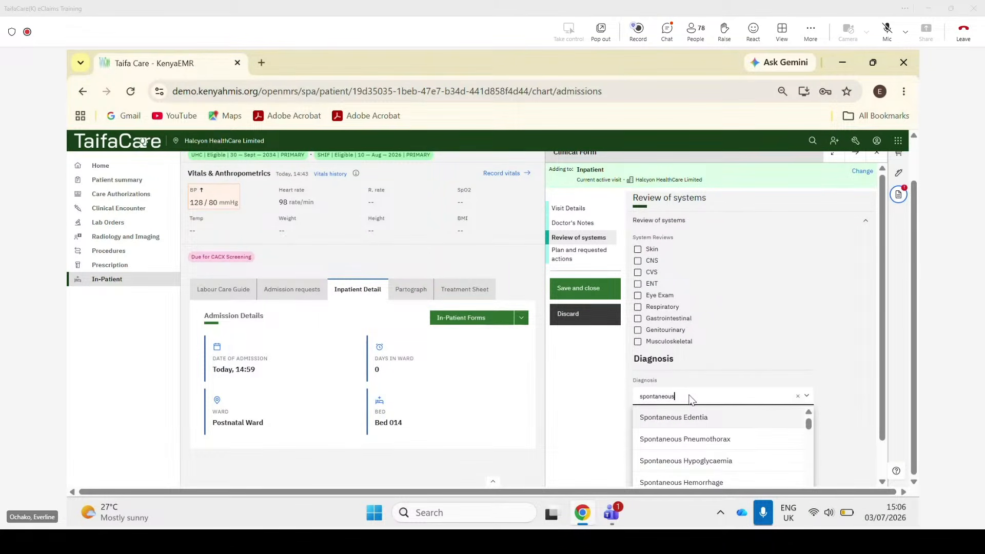
pyautogui.write(' verte')
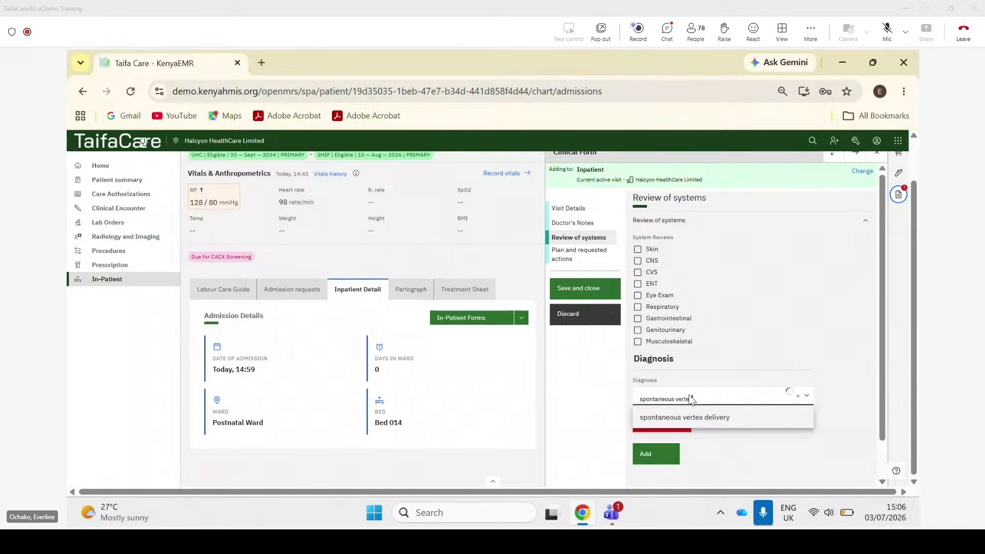
pyautogui.write('x')
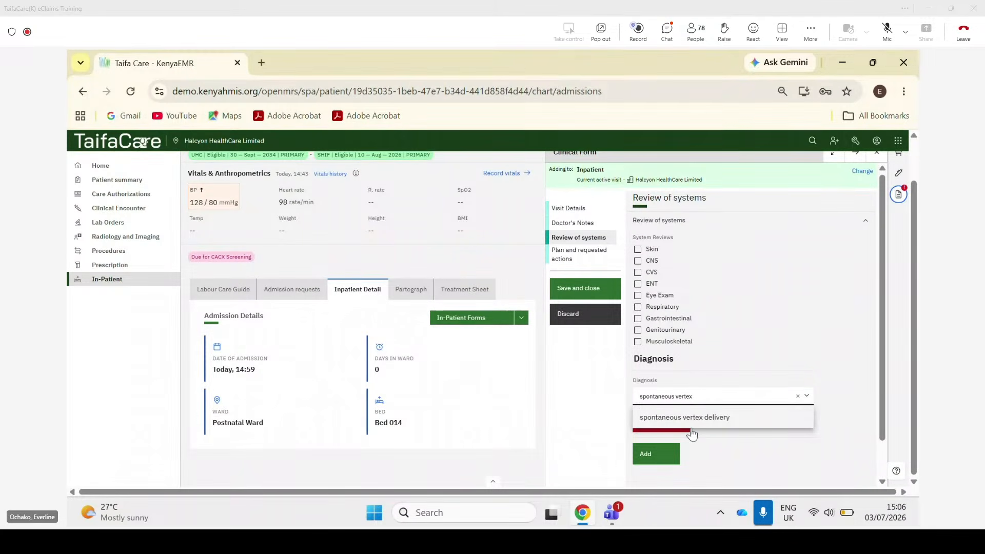
pyautogui.click(696, 418)
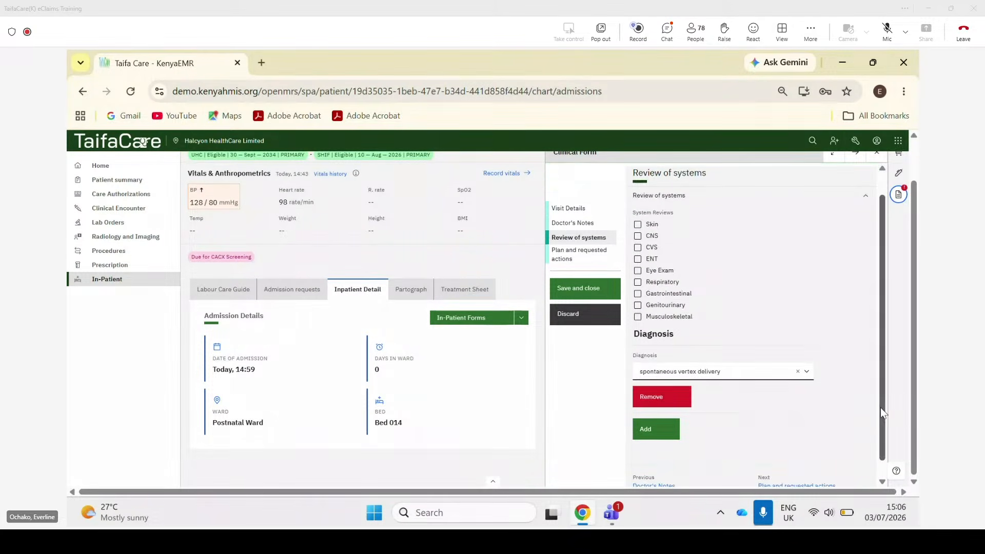
pyautogui.scroll(-1, 881, 407)
# In the plan section, set medication to discontinue and leave procedures unselected.
pyautogui.click(819, 475)
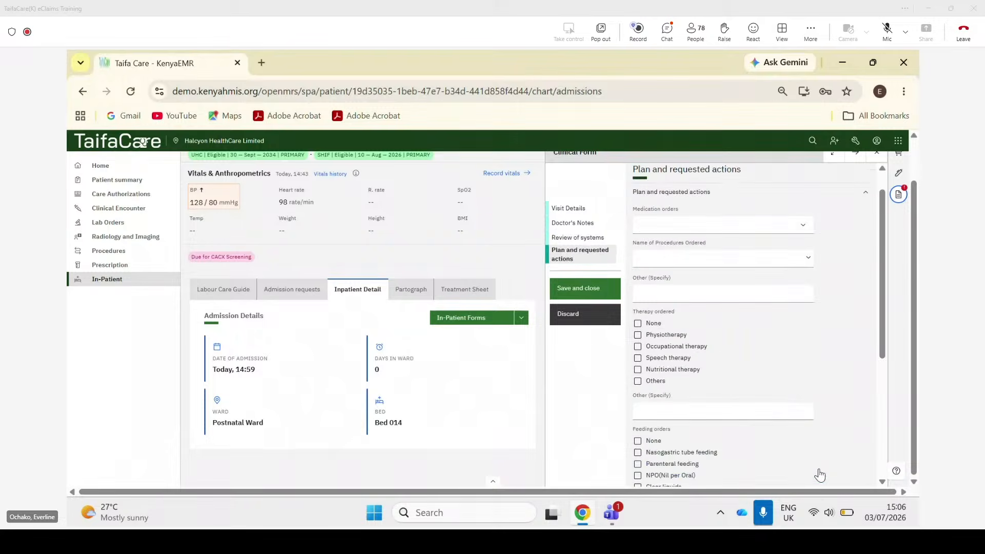
pyautogui.click(730, 231)
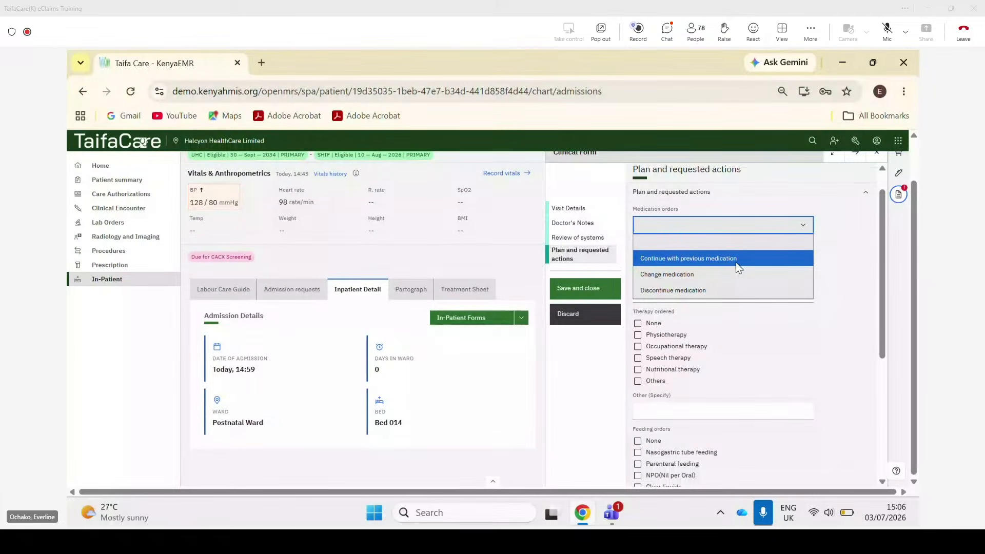
pyautogui.click(699, 293)
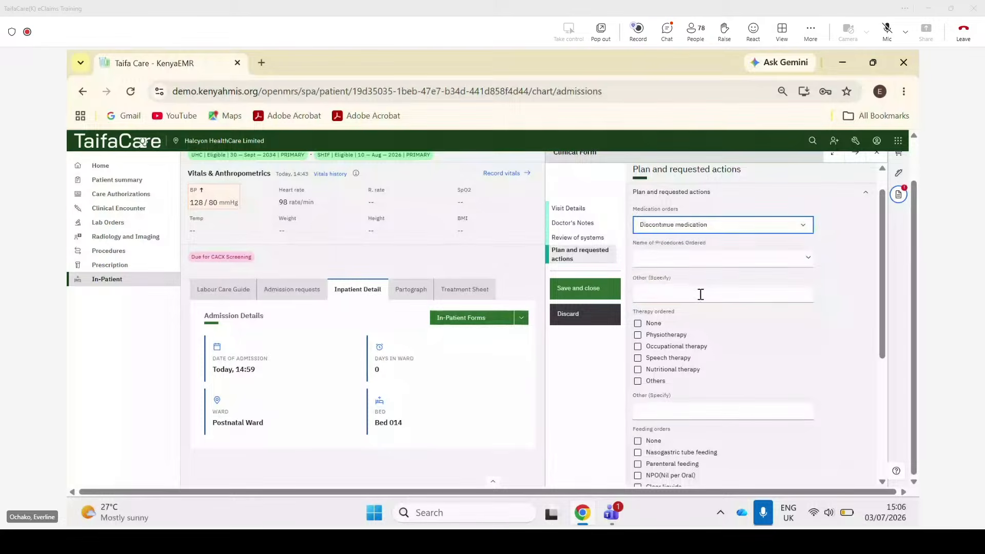
pyautogui.click(713, 255)
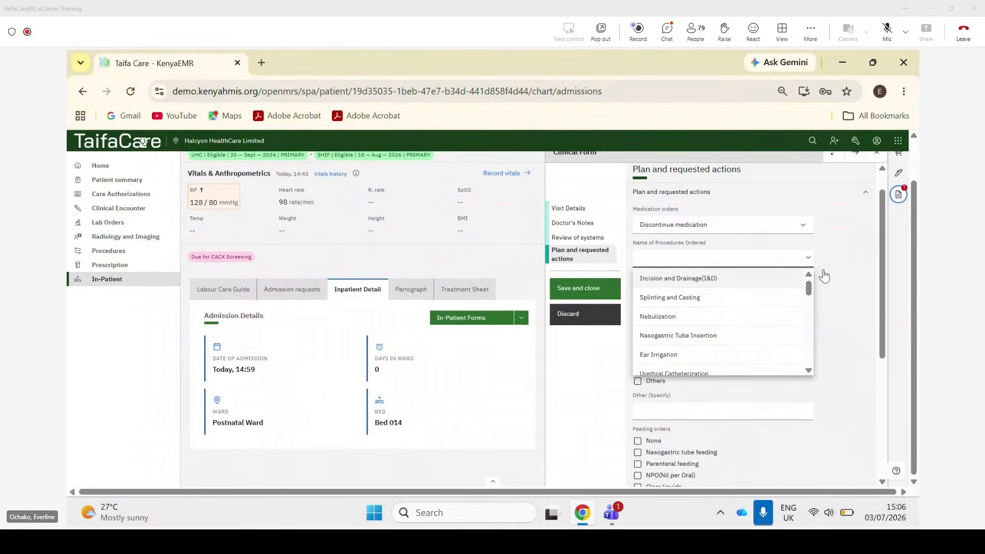
pyautogui.moveTo(809, 291); pyautogui.dragTo(809, 334)
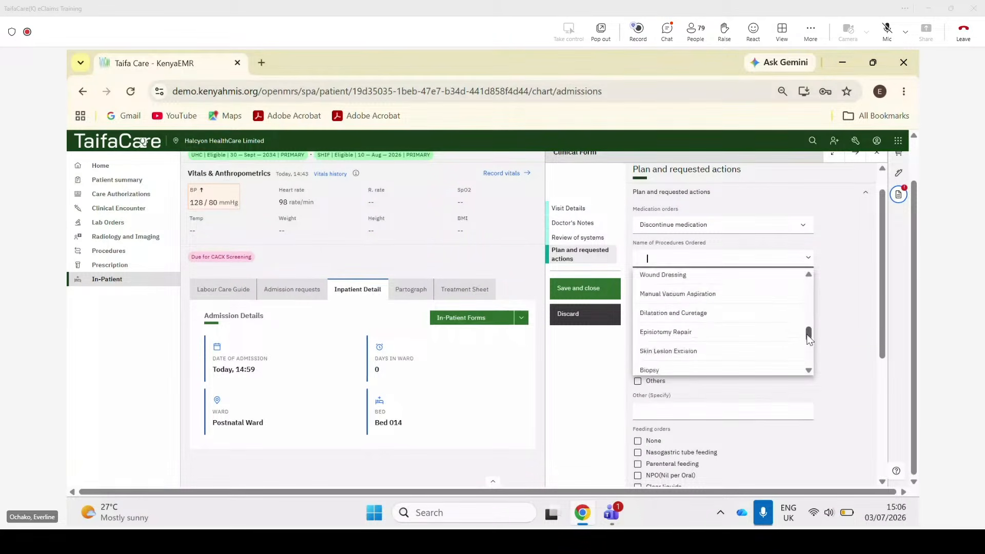
pyautogui.click(851, 299)
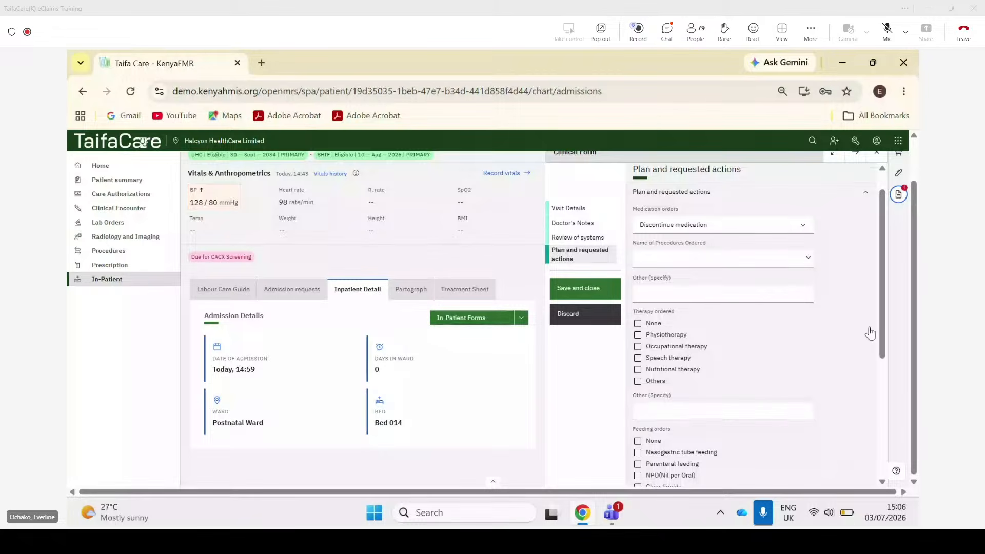
# Mark therapy as None, set the referral to Discharge home, and save the note.
pyautogui.click(637, 324)
pyautogui.moveTo(880, 328); pyautogui.dragTo(879, 421)
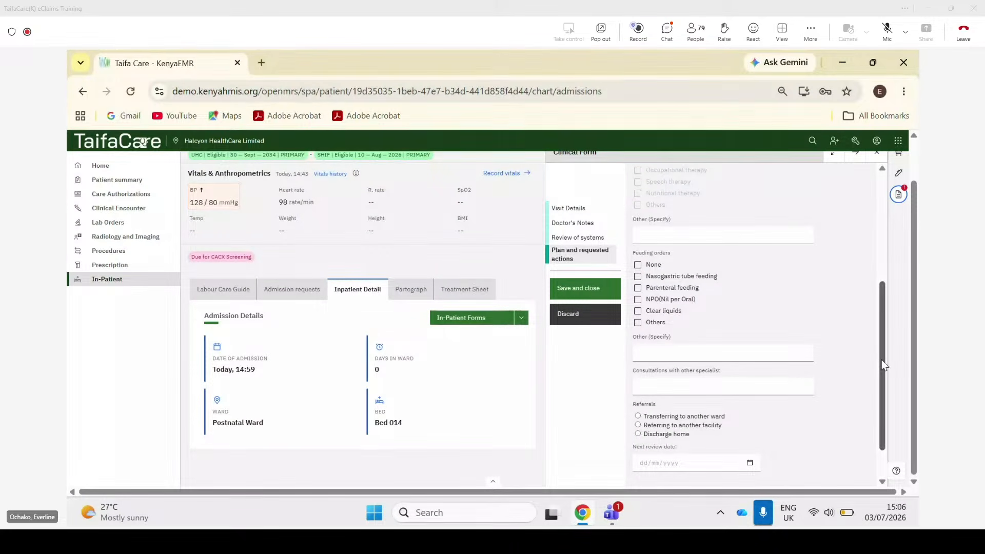
pyautogui.moveTo(882, 365); pyautogui.dragTo(880, 383)
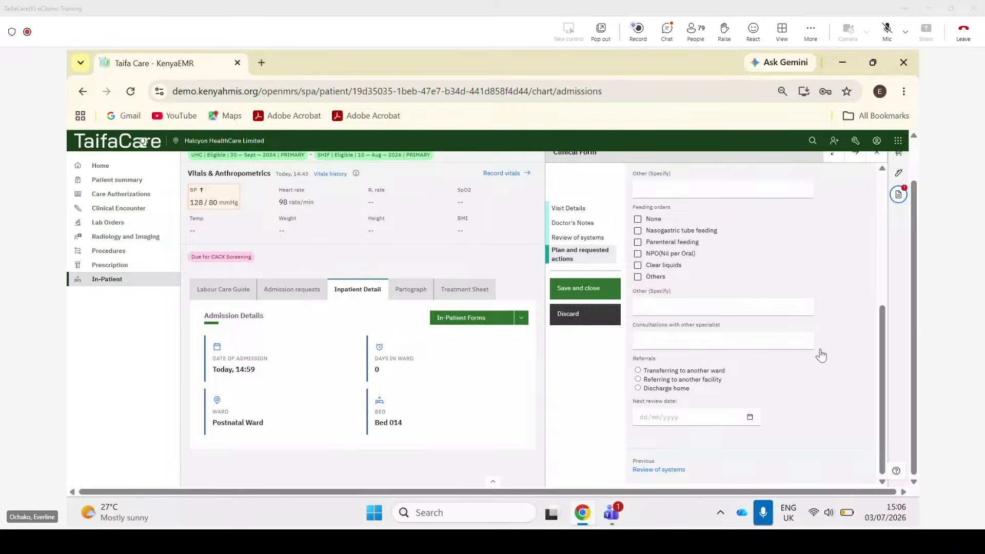
pyautogui.click(707, 338)
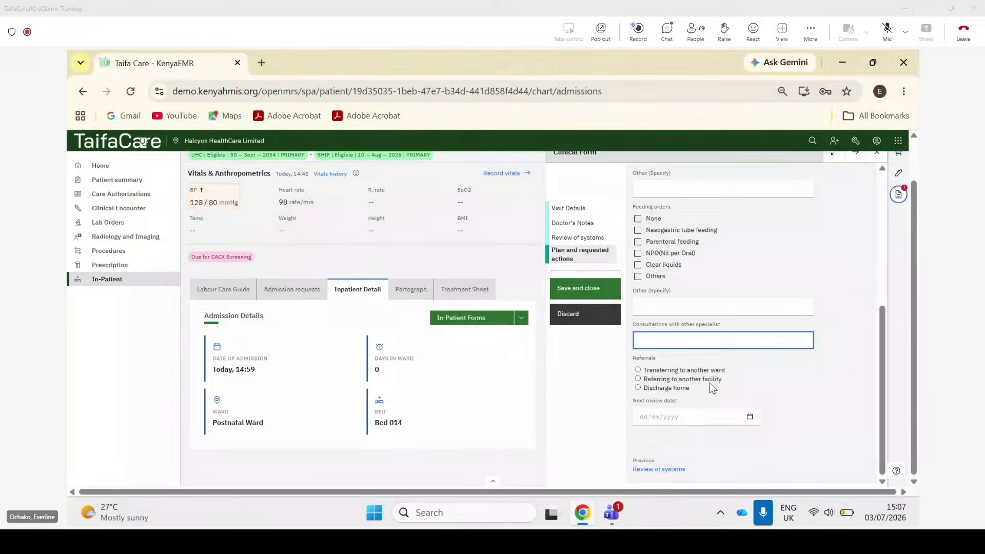
pyautogui.click(636, 389)
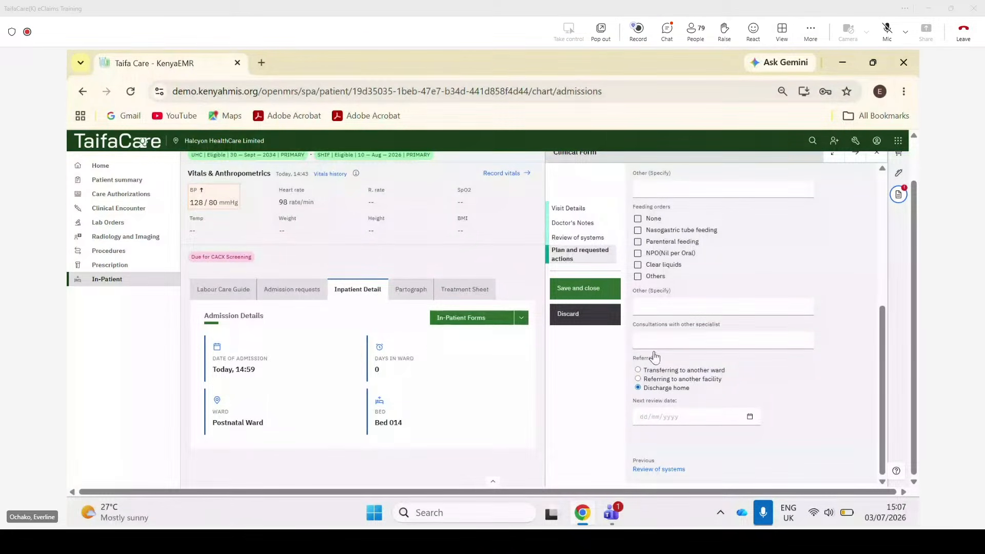
pyautogui.click(574, 288)
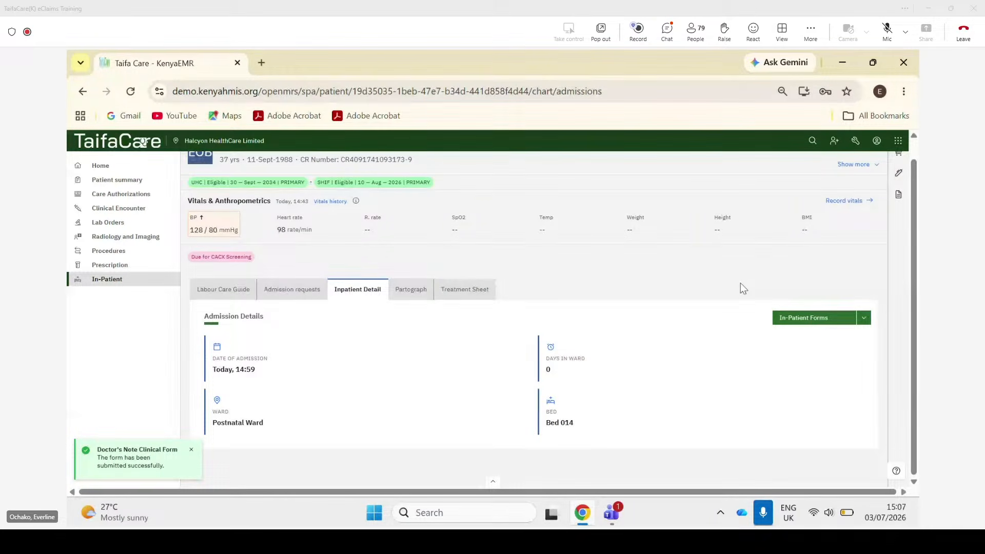
# Open the In-Patient Forms list and scroll through forms like Inpatient Discharge form.
pyautogui.click(865, 321)
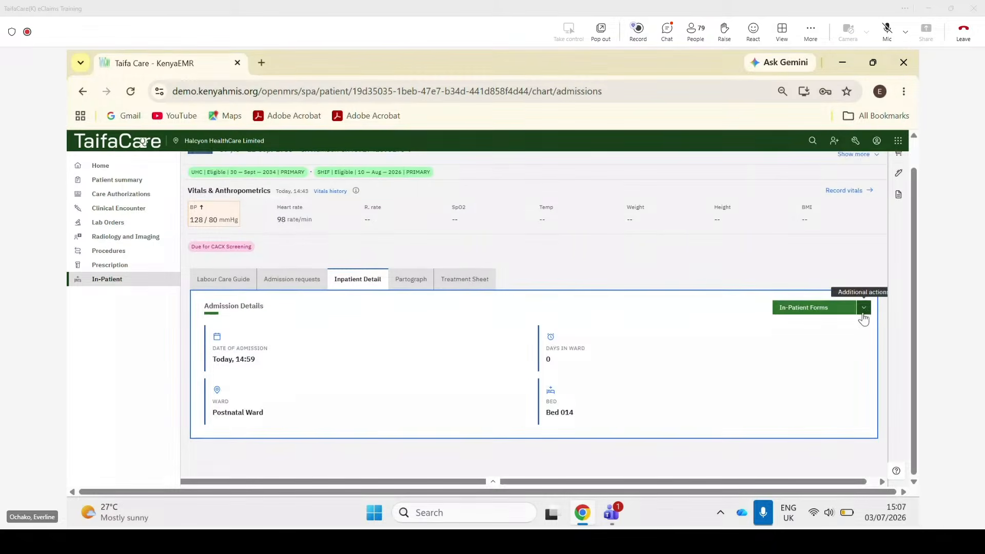
pyautogui.click(863, 309)
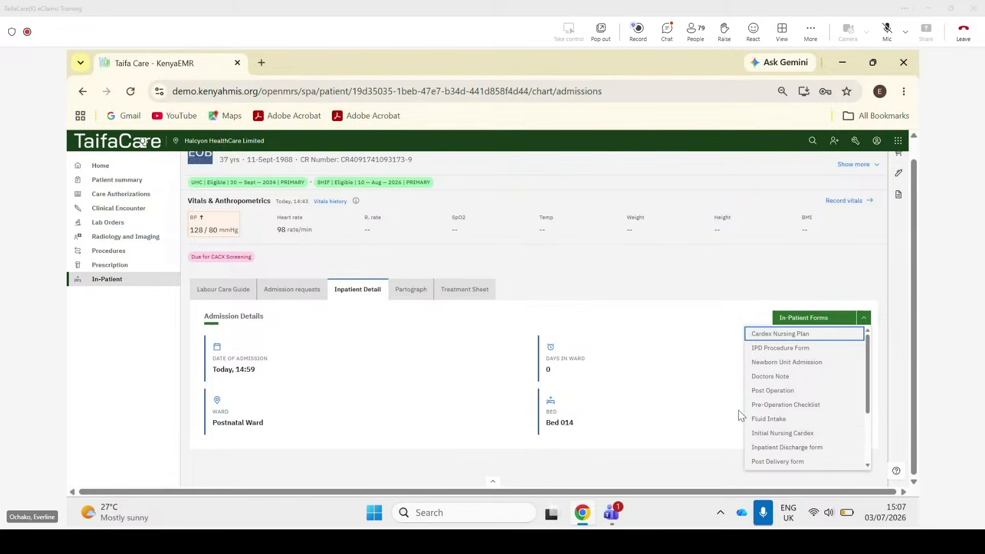
pyautogui.moveTo(867, 395); pyautogui.dragTo(862, 454)
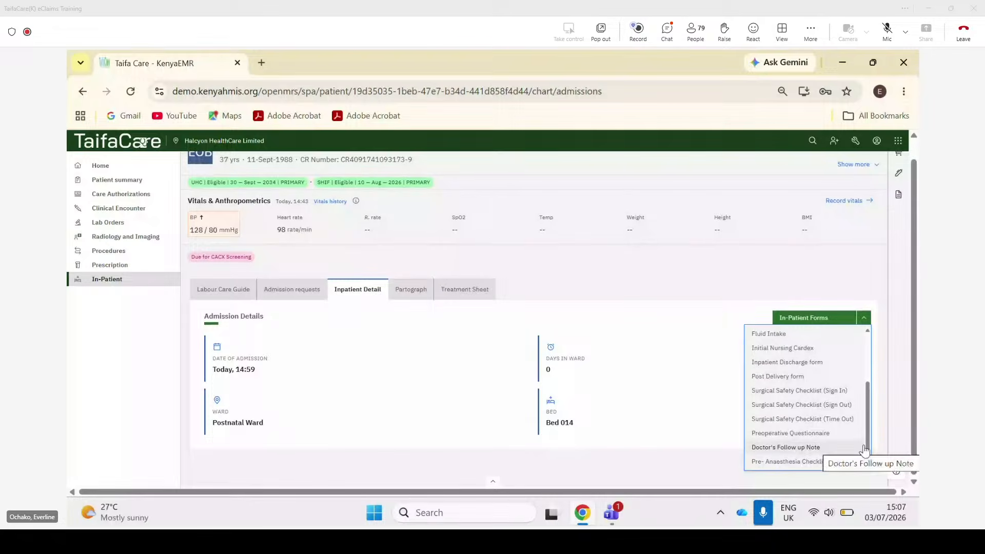
pyautogui.moveTo(868, 448); pyautogui.dragTo(870, 378)
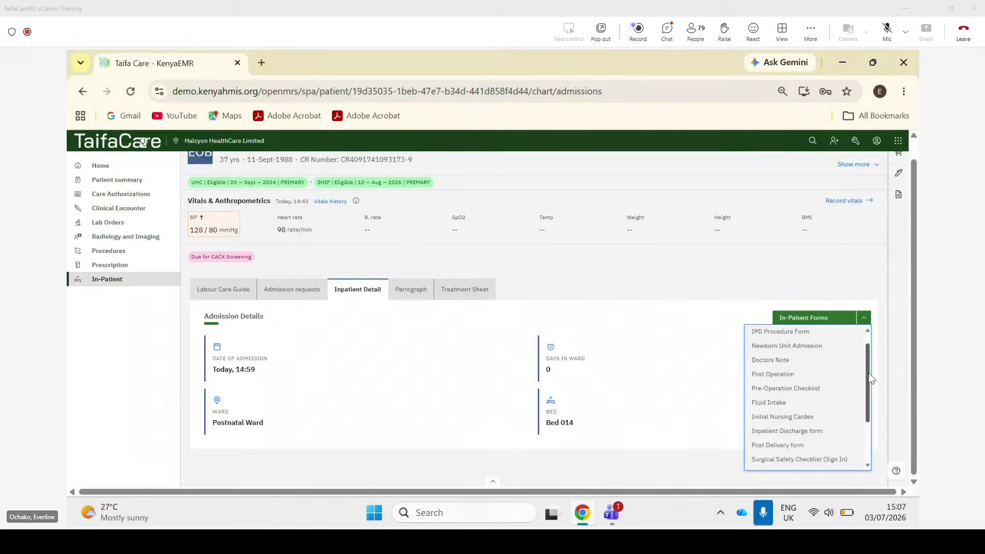
pyautogui.scroll(-1, 871, 378)
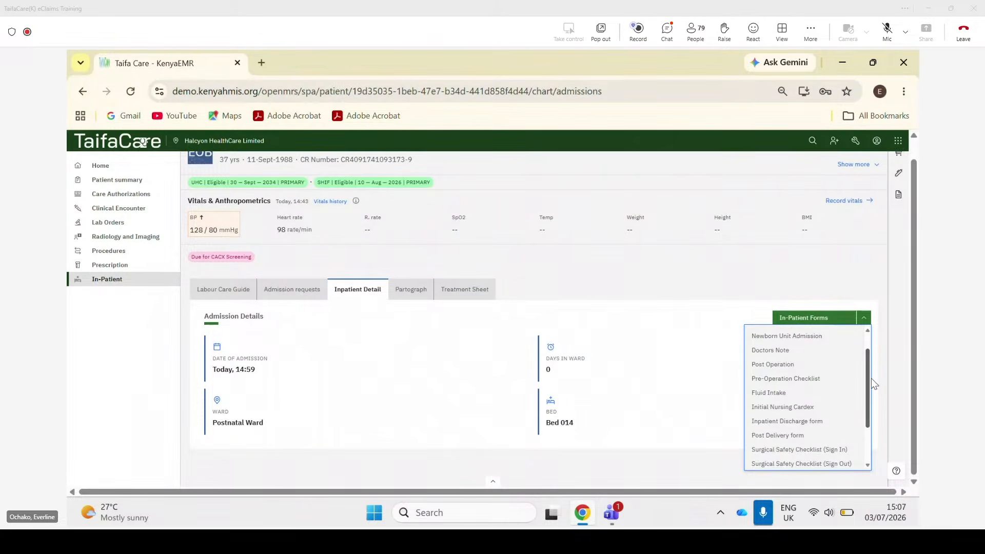
# Start the Inpatient Discharge form and record that infant-feeding counselling was given.
pyautogui.click(795, 422)
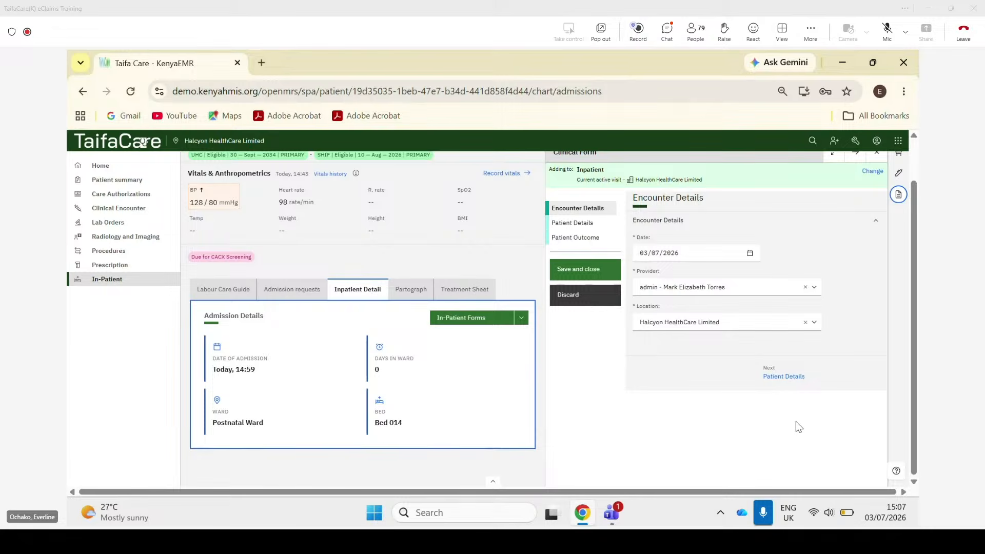
pyautogui.click(764, 377)
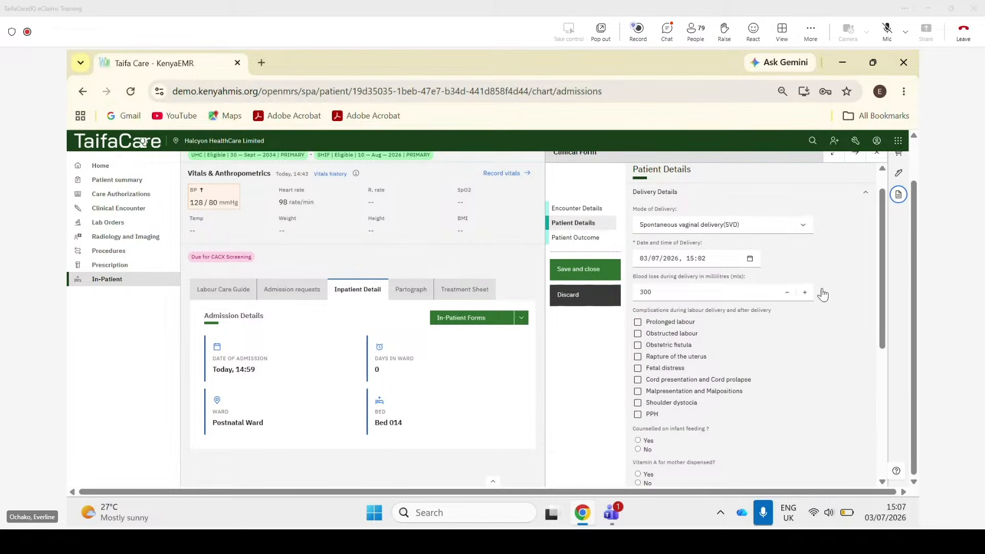
pyautogui.moveTo(882, 301); pyautogui.dragTo(882, 313)
pyautogui.scroll(-2, 717, 289)
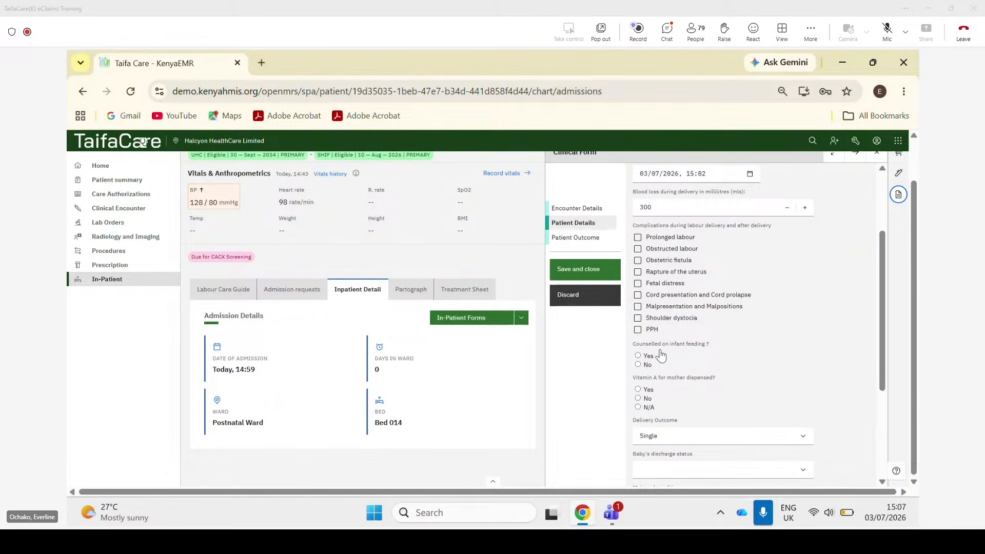
pyautogui.click(650, 361)
pyautogui.moveTo(884, 354); pyautogui.dragTo(884, 396)
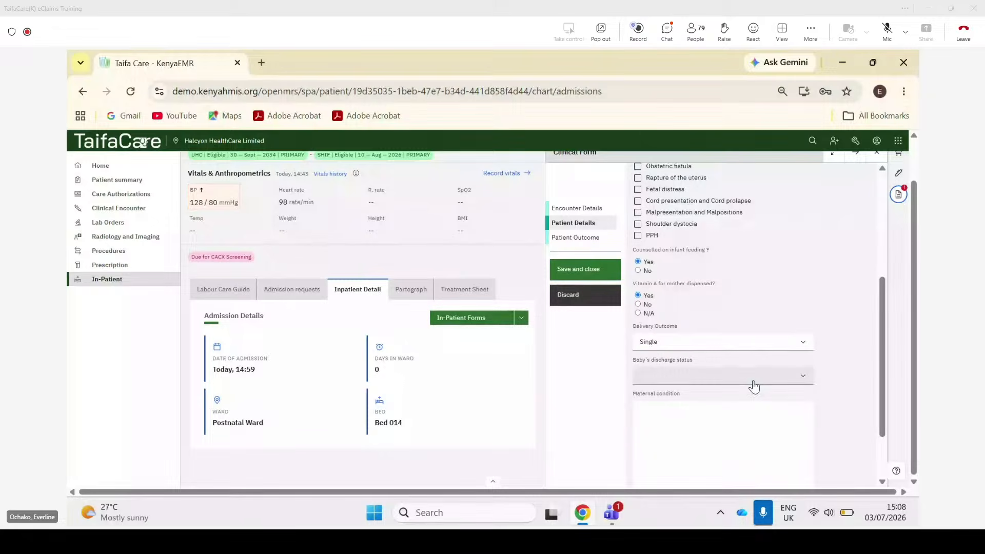
# Set the baby's discharge status to Alive and maternal condition to 'stable', then reach Patient Outcome.
pyautogui.click(753, 386)
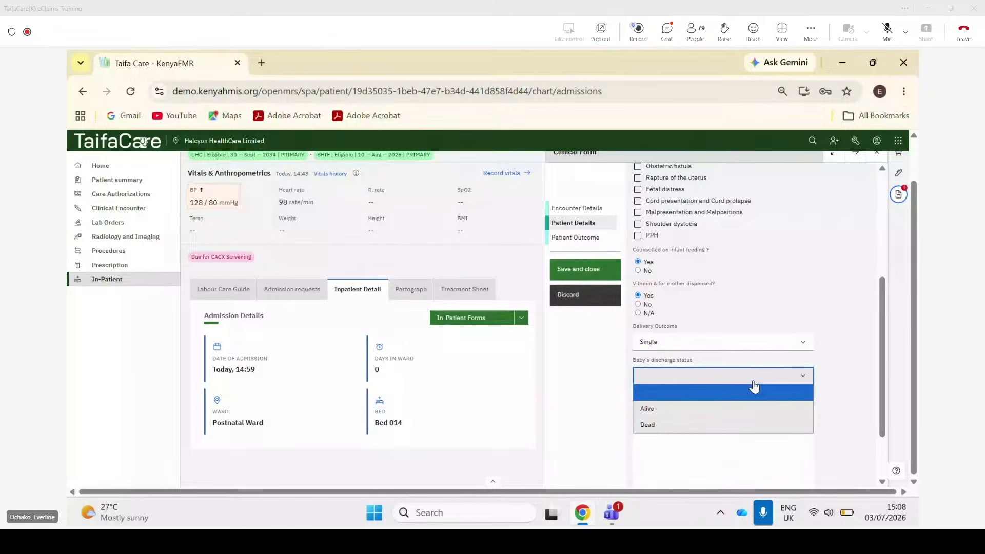
pyautogui.click(663, 408)
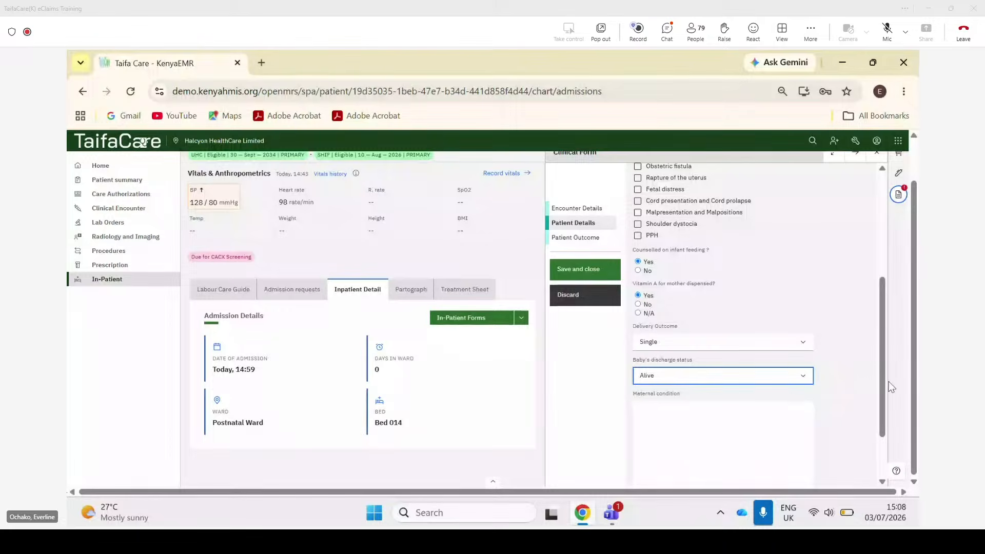
pyautogui.moveTo(884, 391); pyautogui.dragTo(873, 417)
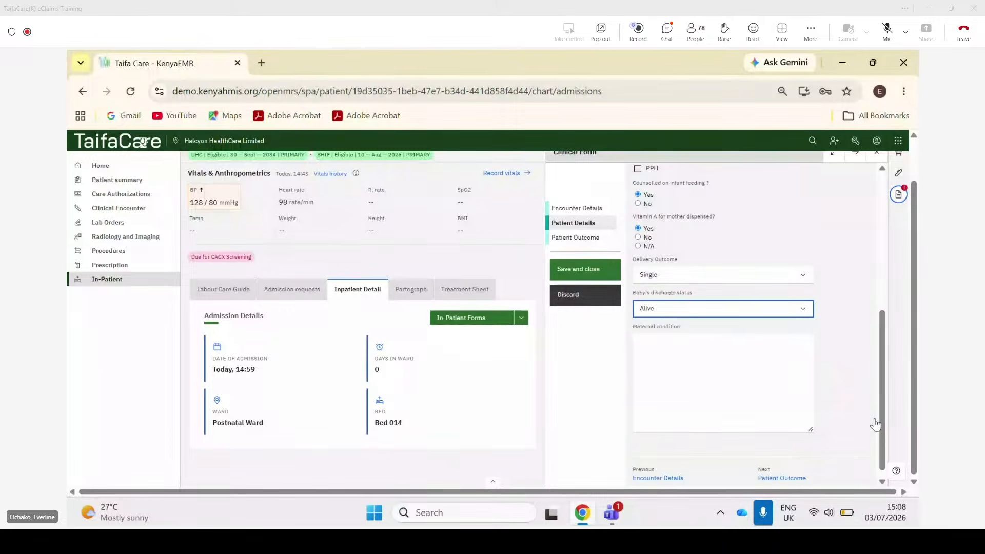
pyautogui.click(740, 376)
pyautogui.write('stabl')
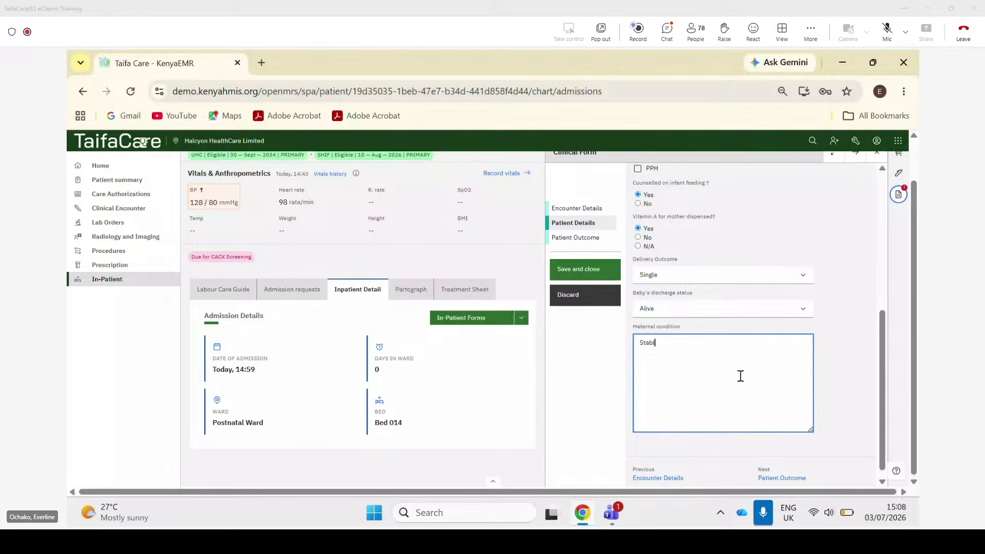
pyautogui.write('e')
pyautogui.click(775, 475)
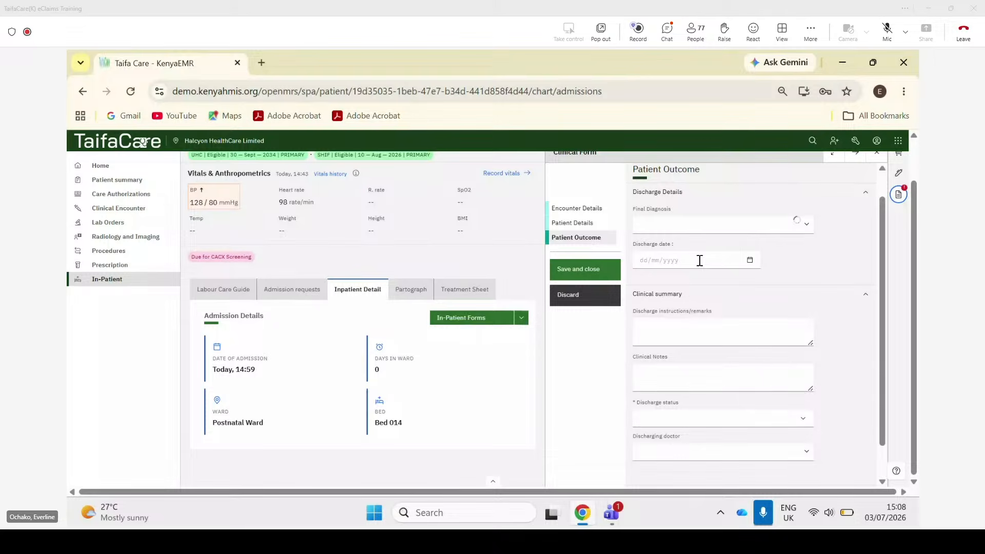
pyautogui.click(745, 260)
# Enter discharge date 03/07/2026 and Discharged Home, then discard the discharge form's changes.
pyautogui.click(728, 311)
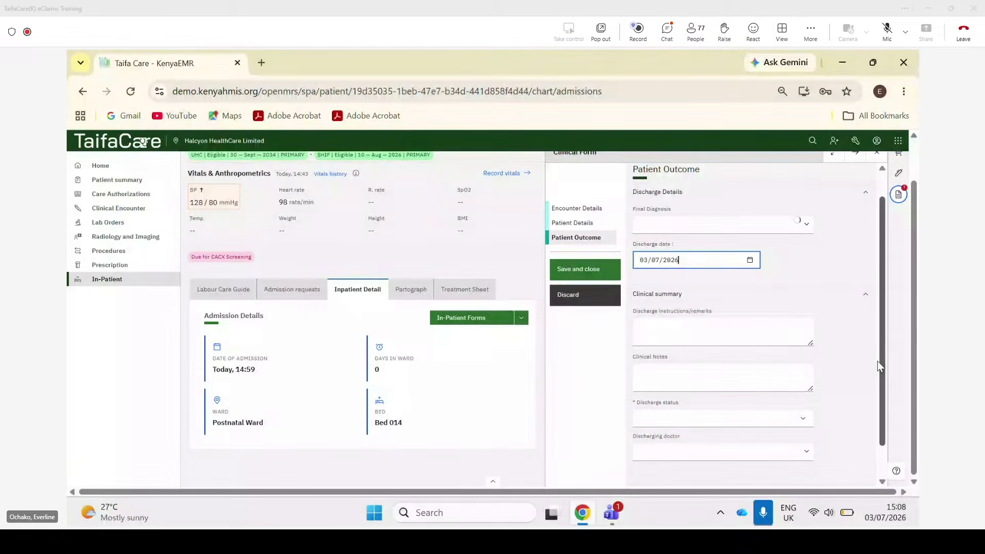
pyautogui.scroll(-2, 870, 396)
pyautogui.click(757, 385)
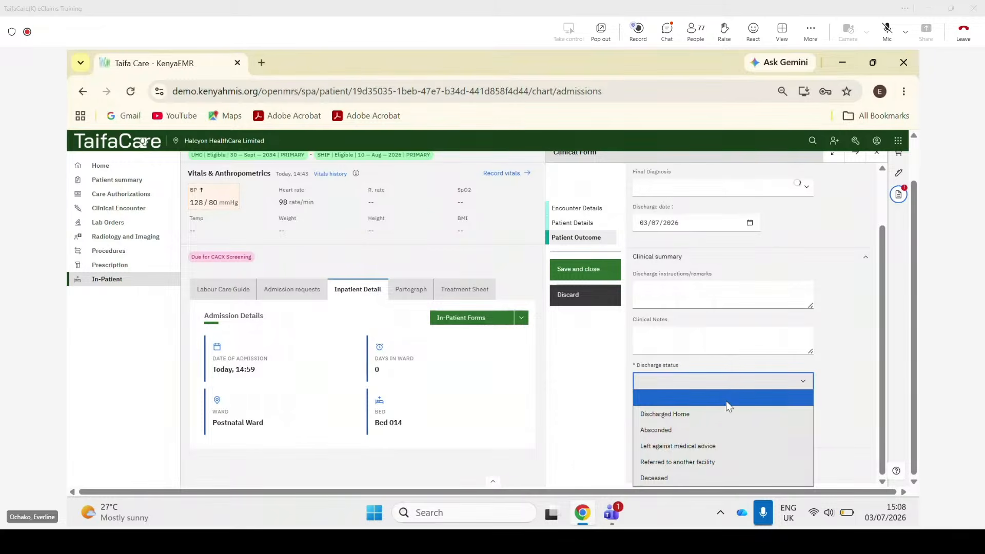
pyautogui.click(688, 415)
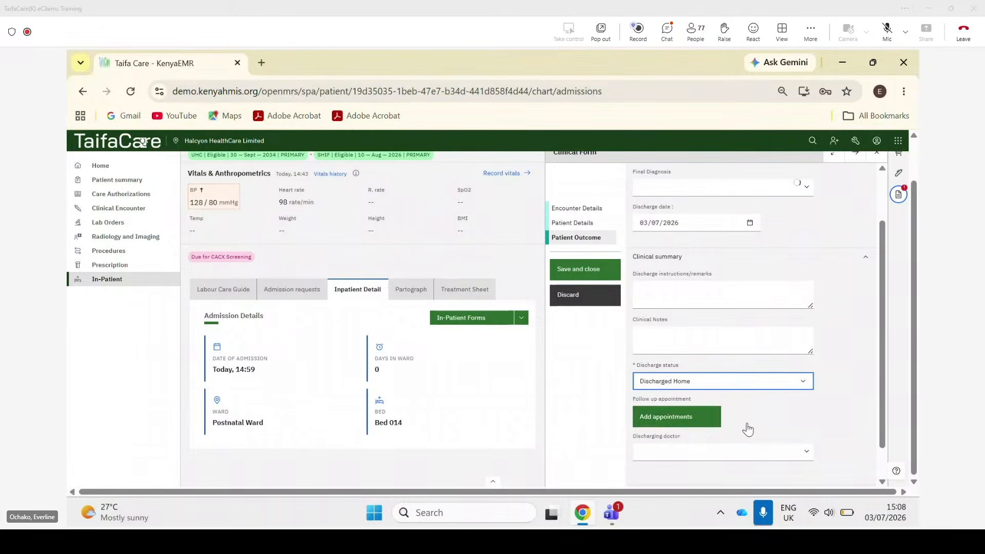
pyautogui.click(697, 422)
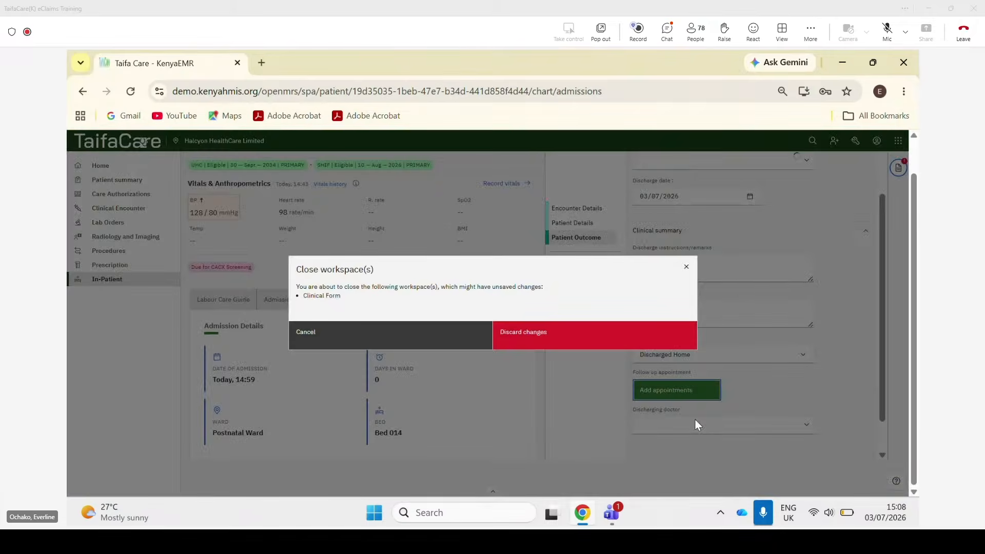
pyautogui.click(626, 343)
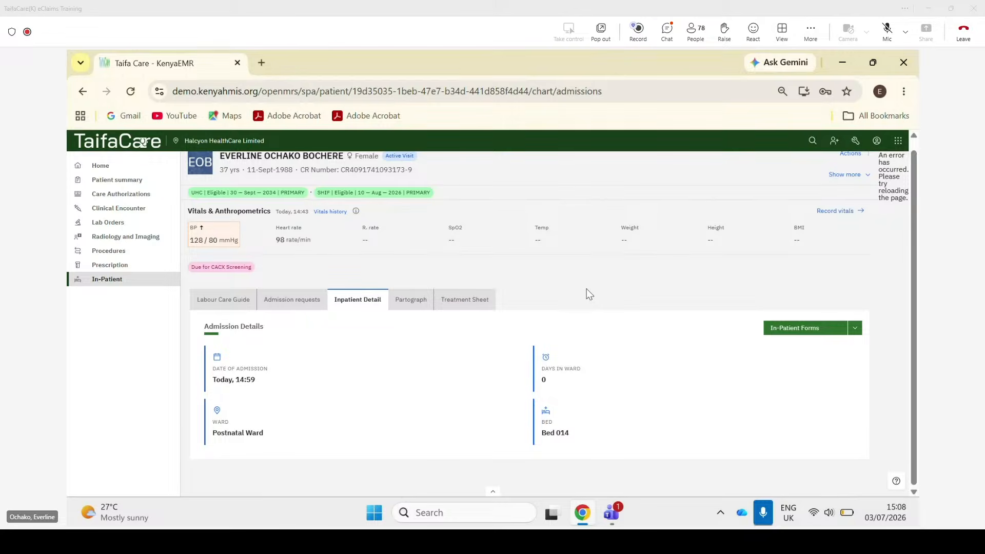
# From the Postnatal Ward's Admitted list, start discharging the Bed 014 patient.
pyautogui.click(149, 151)
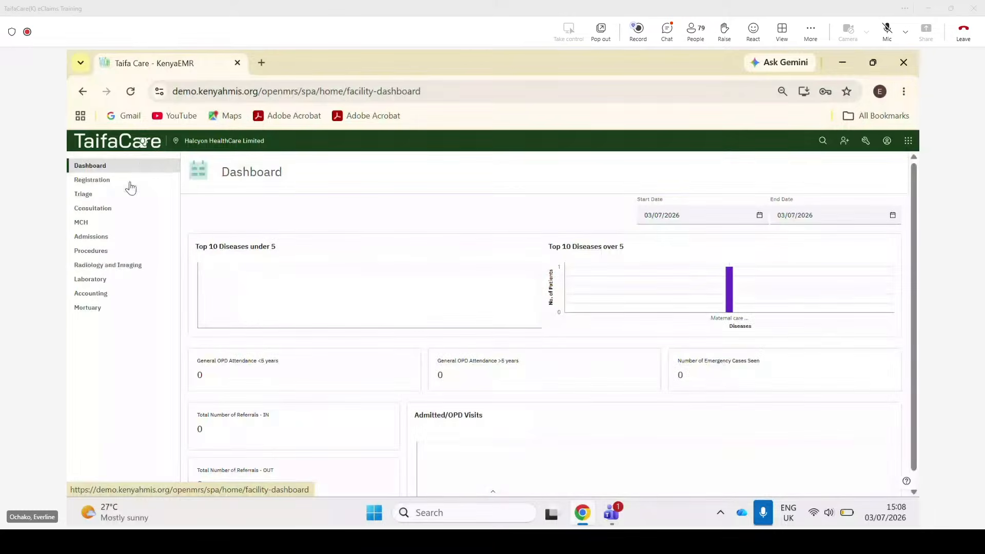
pyautogui.click(110, 239)
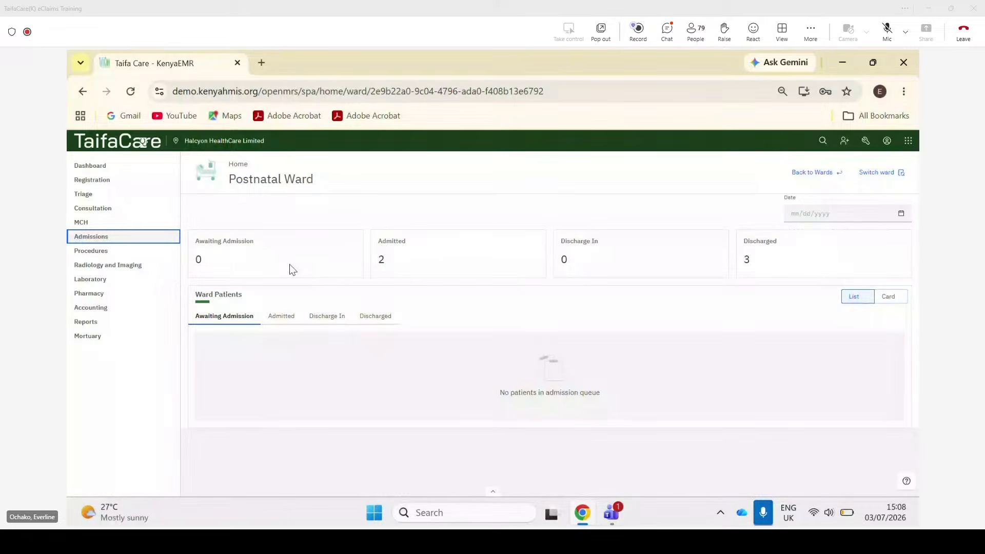
pyautogui.click(283, 318)
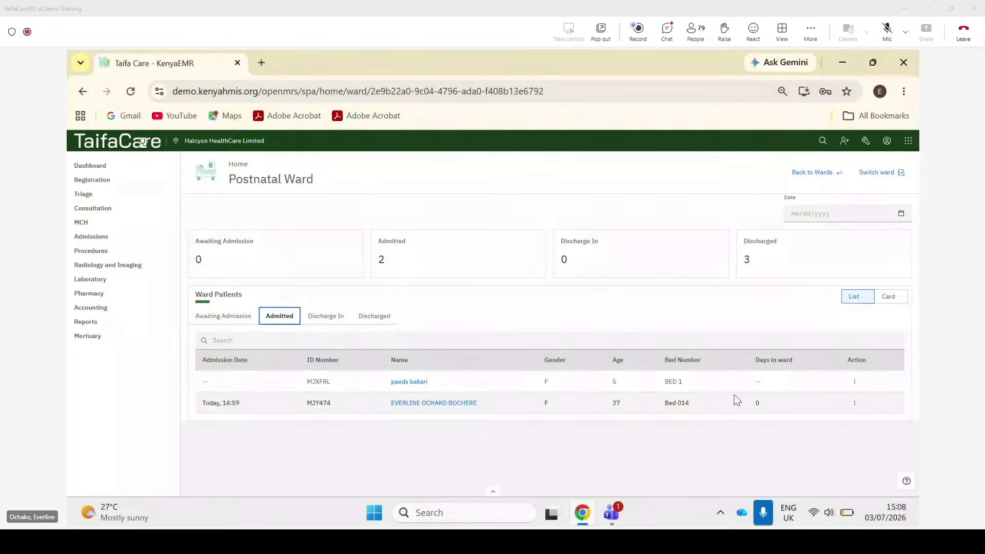
pyautogui.click(855, 403)
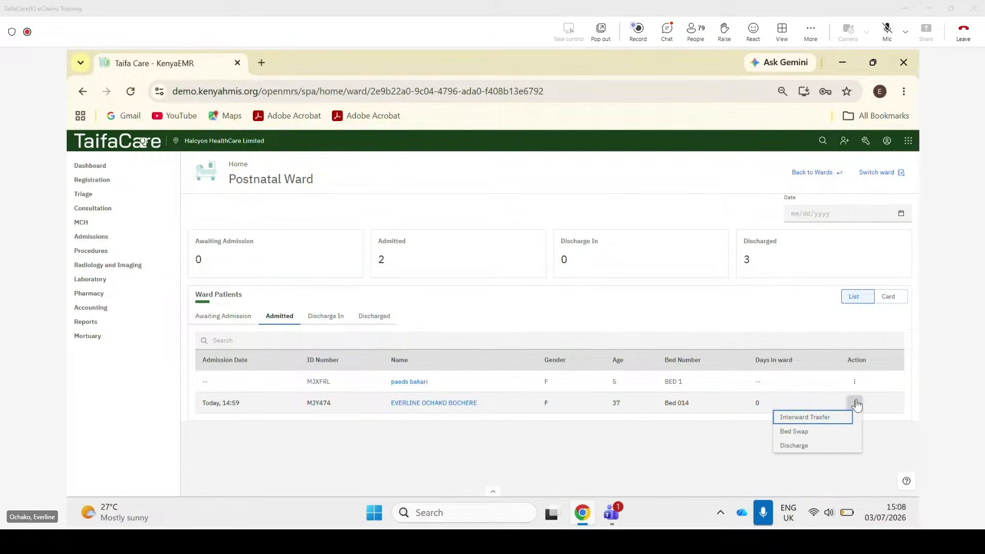
pyautogui.click(799, 446)
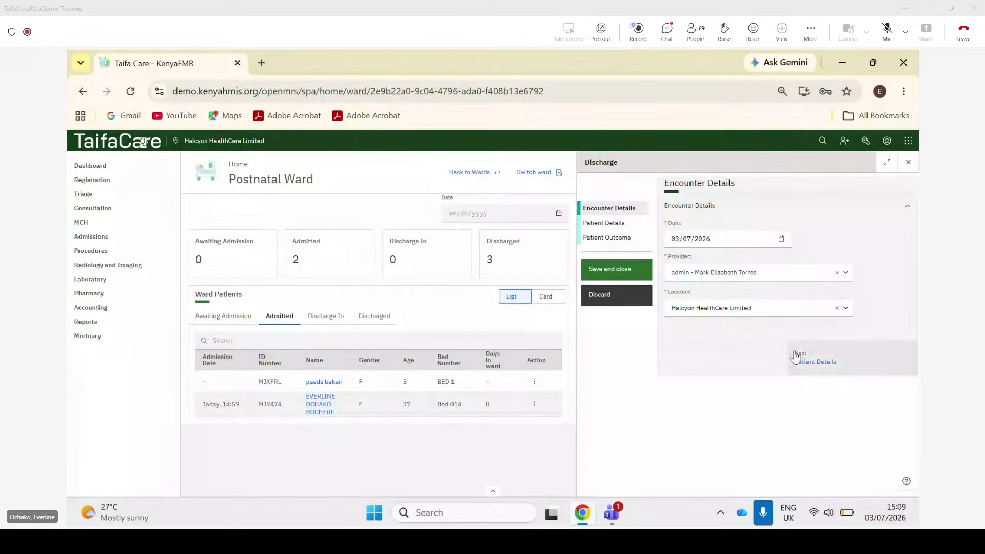
# In Patient Details, record the baby as Alive and the maternal condition as stable.
pyautogui.click(799, 358)
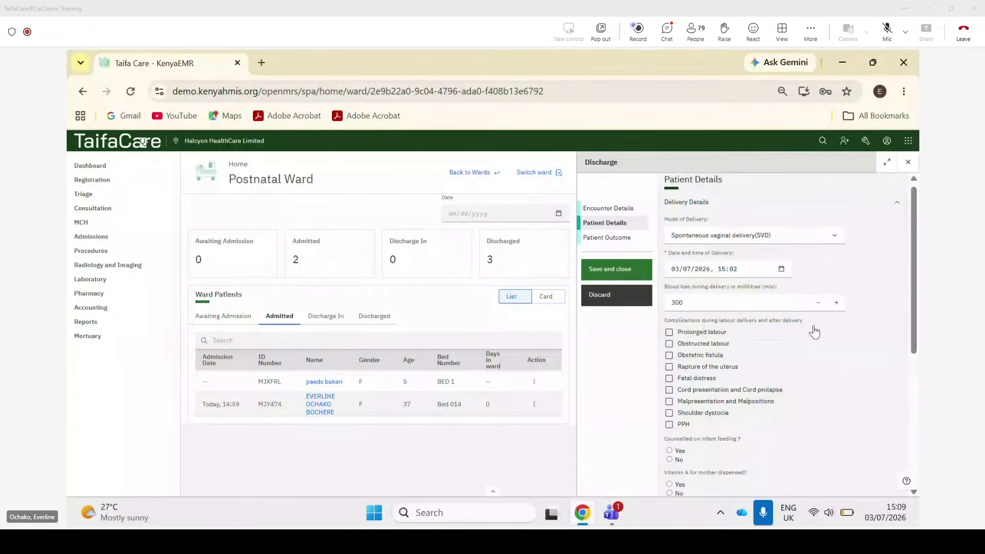
pyautogui.moveTo(912, 320); pyautogui.dragTo(916, 443)
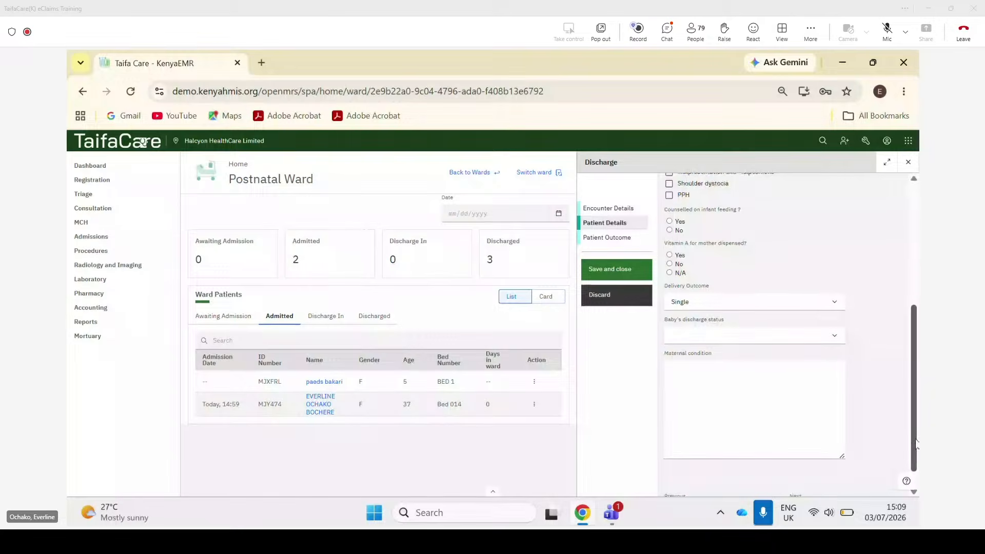
pyautogui.click(777, 337)
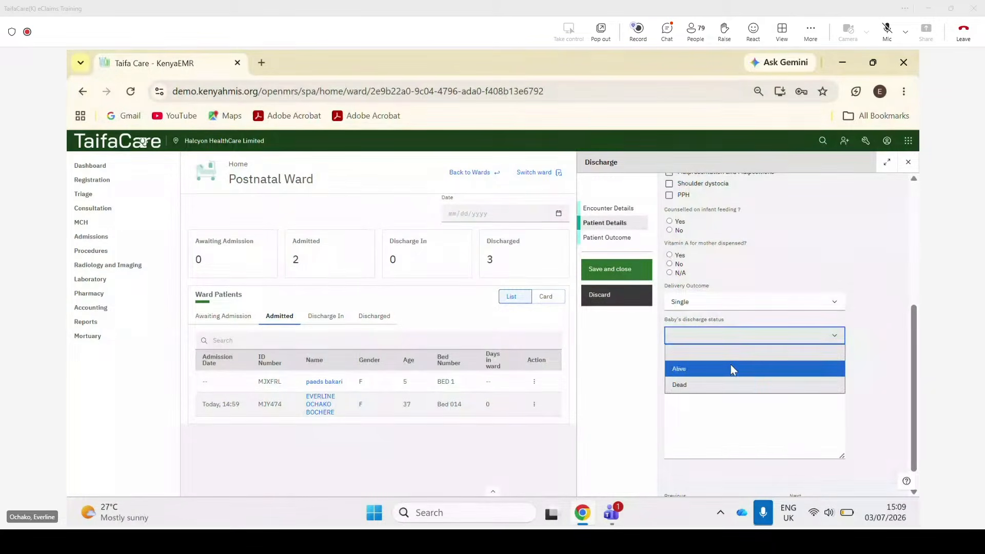
pyautogui.click(728, 369)
pyautogui.click(745, 400)
pyautogui.write('stable')
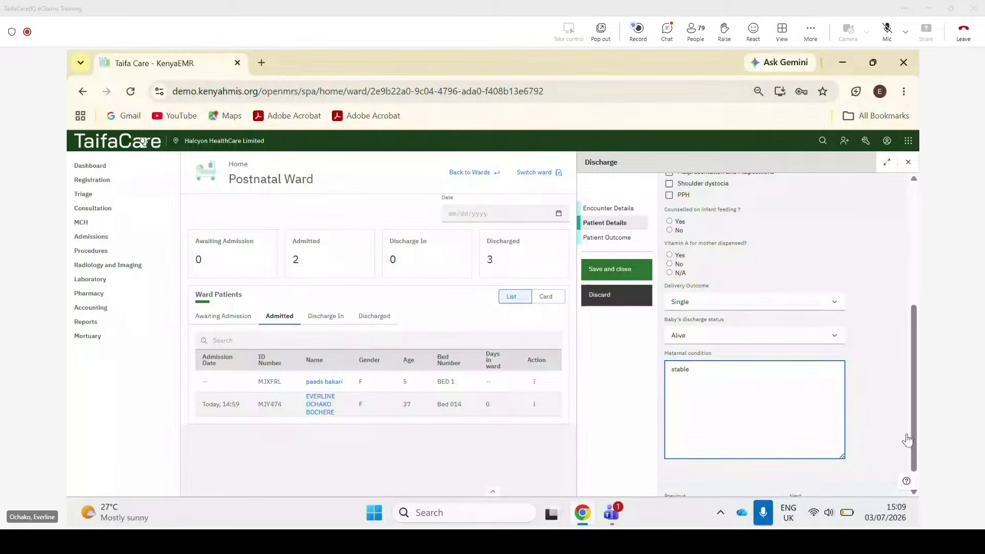
pyautogui.scroll(-1, 906, 440)
pyautogui.click(816, 483)
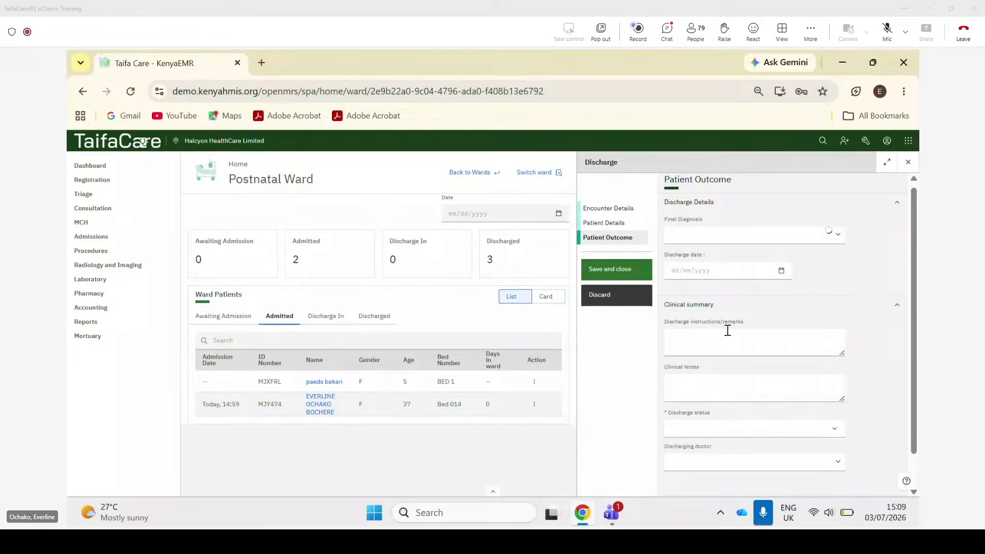
# Set the final diagnosis to spontaneous vertex delivery and discharge date to 3 July 2026.
pyautogui.click(755, 237)
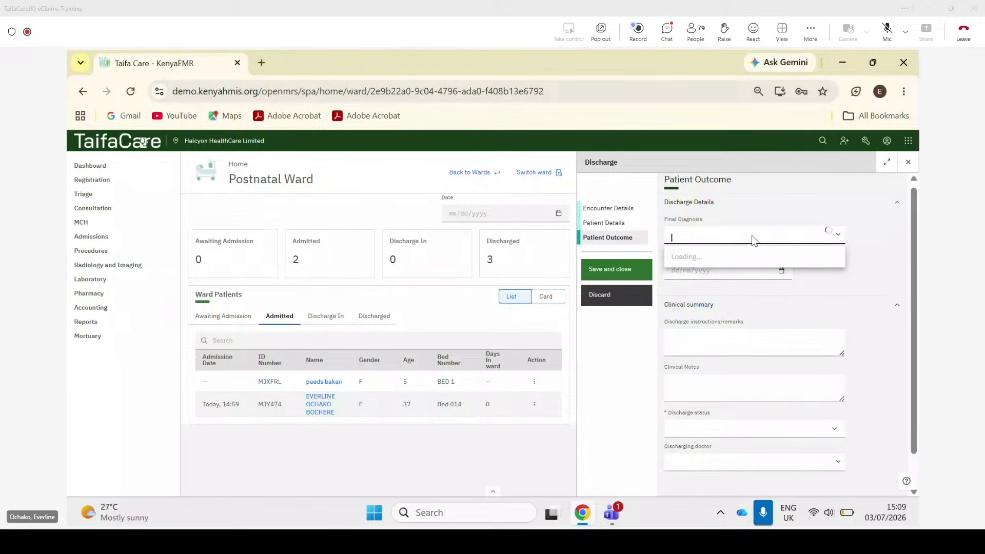
pyautogui.write('spontaneous')
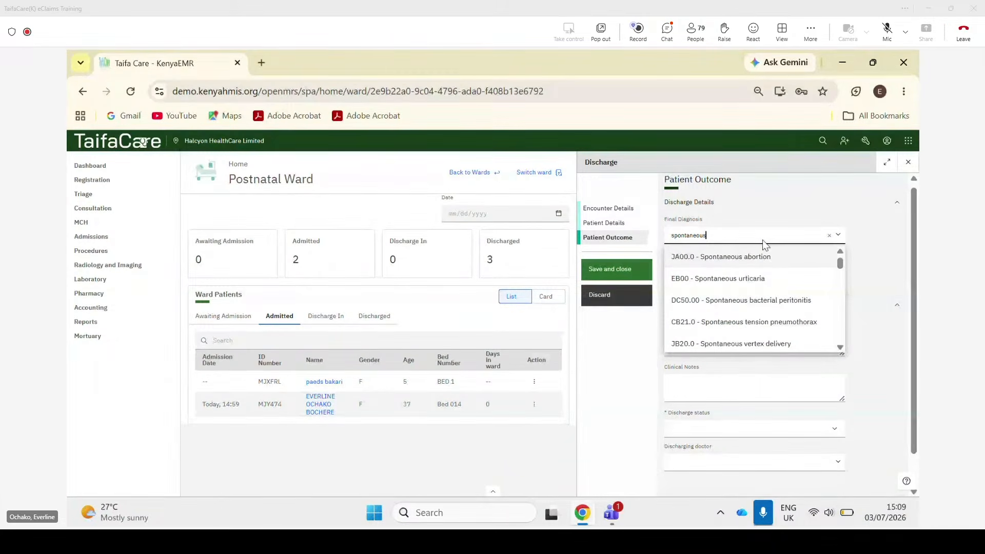
pyautogui.click(737, 344)
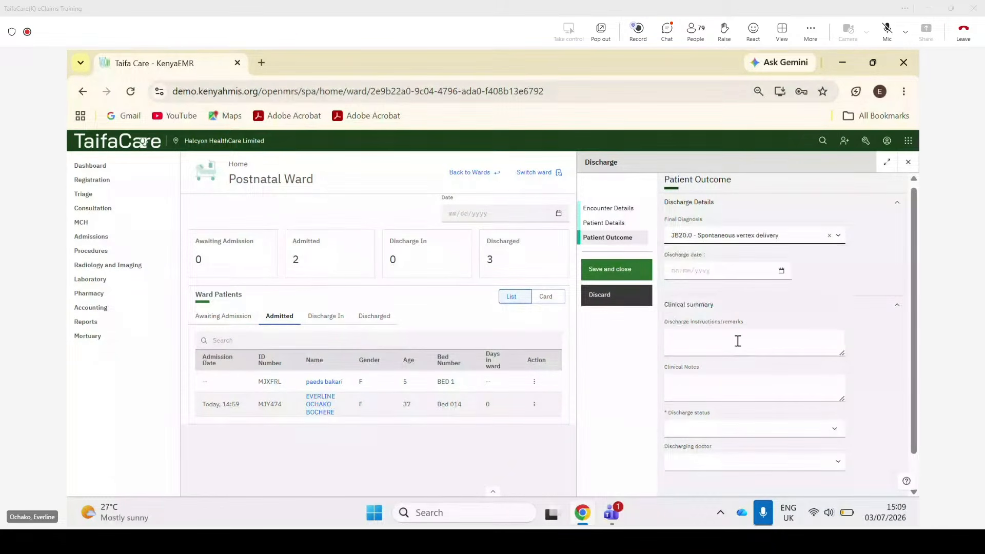
pyautogui.click(747, 271)
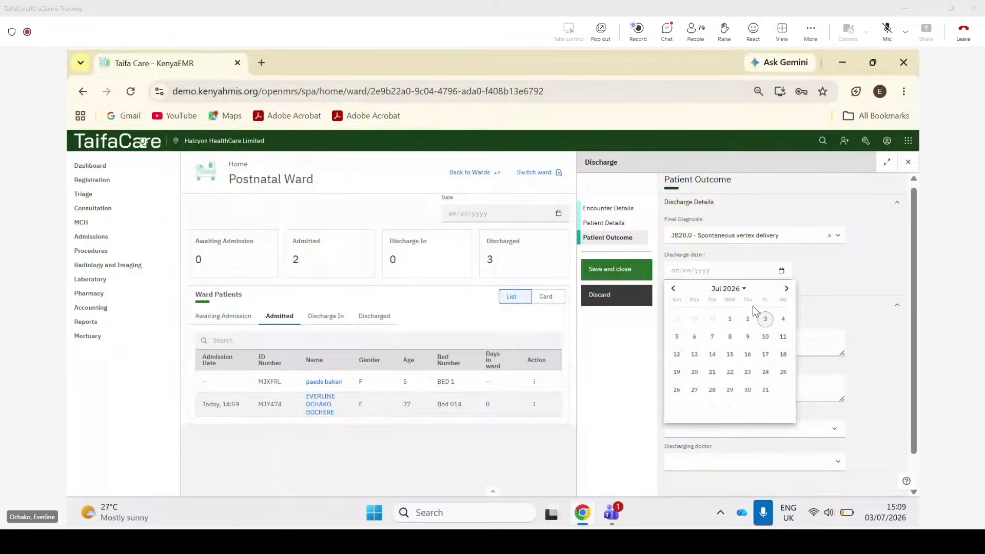
pyautogui.click(765, 319)
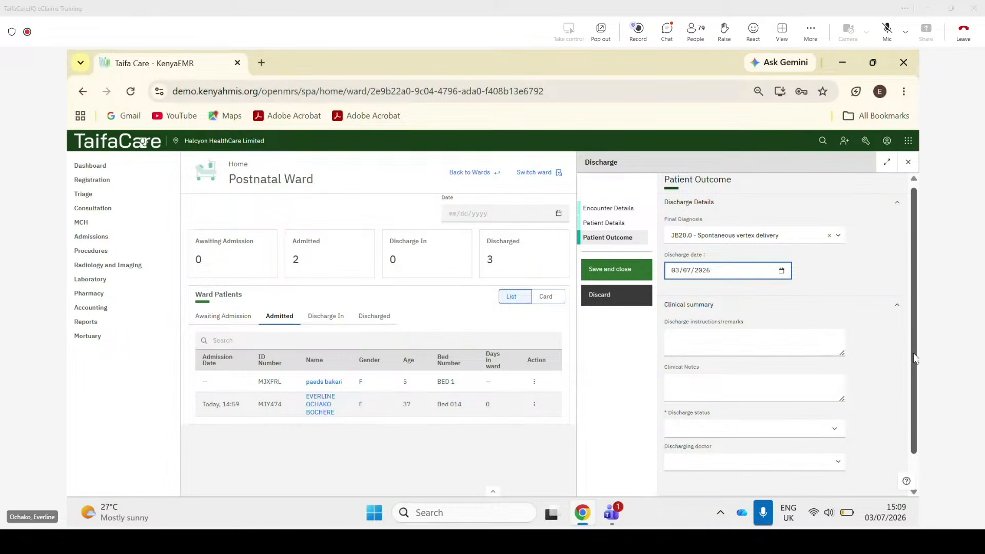
pyautogui.scroll(-1, 915, 359)
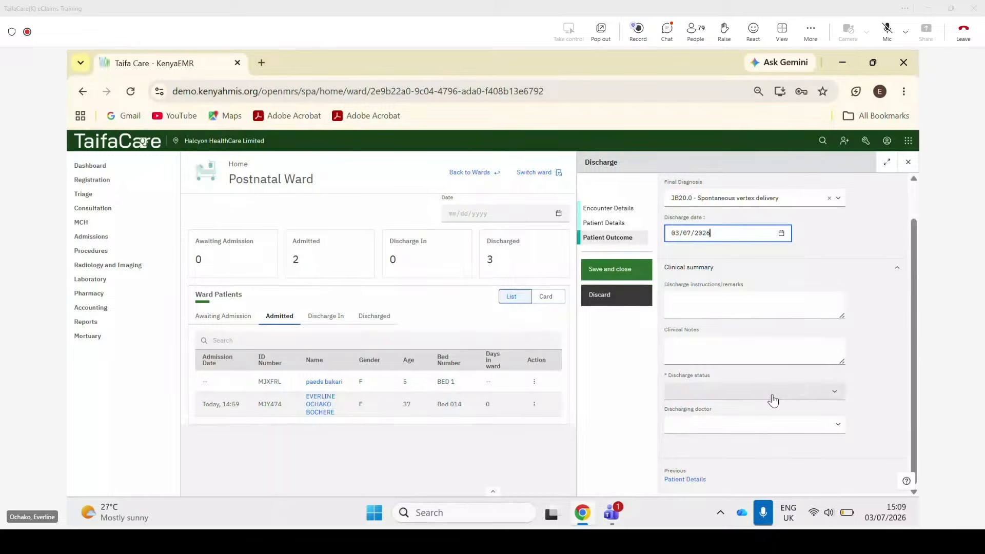
# Mark the patient Discharged Home, choose the discharging doctor, and submit the form.
pyautogui.click(774, 393)
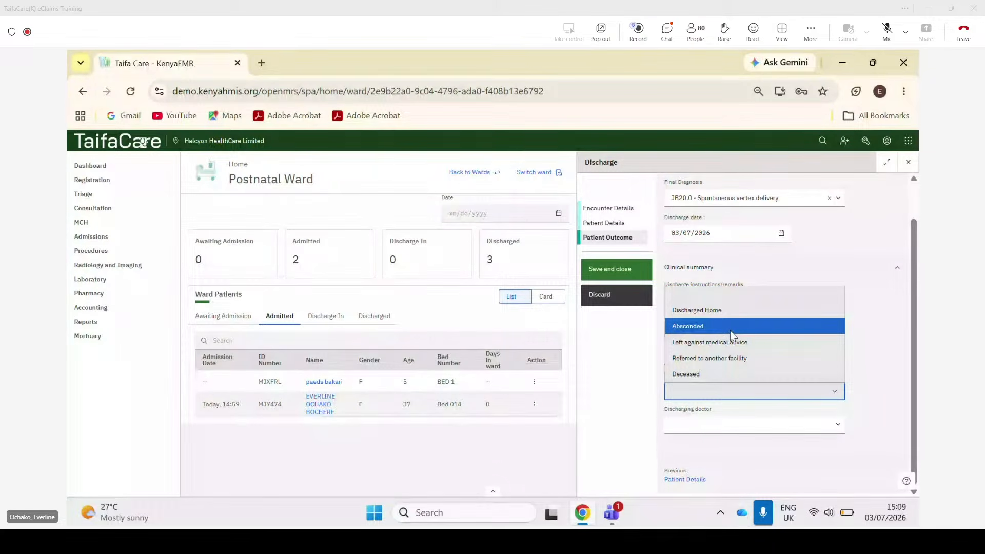
pyautogui.click(727, 311)
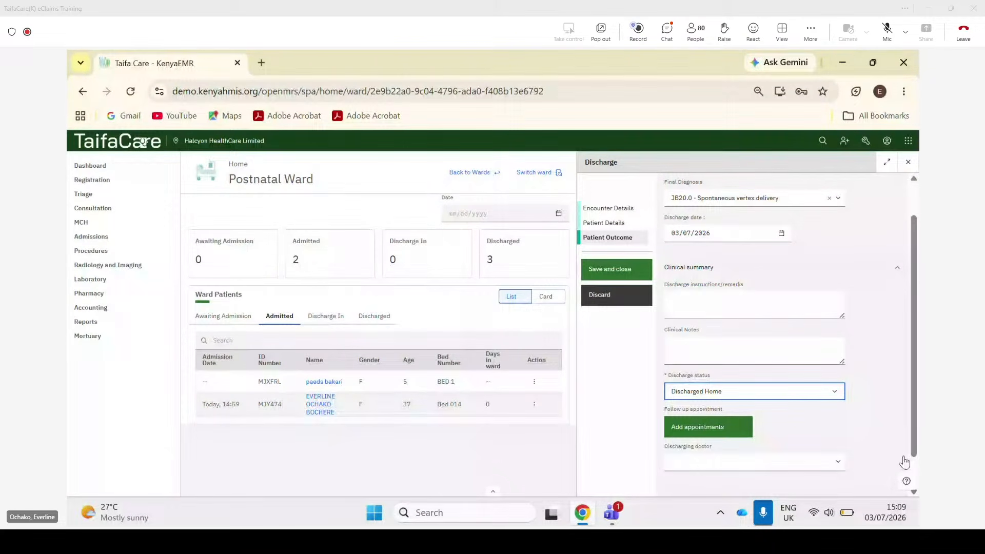
pyautogui.scroll(-1, 915, 461)
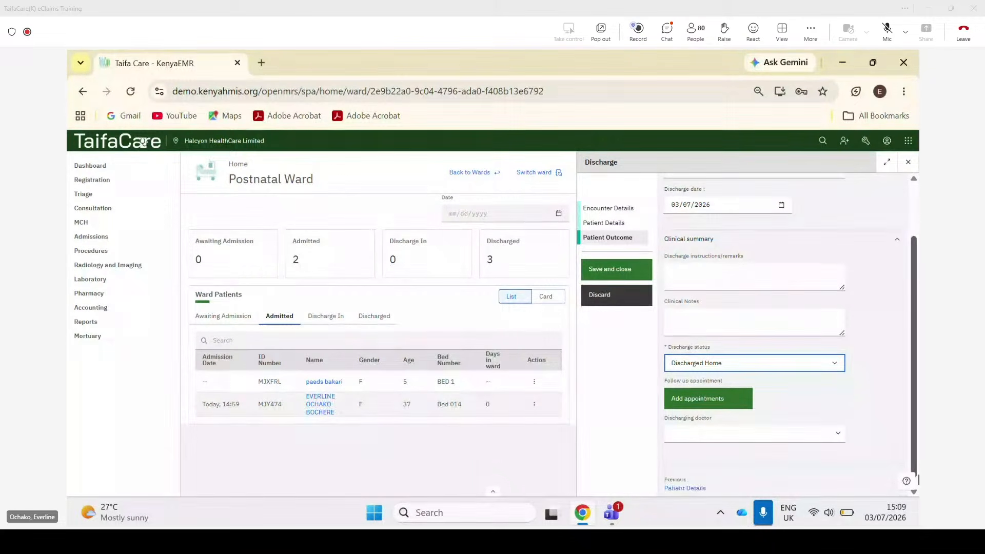
pyautogui.click(832, 430)
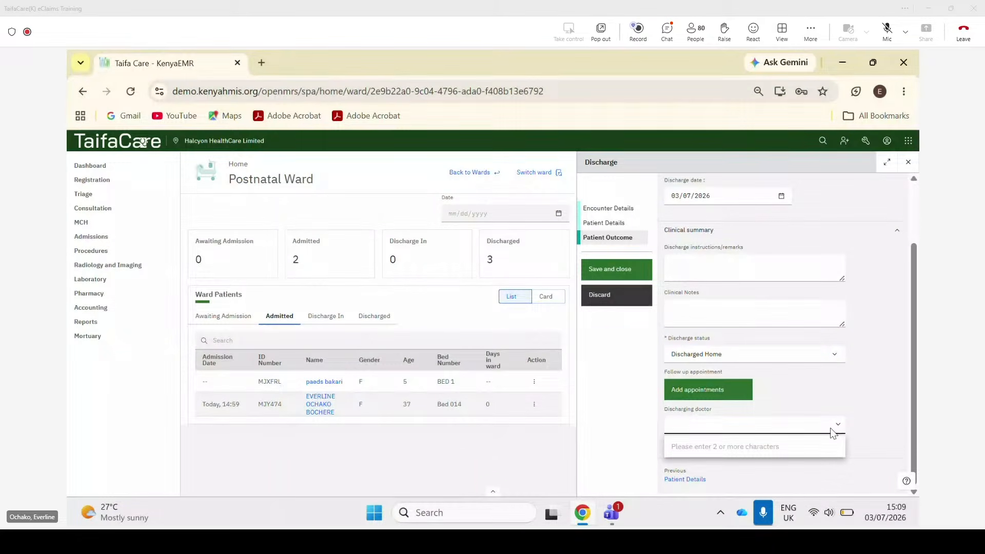
pyautogui.write('j')
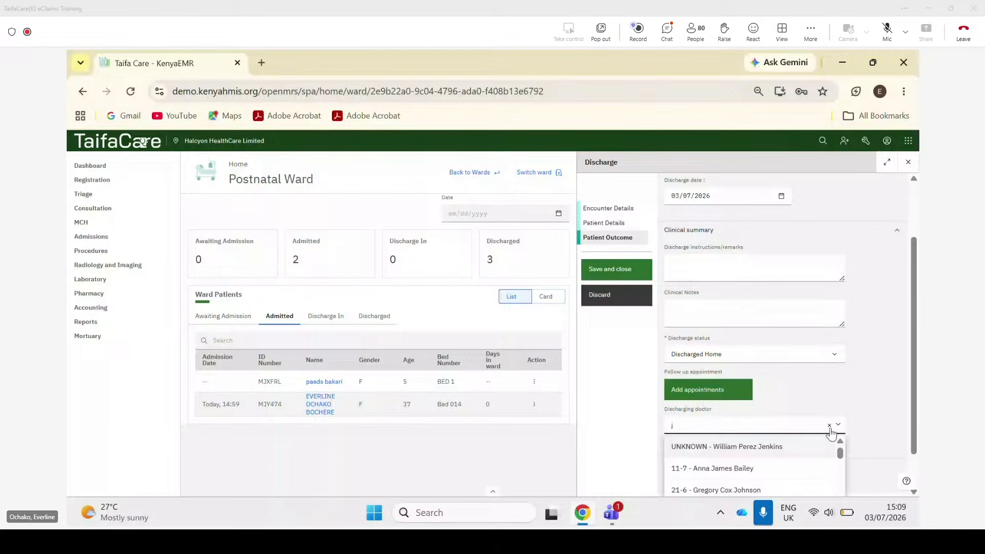
pyautogui.click(727, 446)
pyautogui.click(618, 269)
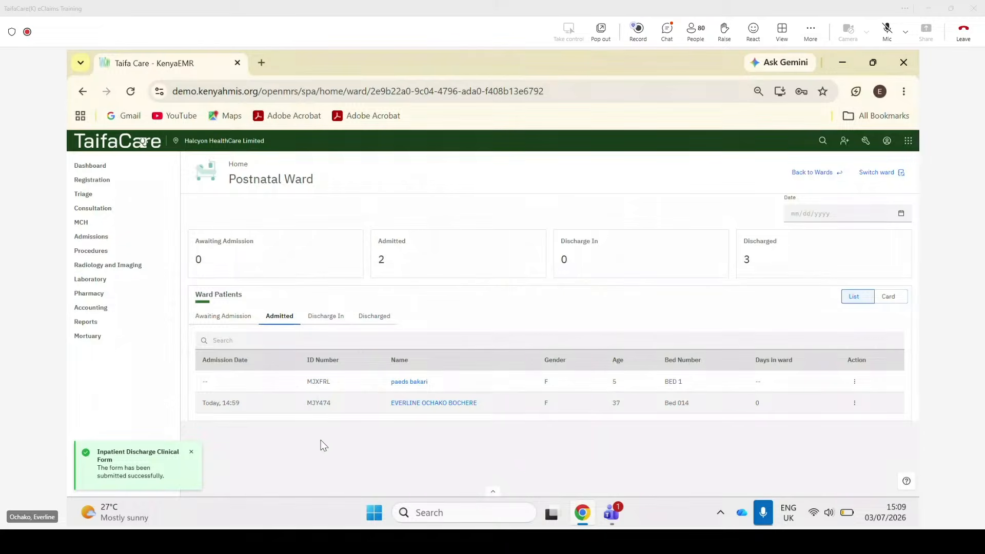
# Refresh the ward, confirm the Bed 014 patient under Discharge In with pending bills, then go to Accounting.
pyautogui.click(191, 453)
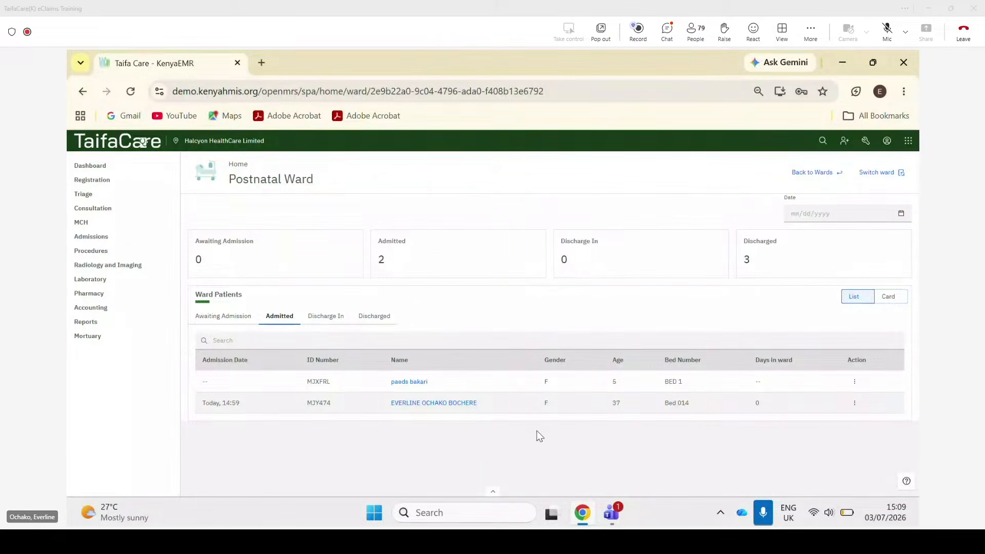
pyautogui.click(329, 323)
pyautogui.click(281, 319)
pyautogui.click(131, 99)
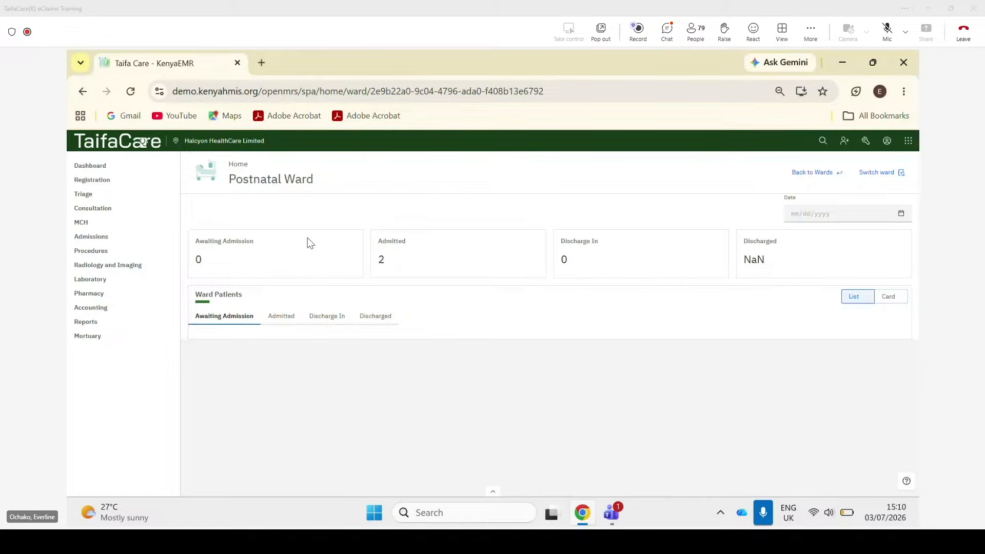
pyautogui.click(291, 321)
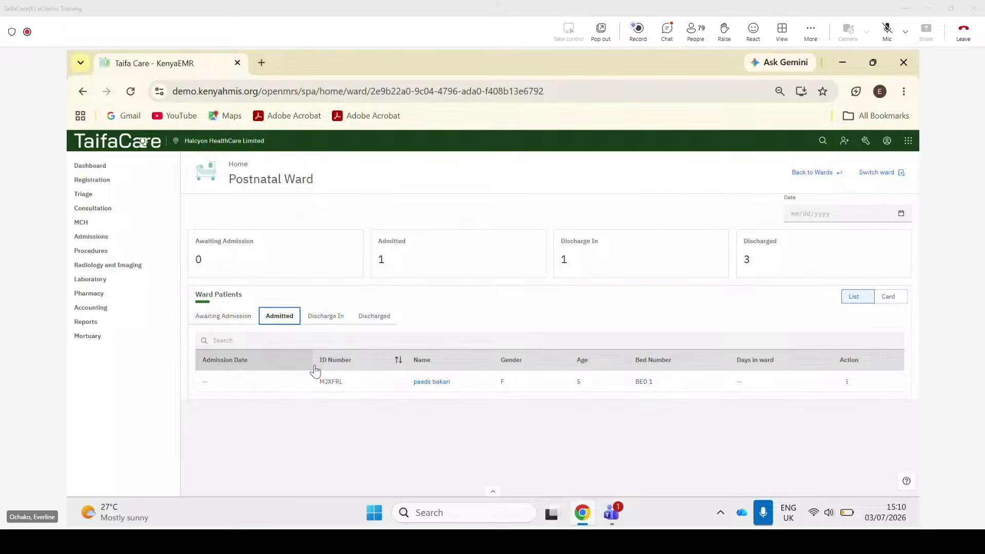
pyautogui.click(319, 320)
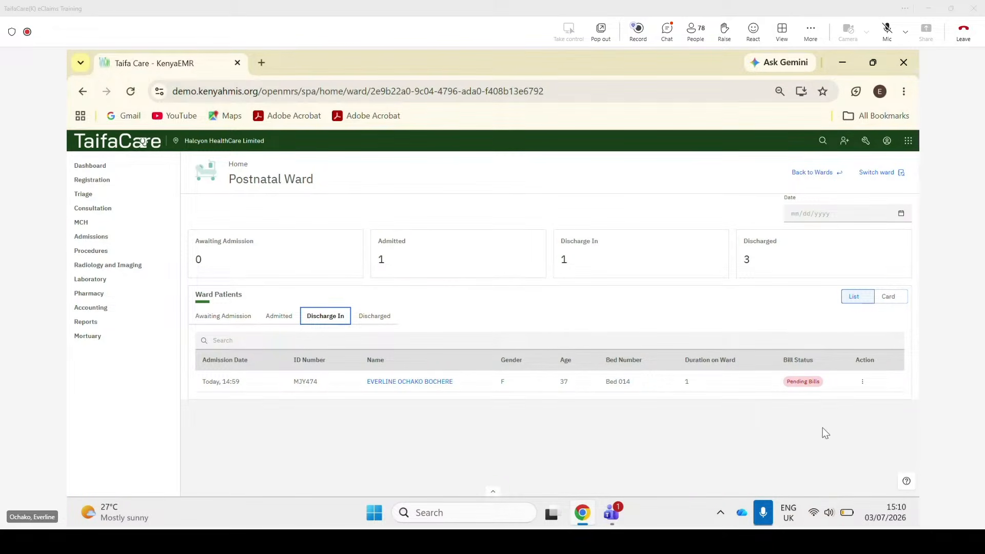
pyautogui.click(863, 383)
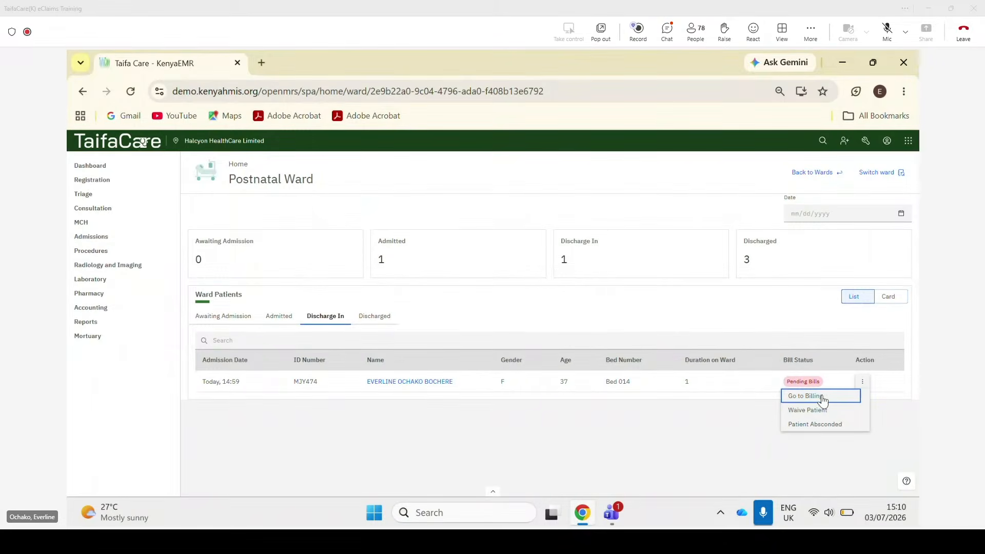
pyautogui.click(763, 417)
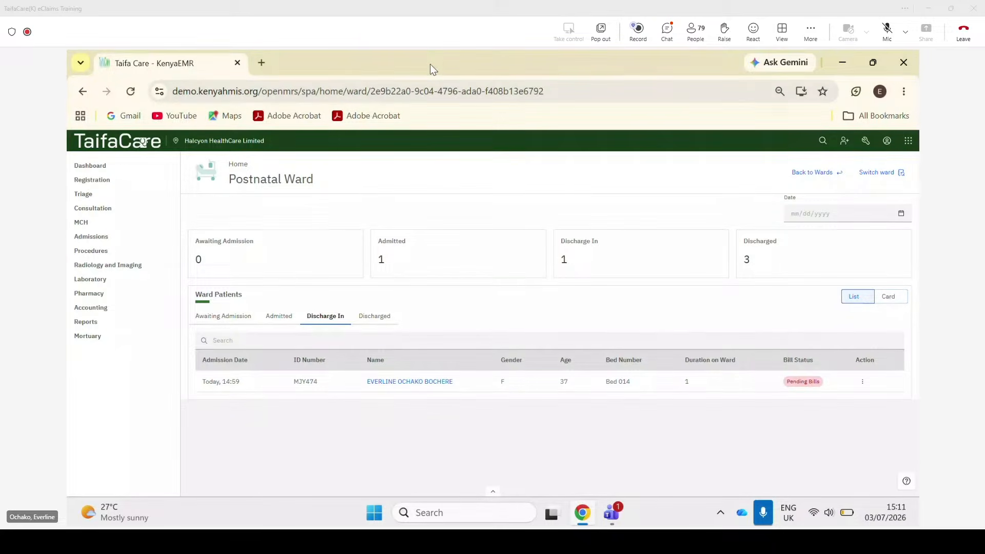
pyautogui.click(113, 313)
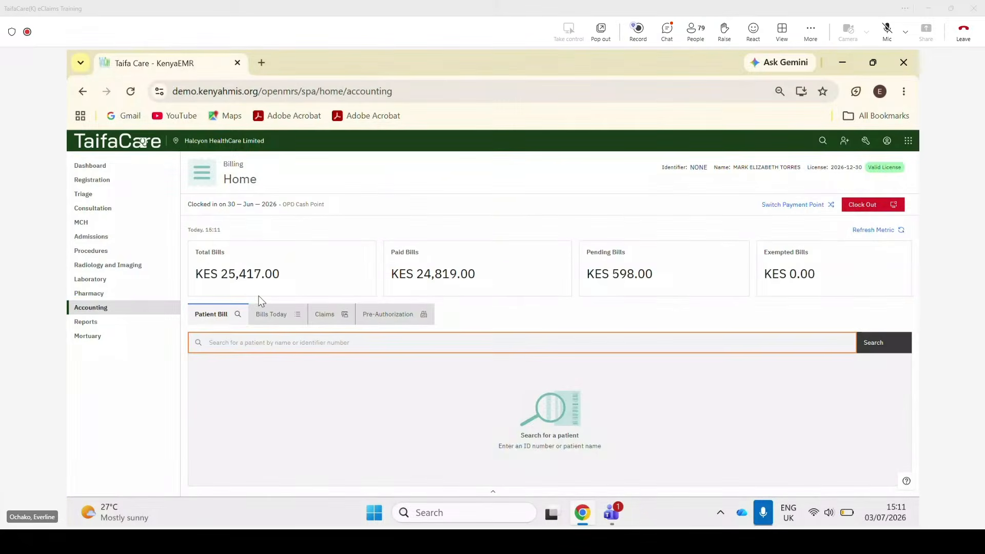
# Search patient bills for 'ever', open the patient's bill summary, and start a new bill item.
pyautogui.click(276, 318)
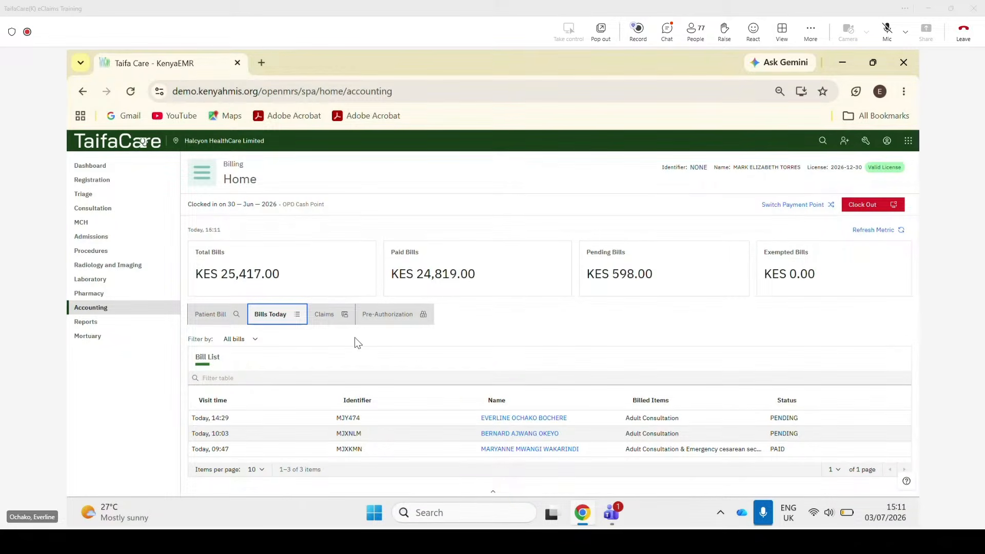
pyautogui.click(224, 314)
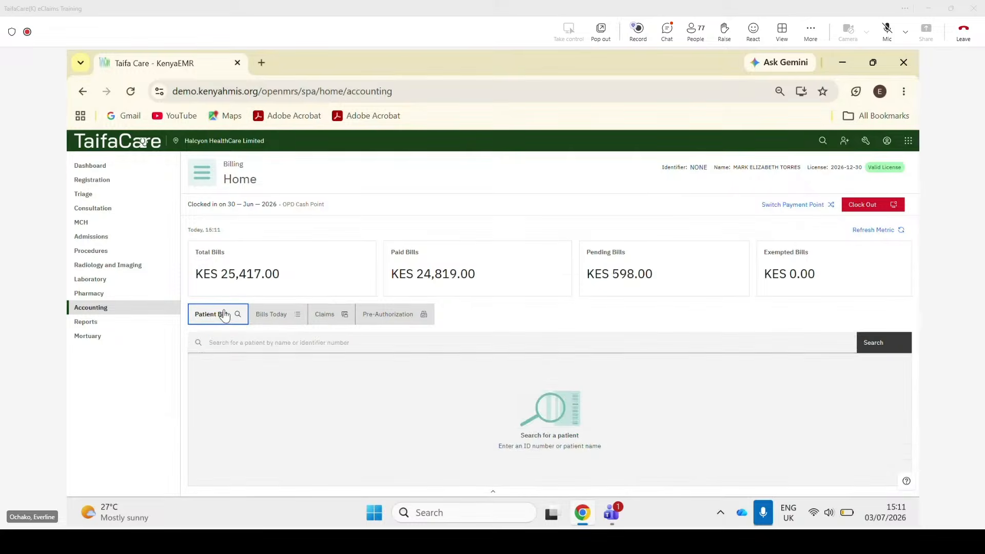
pyautogui.click(256, 343)
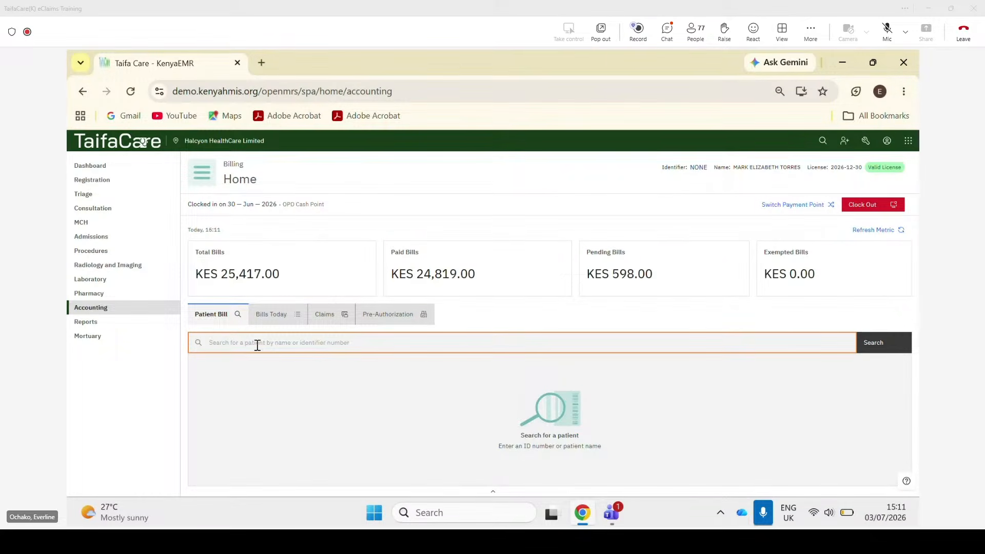
pyautogui.click(276, 323)
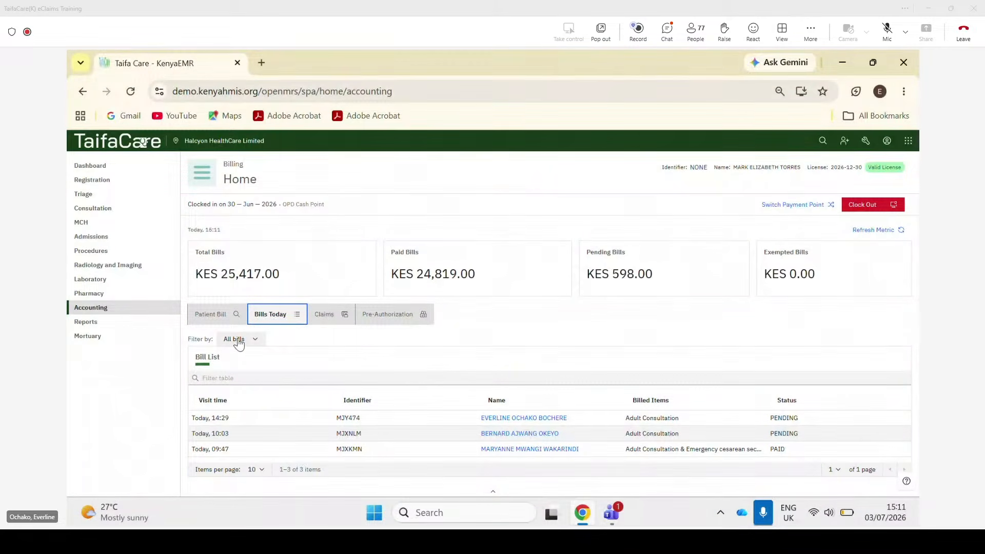
pyautogui.click(211, 314)
pyautogui.click(275, 343)
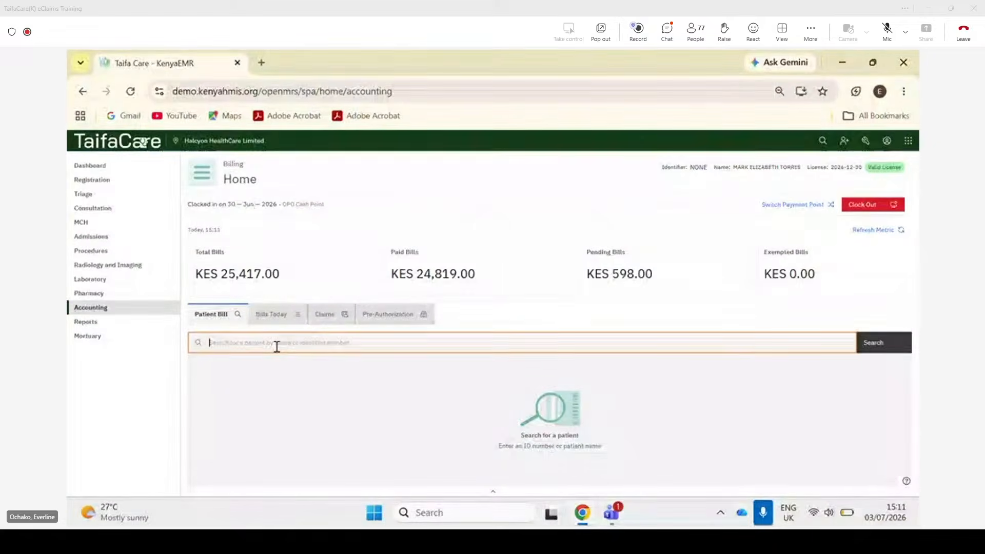
pyautogui.write('eve')
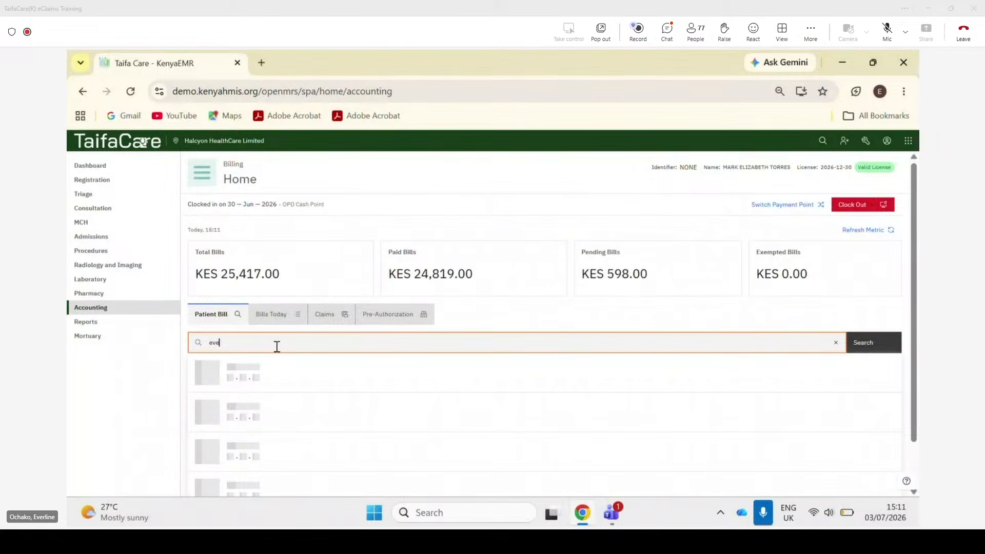
pyautogui.write('r')
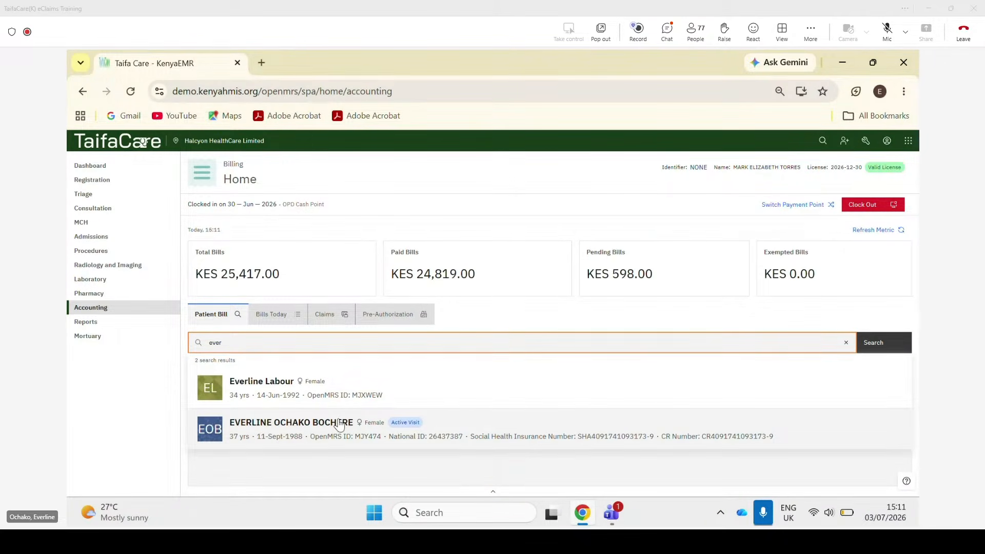
pyautogui.click(338, 423)
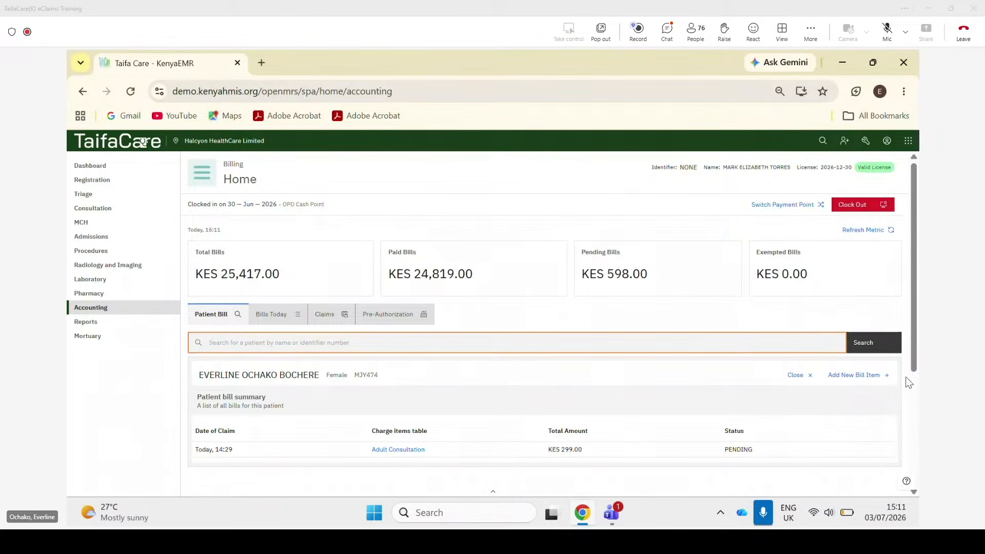
pyautogui.scroll(-2, 914, 369)
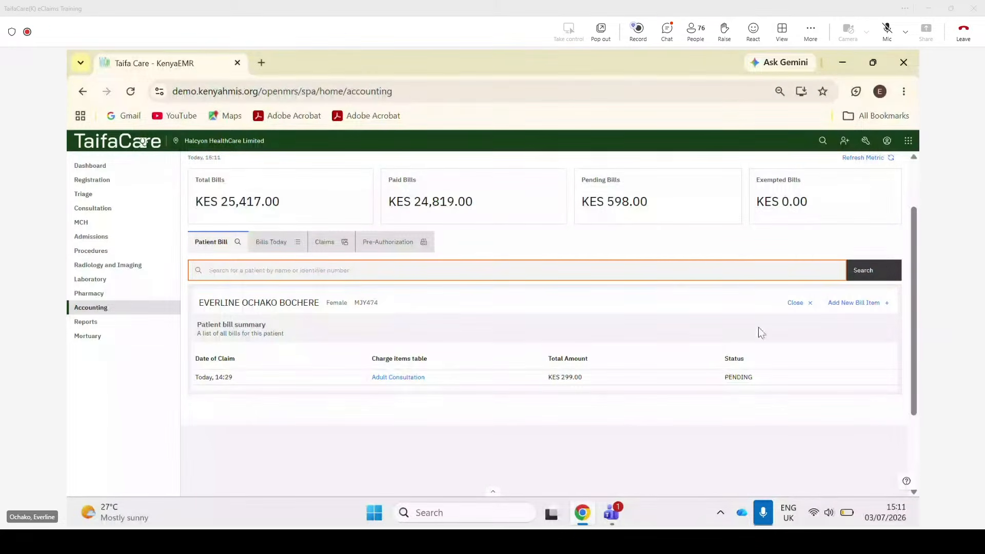
pyautogui.click(873, 302)
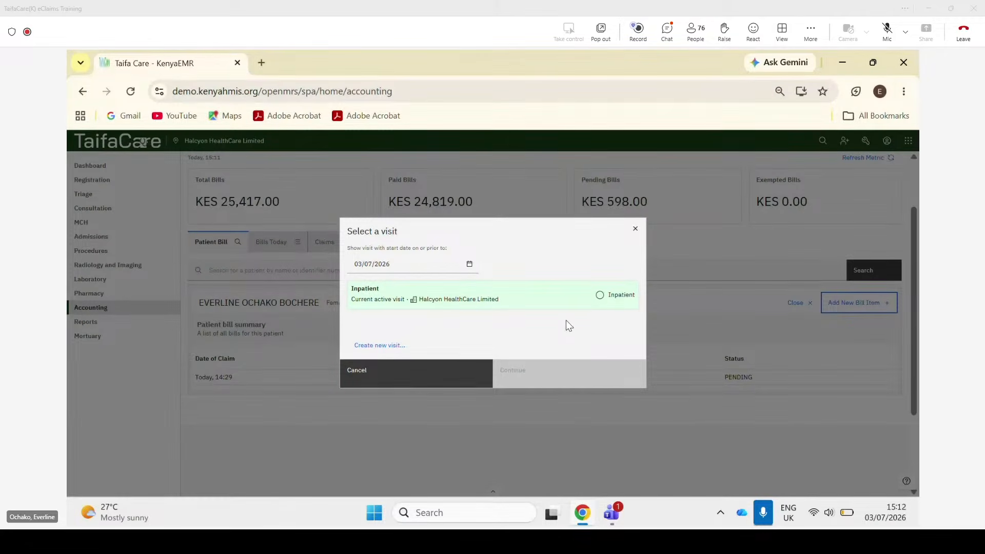
# Choose the Inpatient visit and add Nursing to the billing form.
pyautogui.click(606, 304)
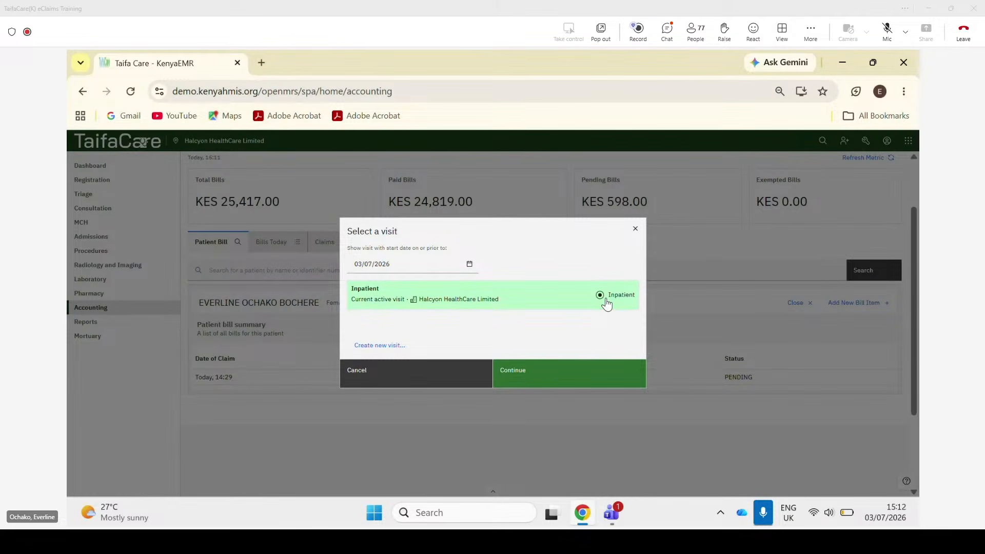
pyautogui.click(527, 380)
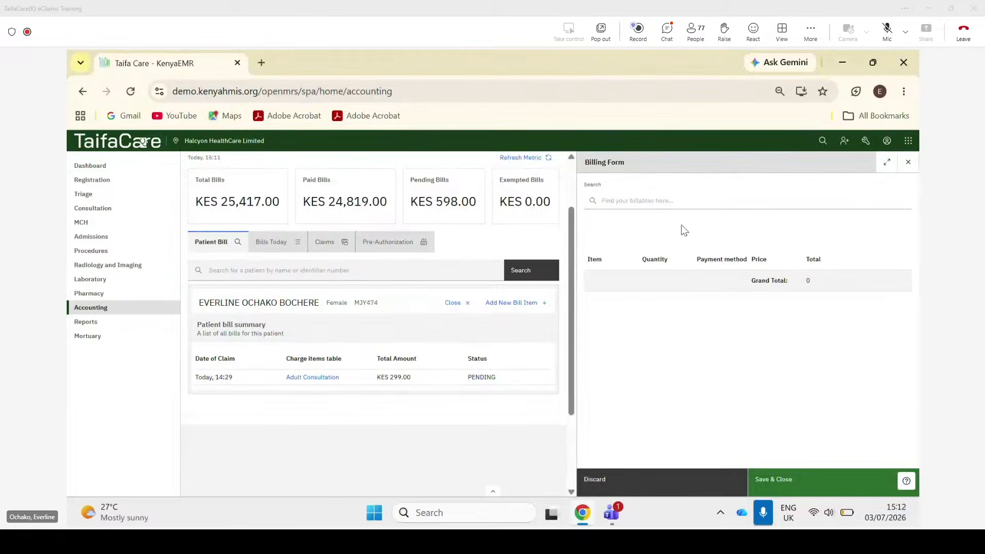
pyautogui.click(665, 200)
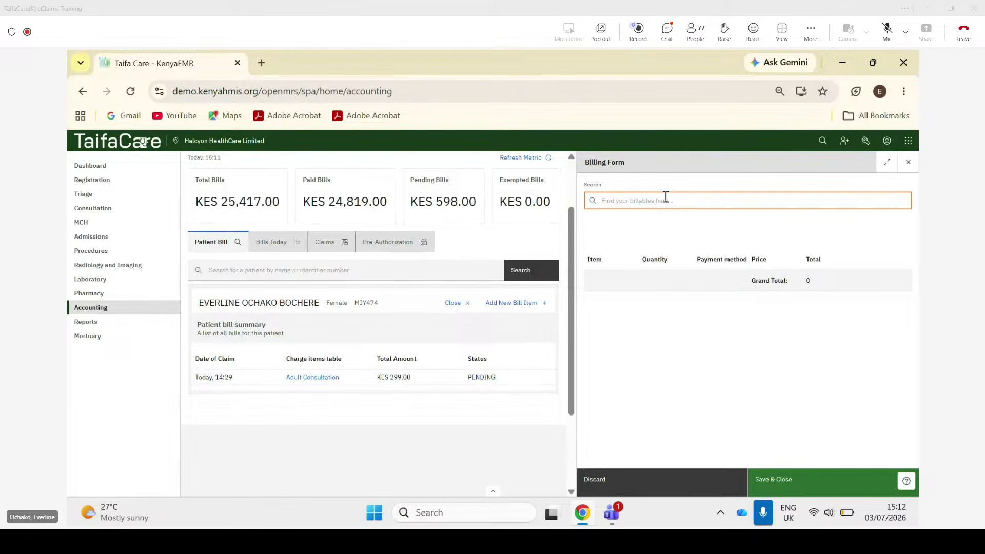
pyautogui.write('Nursi')
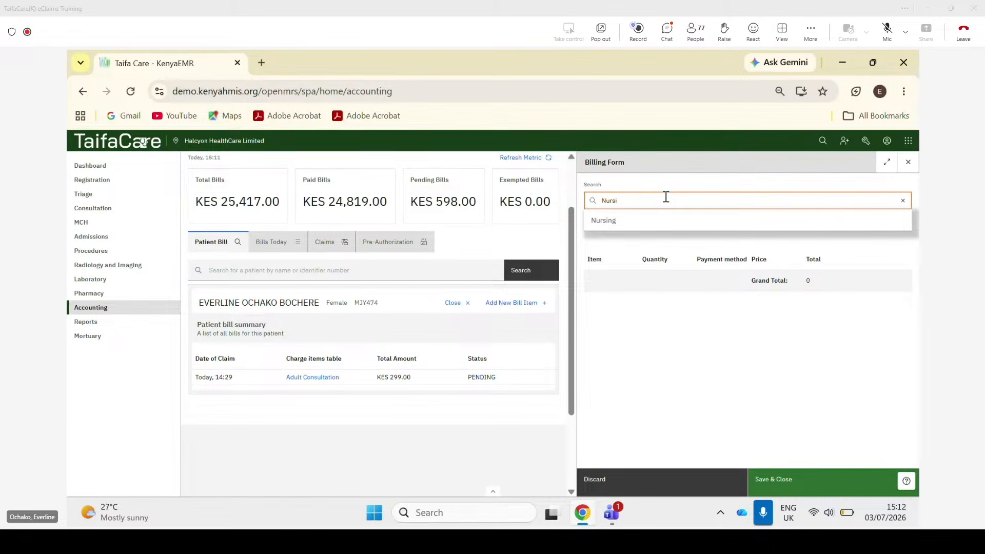
pyautogui.write('ng')
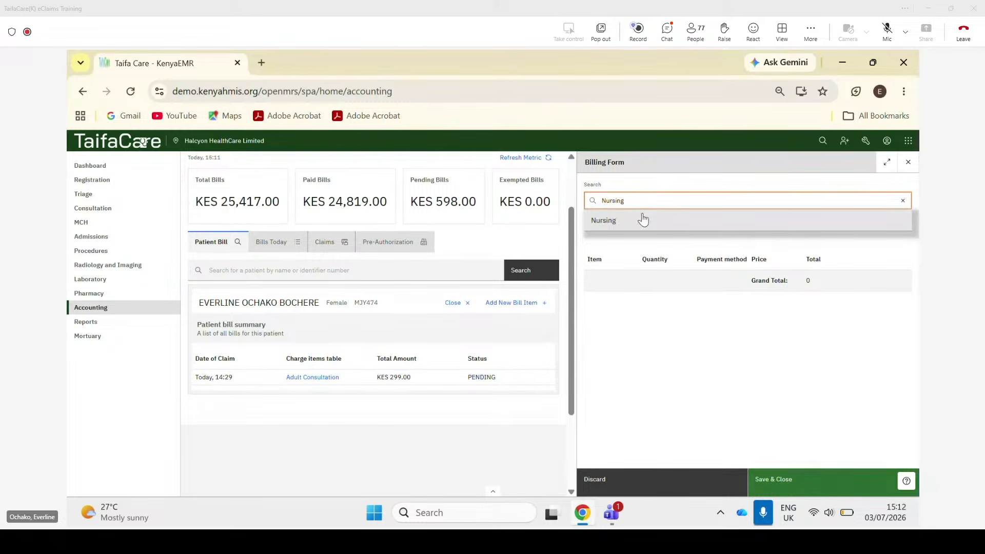
pyautogui.click(618, 221)
# Search again for nursing, review Nursing's payment method choices without picking one, and clear the search.
pyautogui.click(659, 200)
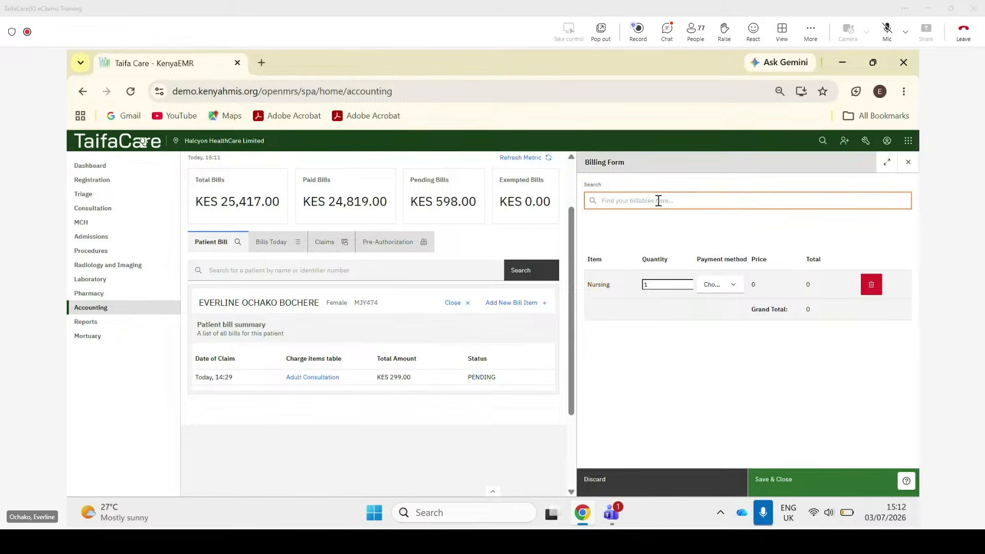
pyautogui.write('r')
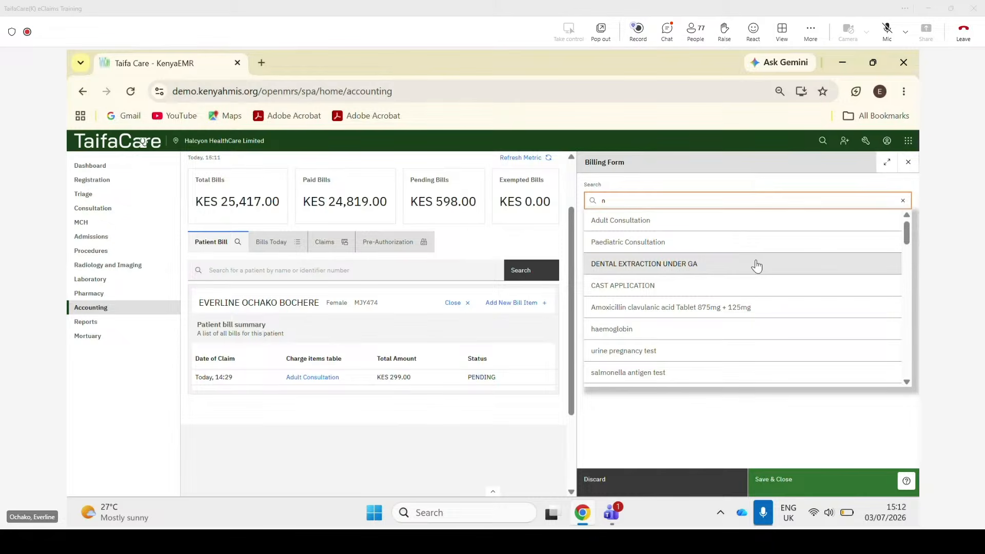
pyautogui.moveTo(907, 232); pyautogui.dragTo(907, 249)
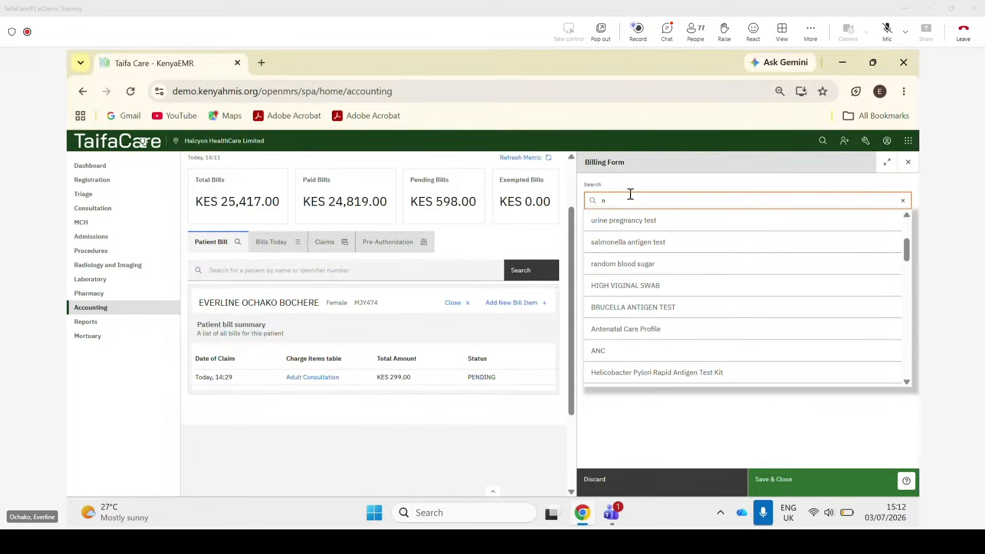
pyautogui.write('ursing')
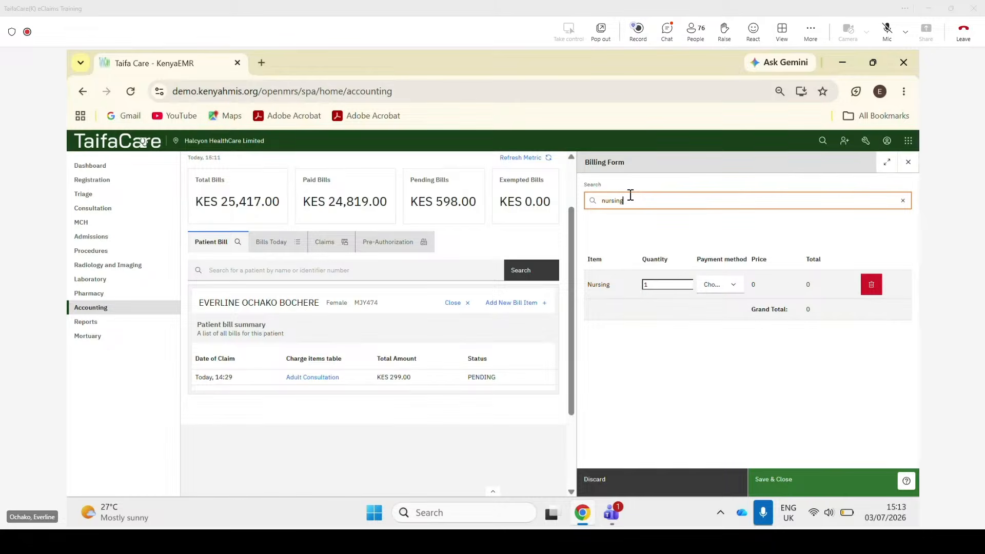
pyautogui.click(648, 235)
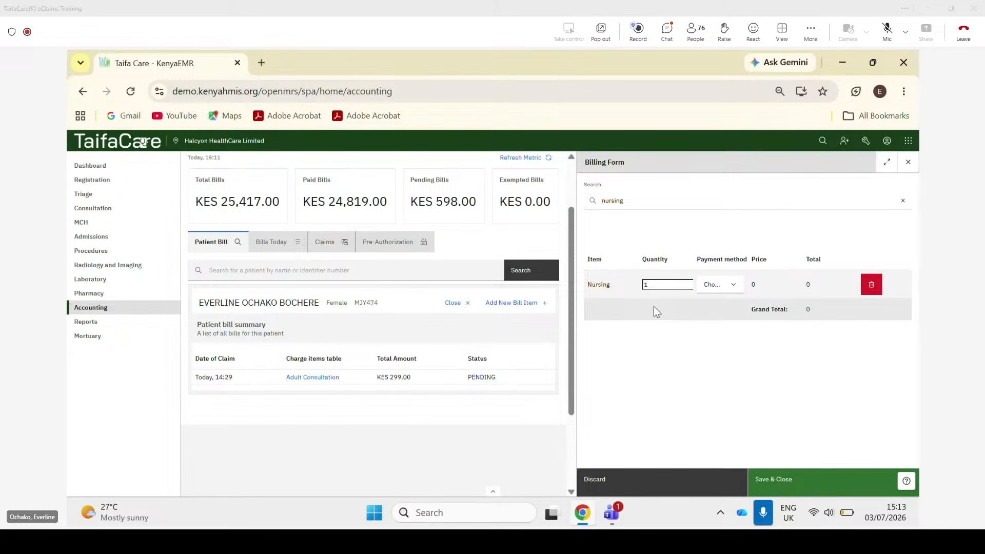
pyautogui.click(733, 287)
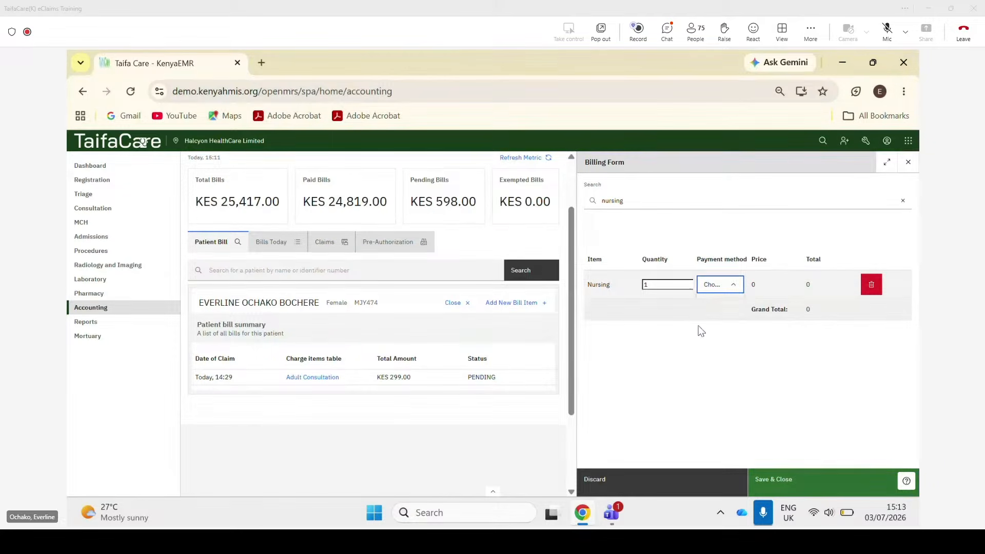
pyautogui.click(753, 231)
pyautogui.click(632, 201)
pyautogui.press('BackSpace')
pyautogui.press('BackSpace')
pyautogui.press('BackSpace')
pyautogui.press('BackSpace')
pyautogui.press('BackSpace')
pyautogui.press('BackSpace')
pyautogui.press('BackSpace')
# Add Bed Daily Charges - Inpatient and Paracetamol Tablet 500mg to the billing form.
pyautogui.write('da')
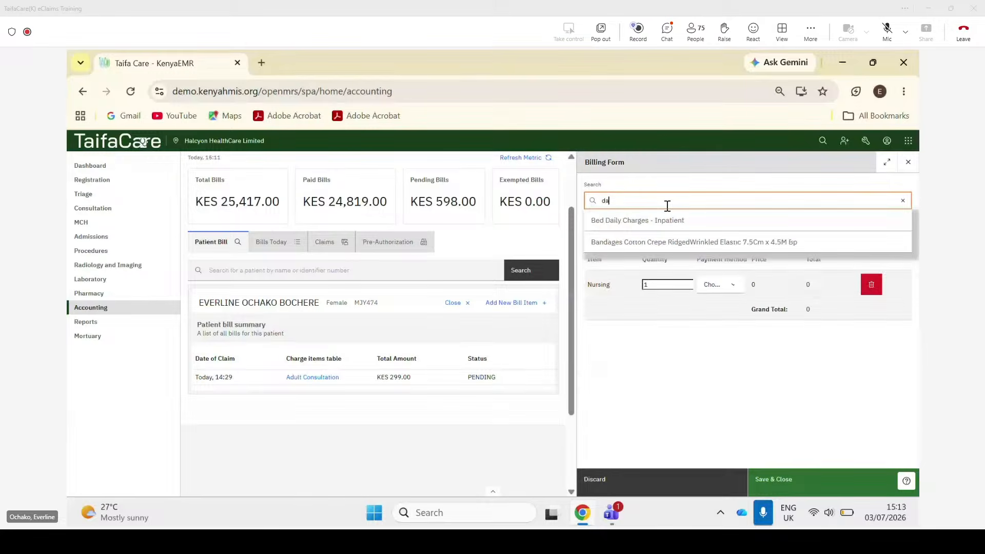
pyautogui.write('ily')
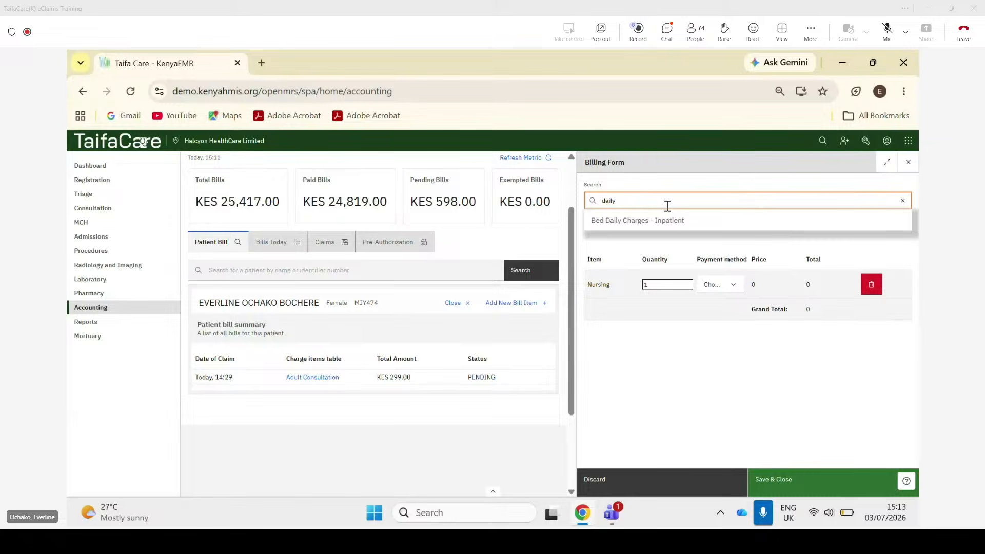
pyautogui.click(650, 221)
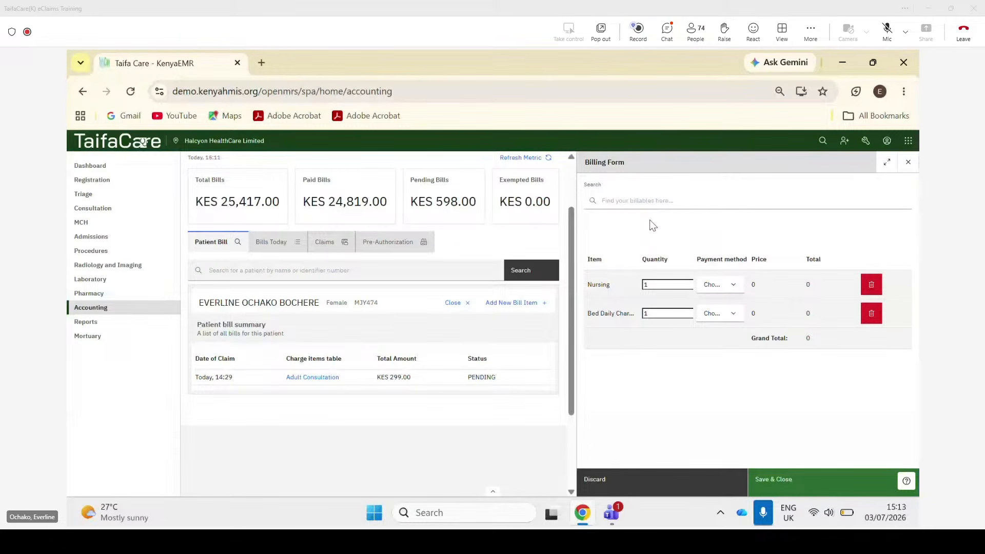
pyautogui.click(651, 204)
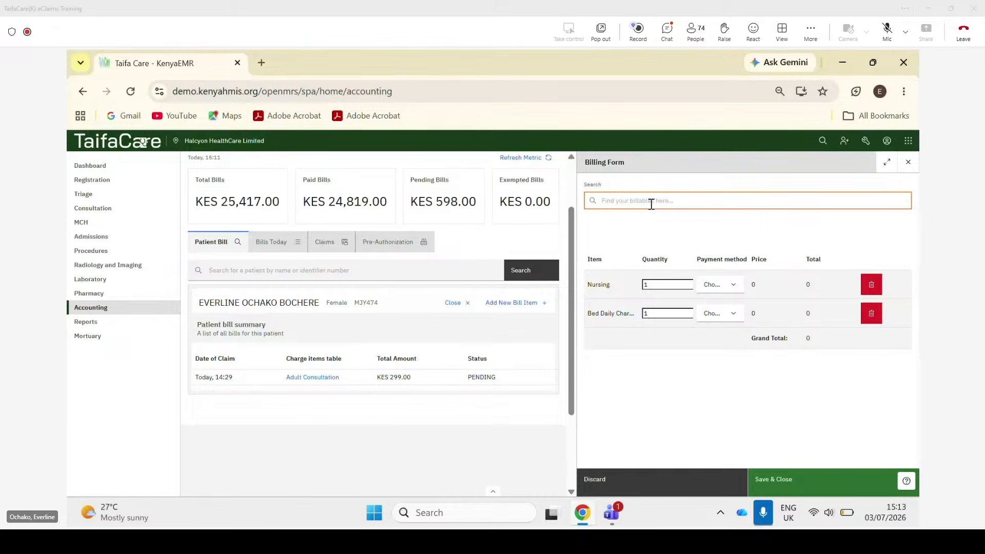
pyautogui.write('g')
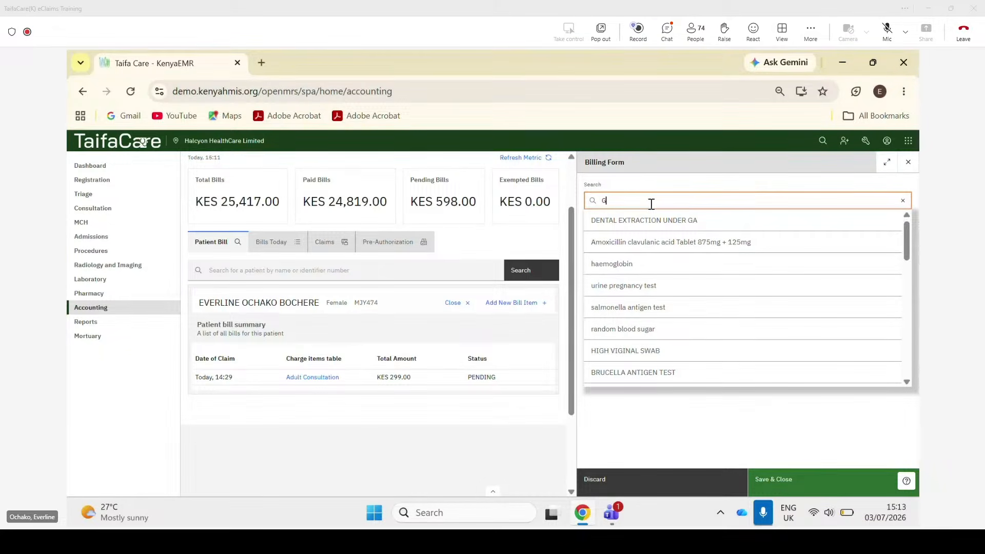
pyautogui.press('BackSpace')
pyautogui.write('P')
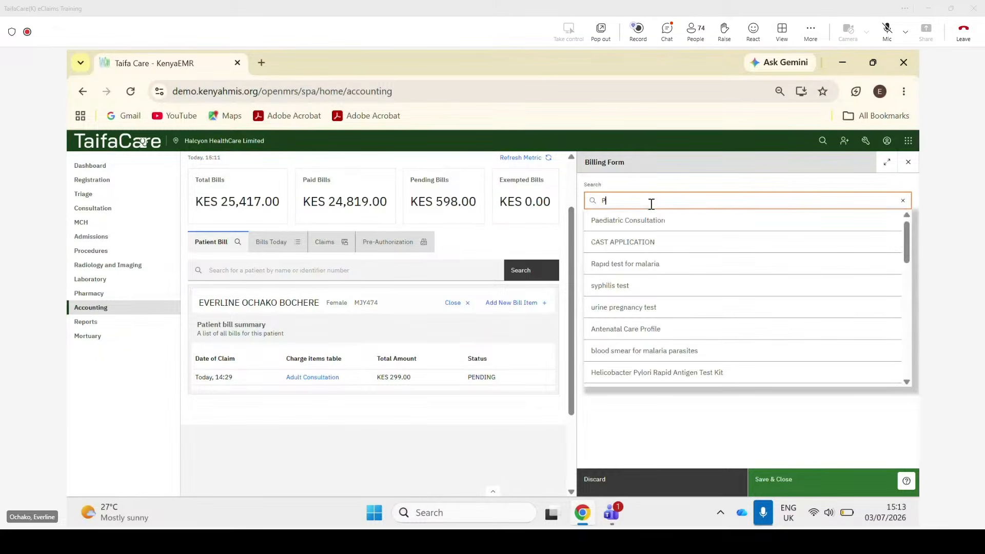
pyautogui.write('ara')
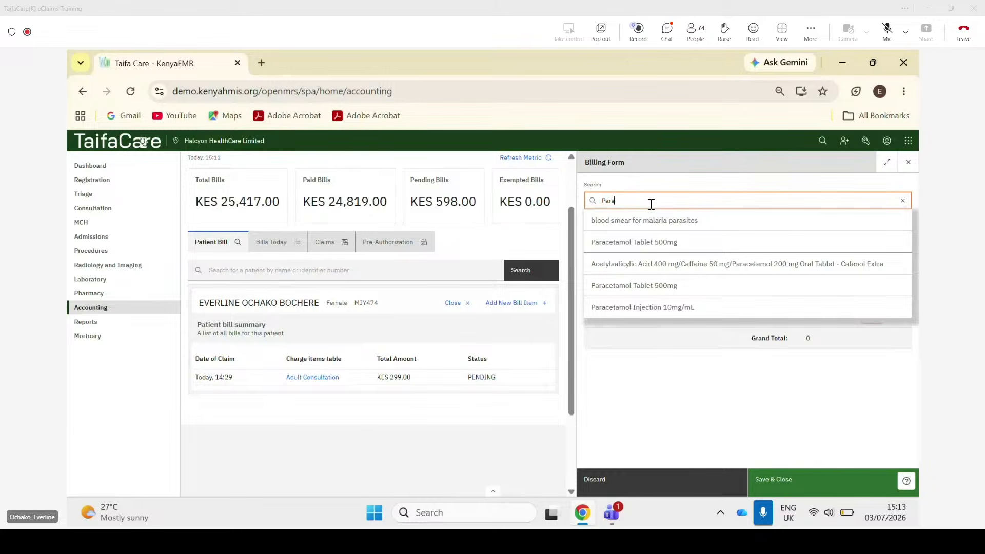
pyautogui.click(651, 286)
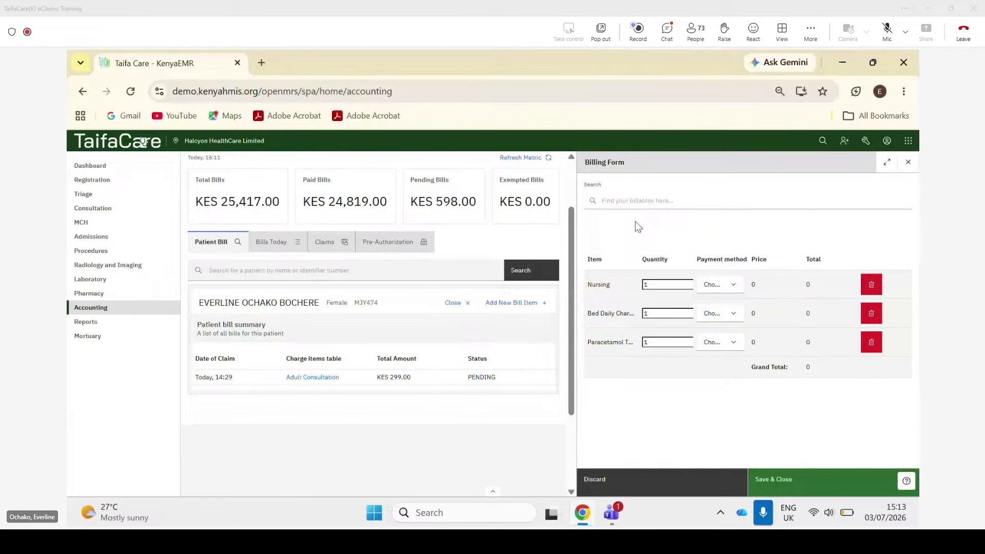
# Add Normal Delivery as a fourth bill item.
pyautogui.click(641, 200)
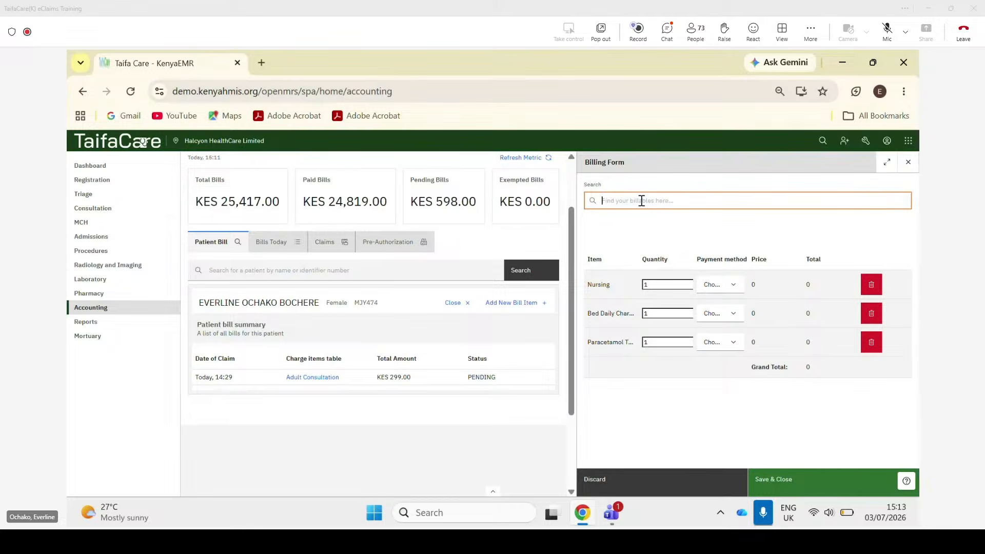
pyautogui.write('Glo')
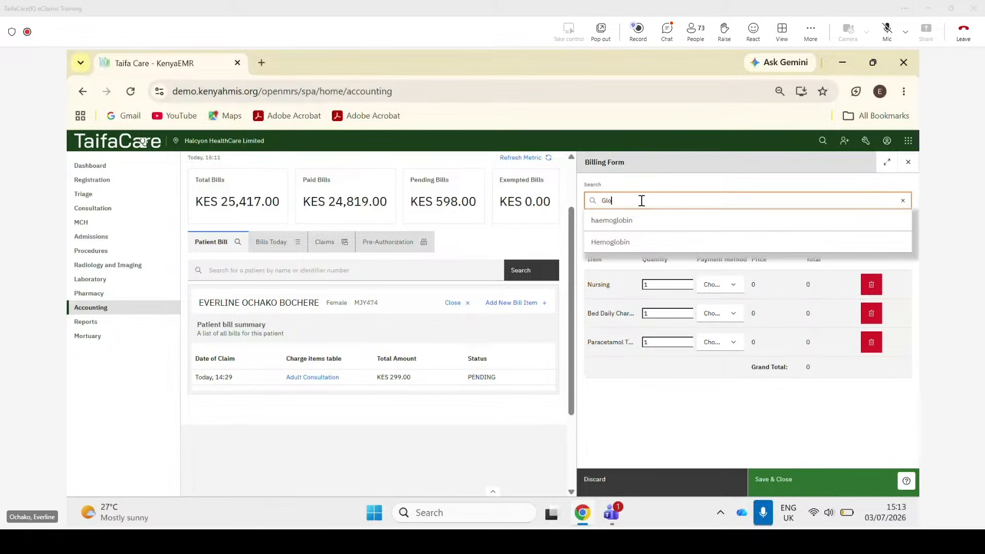
pyautogui.write('ve')
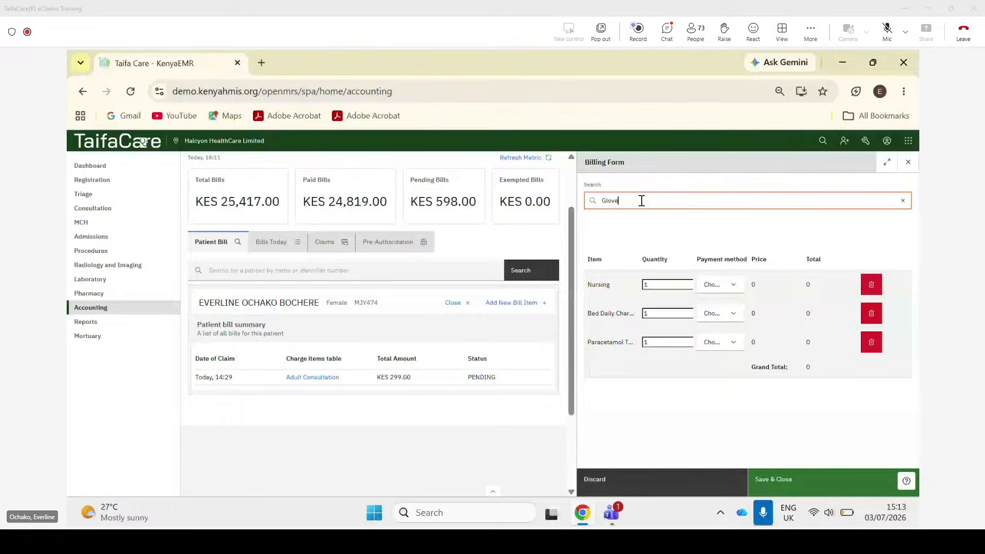
pyautogui.press('BackSpace')
pyautogui.press('BackSpace')
pyautogui.press('BackSpace')
pyautogui.press('BackSpace')
pyautogui.press('BackSpace')
pyautogui.write('N')
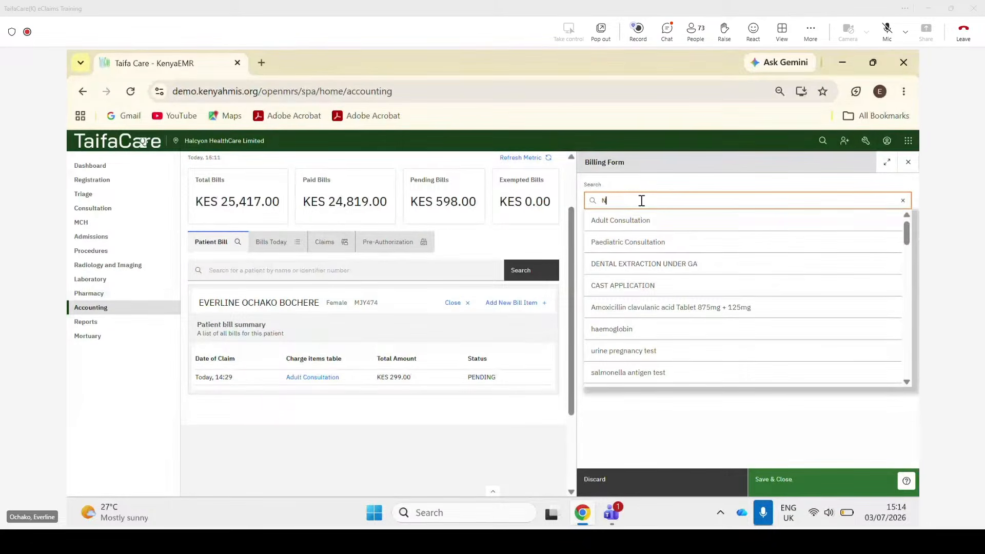
pyautogui.write('o')
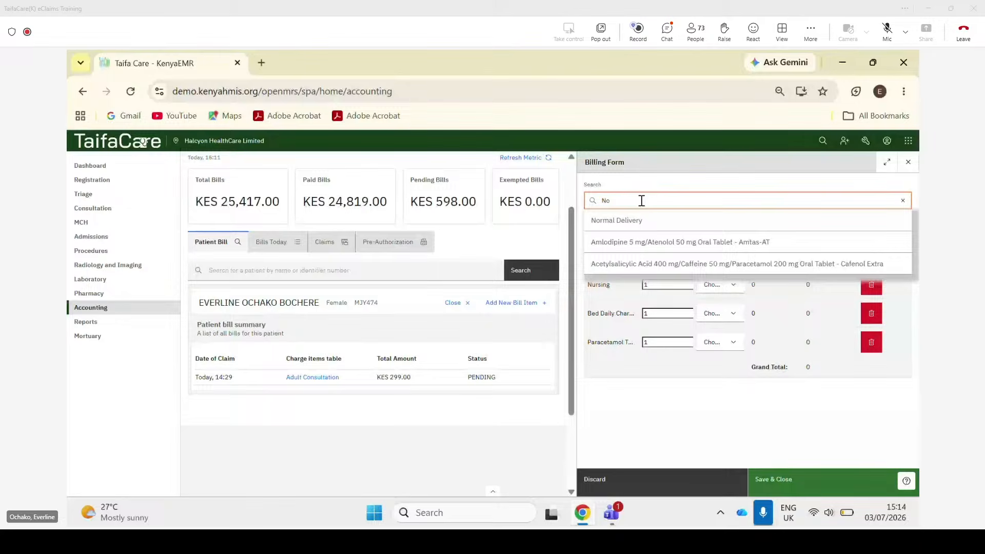
pyautogui.click(636, 220)
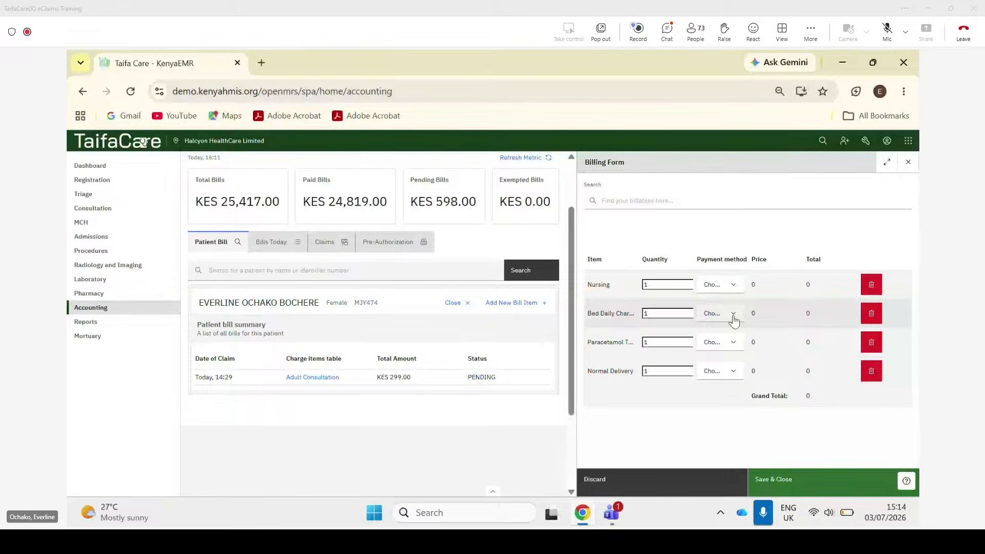
# Bill Nursing, Bed Daily Charge, Paracetamol and Normal Delivery to Insurance, for a 13862 grand total.
pyautogui.click(729, 289)
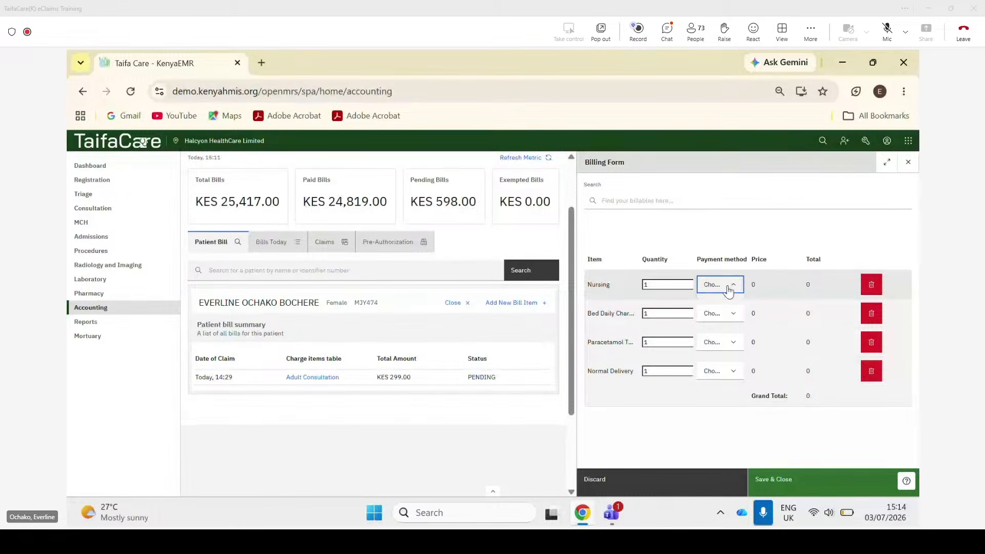
pyautogui.click(733, 316)
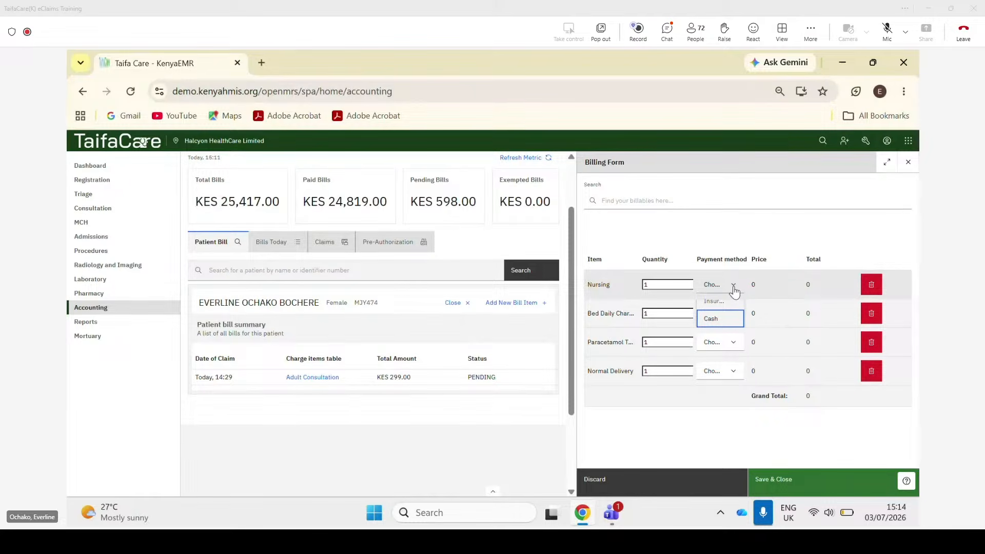
pyautogui.click(717, 310)
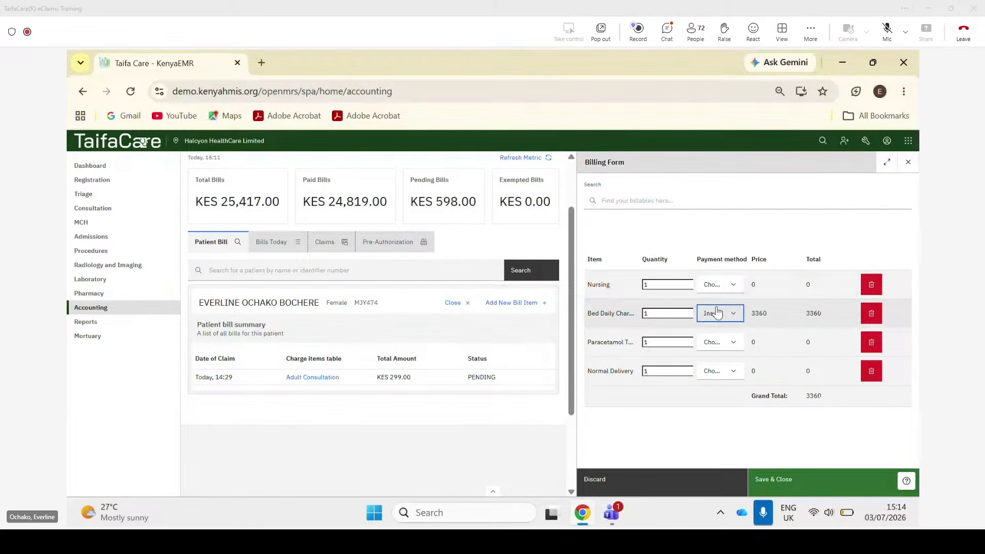
pyautogui.click(732, 288)
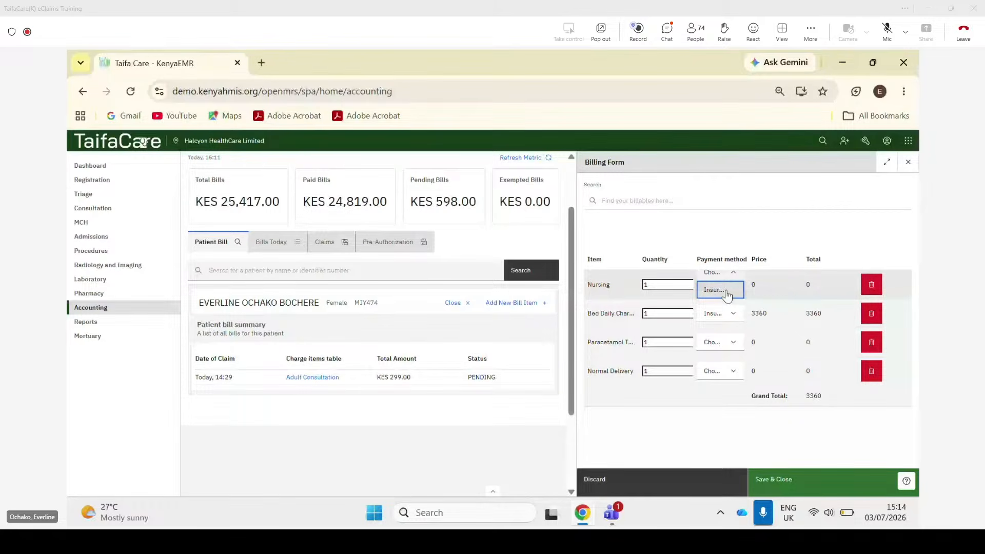
pyautogui.click(726, 295)
pyautogui.click(723, 351)
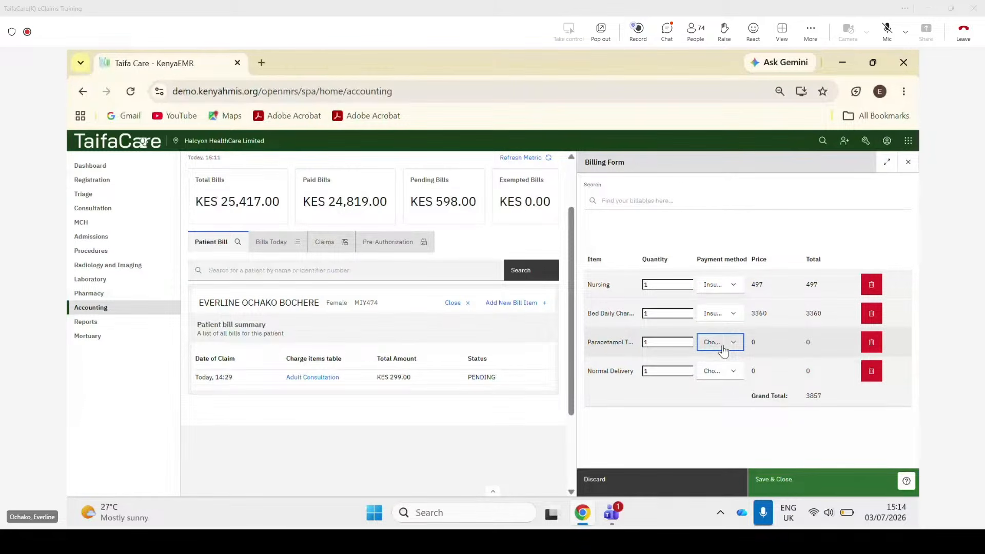
pyautogui.click(724, 350)
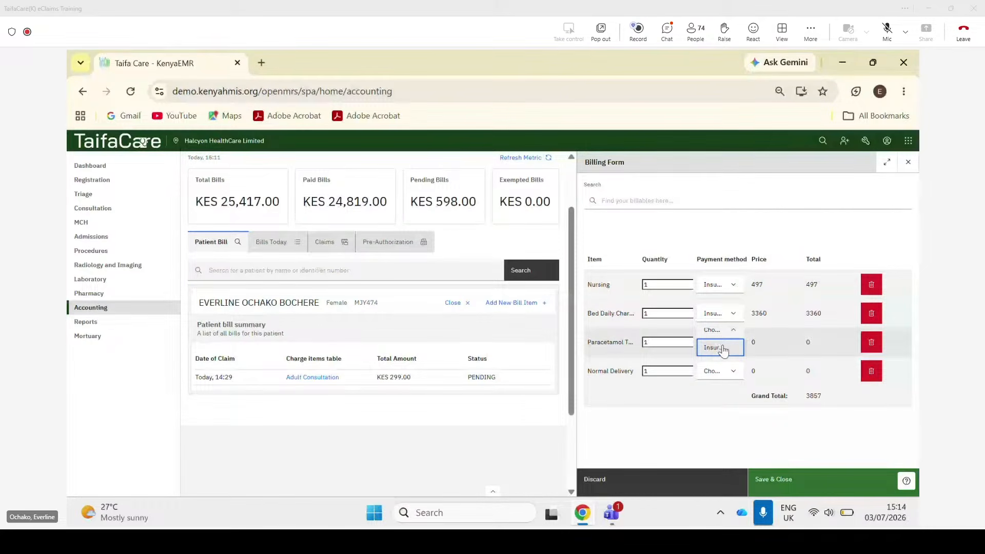
pyautogui.click(723, 348)
pyautogui.click(732, 373)
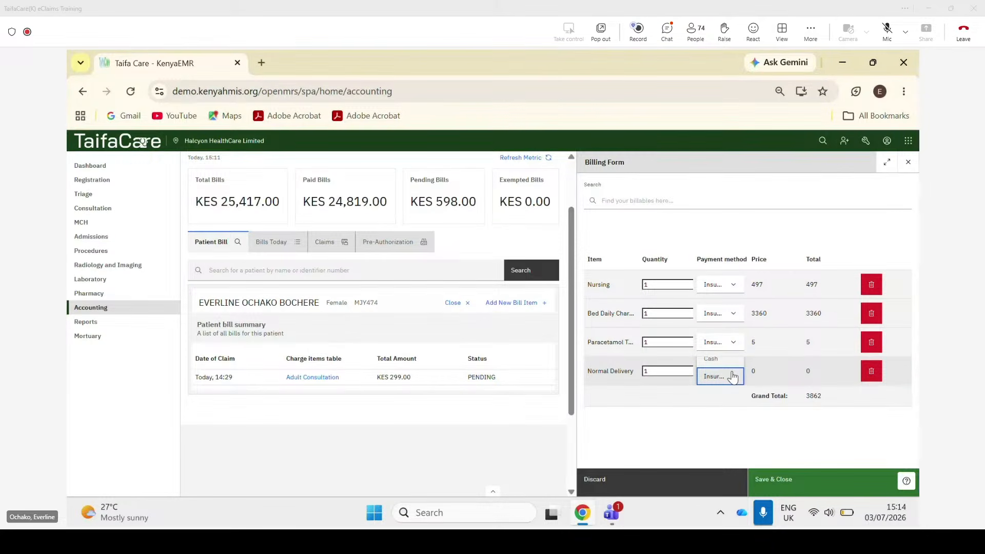
pyautogui.click(732, 377)
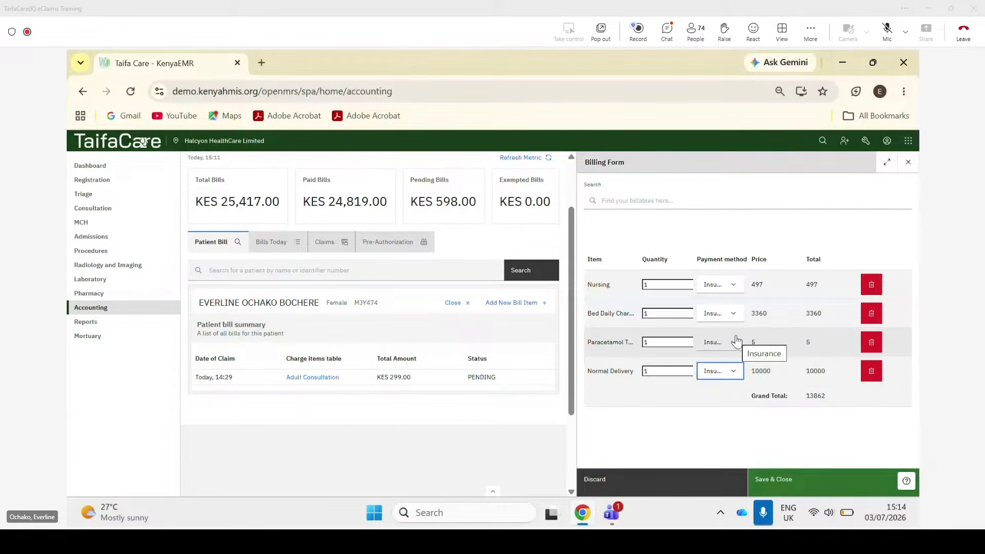
pyautogui.click(657, 285)
pyautogui.press('BackSpace')
pyautogui.write('2')
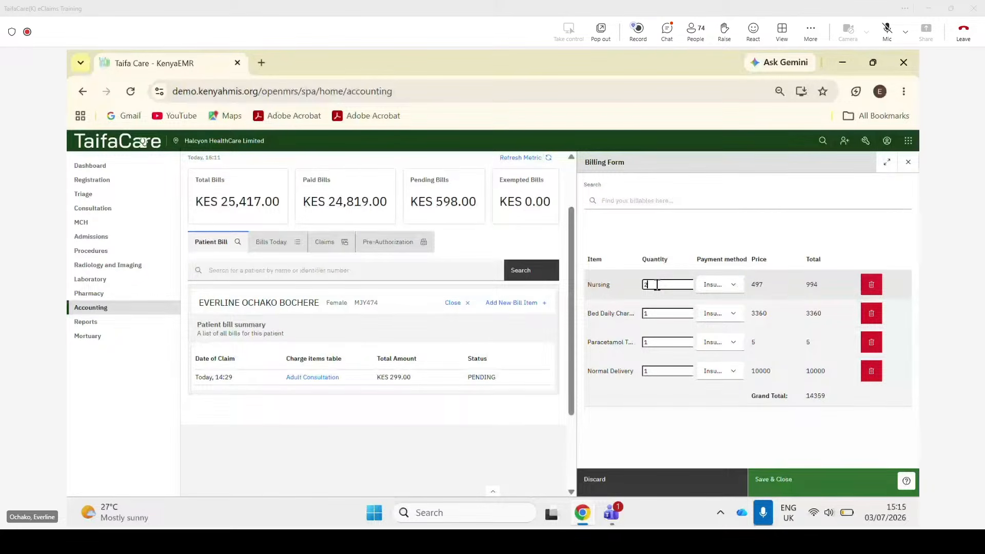
pyautogui.click(653, 341)
pyautogui.press('BackSpace')
pyautogui.write('2')
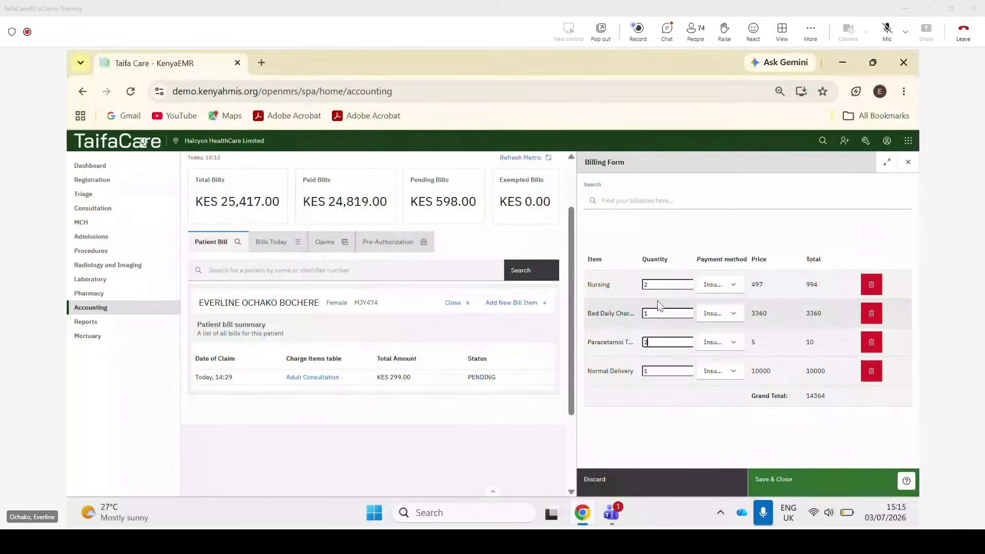
pyautogui.click(654, 285)
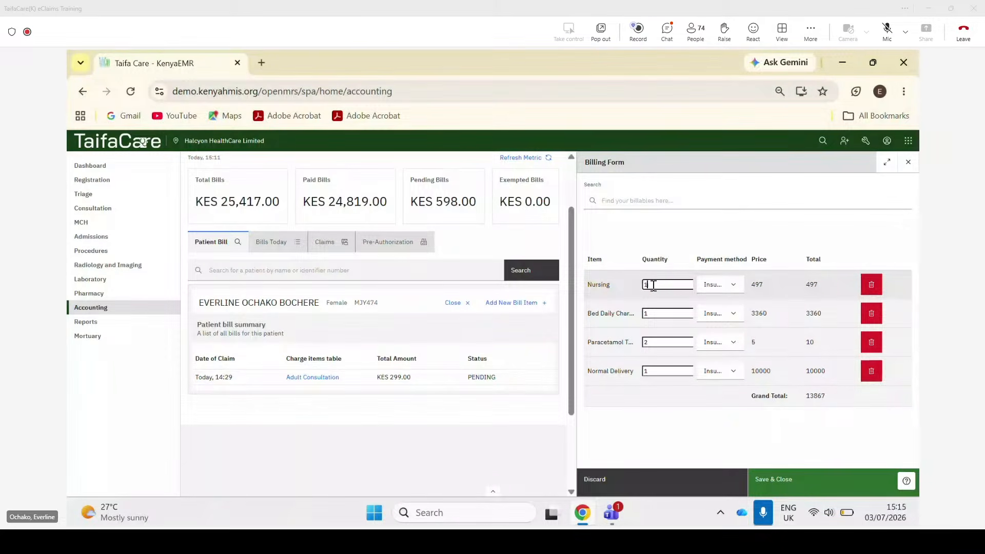
pyautogui.click(650, 342)
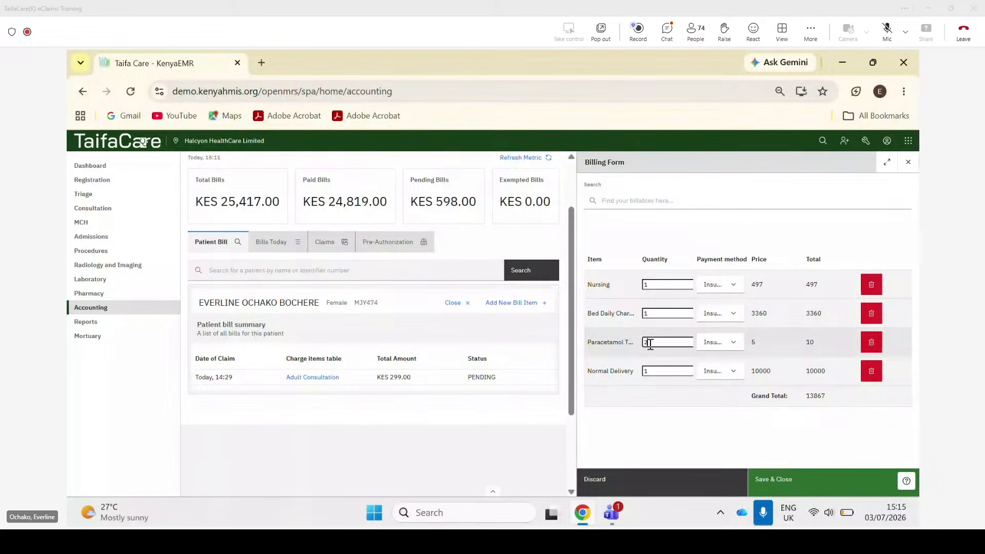
pyautogui.press('BackSpace')
pyautogui.write('1')
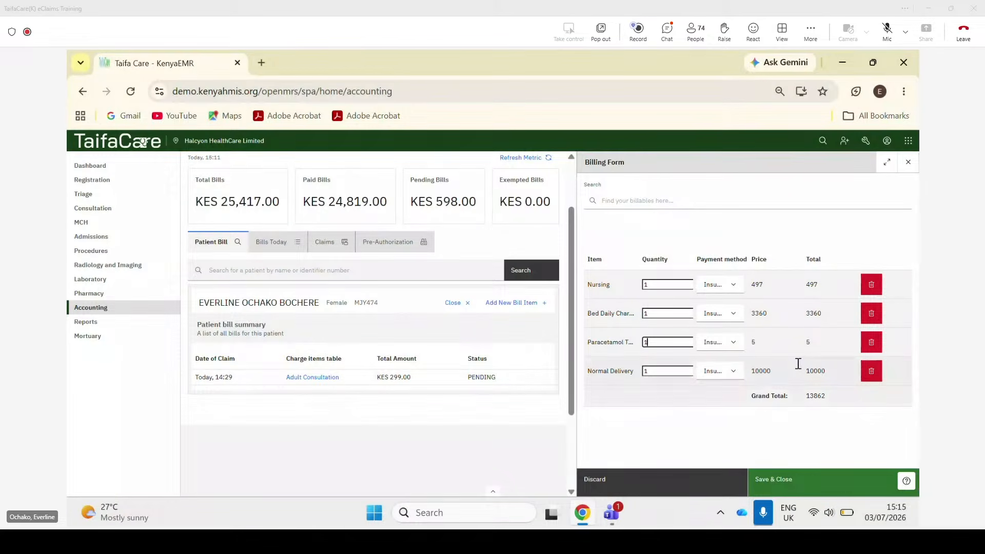
# Save the bill items and open the KES 14,161.00 invoice with its five pending insurance items.
pyautogui.click(777, 471)
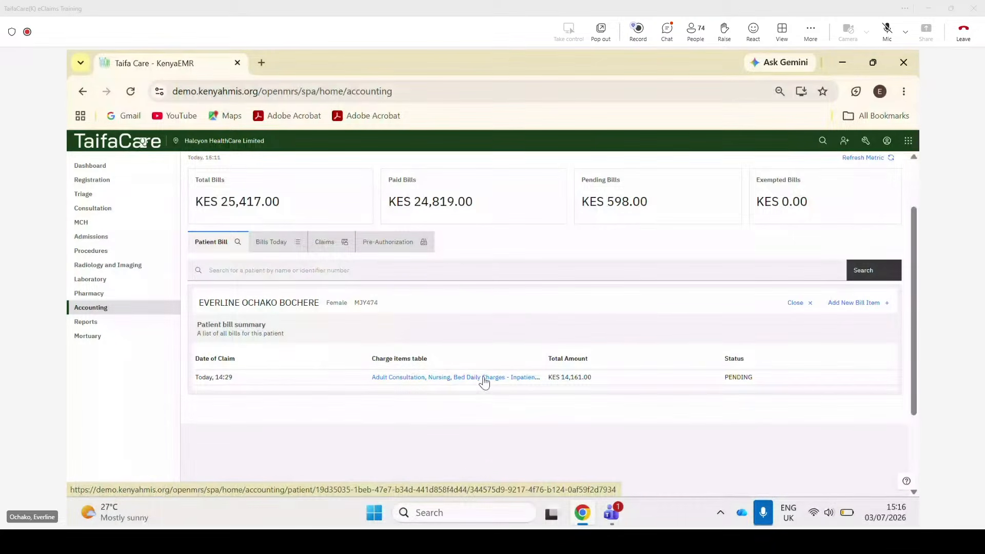
pyautogui.click(445, 380)
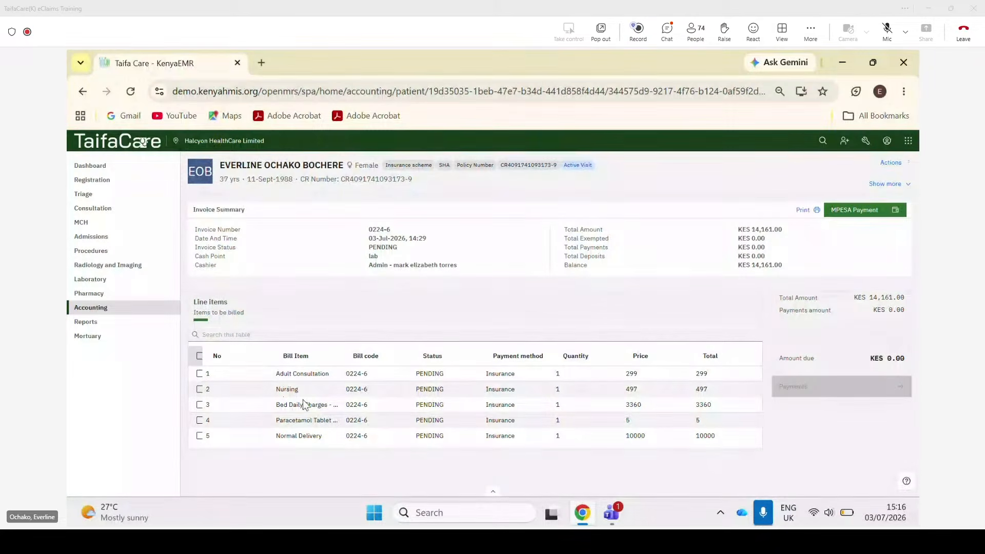
# Select all five invoice line items and start a payment for KES 14,161.00.
pyautogui.click(199, 357)
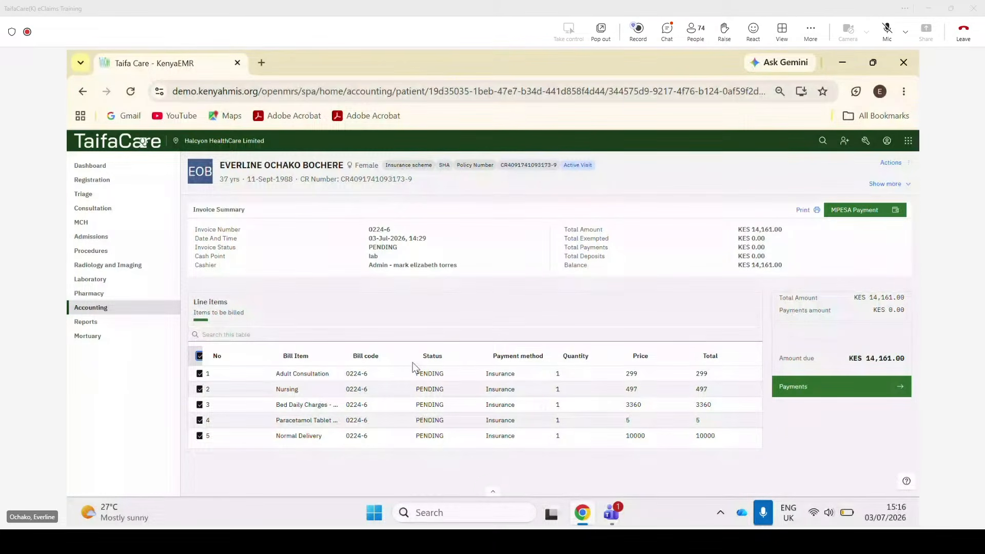
pyautogui.click(801, 388)
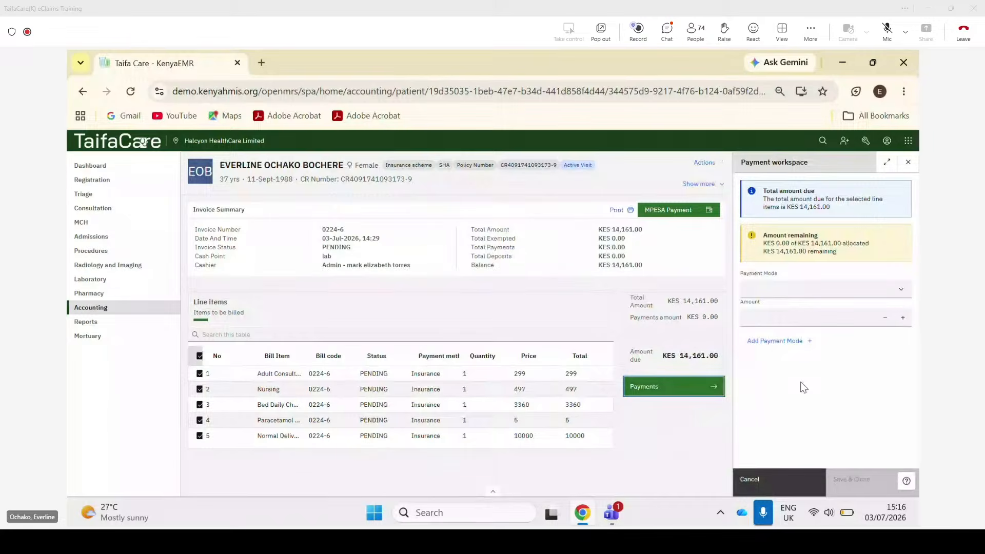
# Submit an Insurance payment of 14161 under SHA-08-005 Vaginal Delivery, which SHA rejects.
pyautogui.click(788, 289)
pyautogui.click(782, 315)
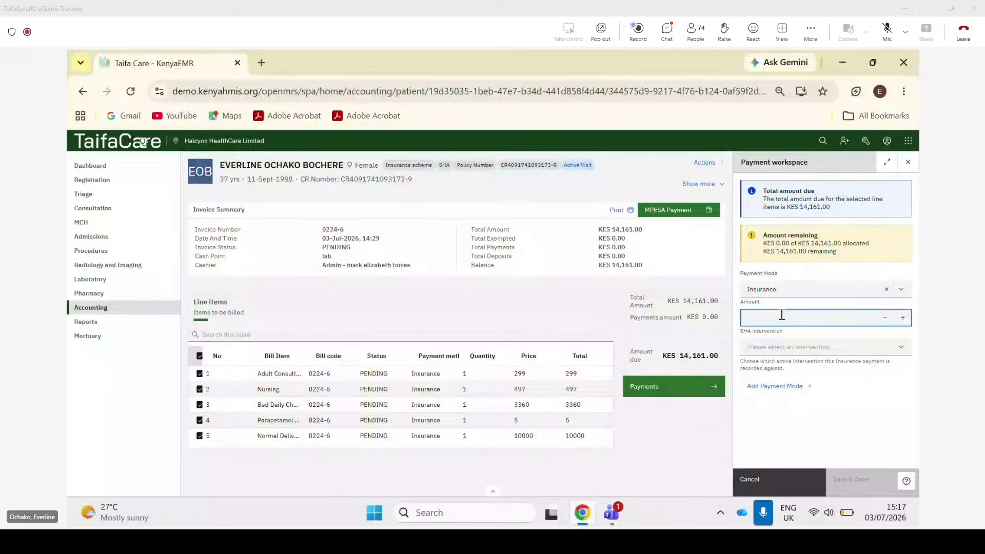
pyautogui.write('141')
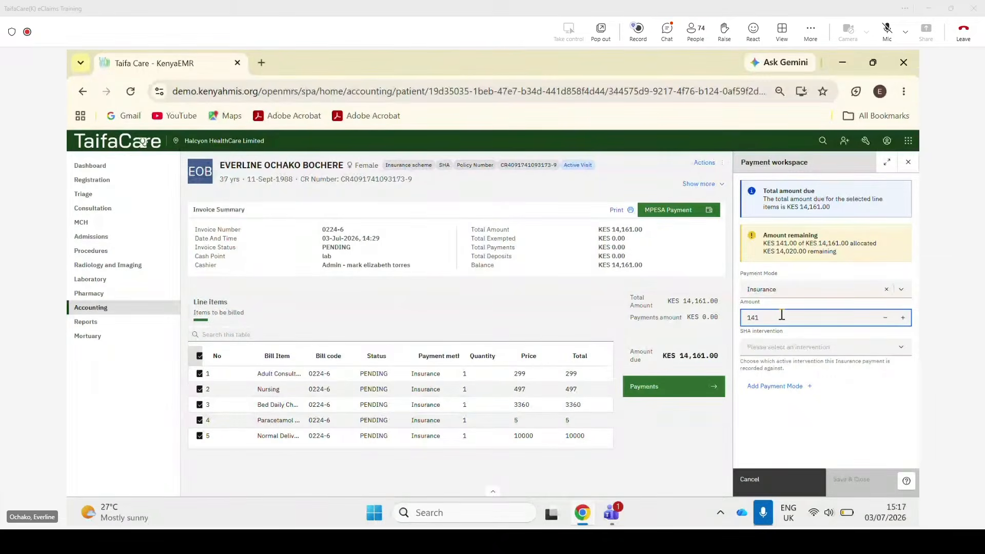
pyautogui.write('61')
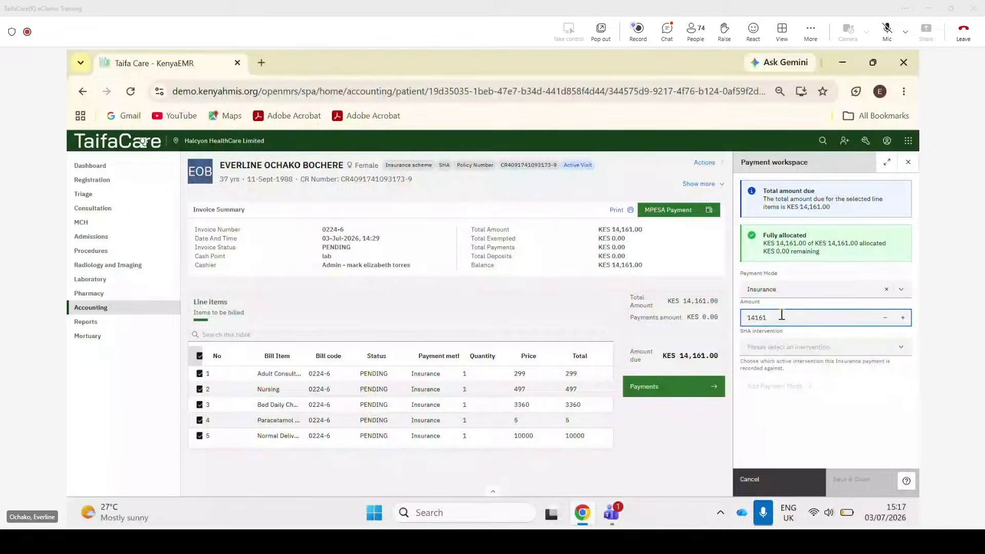
pyautogui.click(789, 345)
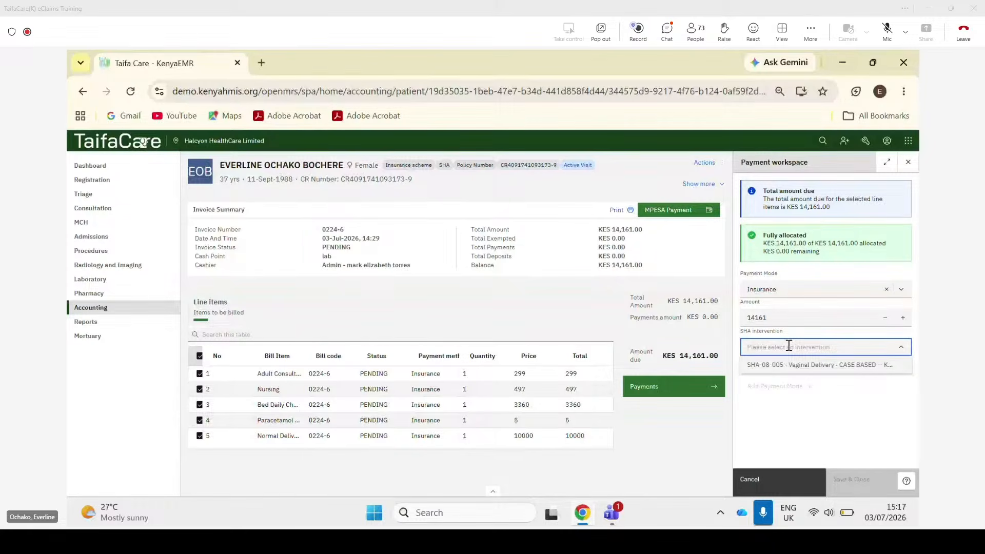
pyautogui.write('ma')
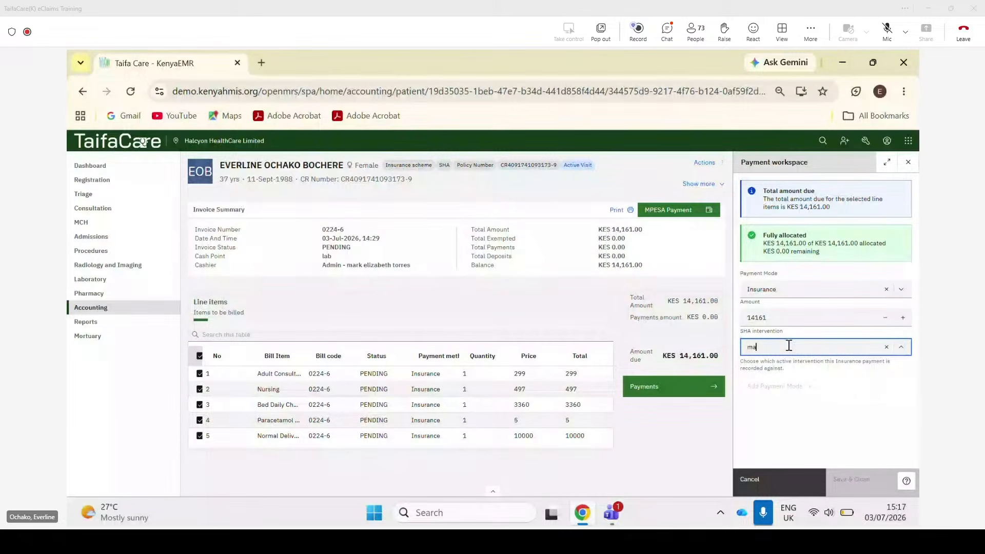
pyautogui.click(798, 371)
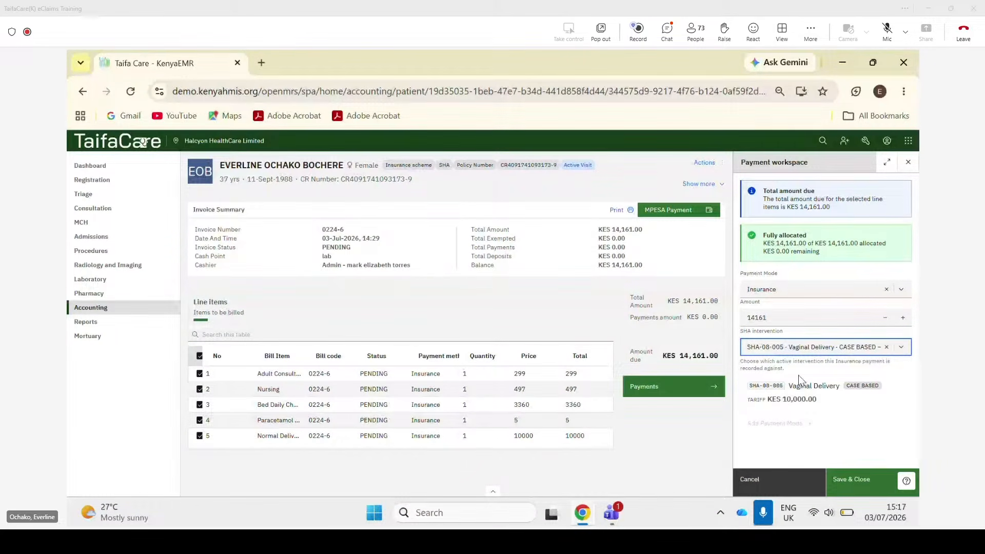
pyautogui.click(846, 487)
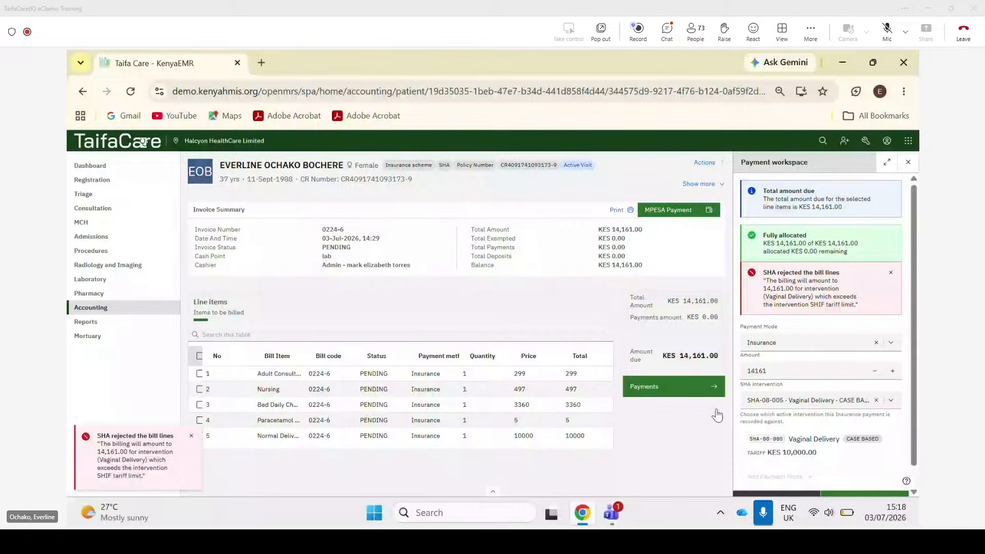
# Discard the rejected insurance payment draft and leave all five line items unselected.
pyautogui.scroll(-1, 916, 480)
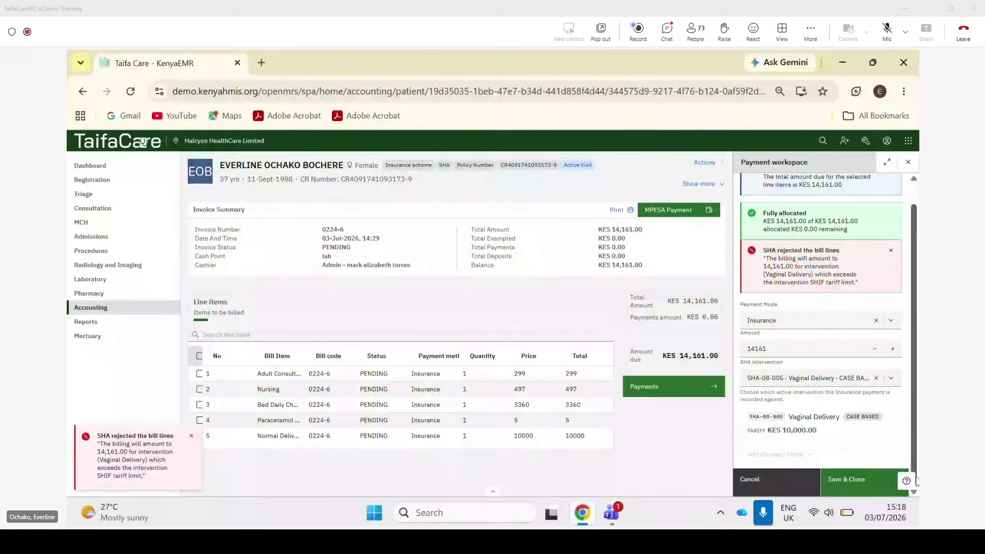
pyautogui.click(877, 486)
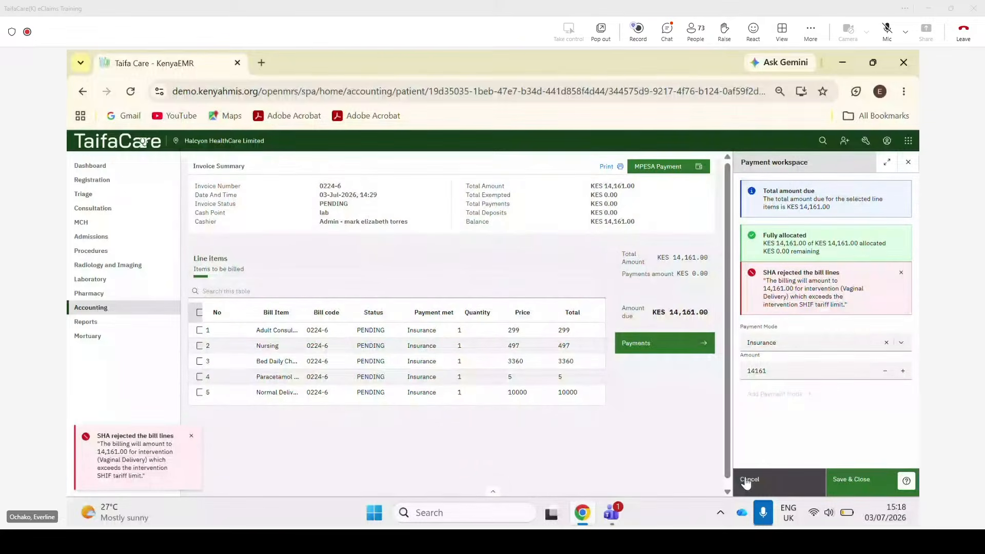
pyautogui.click(199, 356)
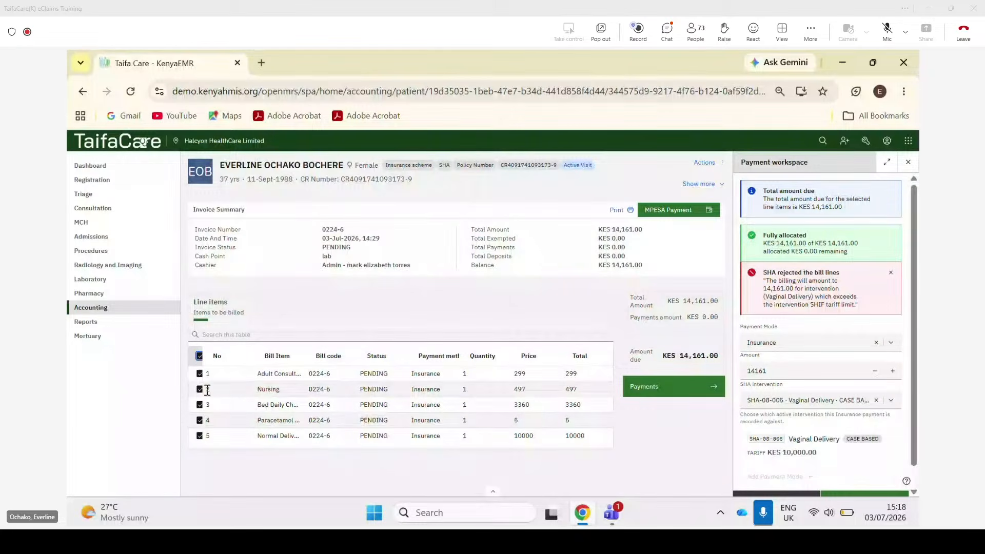
pyautogui.click(649, 391)
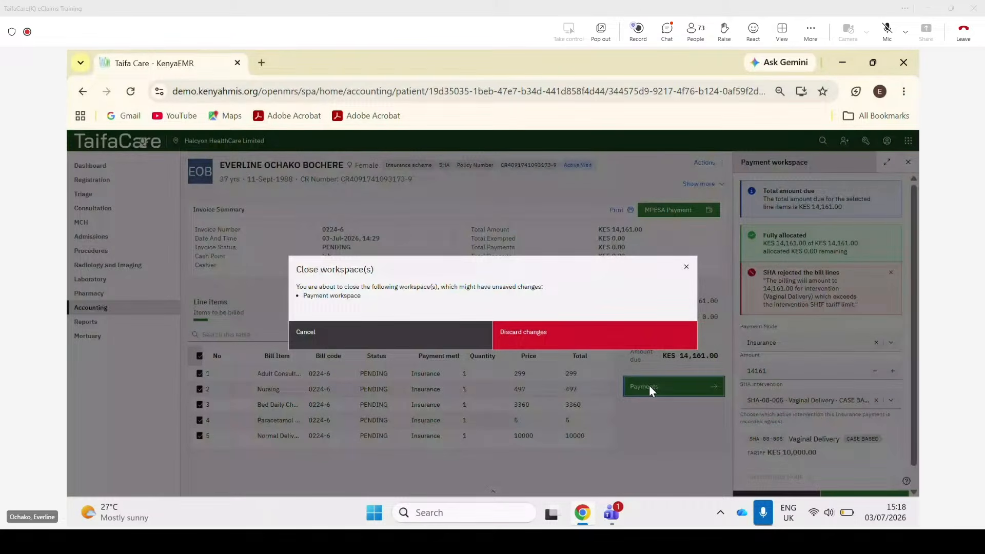
pyautogui.click(610, 350)
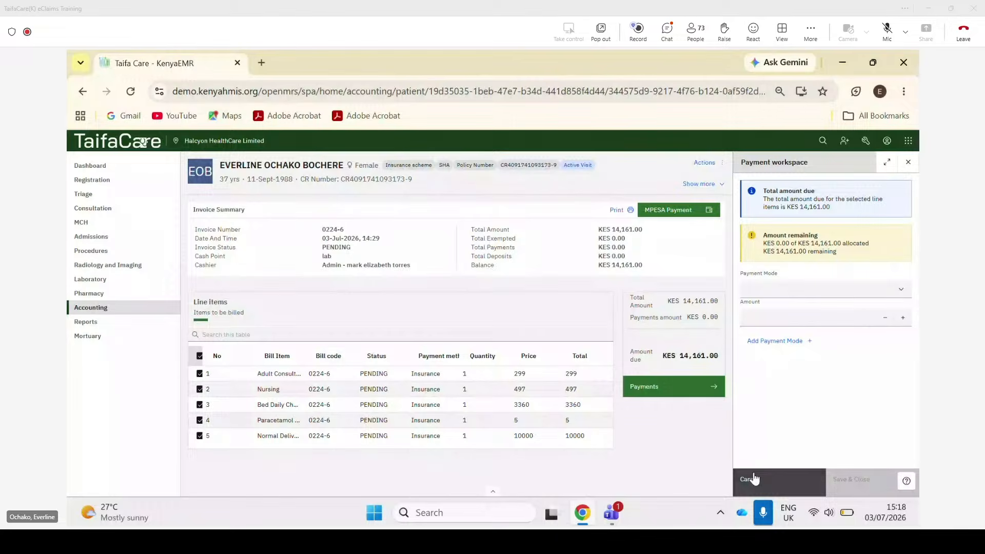
pyautogui.click(750, 479)
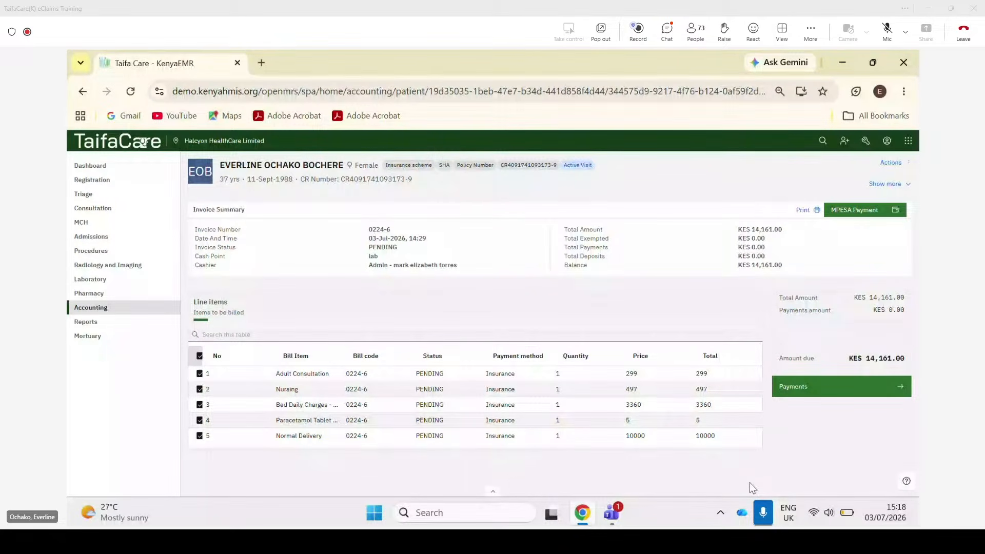
pyautogui.click(806, 388)
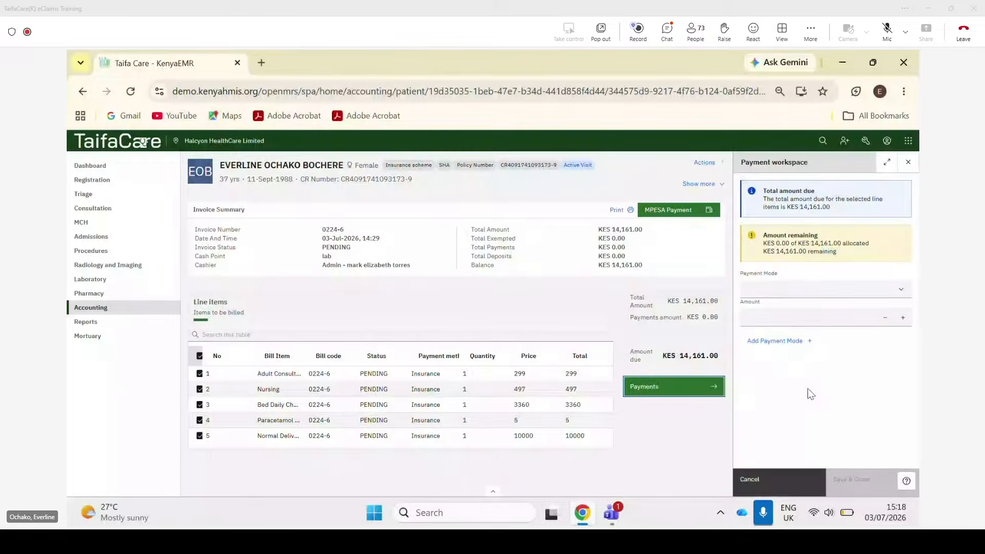
pyautogui.click(788, 288)
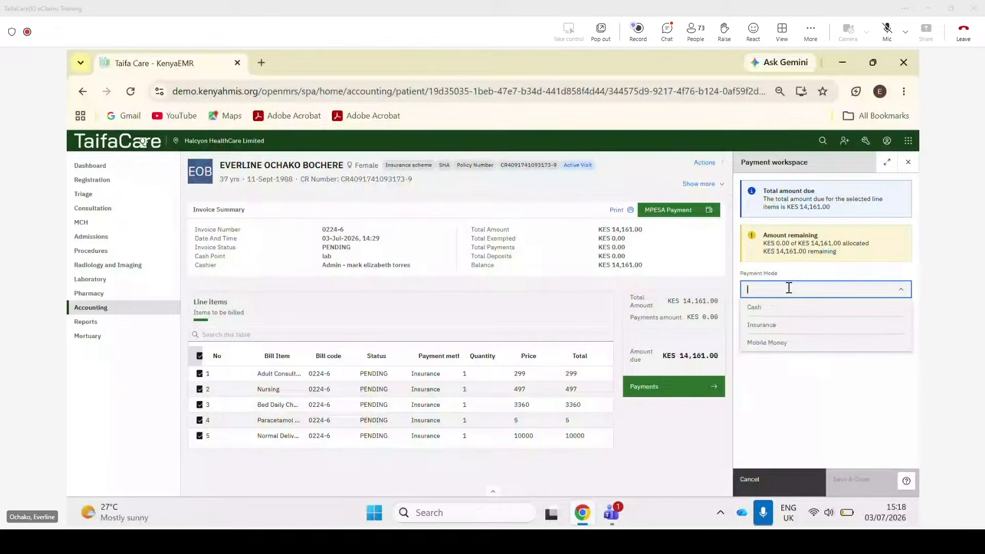
pyautogui.write('4161')
pyautogui.click(200, 356)
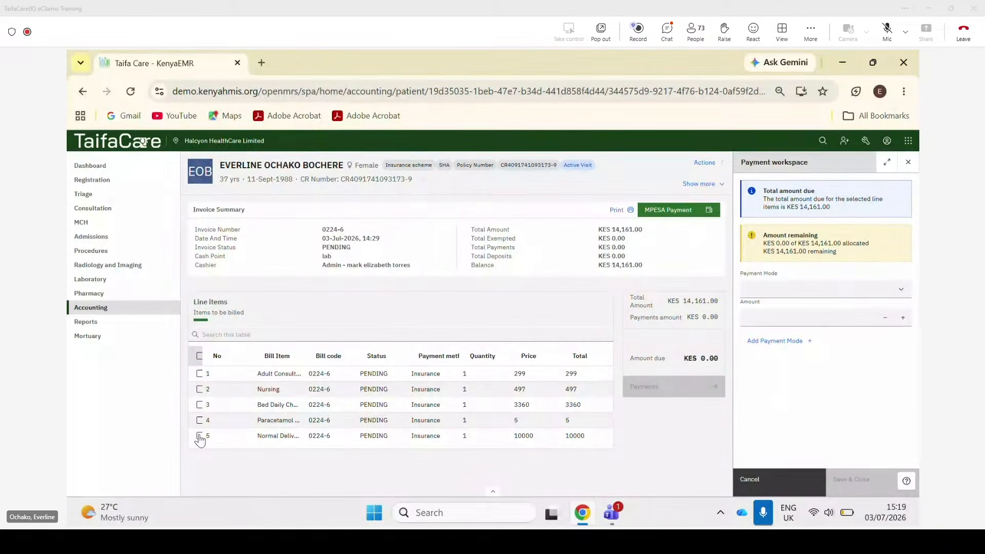
# Pay only Normal Delivery by Insurance, KES 10000 under SHA-08-005 Vaginal Delivery.
pyautogui.click(199, 436)
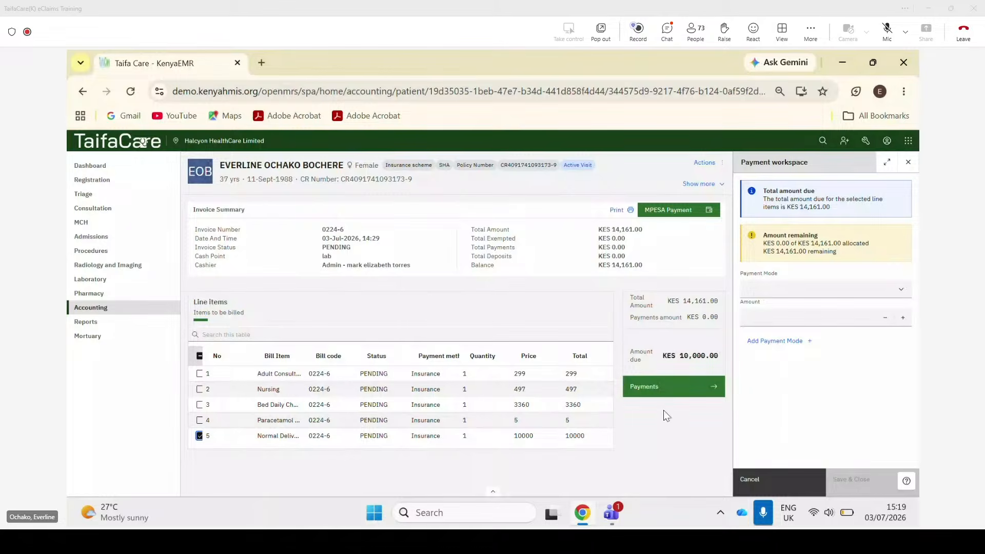
pyautogui.click(751, 479)
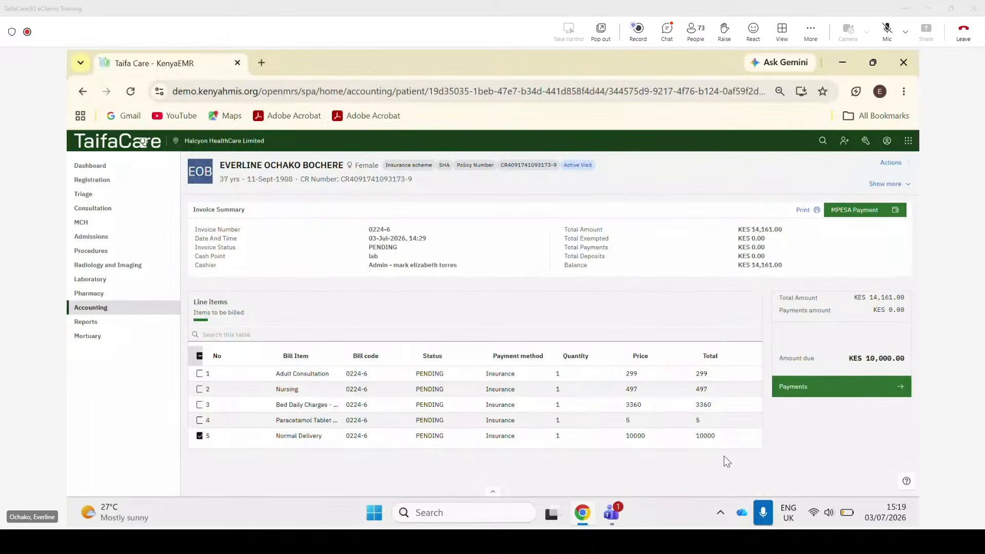
pyautogui.click(803, 390)
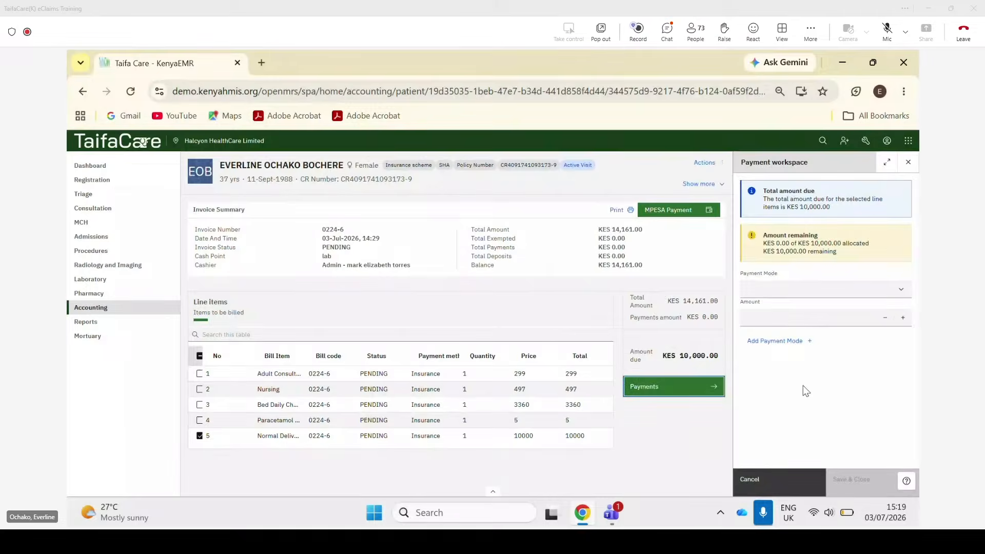
pyautogui.click(797, 290)
pyautogui.click(797, 294)
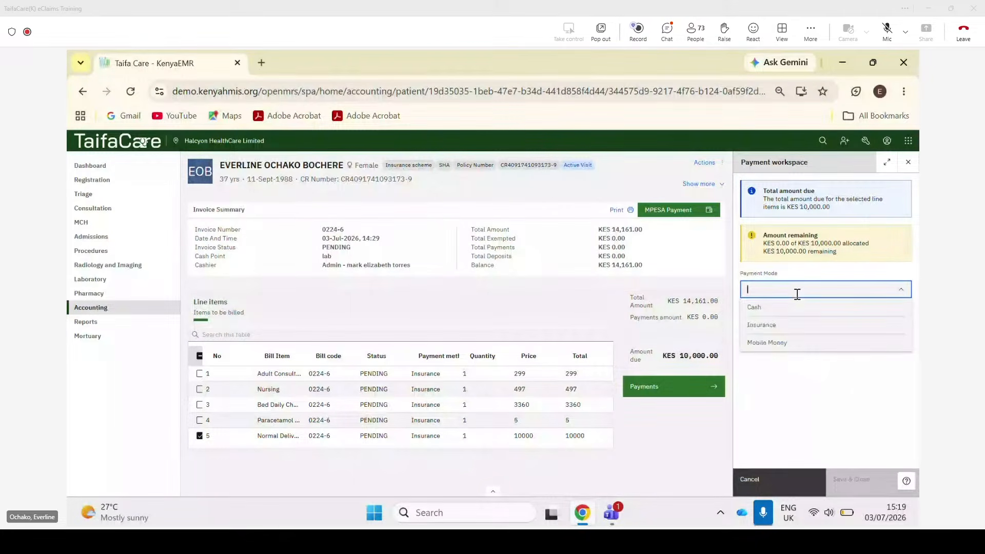
pyautogui.click(780, 327)
pyautogui.write('10000')
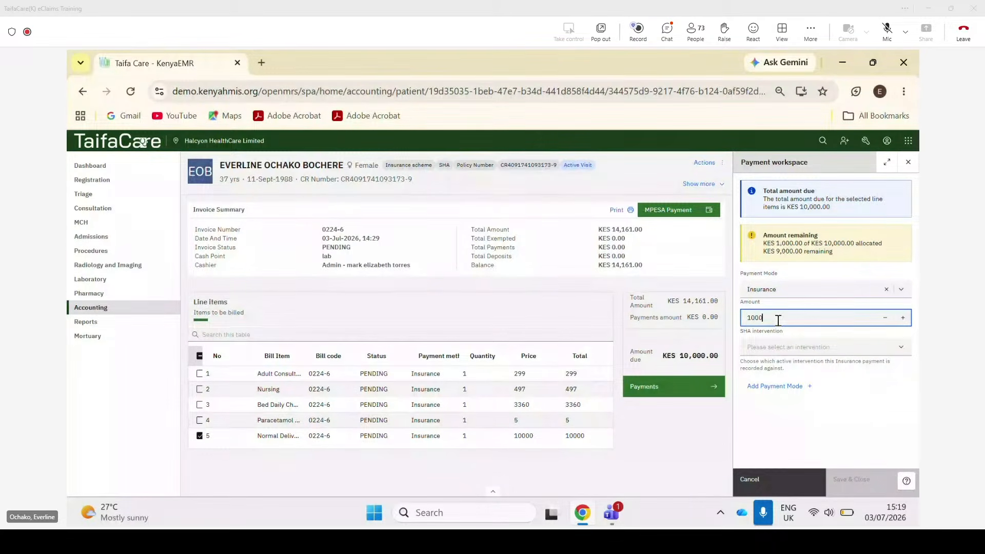
pyautogui.click(776, 345)
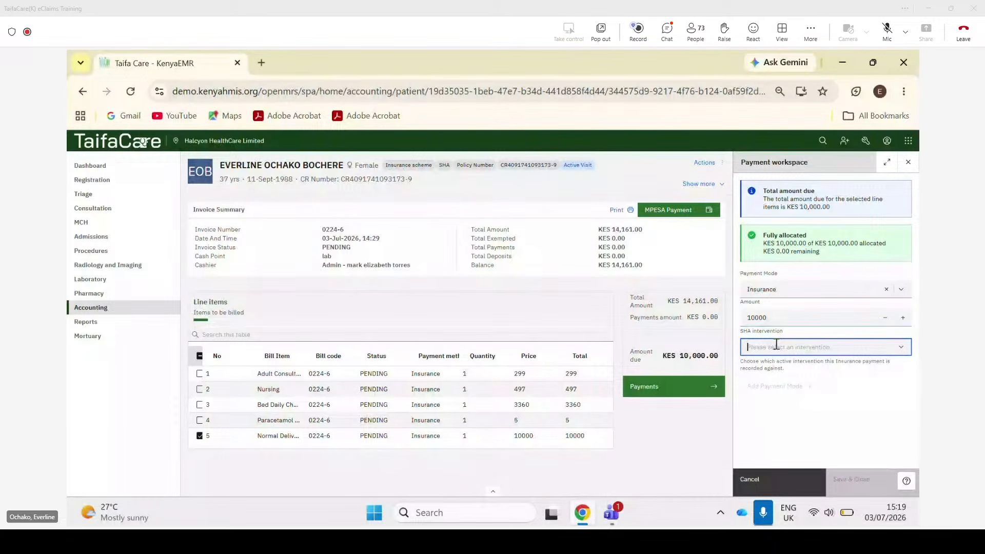
pyautogui.click(776, 345)
pyautogui.click(786, 365)
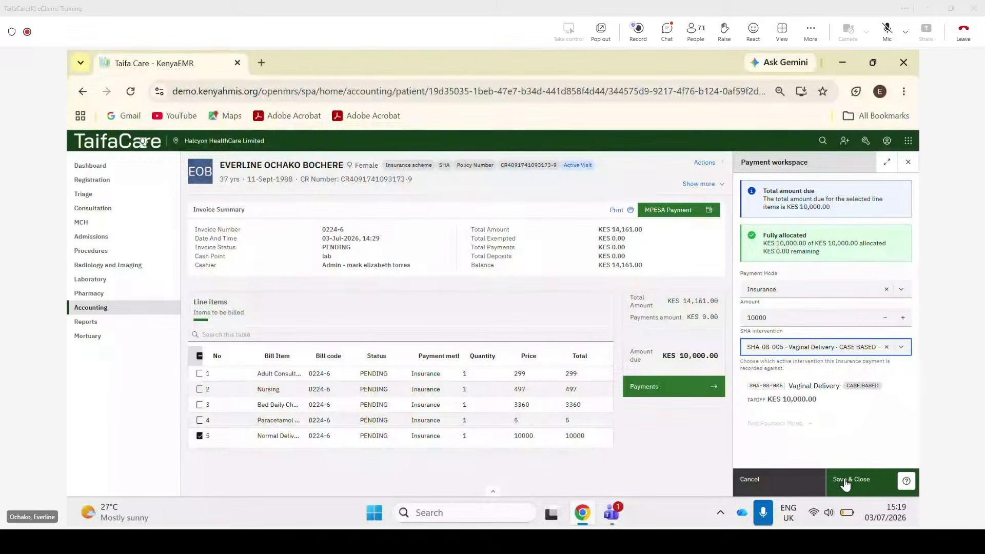
pyautogui.click(844, 482)
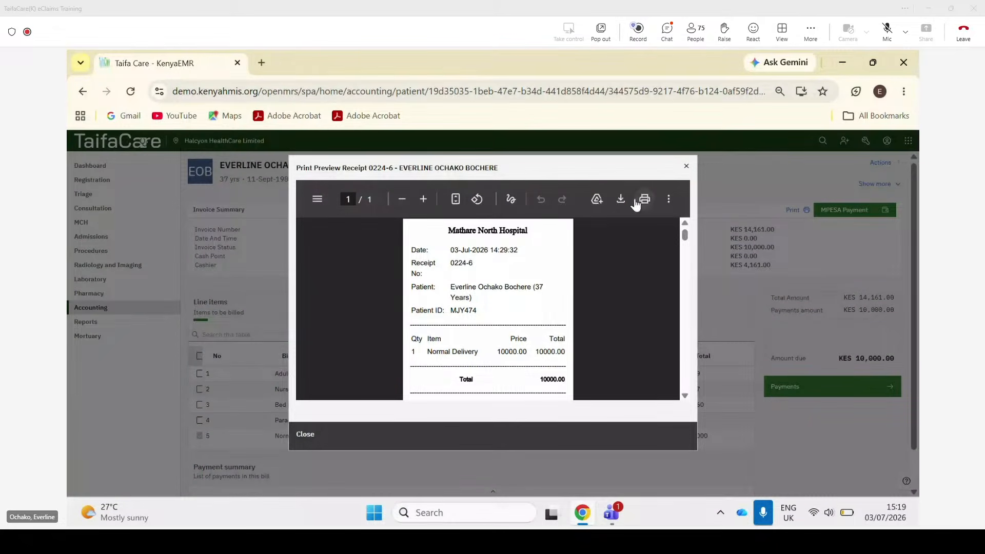
pyautogui.click(685, 168)
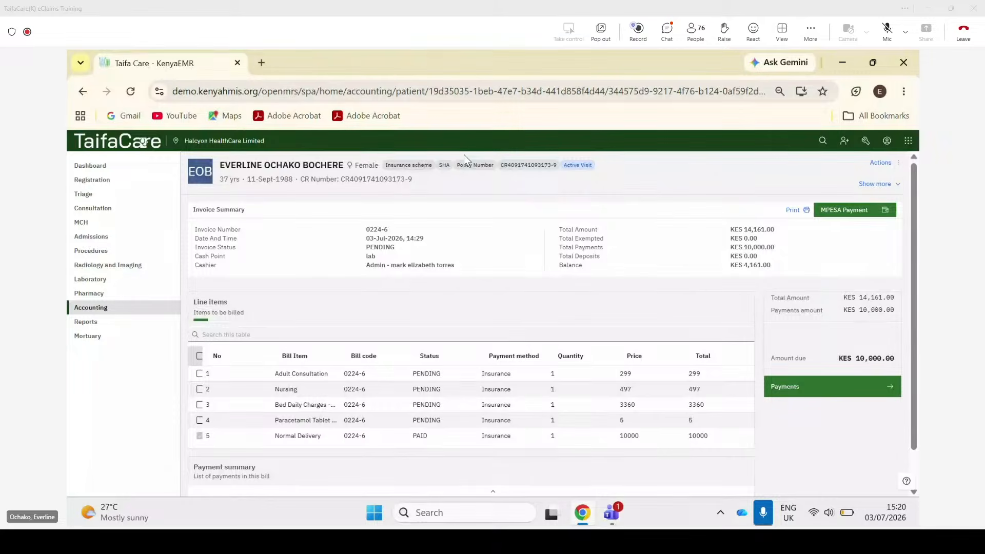
# Select the four remaining unpaid line items and choose Mobile Money as payment mode.
pyautogui.click(198, 356)
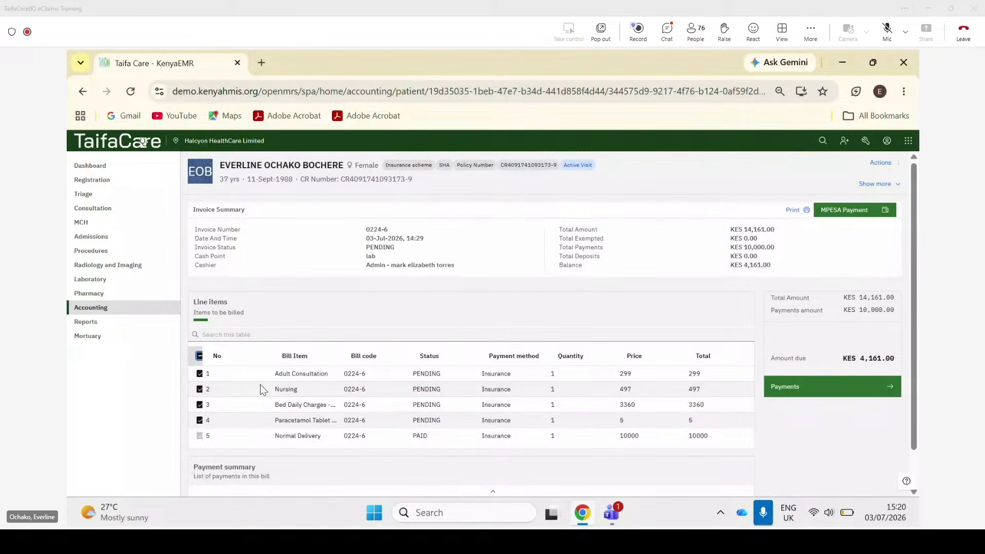
pyautogui.click(804, 390)
pyautogui.click(770, 289)
pyautogui.write('4')
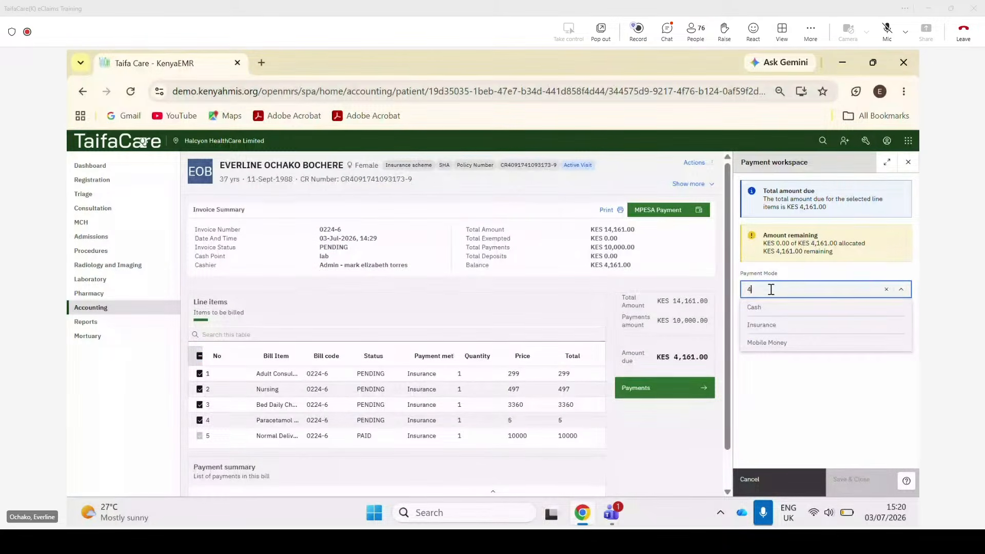
pyautogui.write('1')
pyautogui.write('61')
pyautogui.click(772, 343)
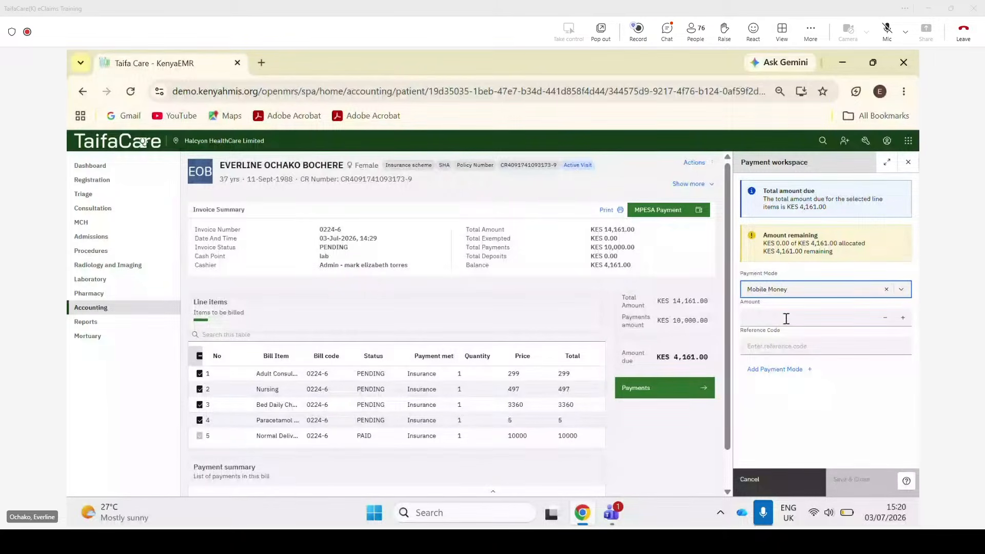
# Enter amount 4161 and the transaction reference code, then save the payment.
pyautogui.click(786, 319)
pyautogui.write('4')
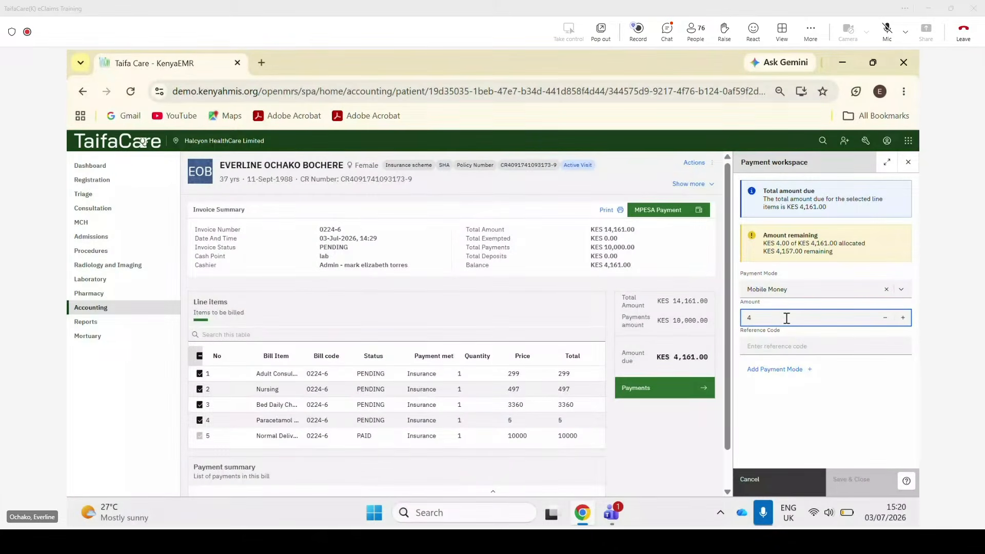
pyautogui.write('1')
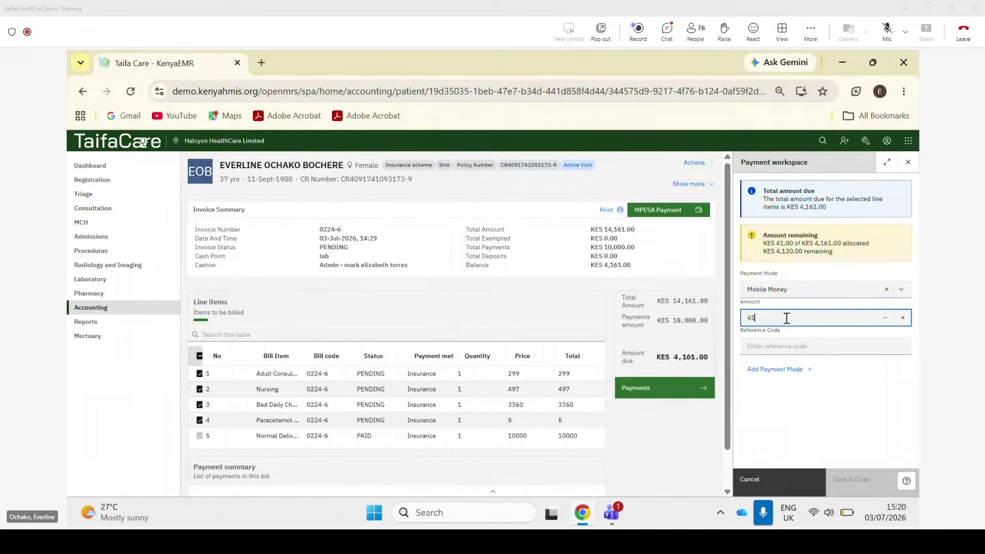
pyautogui.write('20')
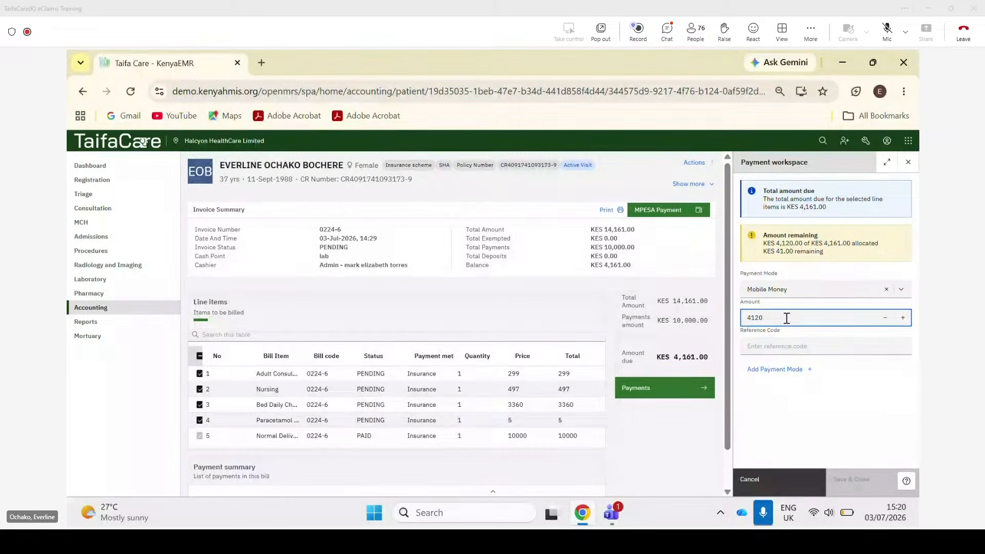
pyautogui.click(780, 352)
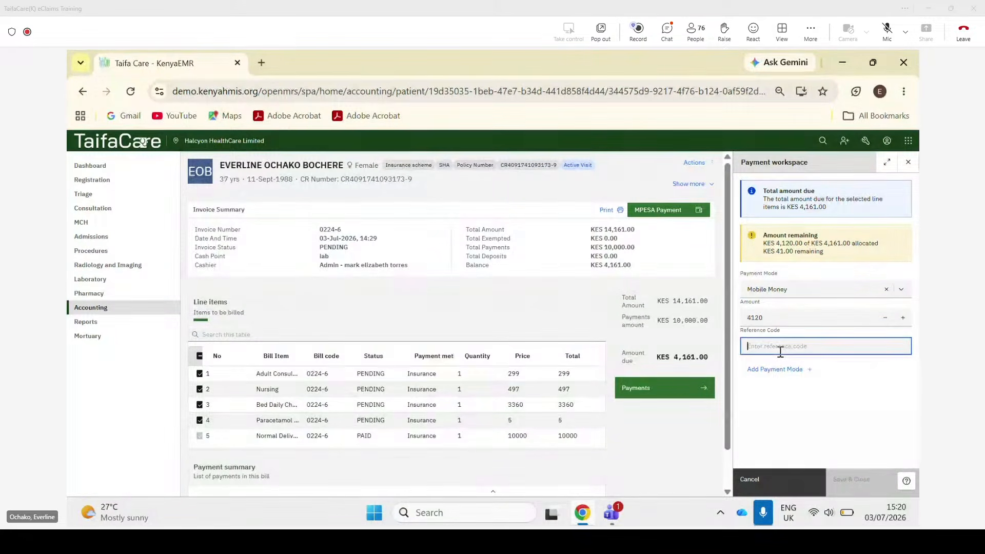
pyautogui.click(774, 320)
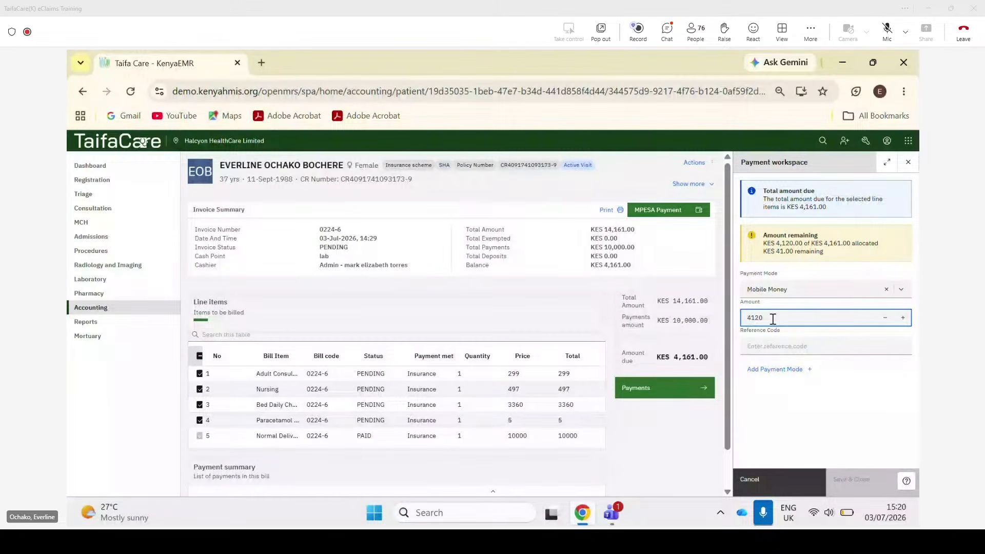
pyautogui.press('BackSpace')
pyautogui.press('BackSpace')
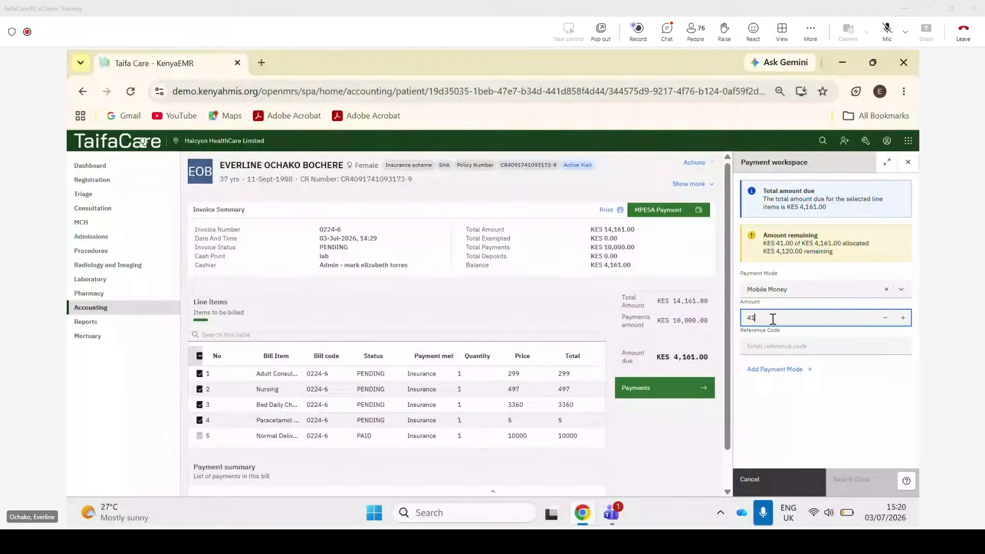
pyautogui.write('61')
pyautogui.click(788, 351)
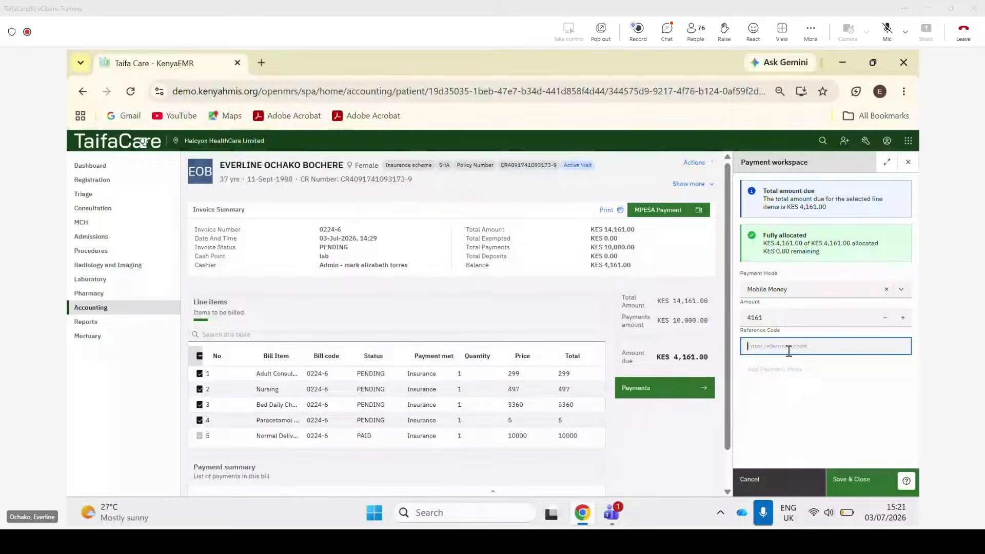
pyautogui.click(846, 482)
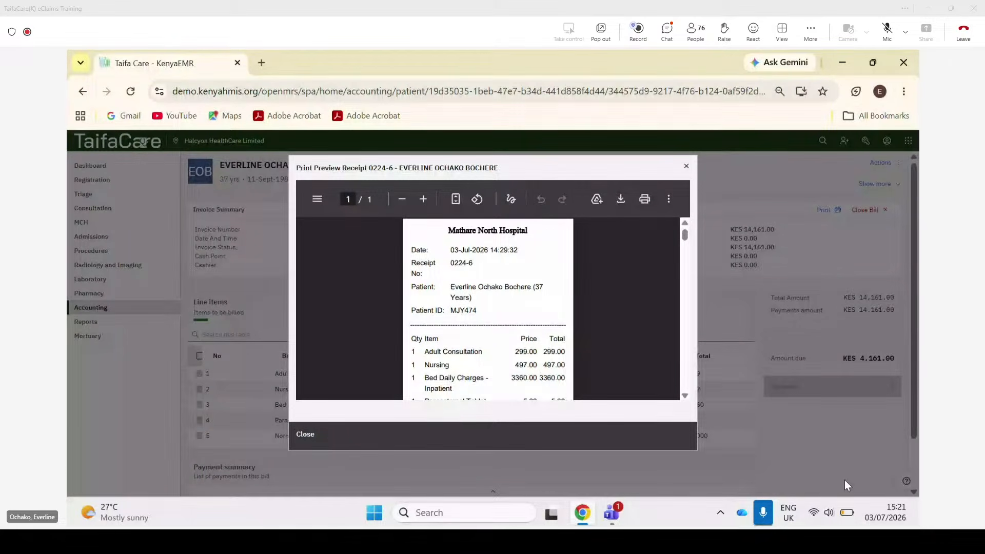
# Close the receipt preview to return to the fully paid invoice.
pyautogui.click(685, 166)
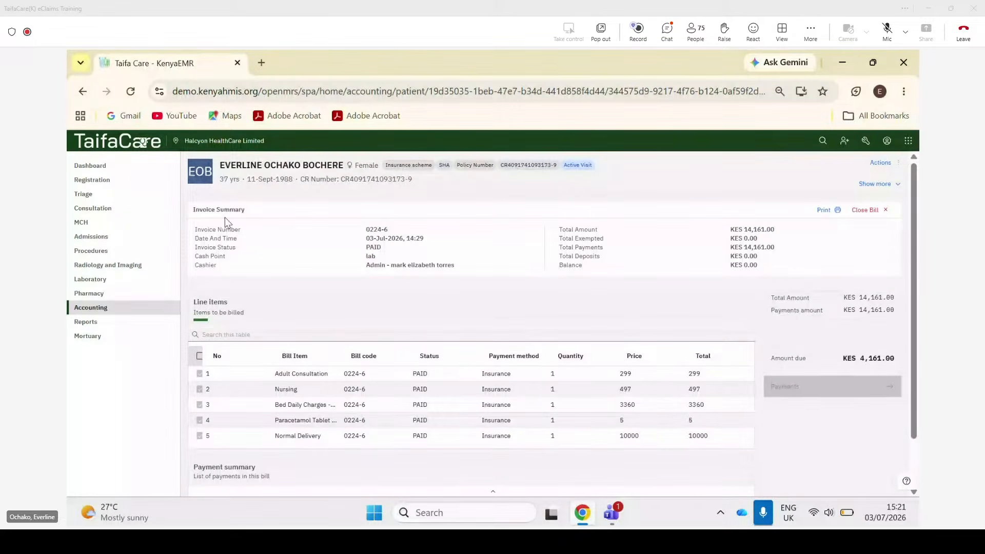
pyautogui.click(824, 211)
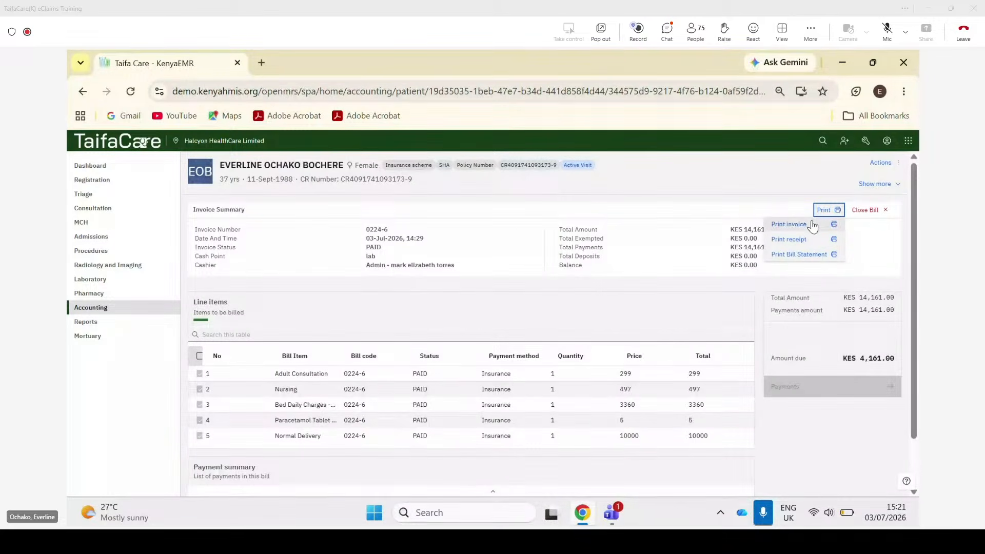
pyautogui.click(812, 223)
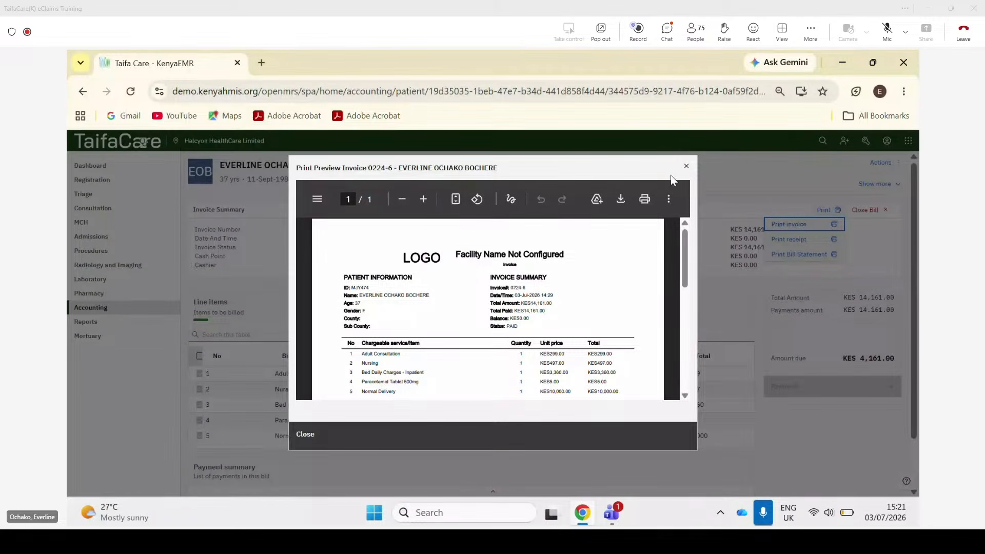
pyautogui.click(687, 168)
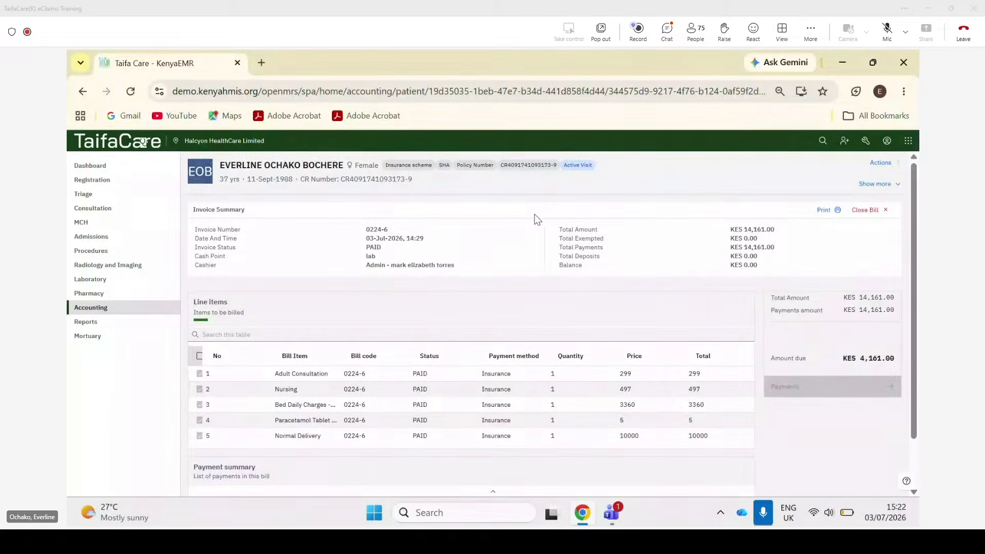
# Close invoice 0224-6 with the reason 'Pt discharged'.
pyautogui.click(870, 211)
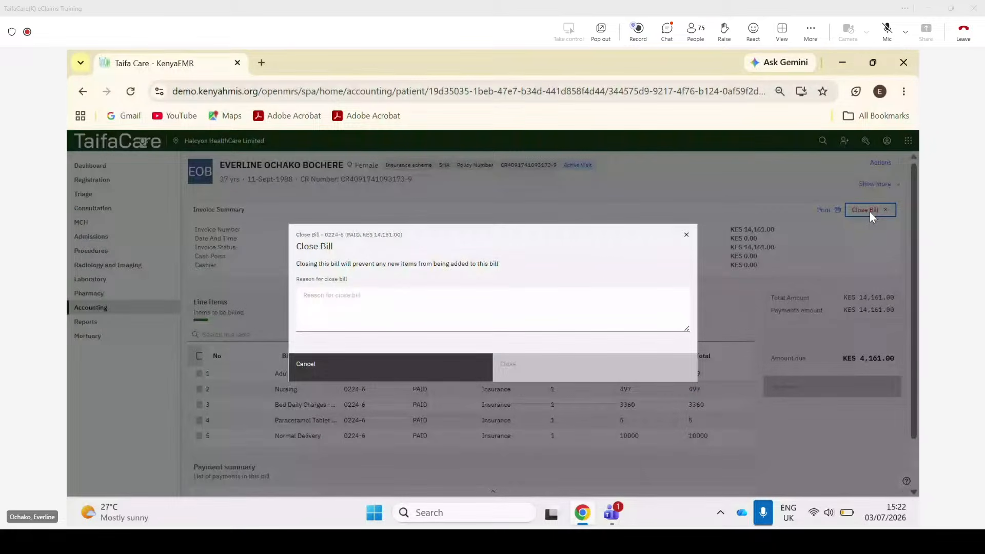
pyautogui.click(495, 306)
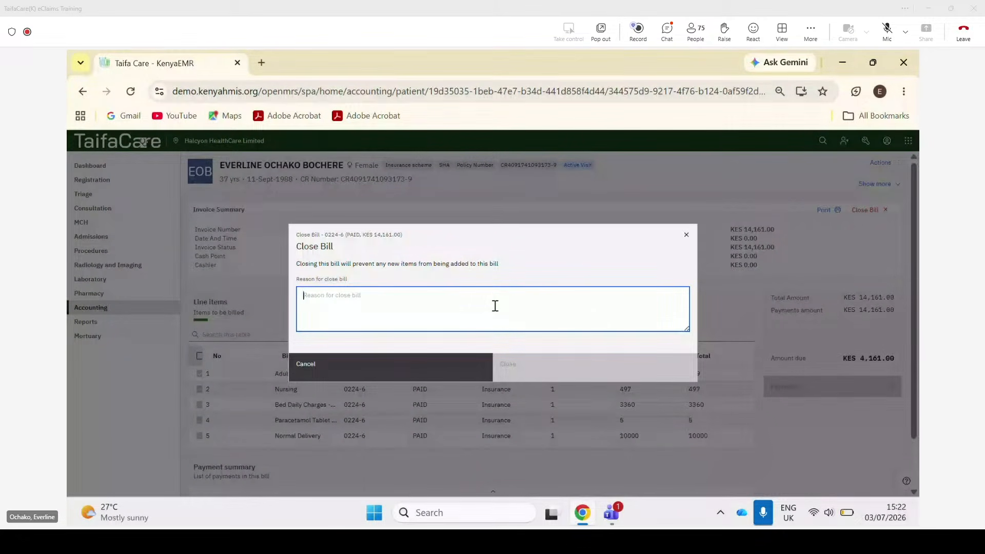
pyautogui.write('Pt dischar')
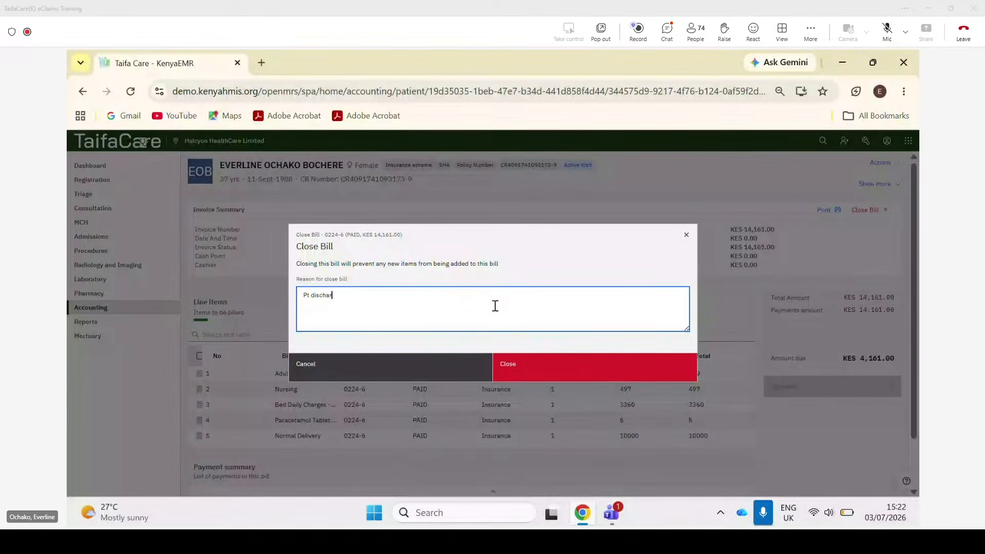
pyautogui.write('ged')
pyautogui.click(521, 362)
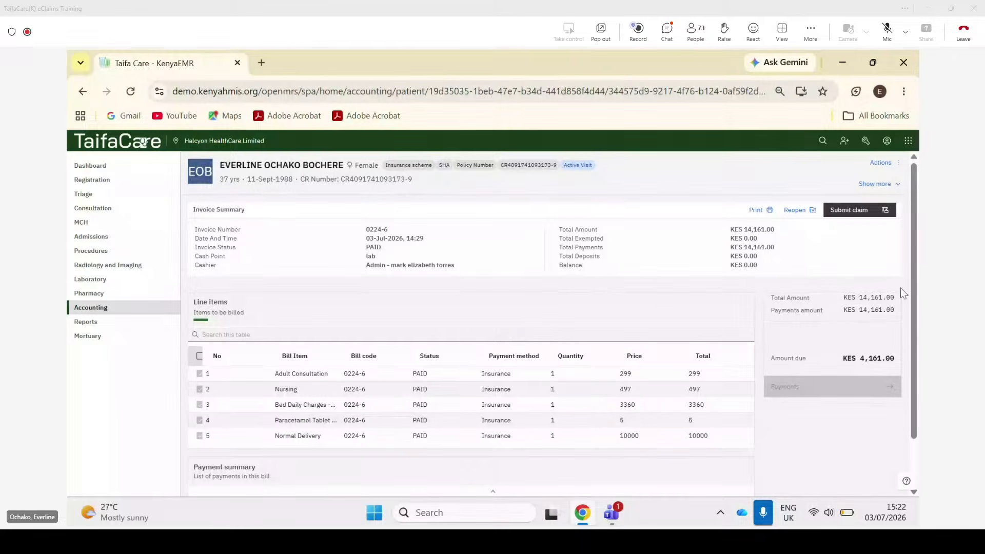
# Expand the pending KES 10,000 Vaginal Delivery claim's details and bring up the add-doctors form.
pyautogui.click(848, 214)
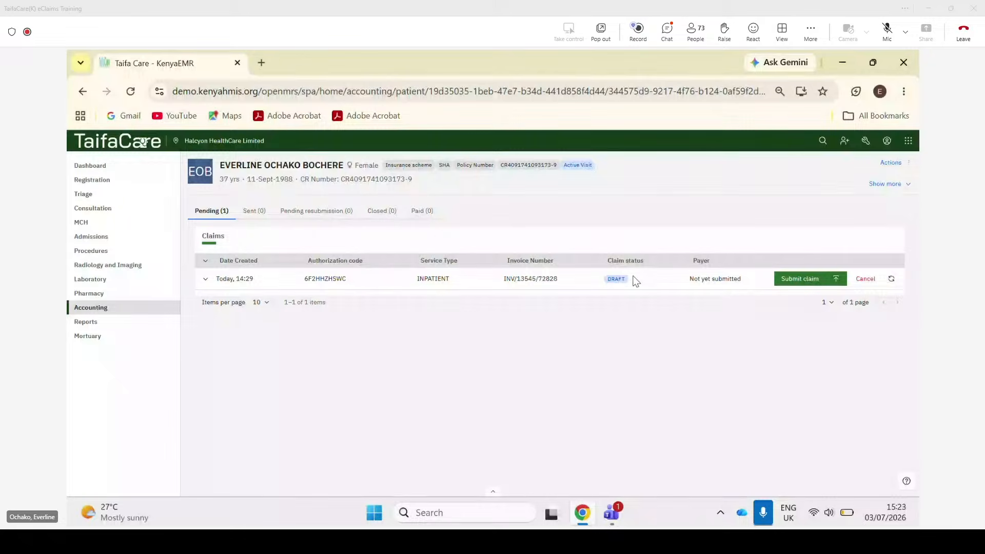
pyautogui.click(799, 279)
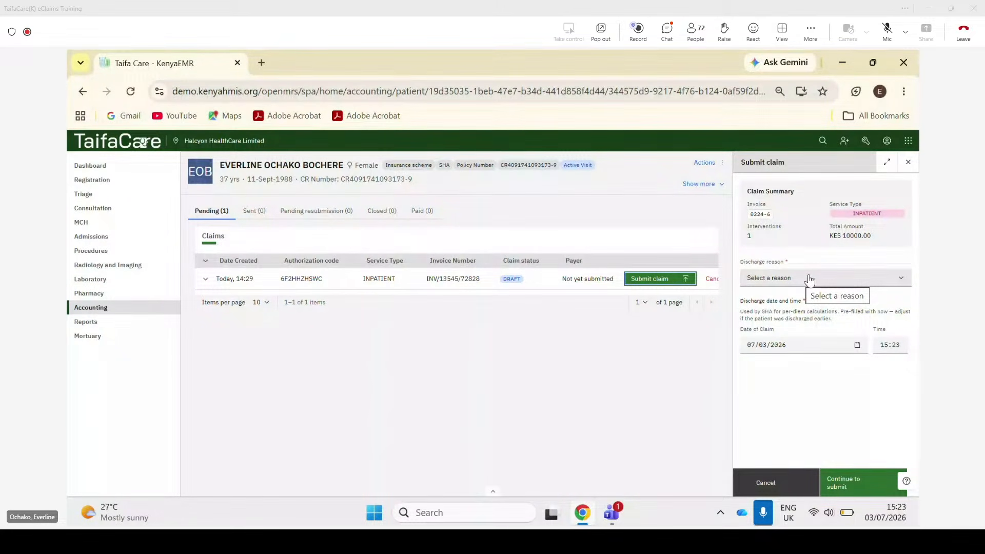
pyautogui.click(205, 279)
pyautogui.click(758, 471)
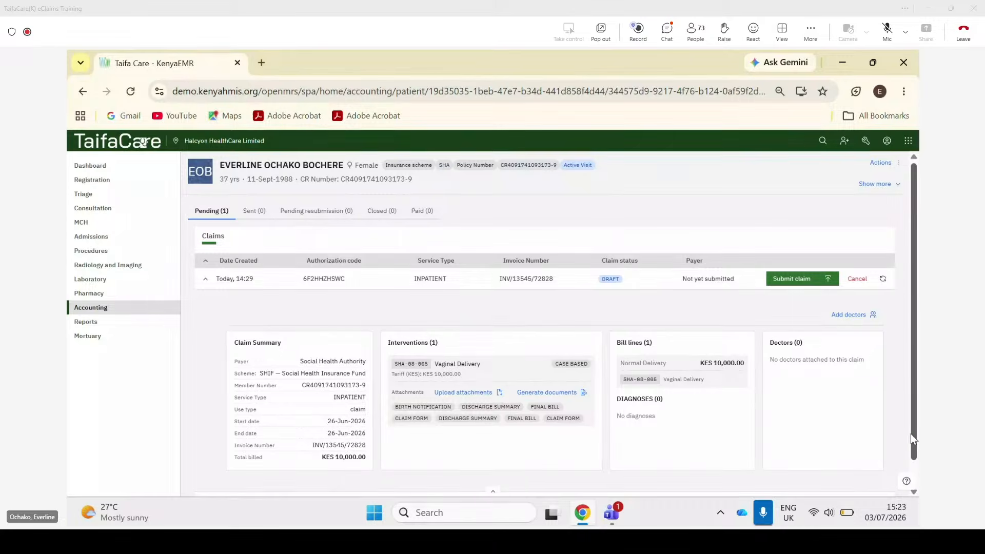
pyautogui.moveTo(913, 437); pyautogui.dragTo(914, 467)
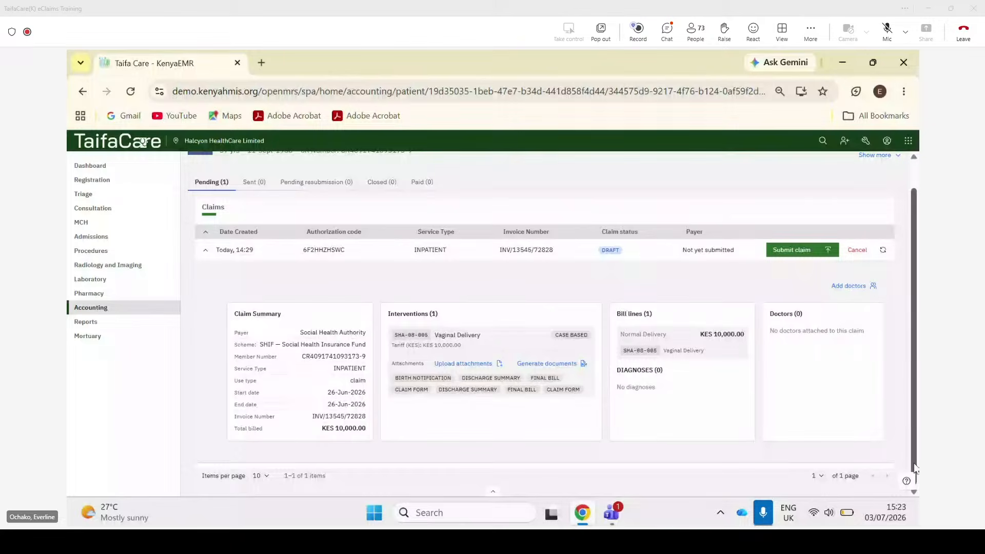
pyautogui.click(853, 286)
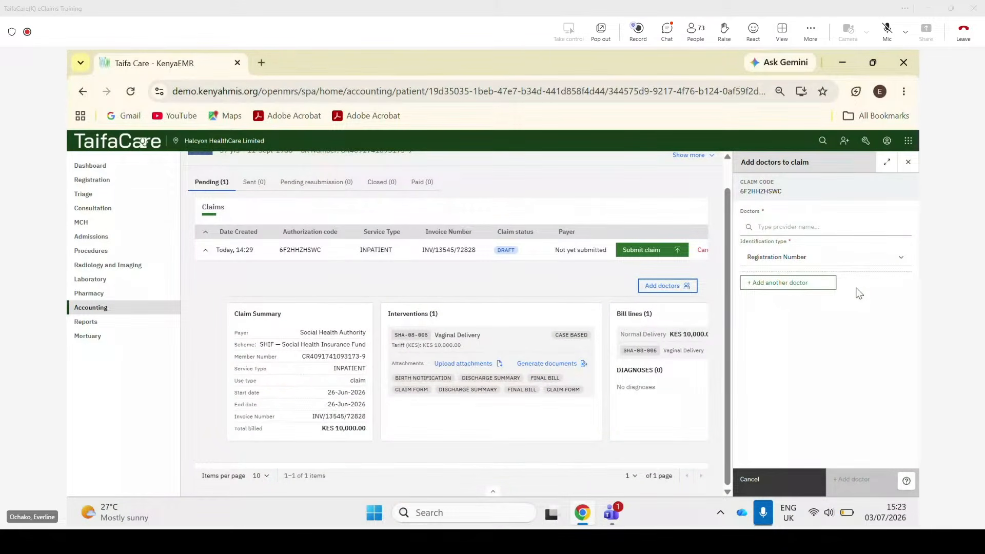
# Search the provider by name and attach the matching doctor to the draft Vaginal Delivery claim.
pyautogui.click(837, 233)
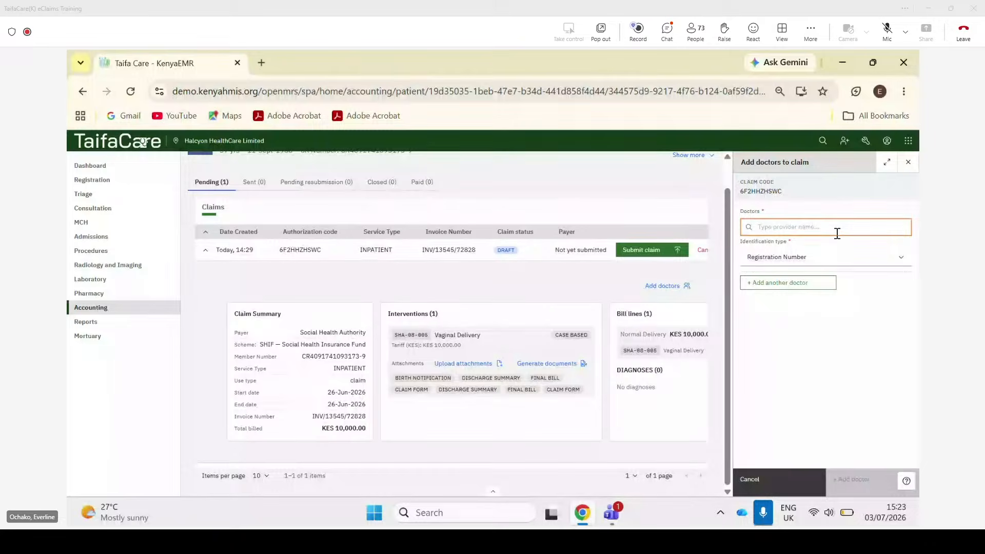
pyautogui.write('m')
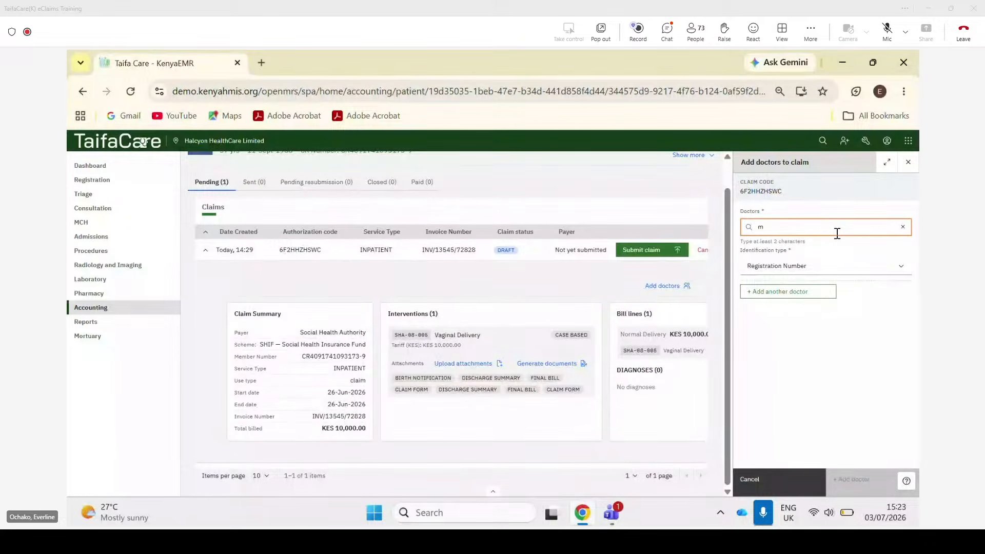
pyautogui.press('BackSpace')
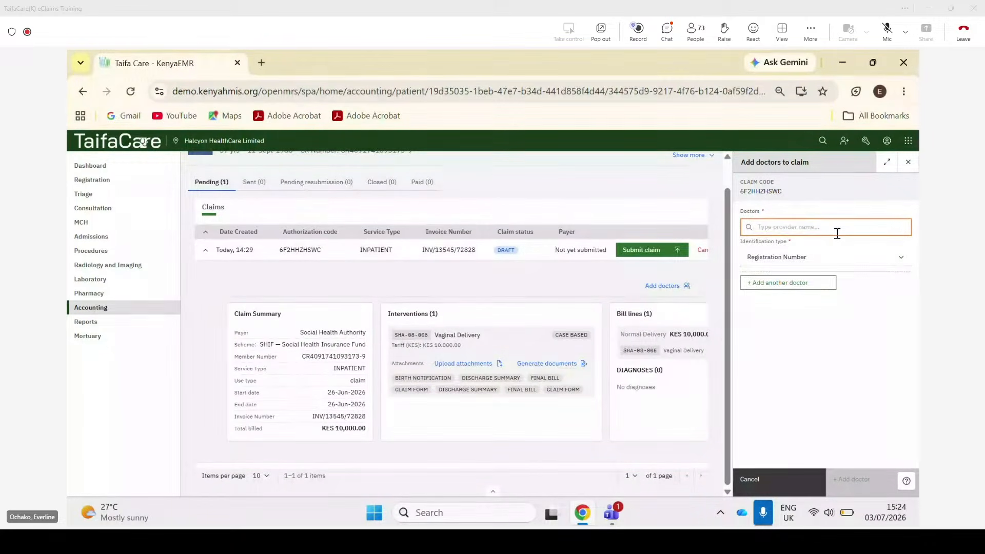
pyautogui.write('b')
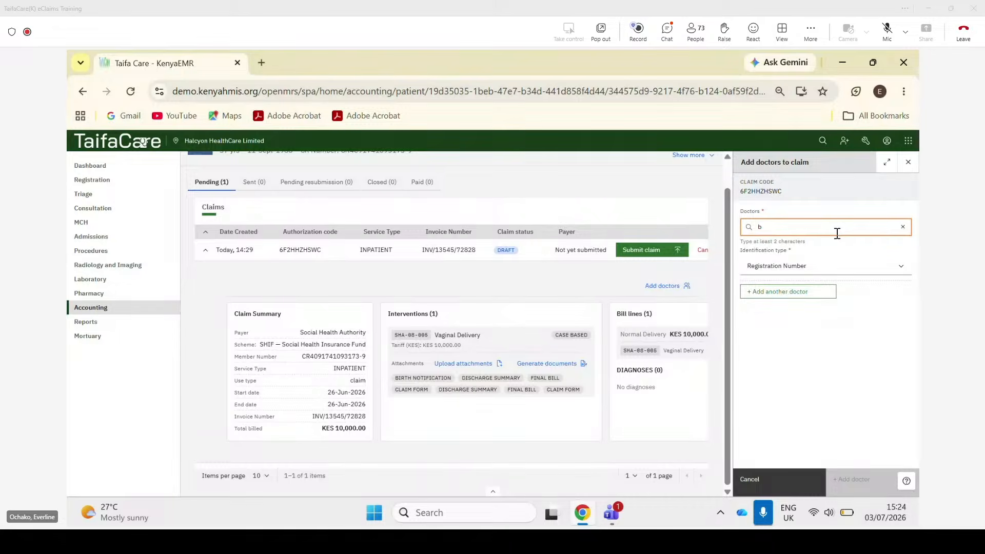
pyautogui.write('a')
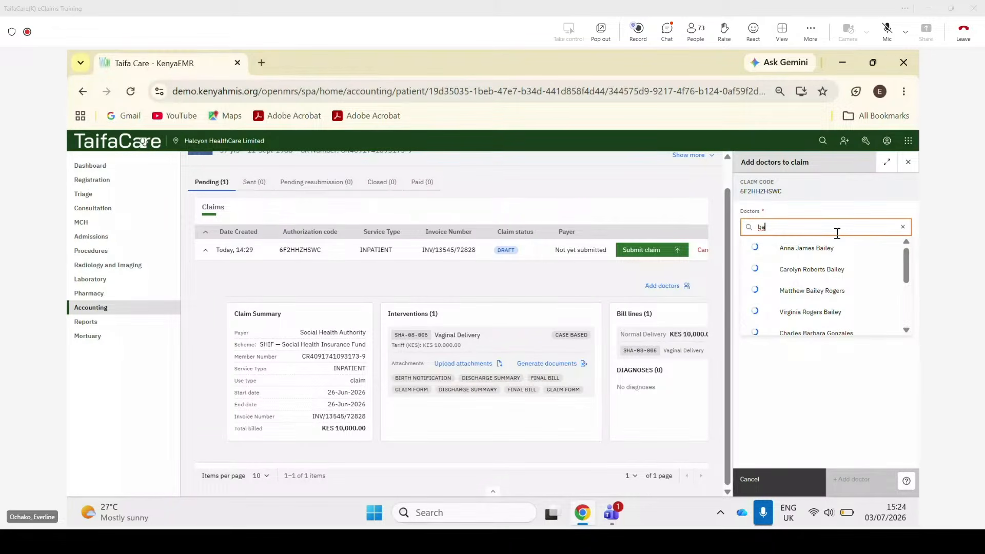
pyautogui.write('b')
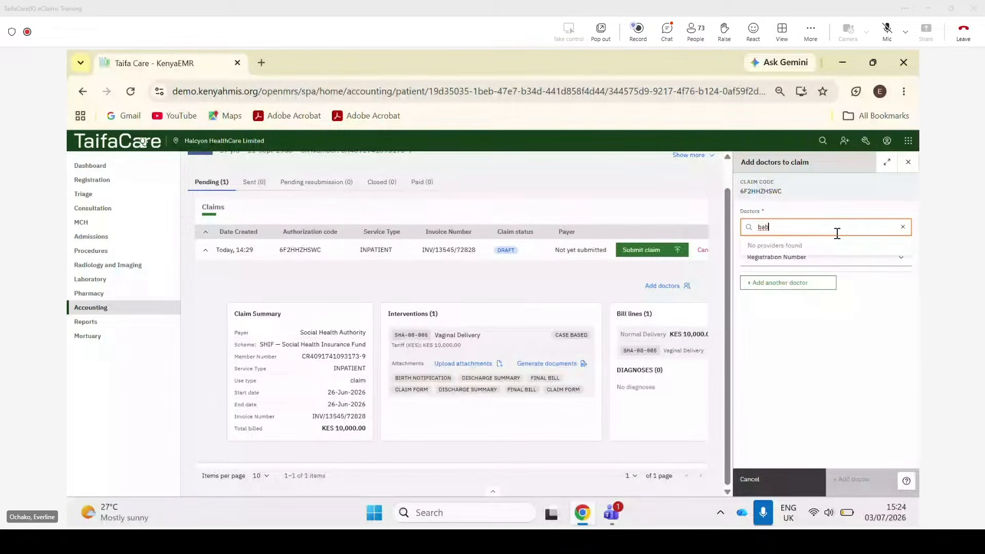
pyautogui.write('r')
pyautogui.press('BackSpace')
pyautogui.press('BackSpace')
pyautogui.write('ar')
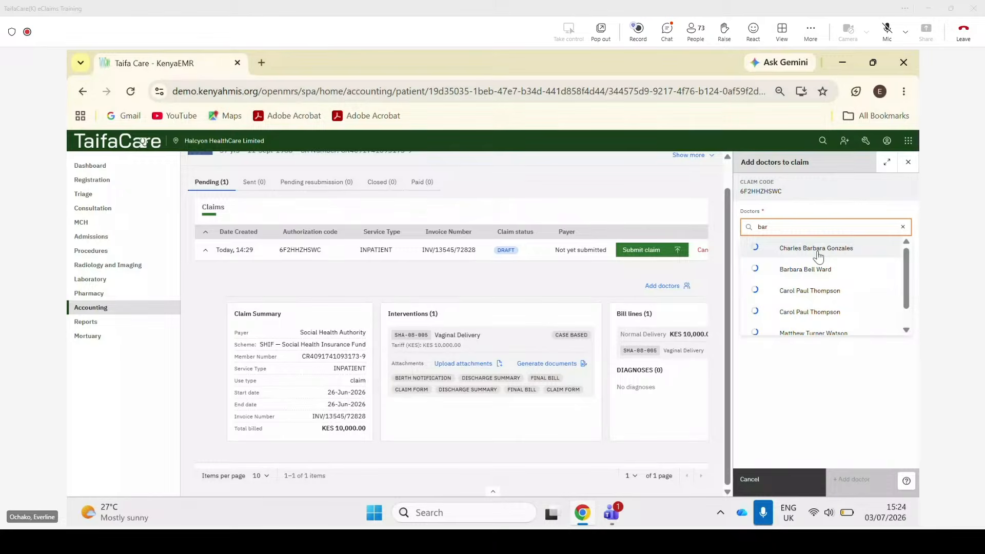
pyautogui.write('b')
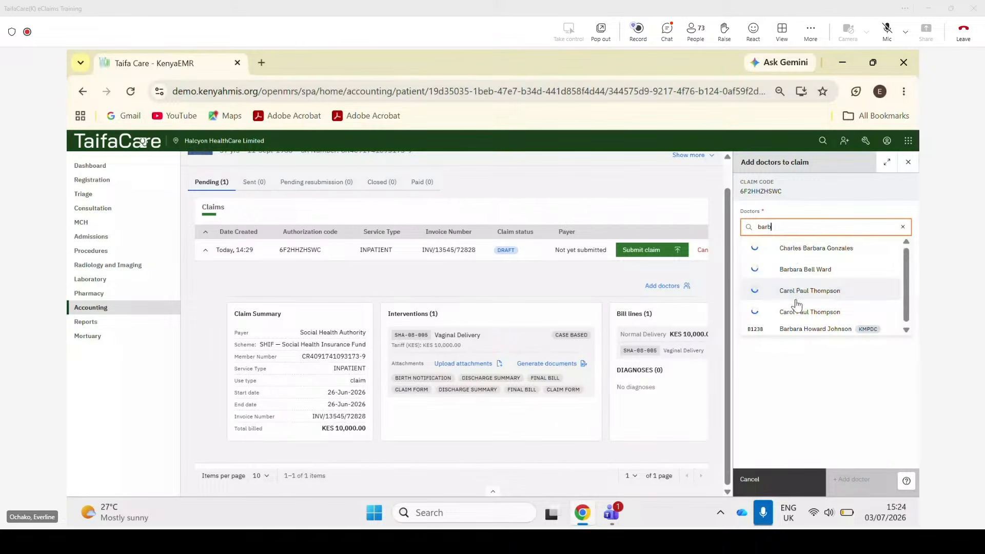
pyautogui.click(798, 330)
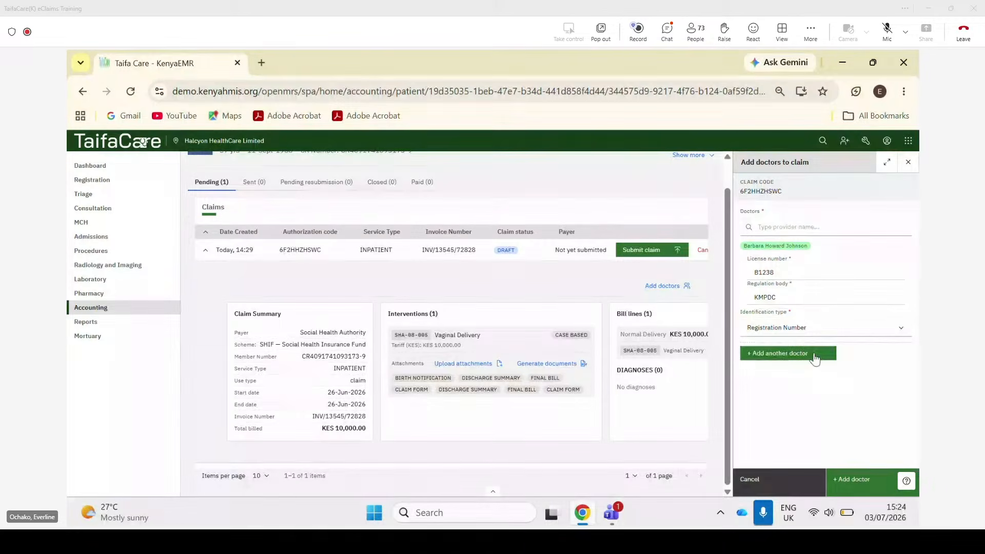
pyautogui.click(854, 478)
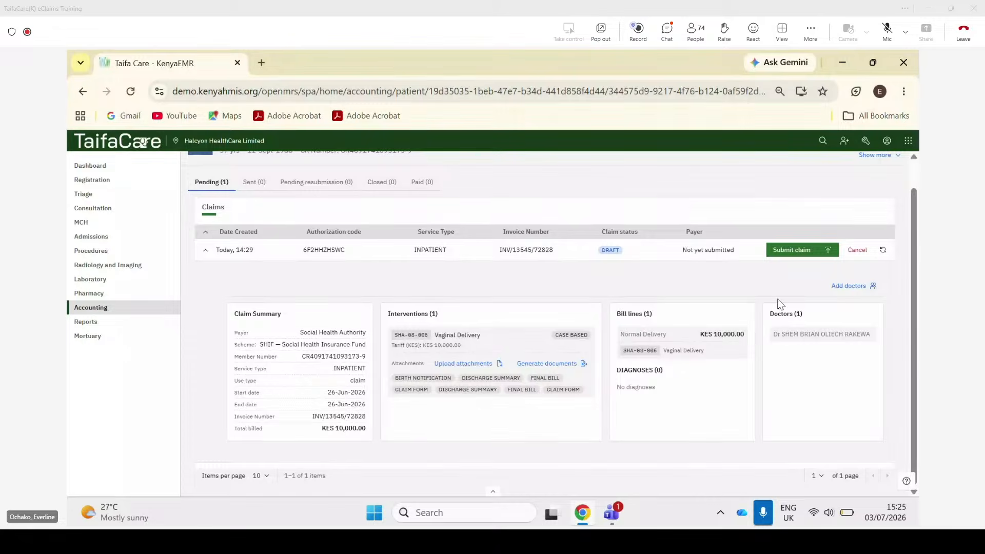
# Submit the KES 10,000 claim with discharge reason Recovered.
pyautogui.click(795, 251)
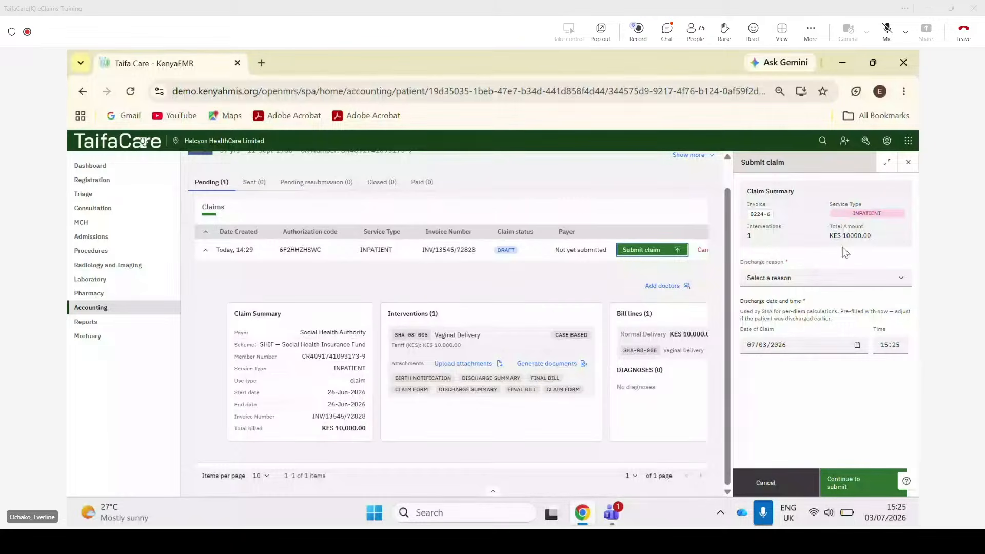
pyautogui.click(849, 279)
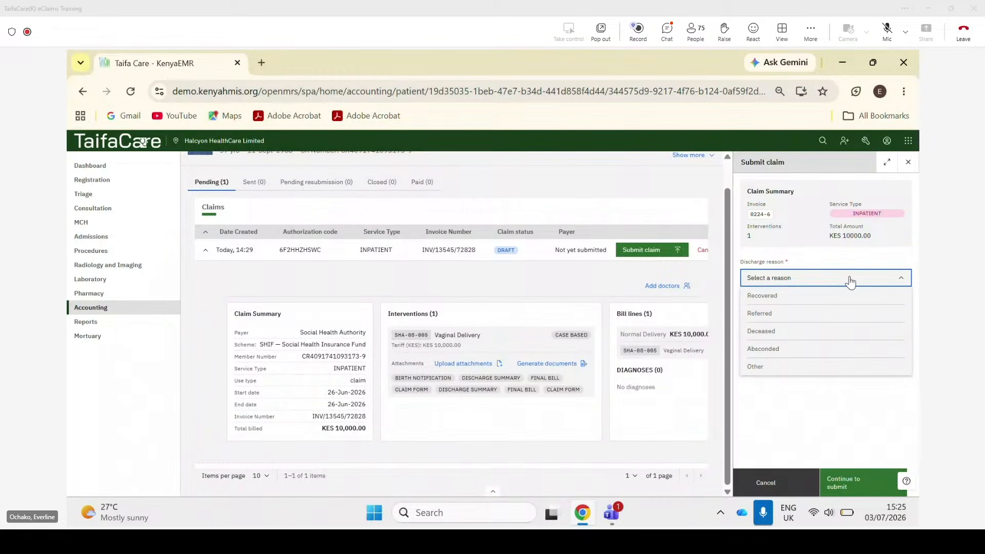
pyautogui.click(788, 296)
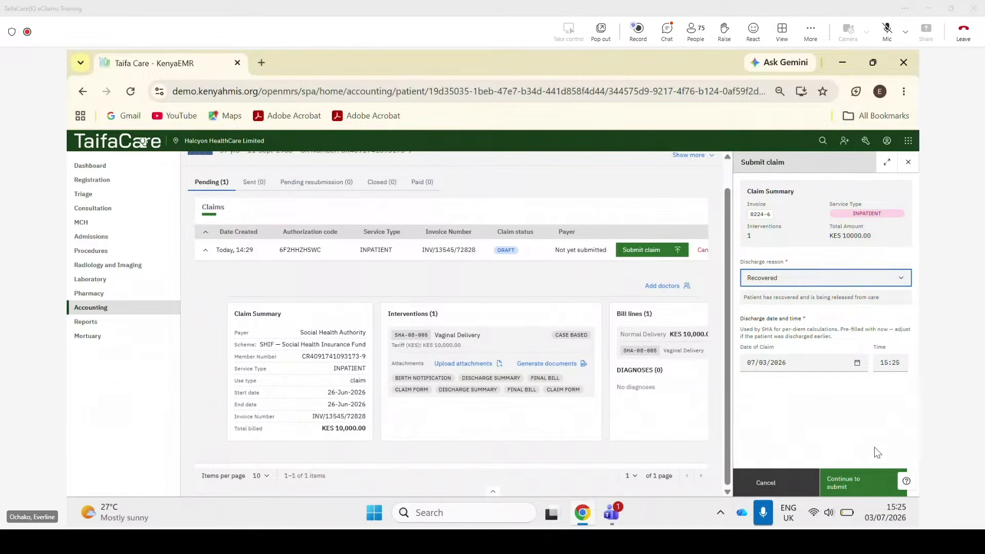
pyautogui.click(855, 477)
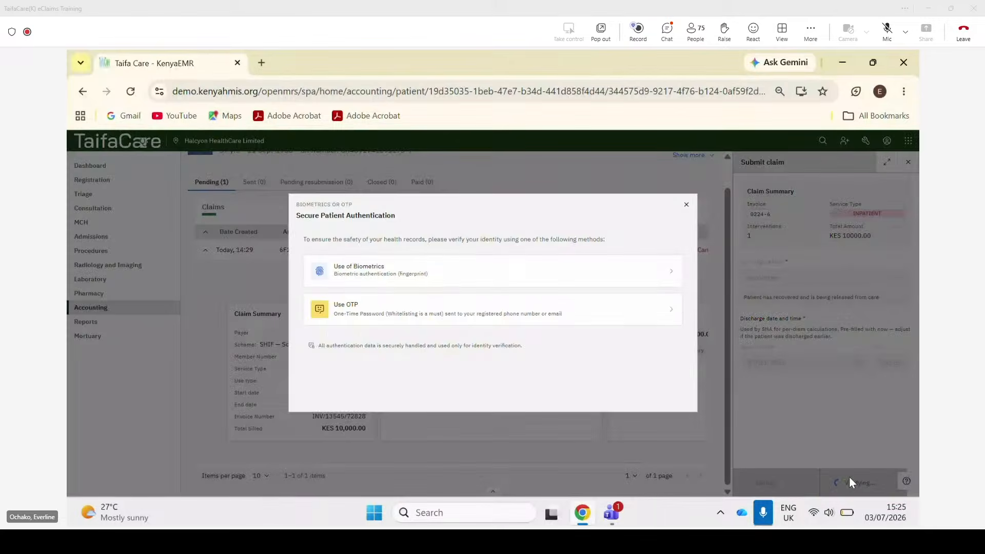
# Choose OTP authentication and send the code to the patient's registered phone.
pyautogui.click(641, 313)
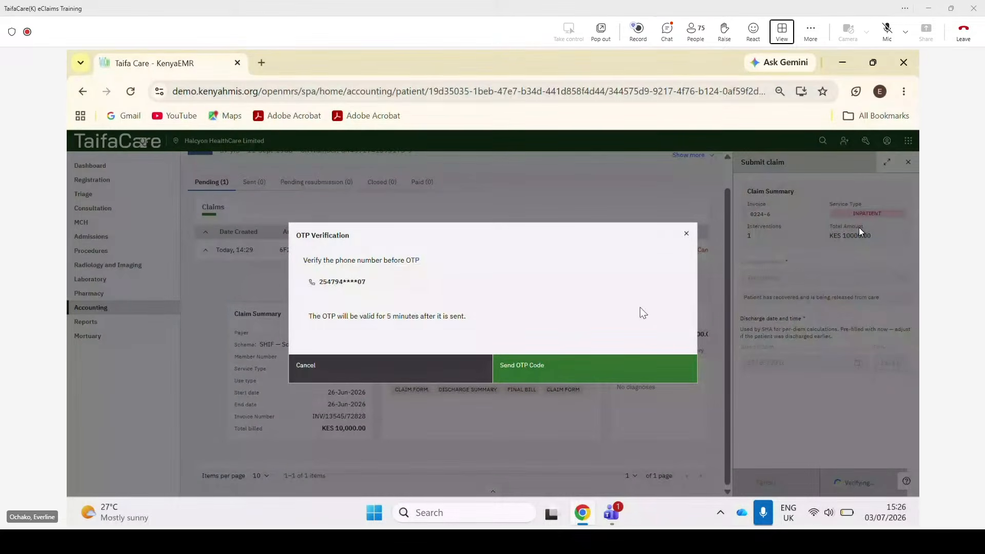
pyautogui.click(594, 375)
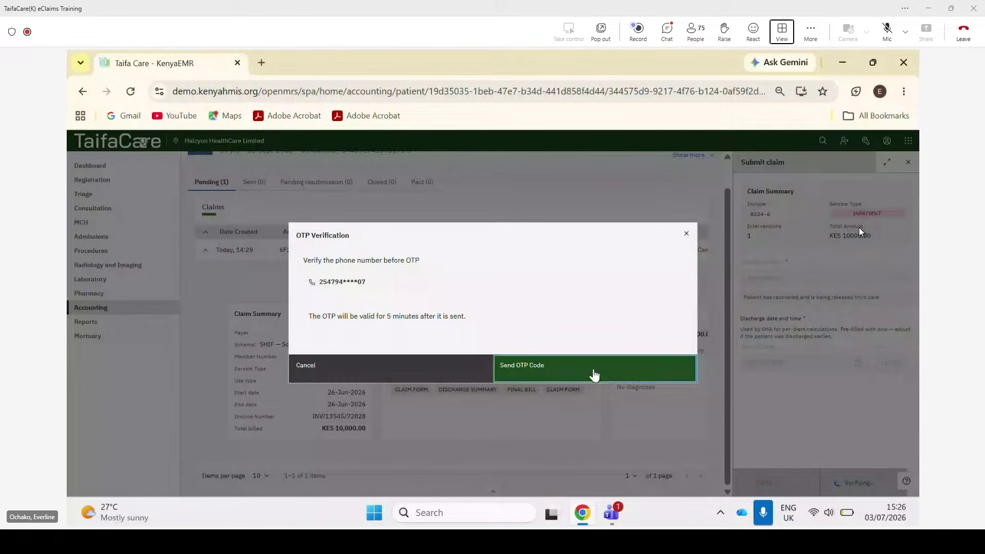